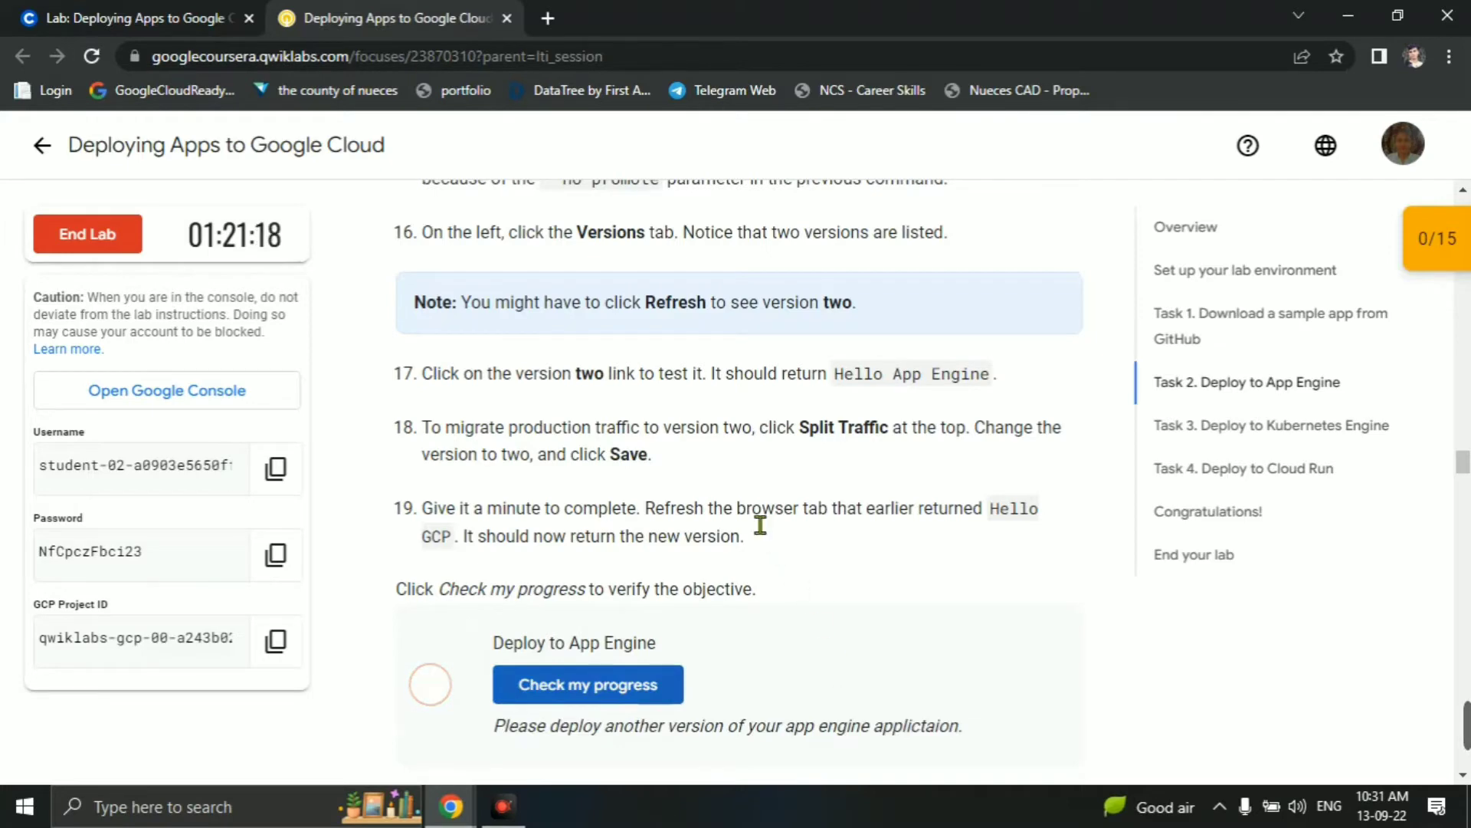
Switch to the Google Cloud console, shrink the Cloud Shell terminal and open the App Engine Dashboard page.
{"action": "key", "text": "alt+Tab"}
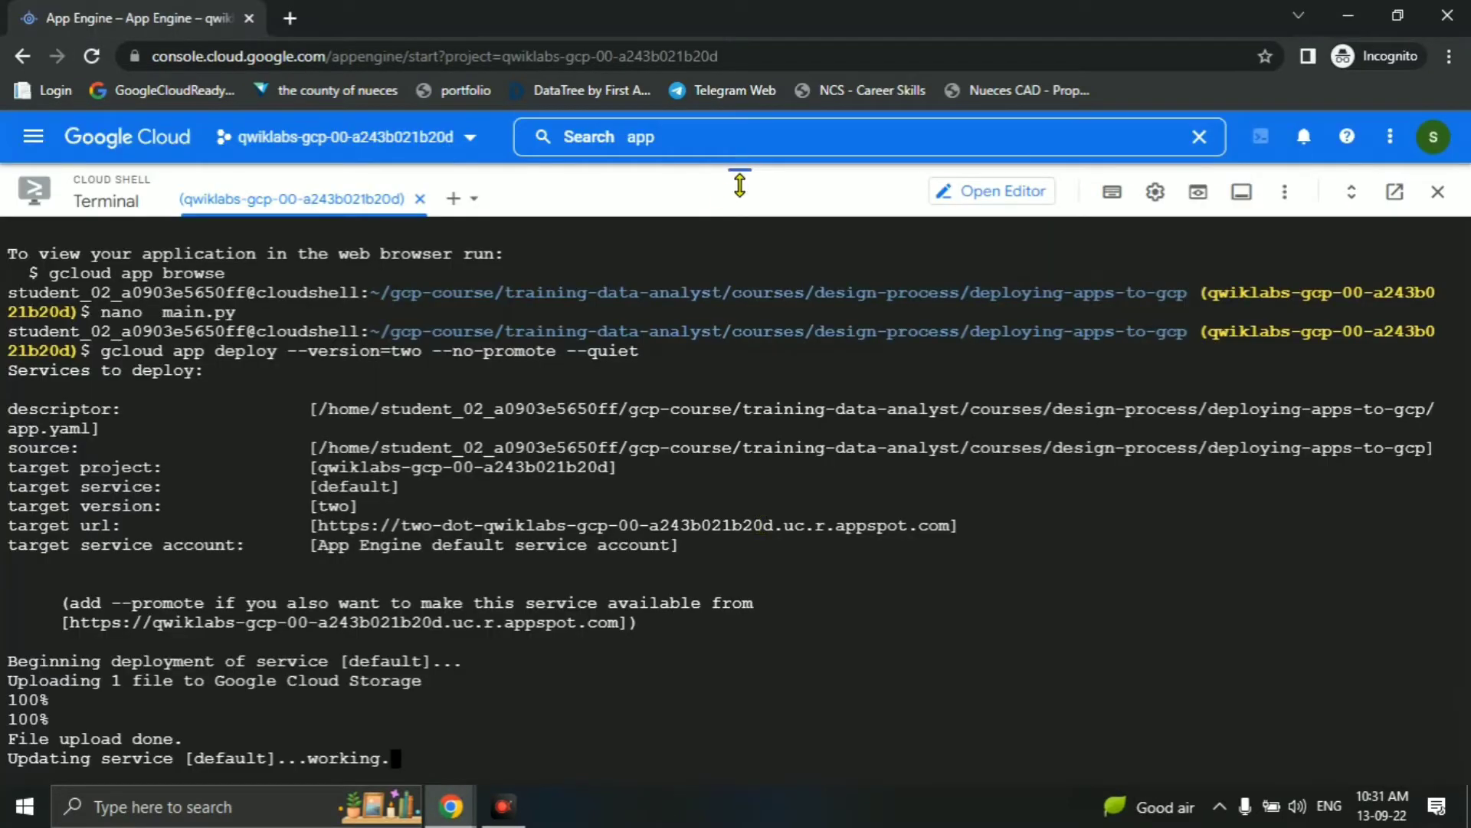
{"action": "left_click_drag", "start_coordinate": [740, 175], "coordinate": [723, 732]}
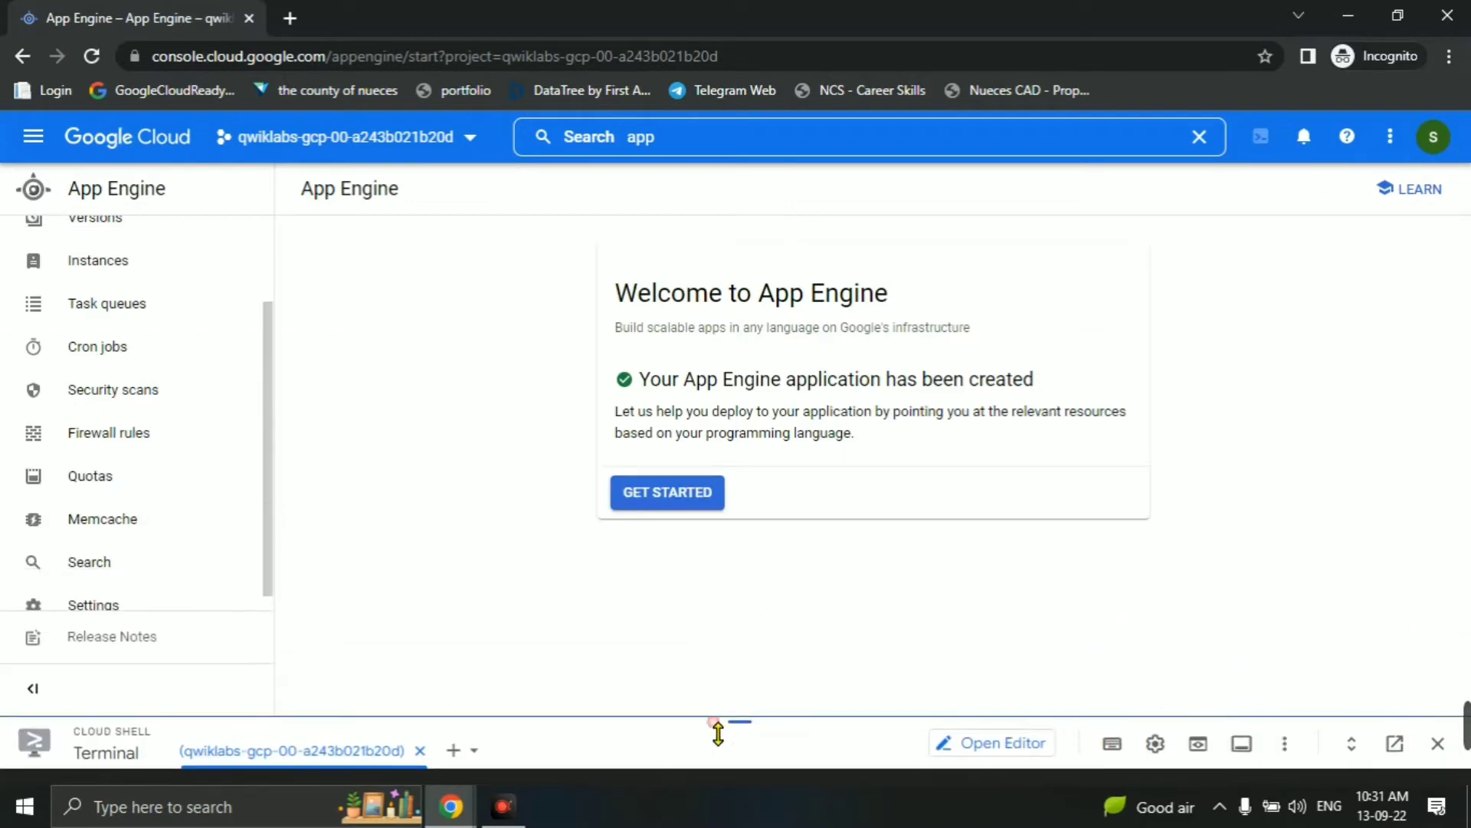
{"action": "scroll", "coordinate": [115, 521], "scroll_direction": "up", "scroll_amount": 2}
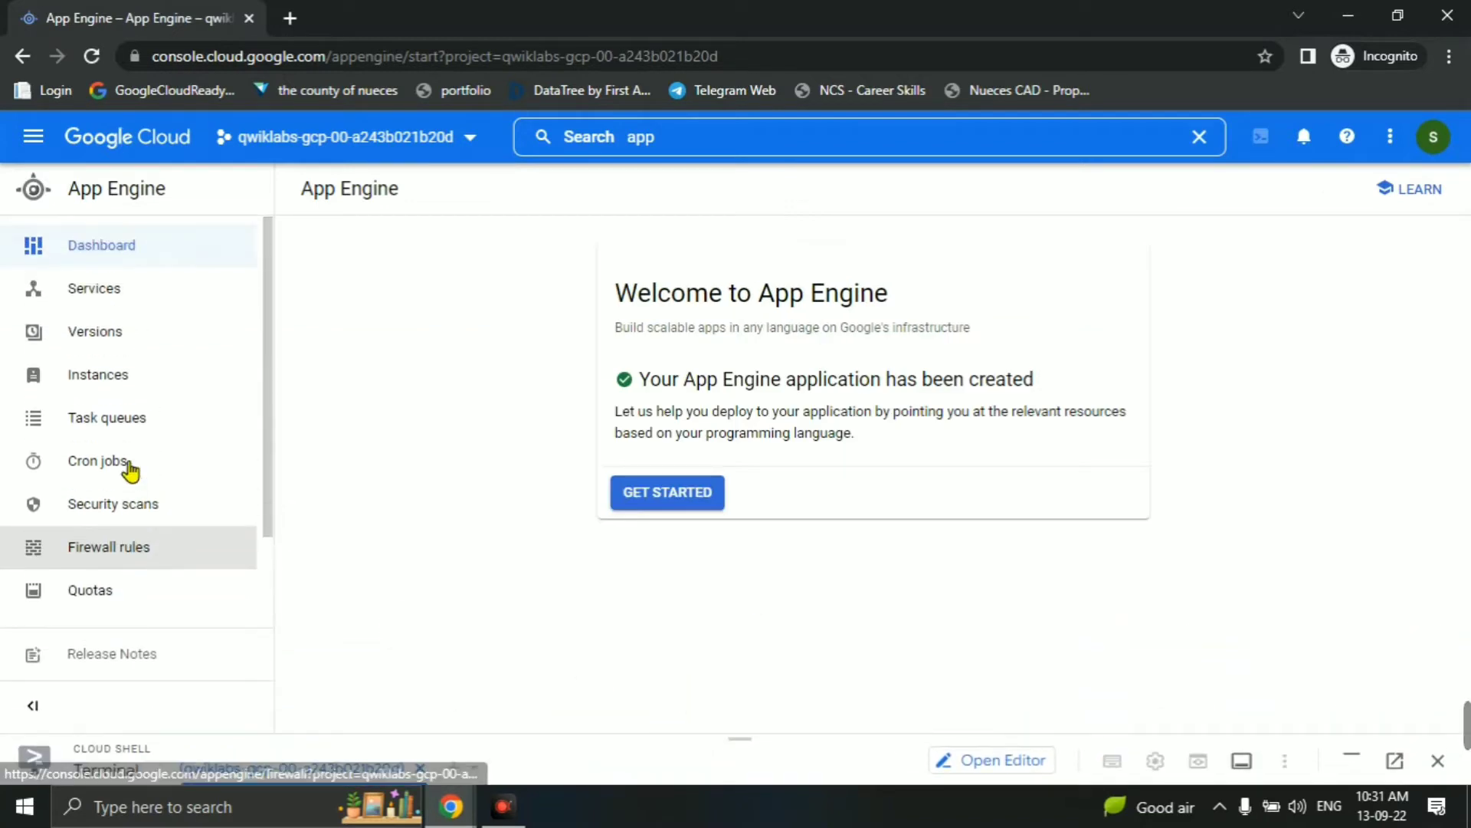
{"action": "left_click", "coordinate": [147, 246]}
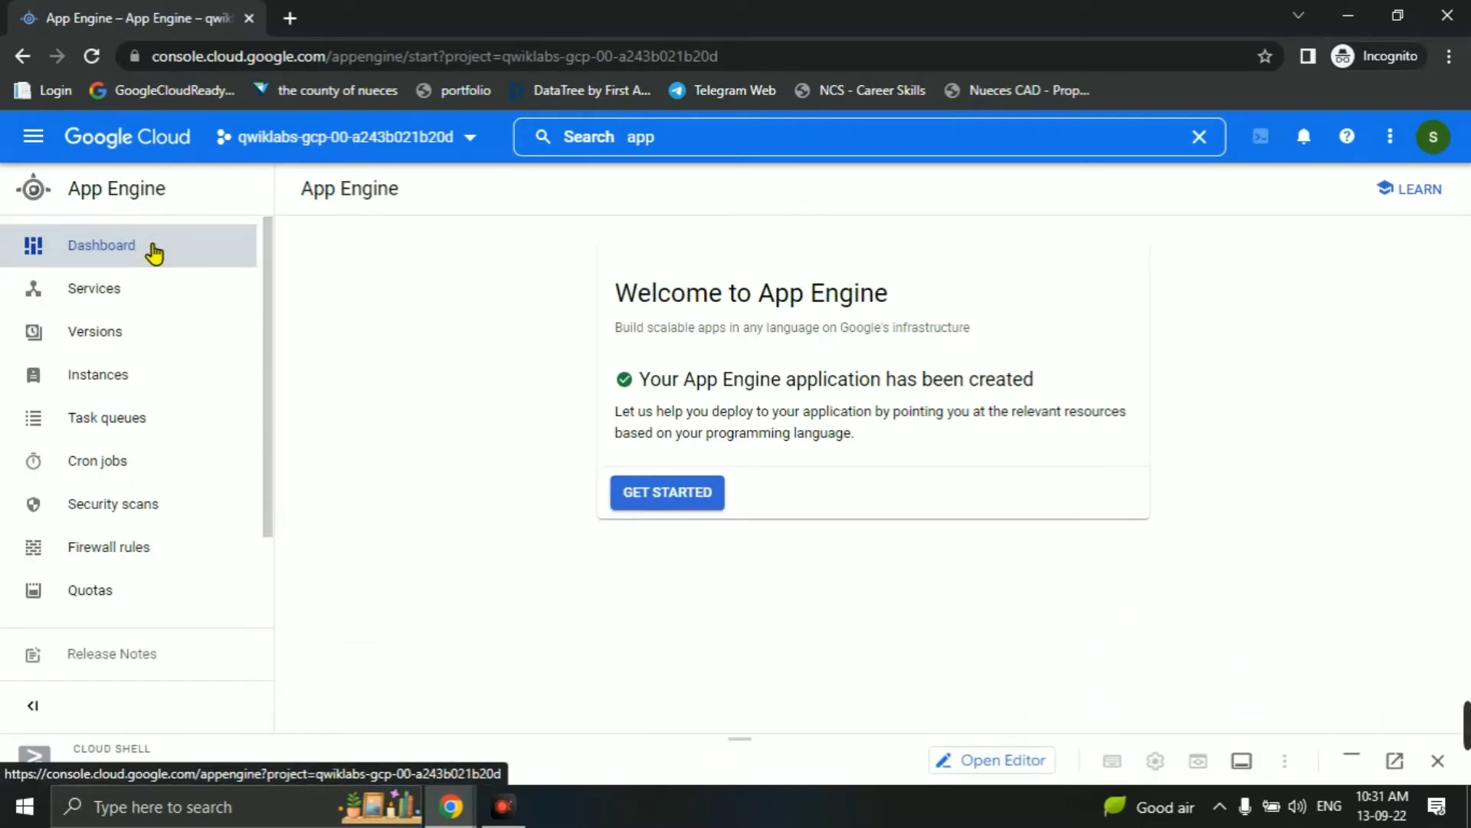
{"action": "left_click", "coordinate": [152, 249]}
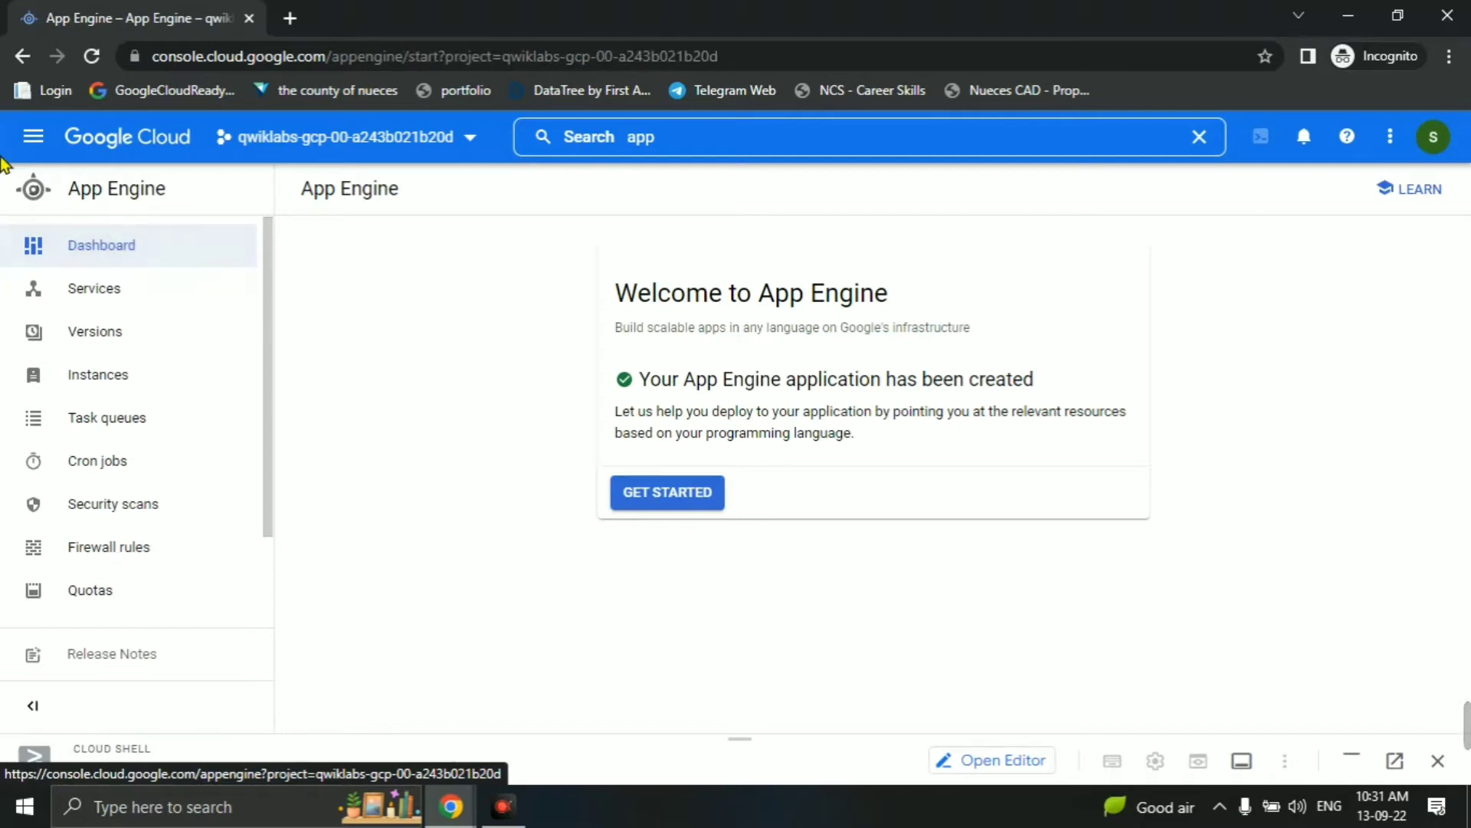
Find App Engine among the serverless products and reopen its Dashboard.
{"action": "left_click", "coordinate": [33, 137]}
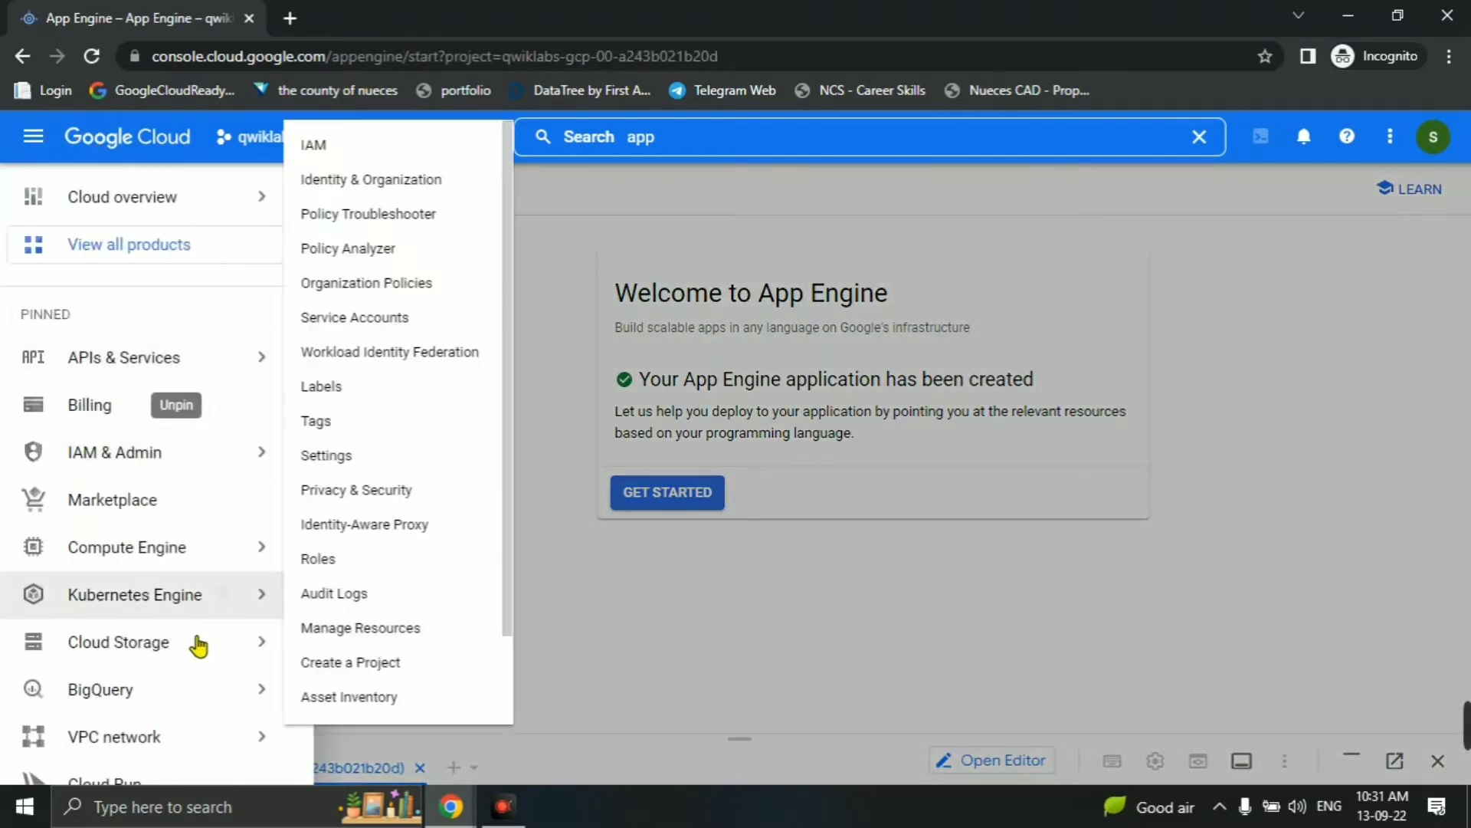
{"action": "scroll", "coordinate": [33, 565], "scroll_direction": "down", "scroll_amount": 5}
{"action": "left_click", "coordinate": [117, 546]}
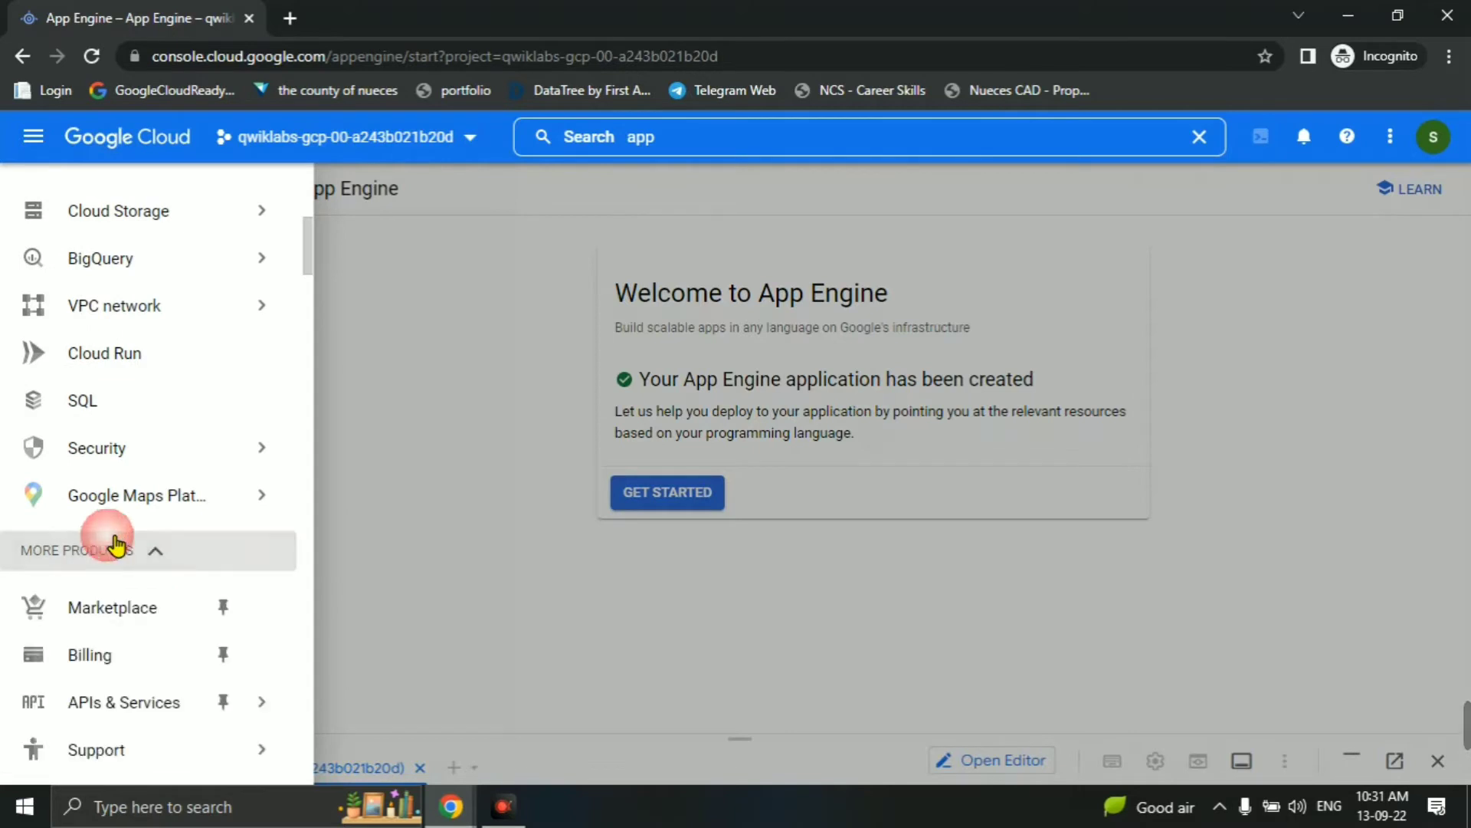
{"action": "scroll", "coordinate": [154, 575], "scroll_direction": "down", "scroll_amount": 3}
{"action": "mouse_move", "coordinate": [34, 582]}
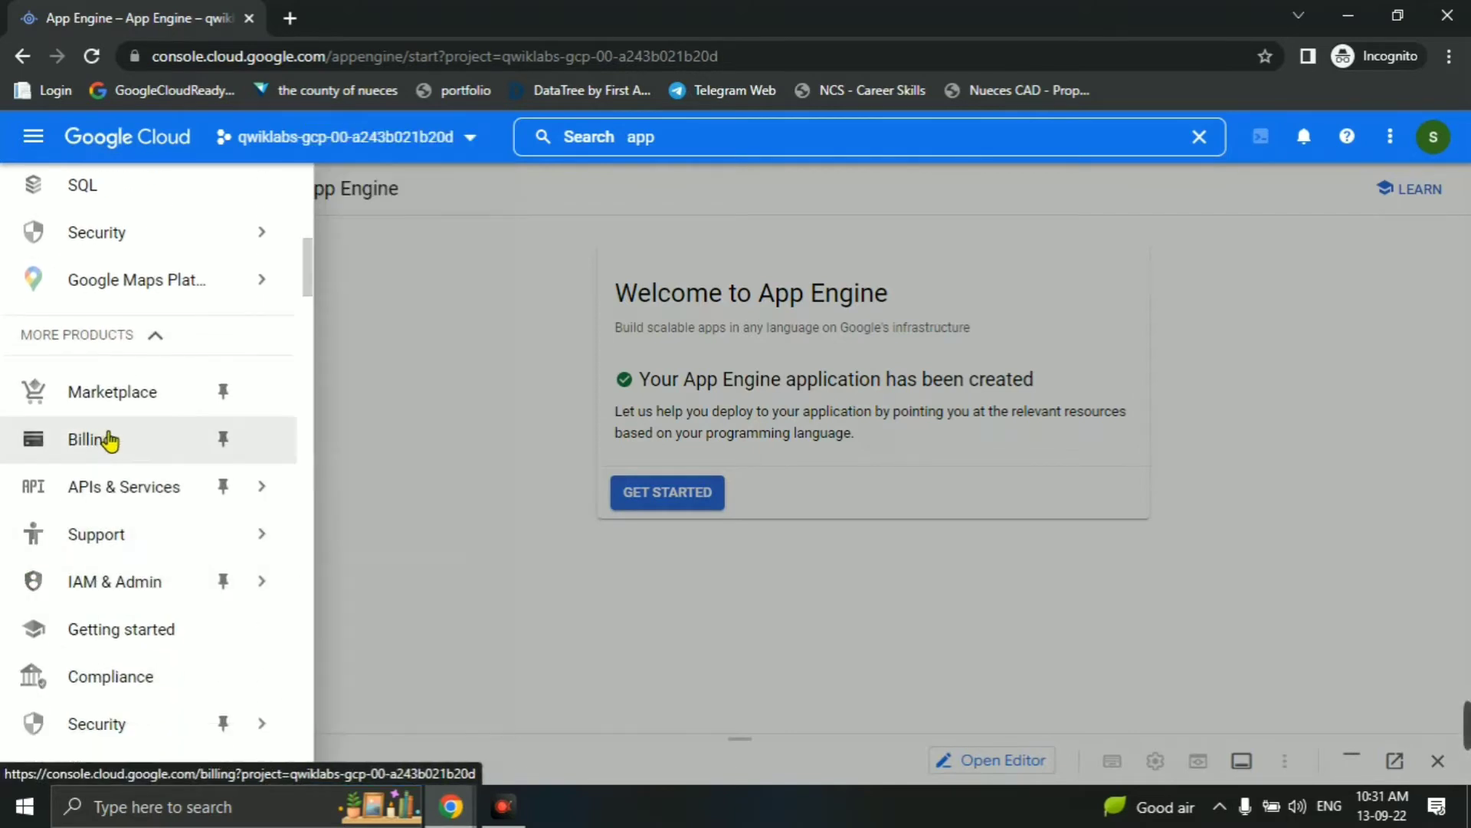
{"action": "scroll", "coordinate": [108, 565], "scroll_direction": "down", "scroll_amount": 4}
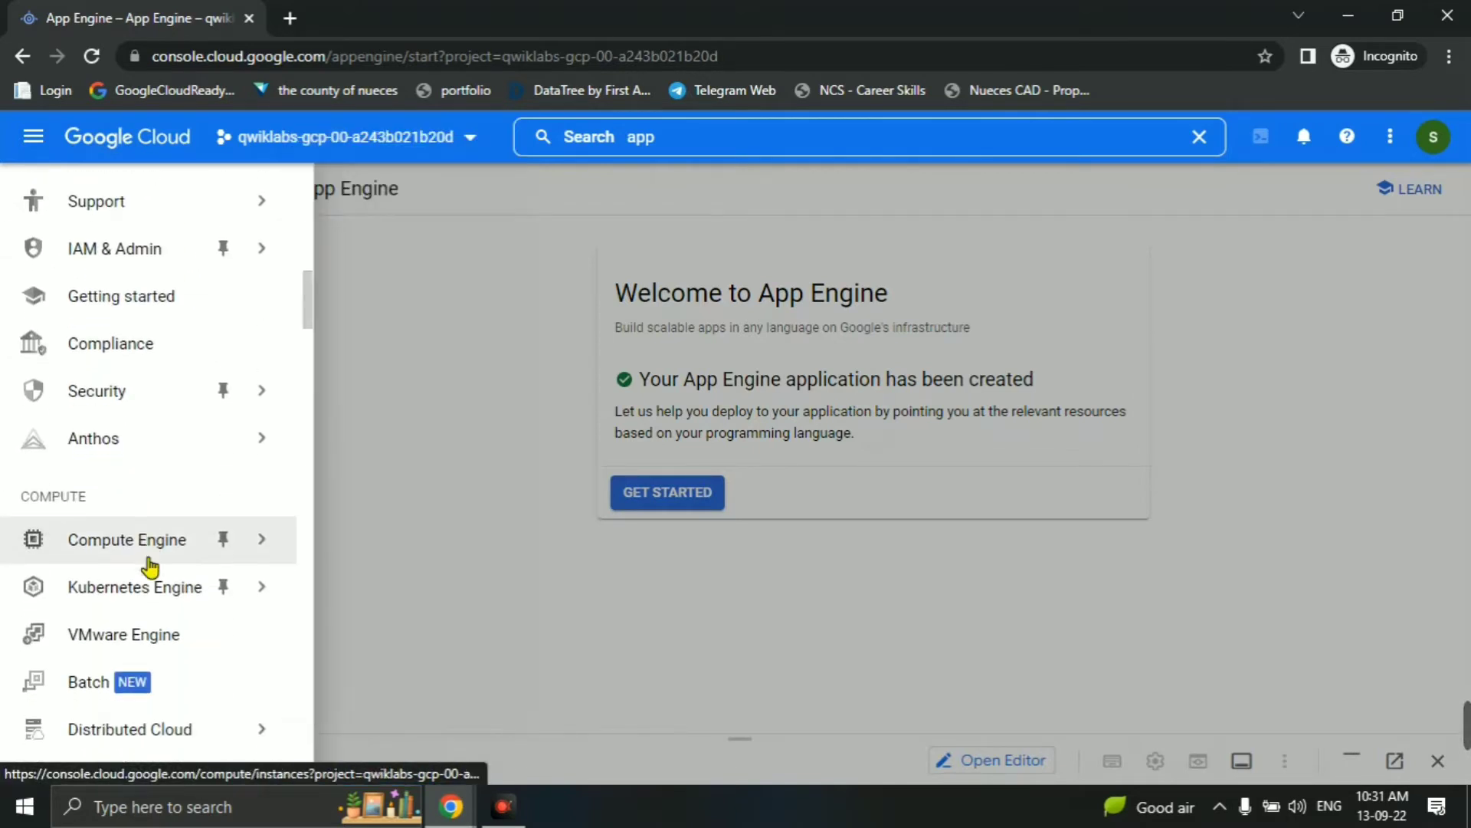
{"action": "scroll", "coordinate": [151, 568], "scroll_direction": "down", "scroll_amount": 4}
{"action": "mouse_move", "coordinate": [113, 630]}
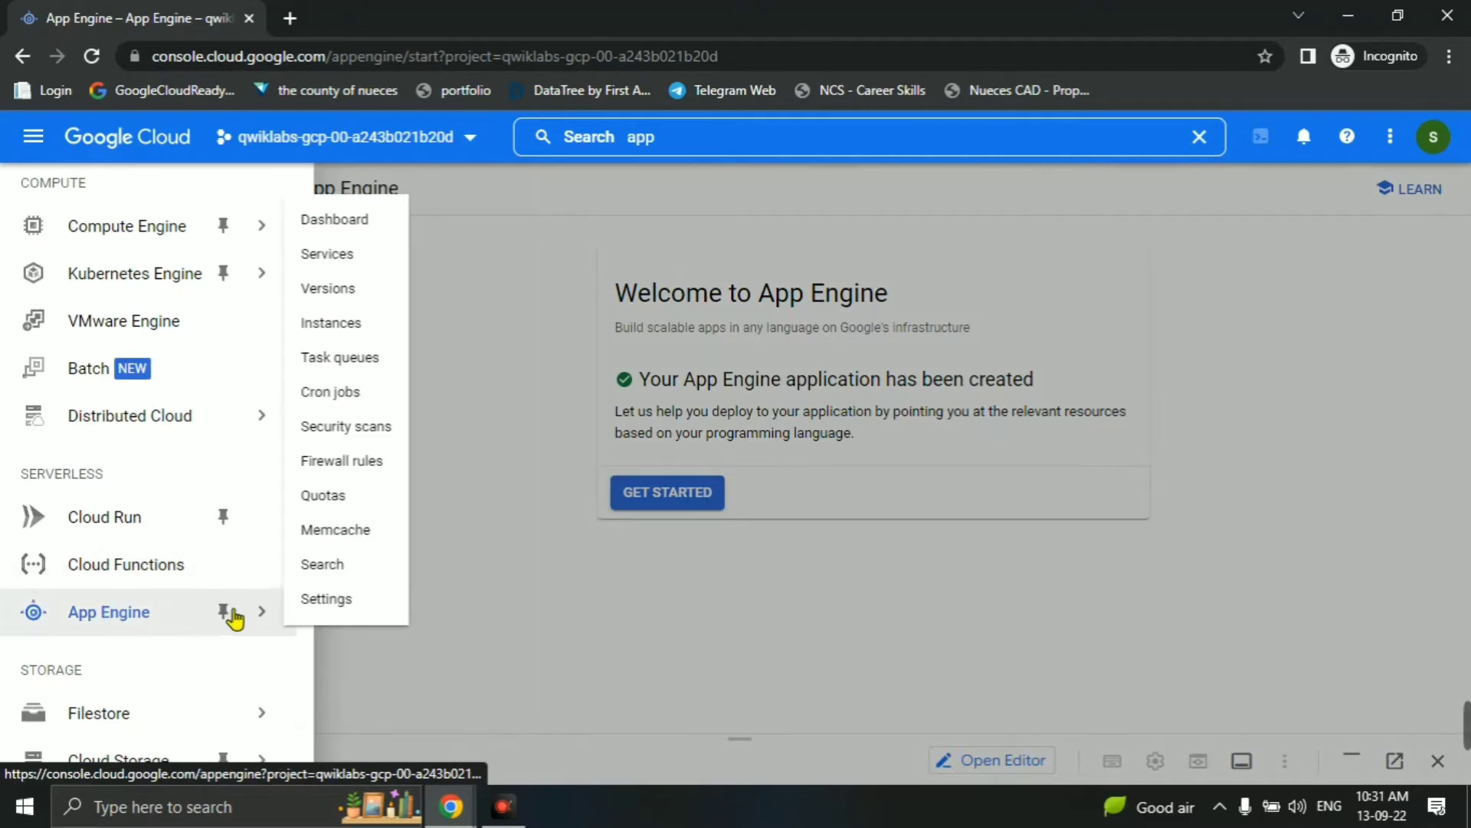
{"action": "left_click", "coordinate": [365, 229]}
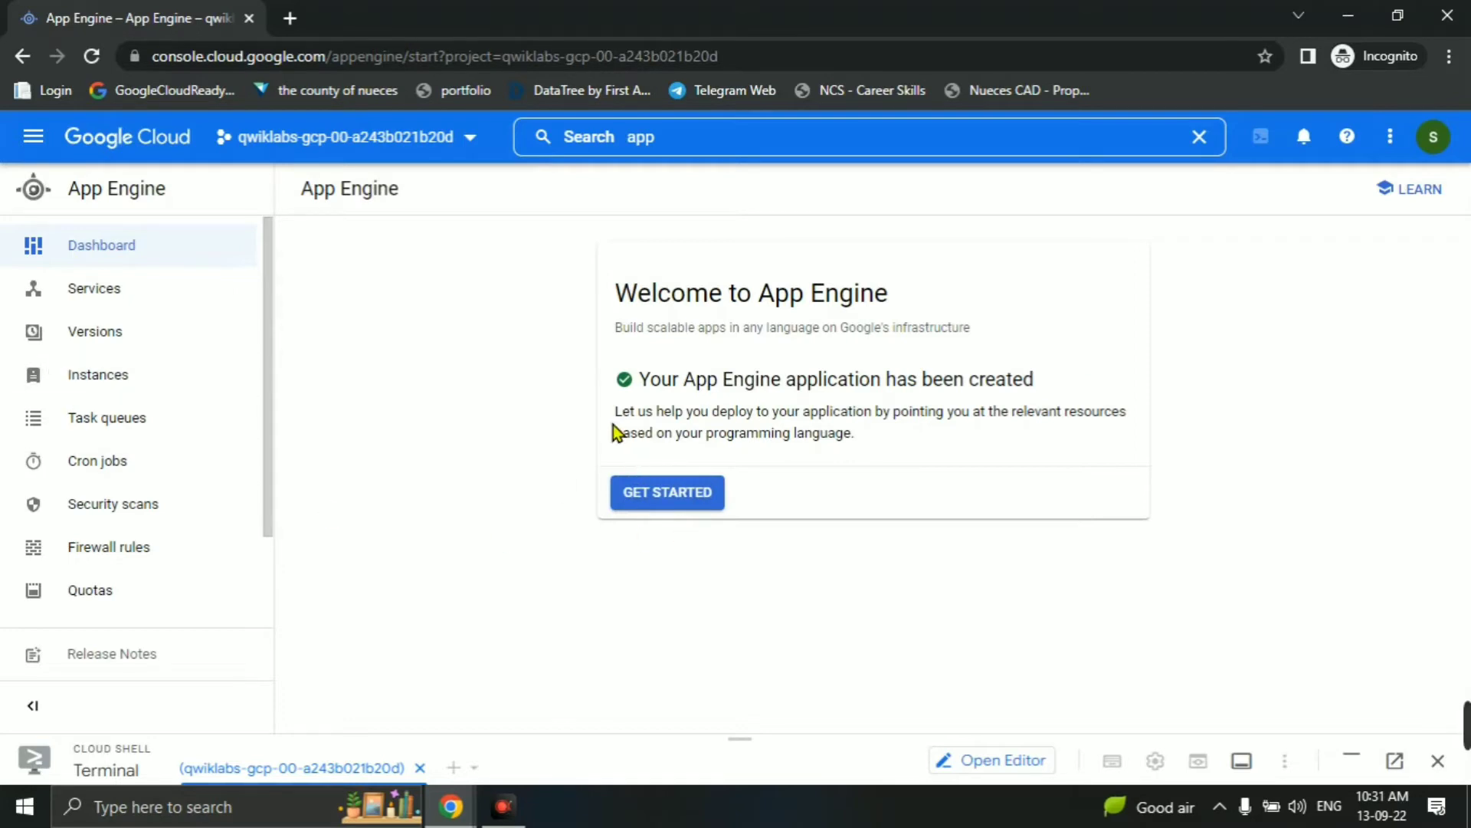
Look through the App Engine Services, Versions and Instances pages for the deployed app and return to the Dashboard.
{"action": "left_click", "coordinate": [92, 300]}
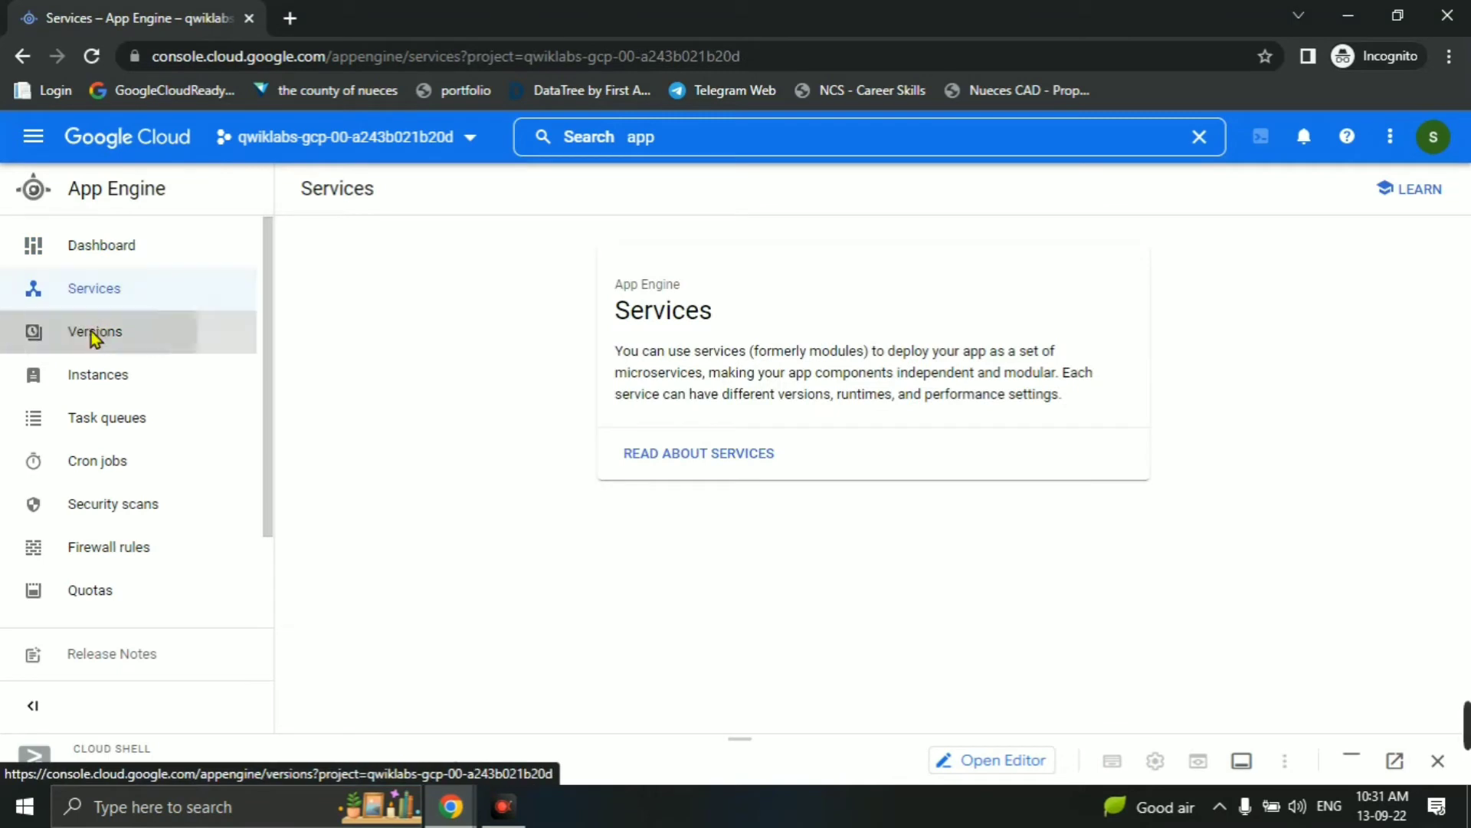
{"action": "left_click", "coordinate": [95, 331]}
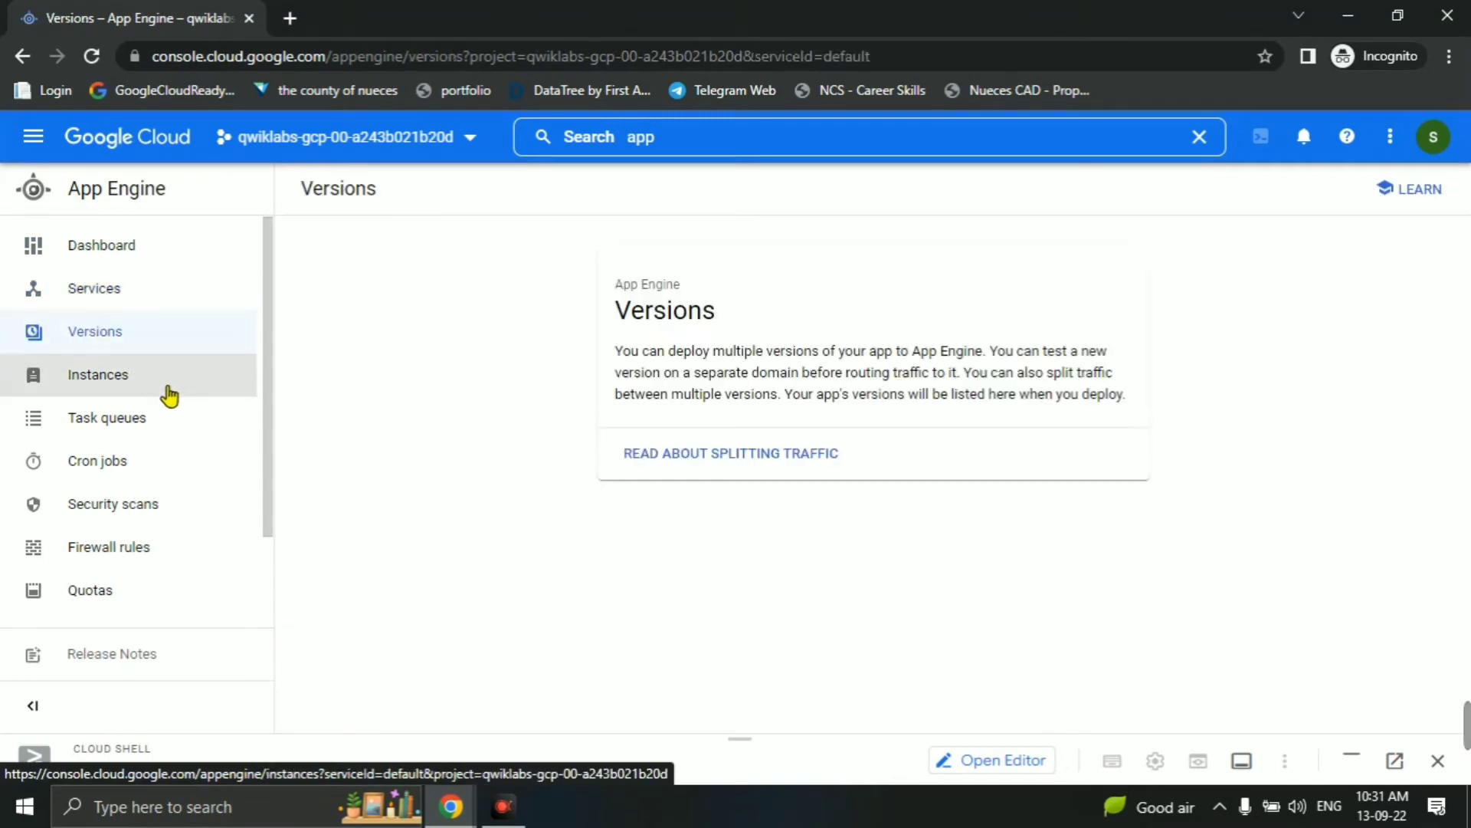
{"action": "left_click", "coordinate": [104, 377]}
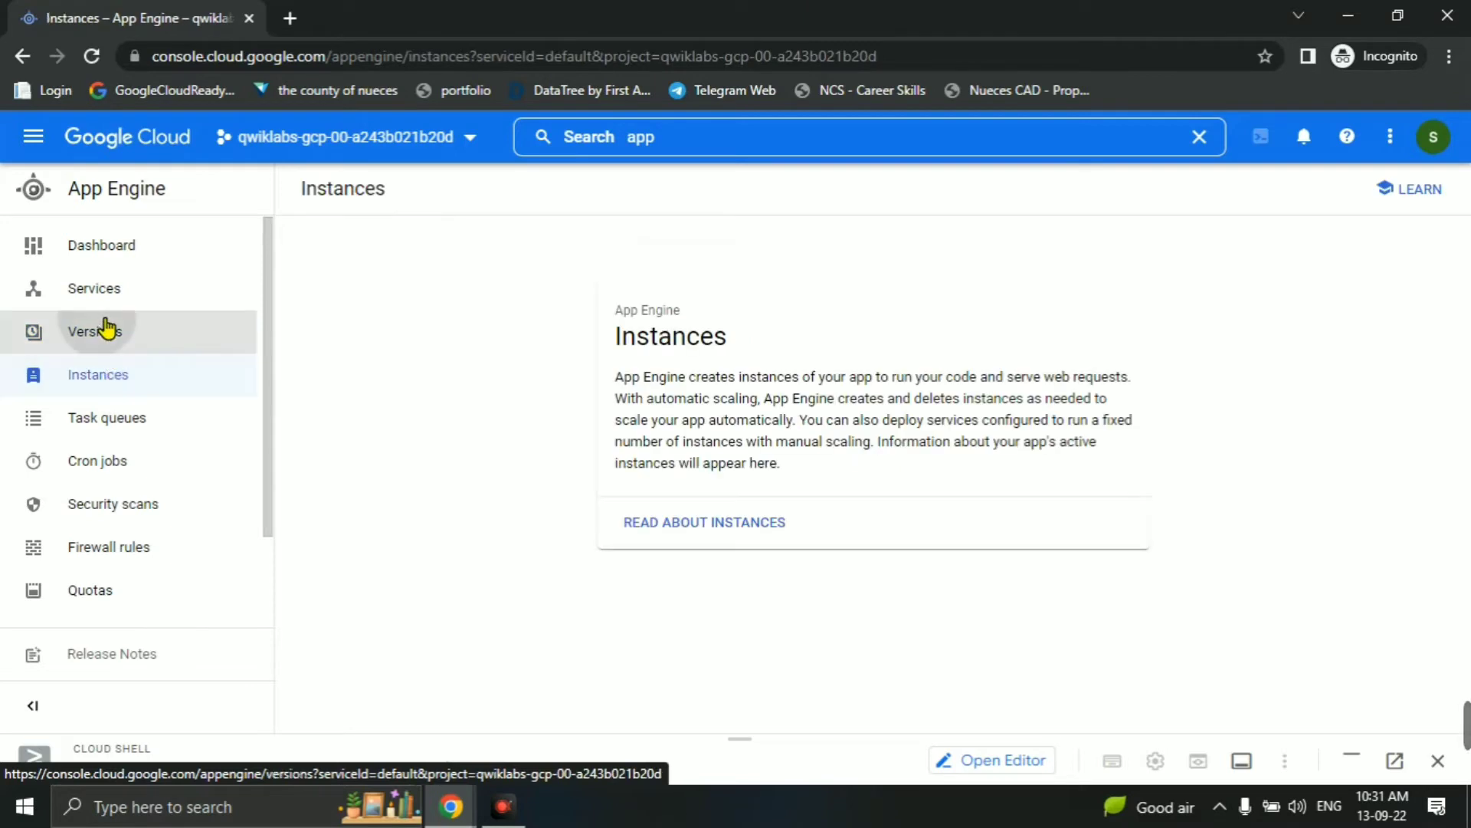
{"action": "left_click", "coordinate": [101, 289]}
{"action": "left_click", "coordinate": [120, 249]}
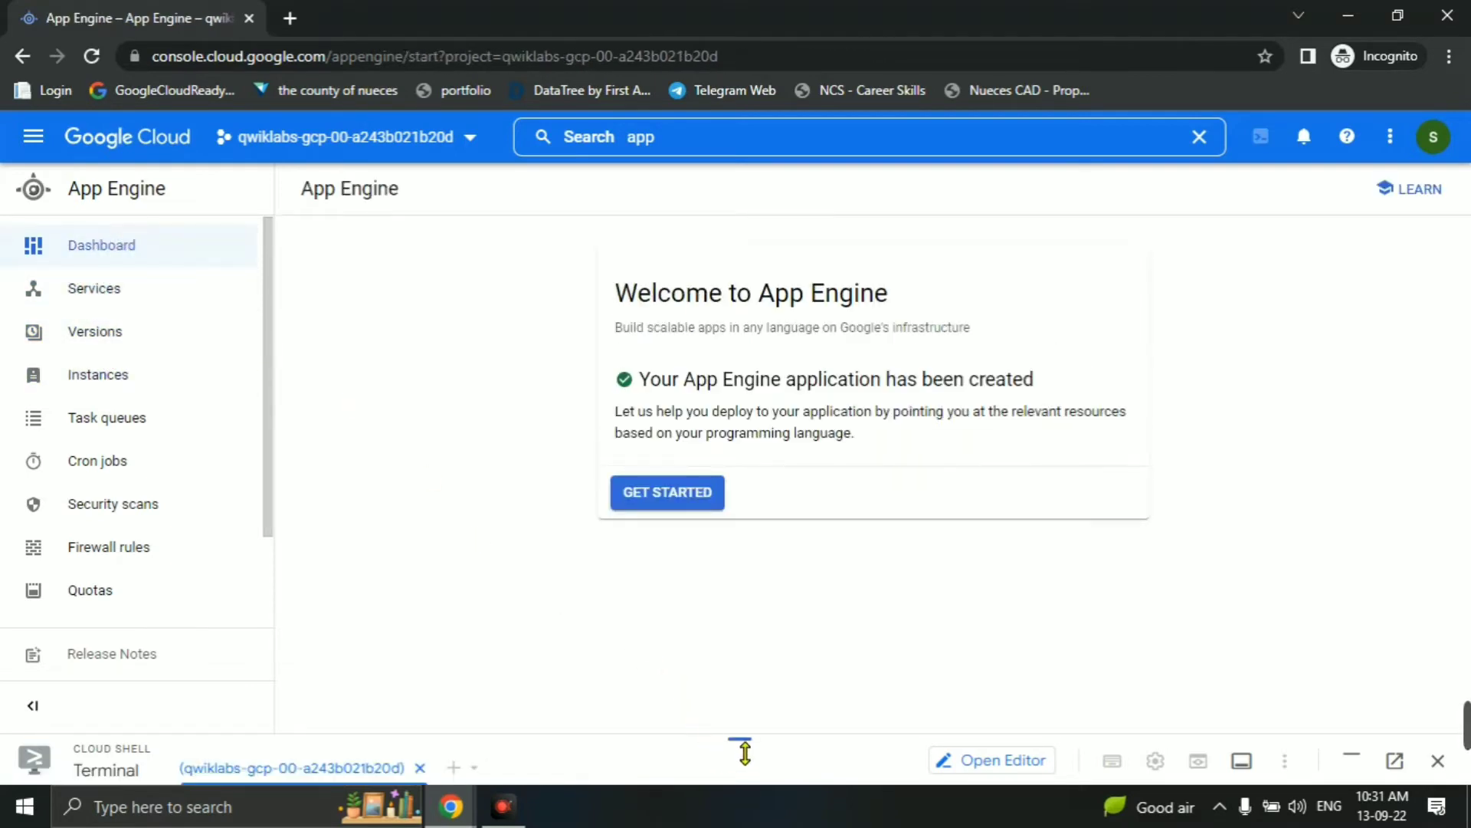
Check the version two deployment output in Cloud Shell, then reload the console and show the App Engine versions.
{"action": "left_click_drag", "start_coordinate": [745, 753], "coordinate": [710, 106]}
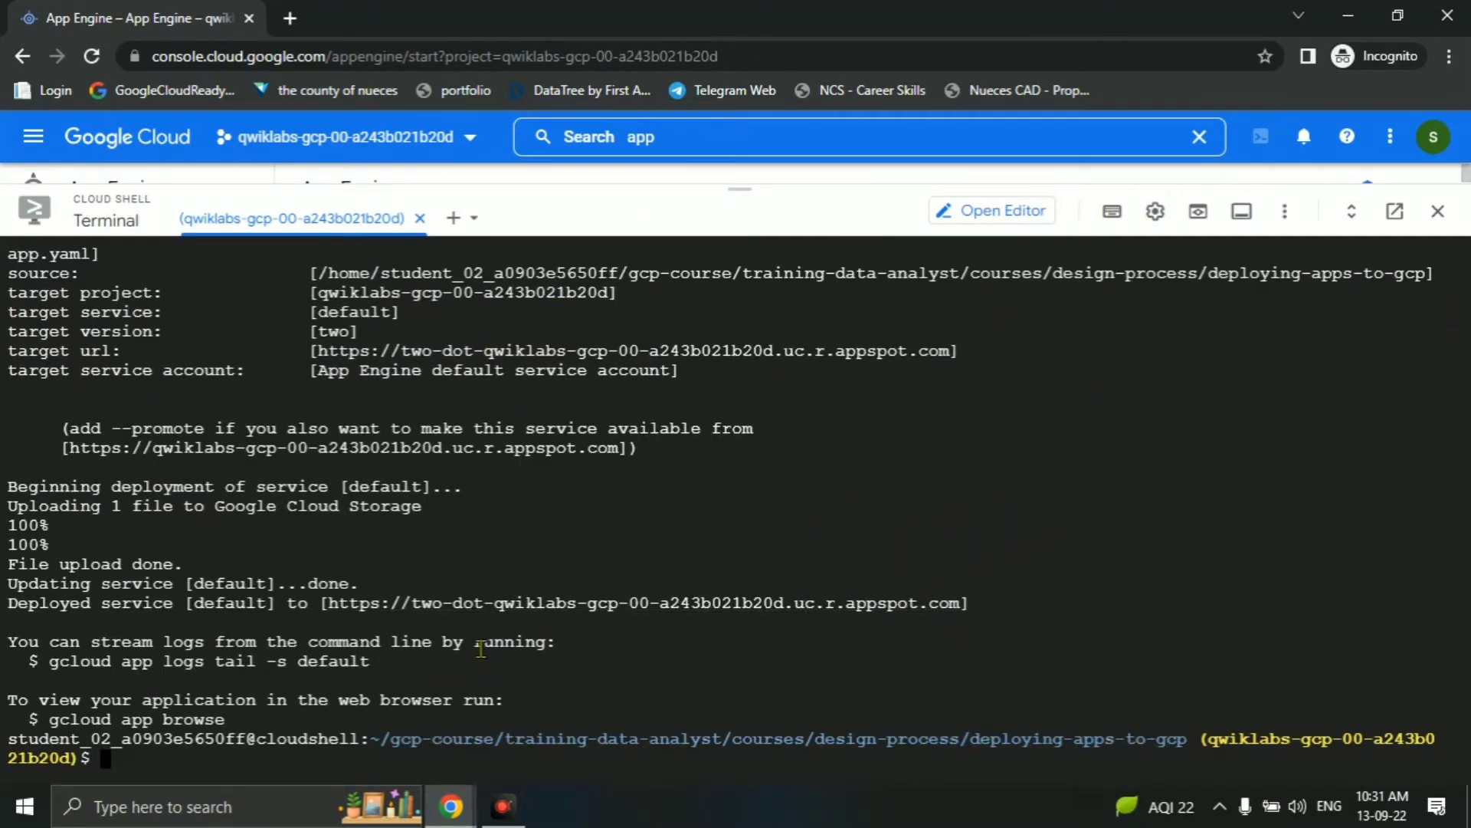
{"action": "left_click_drag", "start_coordinate": [741, 189], "coordinate": [706, 824]}
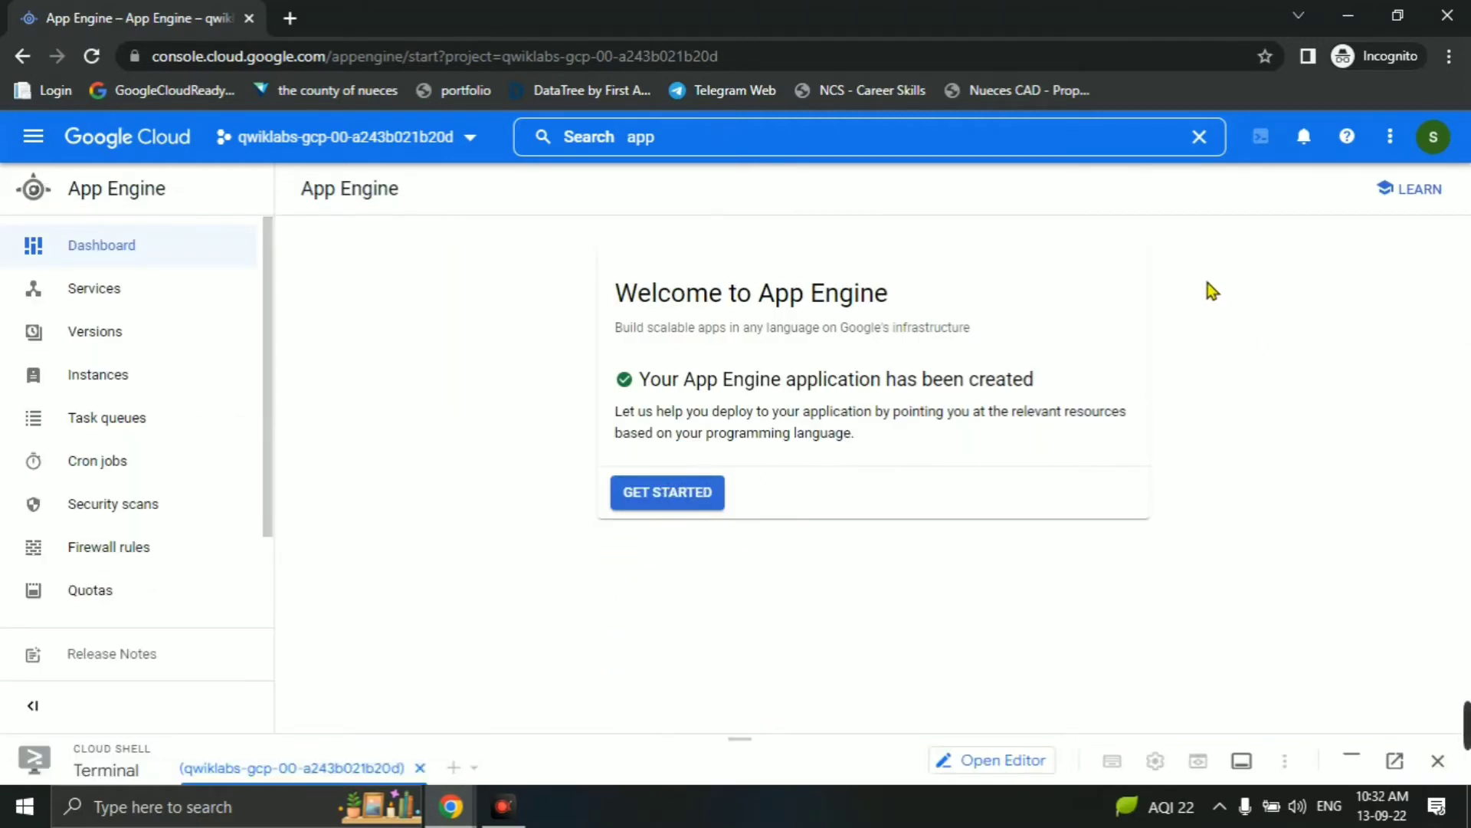
{"action": "left_click", "coordinate": [89, 58]}
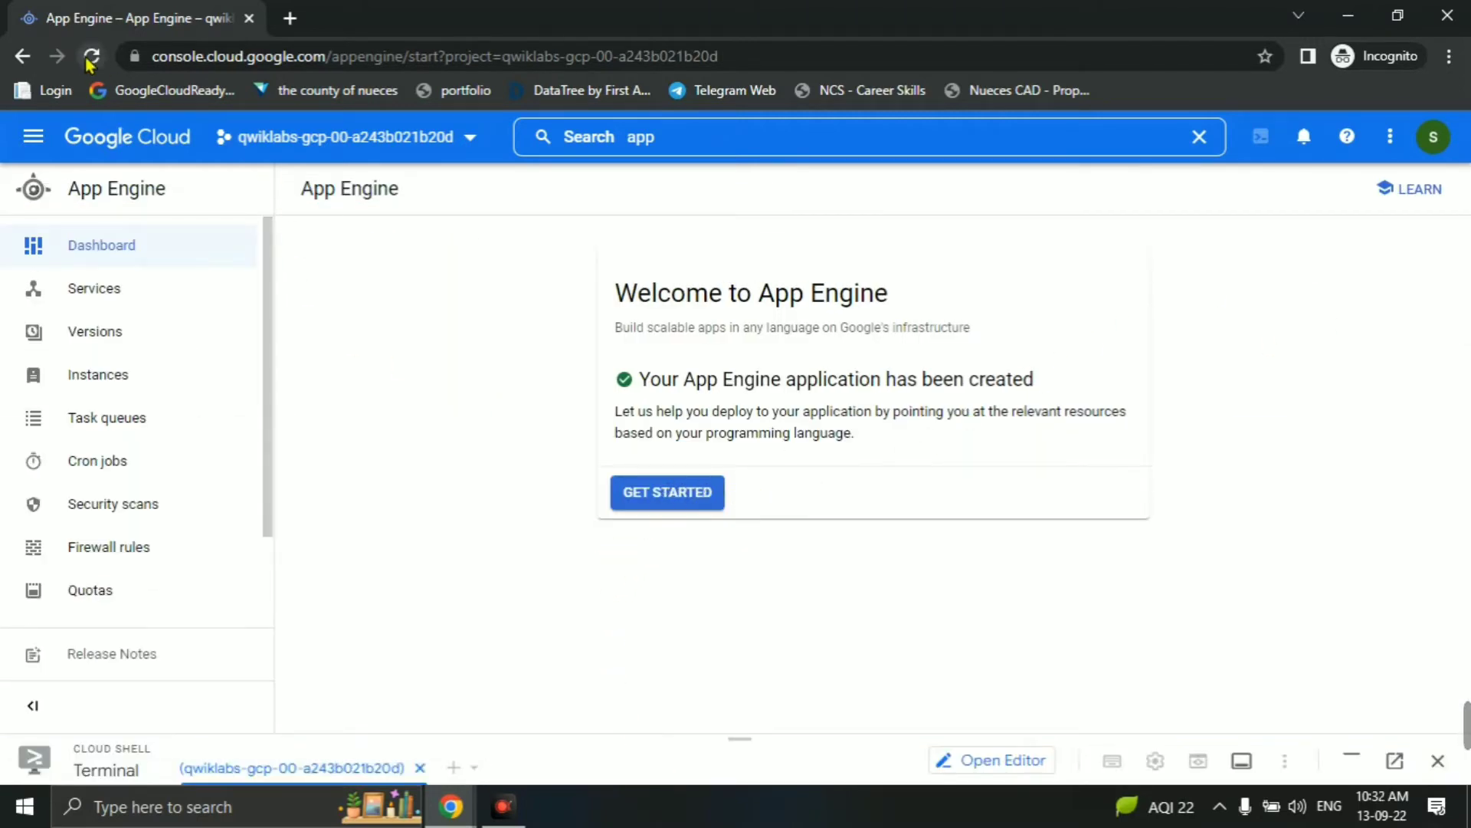
{"action": "left_click", "coordinate": [832, 178]}
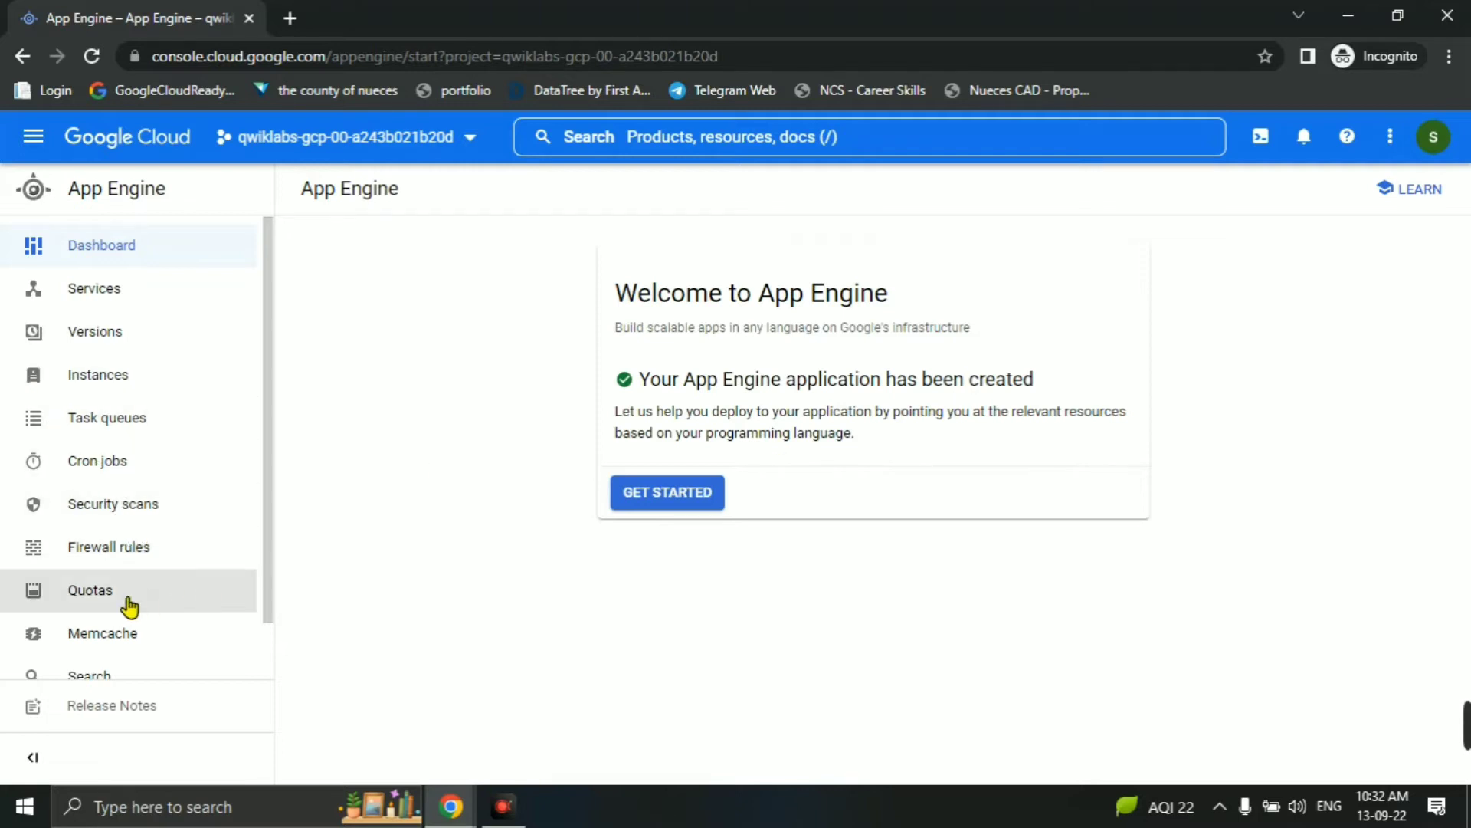
{"action": "left_click", "coordinate": [100, 348]}
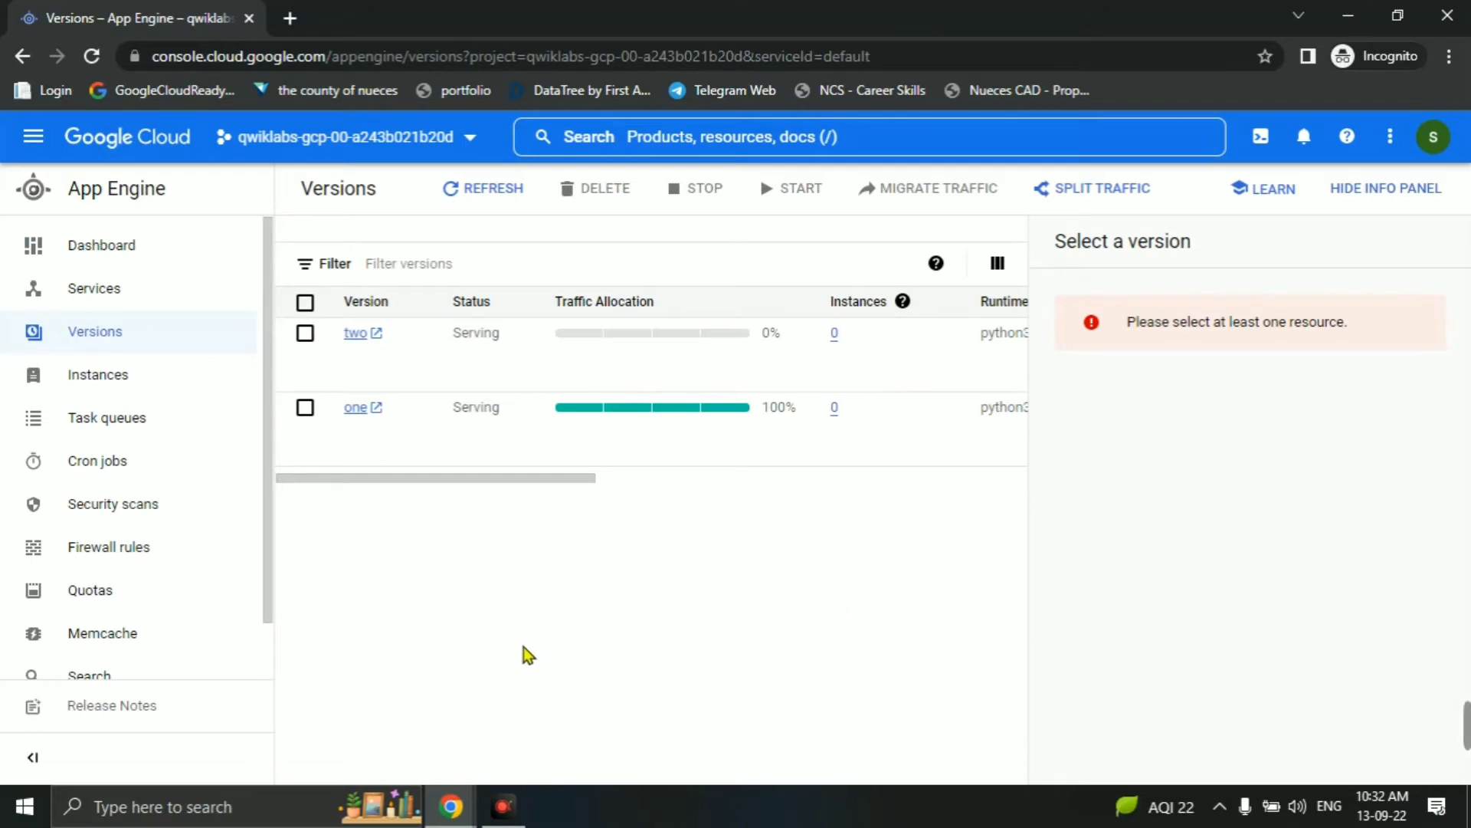
Following the lab instructions, split App Engine traffic so version two receives 100% and save the allocation.
{"action": "key", "text": "alt+Tab"}
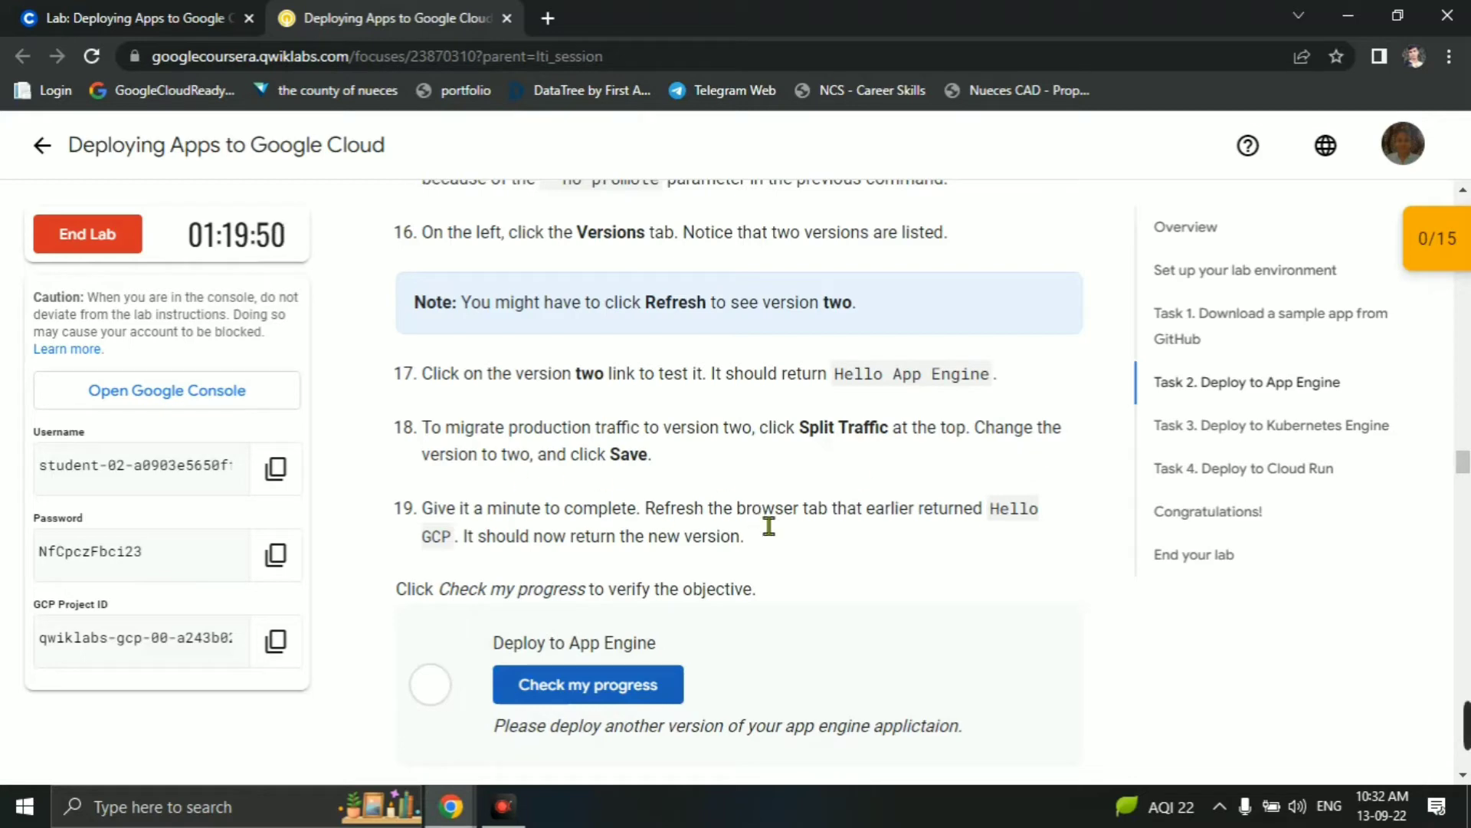
{"action": "key", "text": "alt+Tab"}
{"action": "left_click", "coordinate": [1082, 213]}
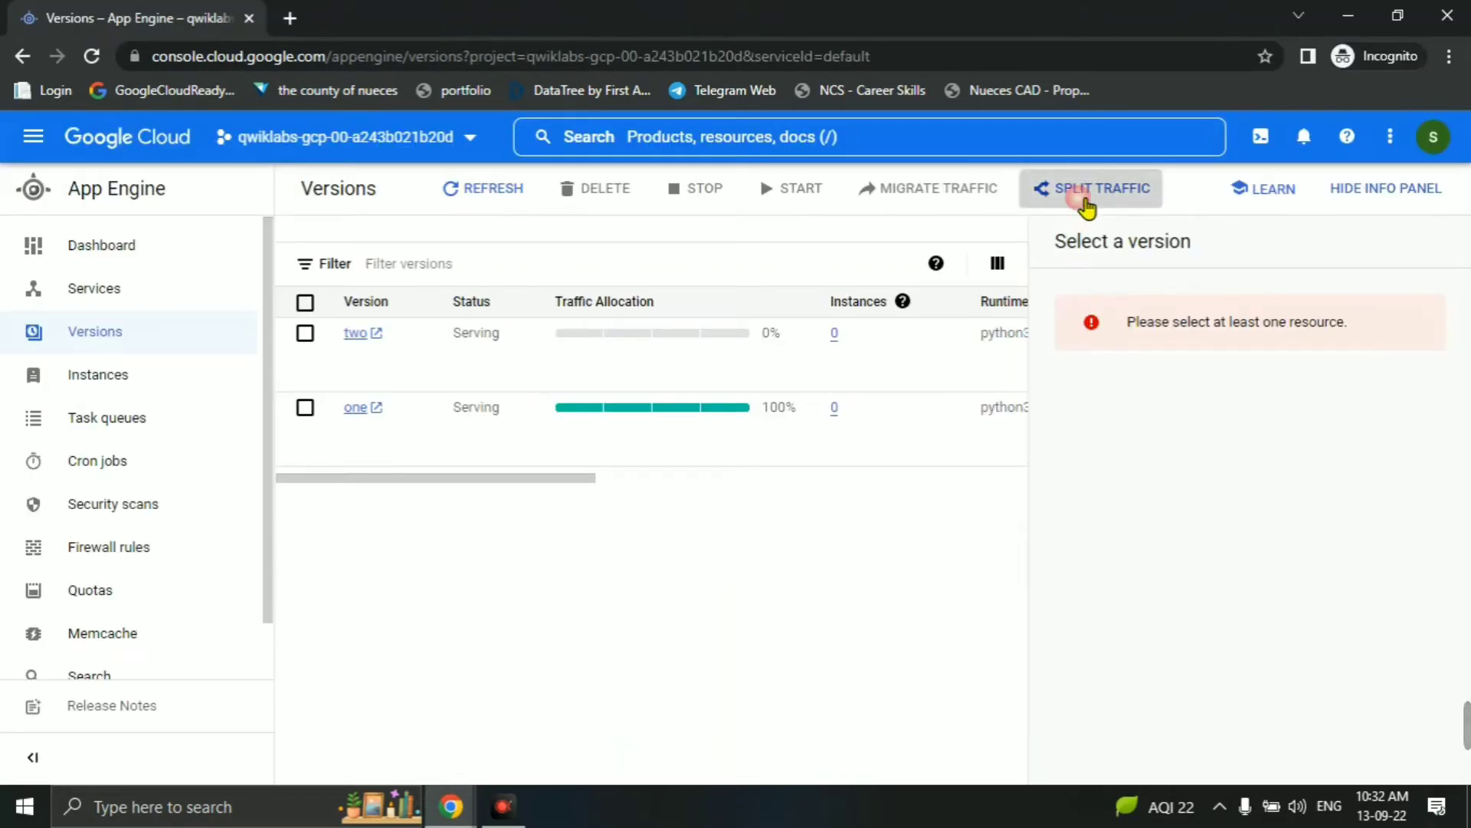
{"action": "key", "text": "alt+Tab"}
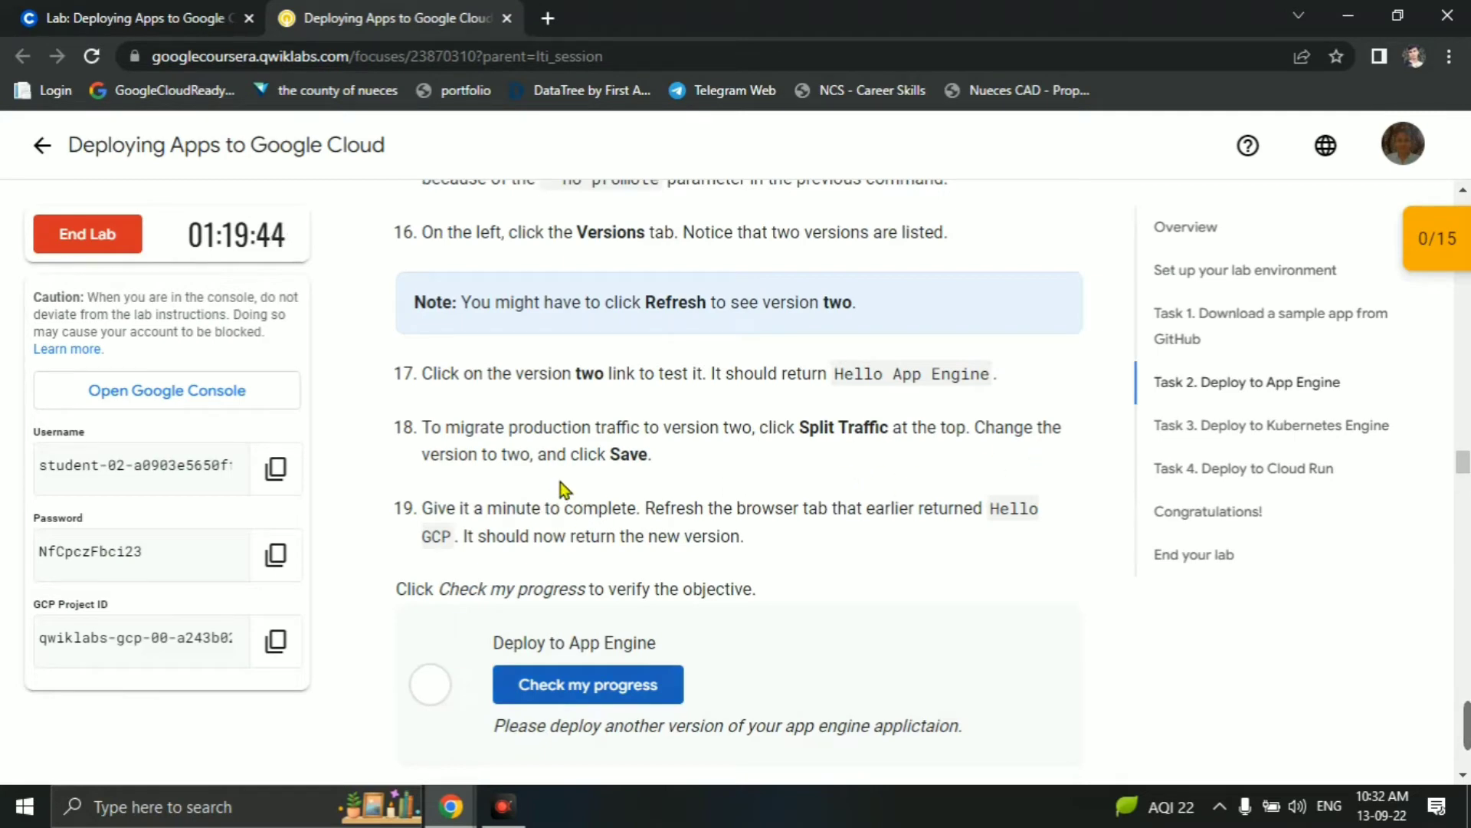
{"action": "left_click_drag", "start_coordinate": [468, 458], "coordinate": [520, 460]}
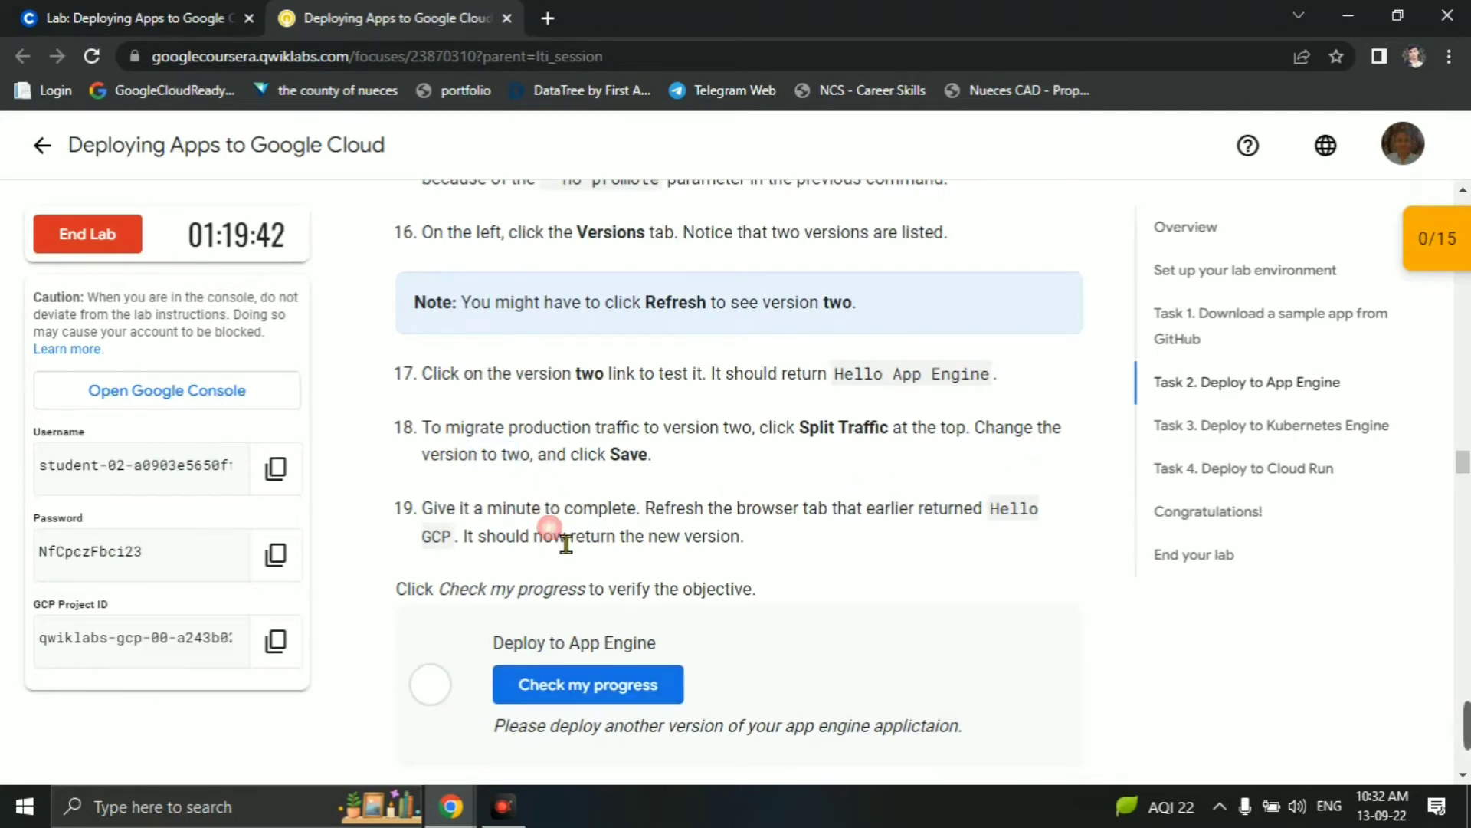
{"action": "key", "text": "alt+Tab"}
{"action": "left_click", "coordinate": [394, 538]}
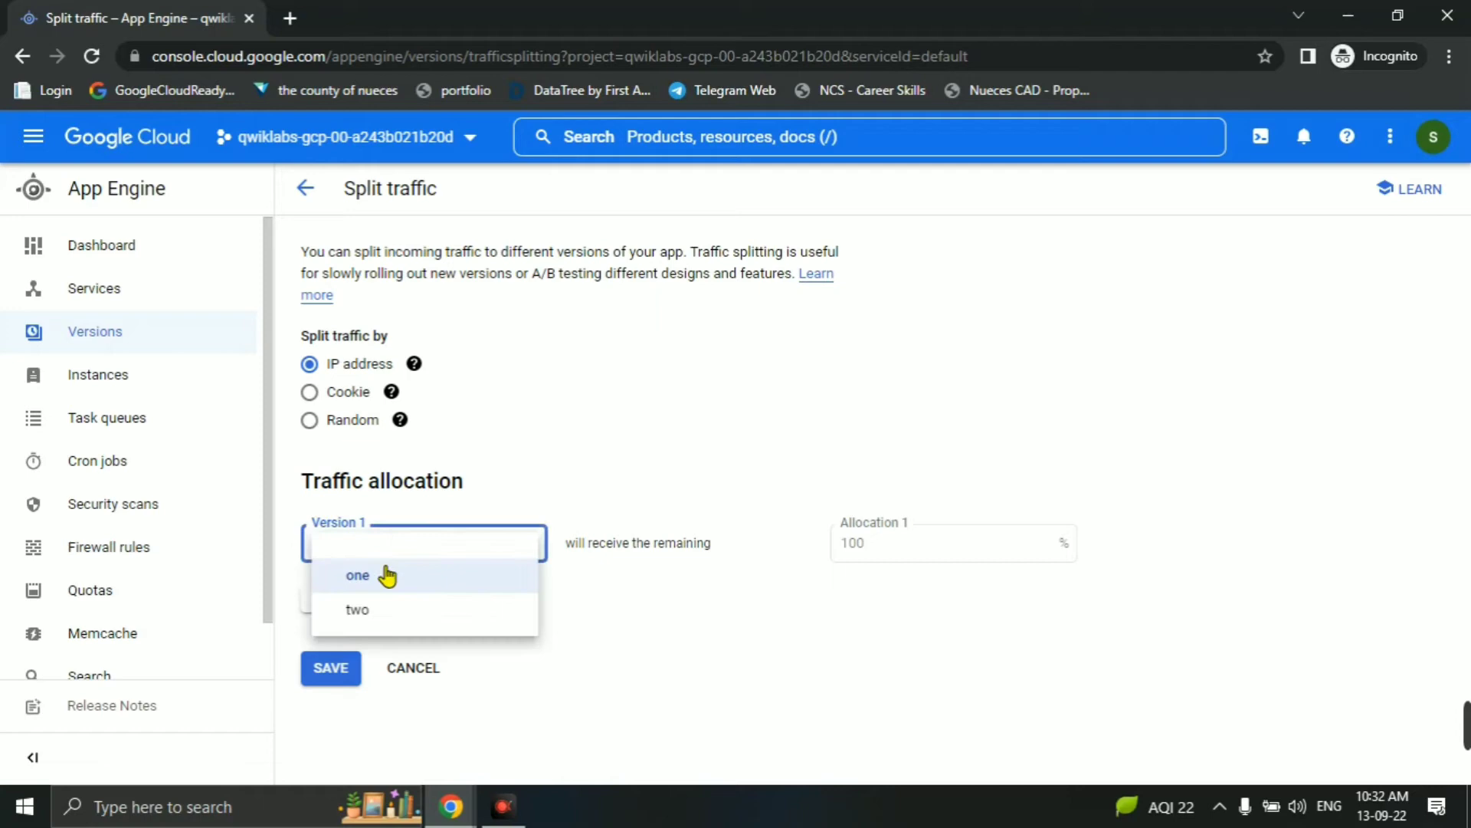
{"action": "left_click", "coordinate": [387, 611]}
{"action": "left_click", "coordinate": [331, 669]}
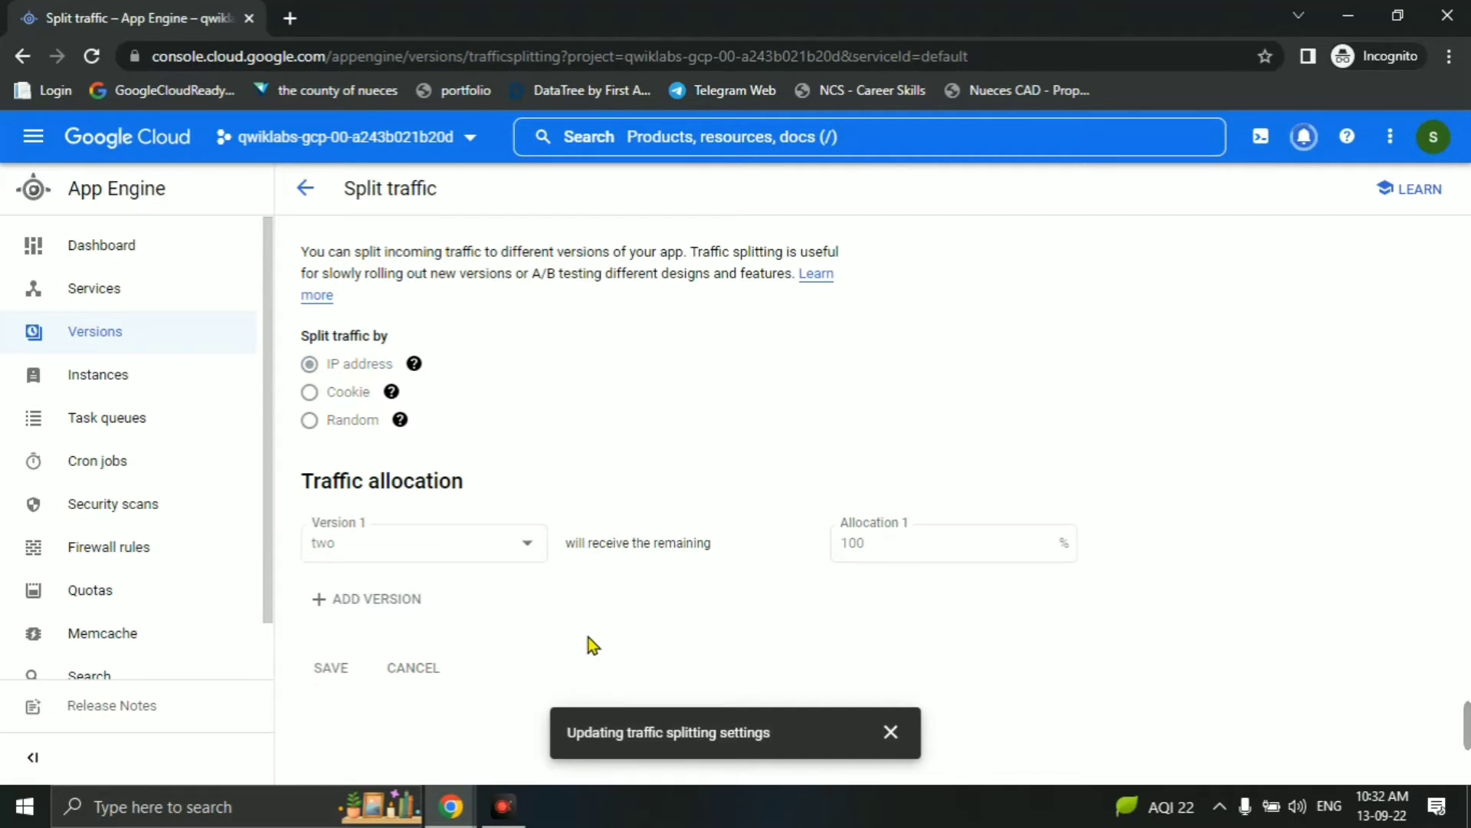
Return to the lab page and check progress on the Deploy to App Engine objective.
{"action": "key", "text": "alt+Tab"}
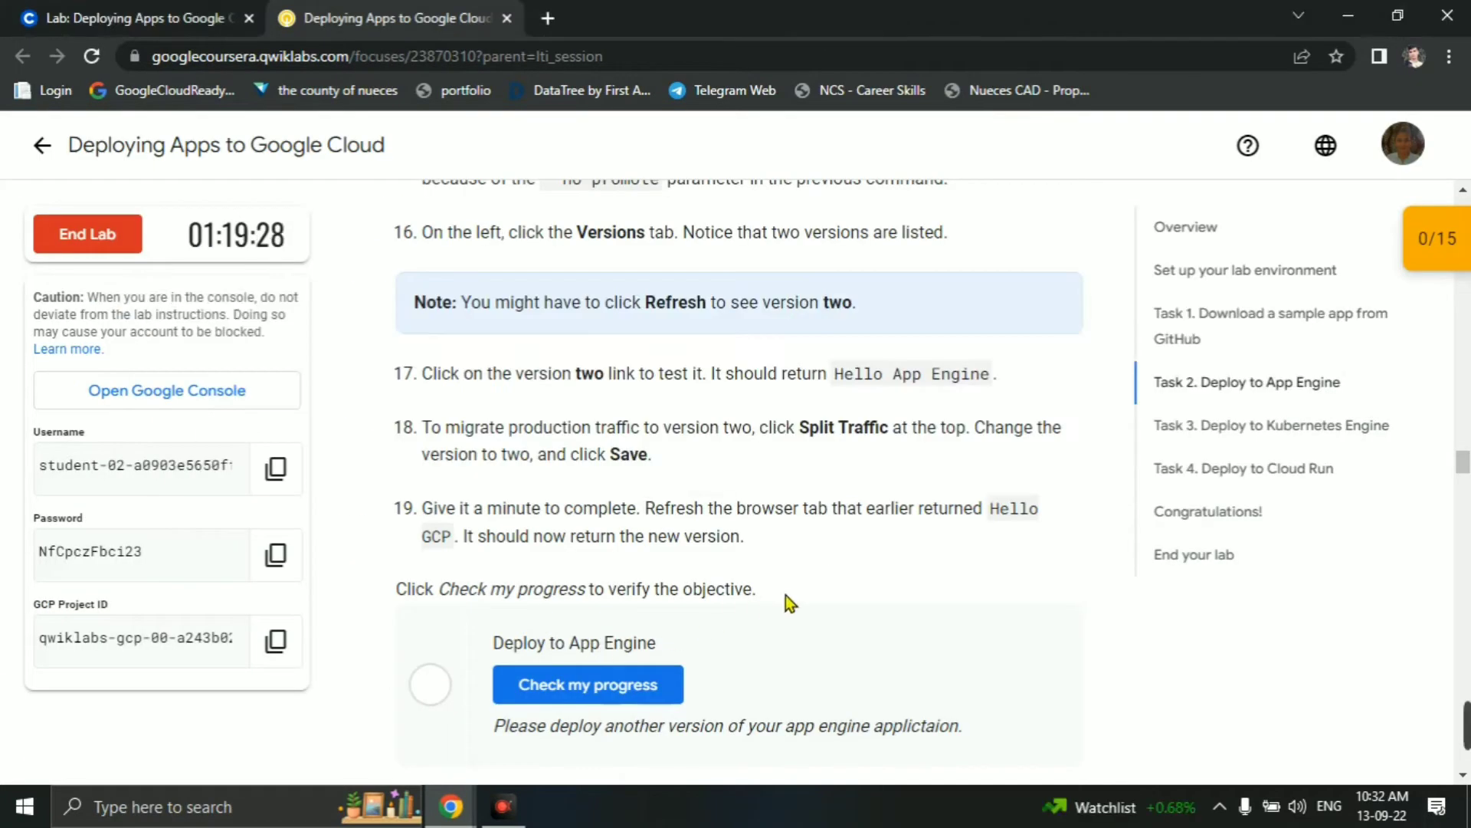
{"action": "scroll", "coordinate": [789, 598], "scroll_direction": "down", "scroll_amount": 2}
{"action": "left_click", "coordinate": [673, 581]}
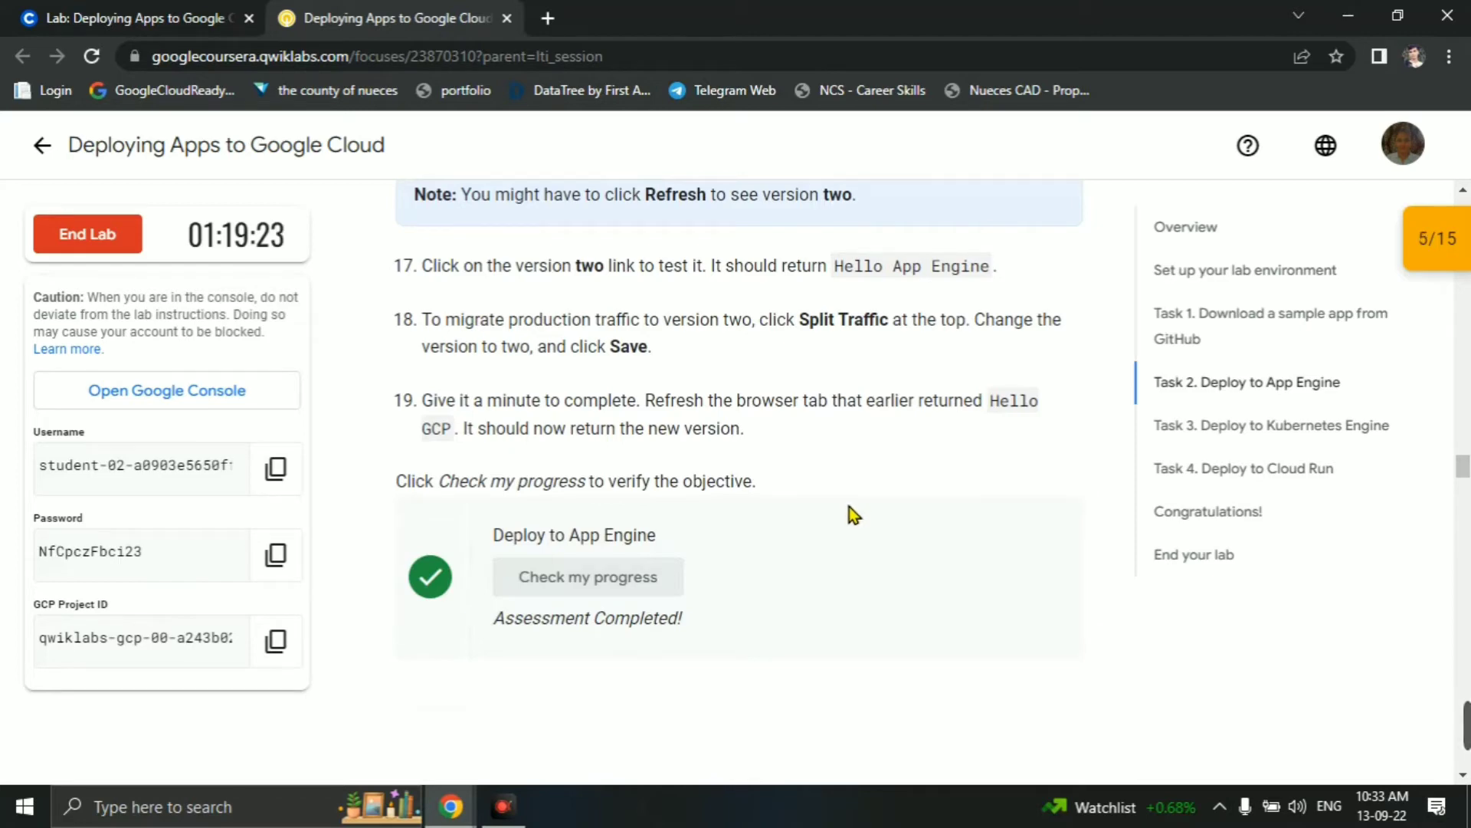
Read the start of Task 3, Deploy to Kubernetes Engine, and open Kubernetes Engine in the Google Cloud console.
{"action": "scroll", "coordinate": [849, 506], "scroll_direction": "down", "scroll_amount": 4}
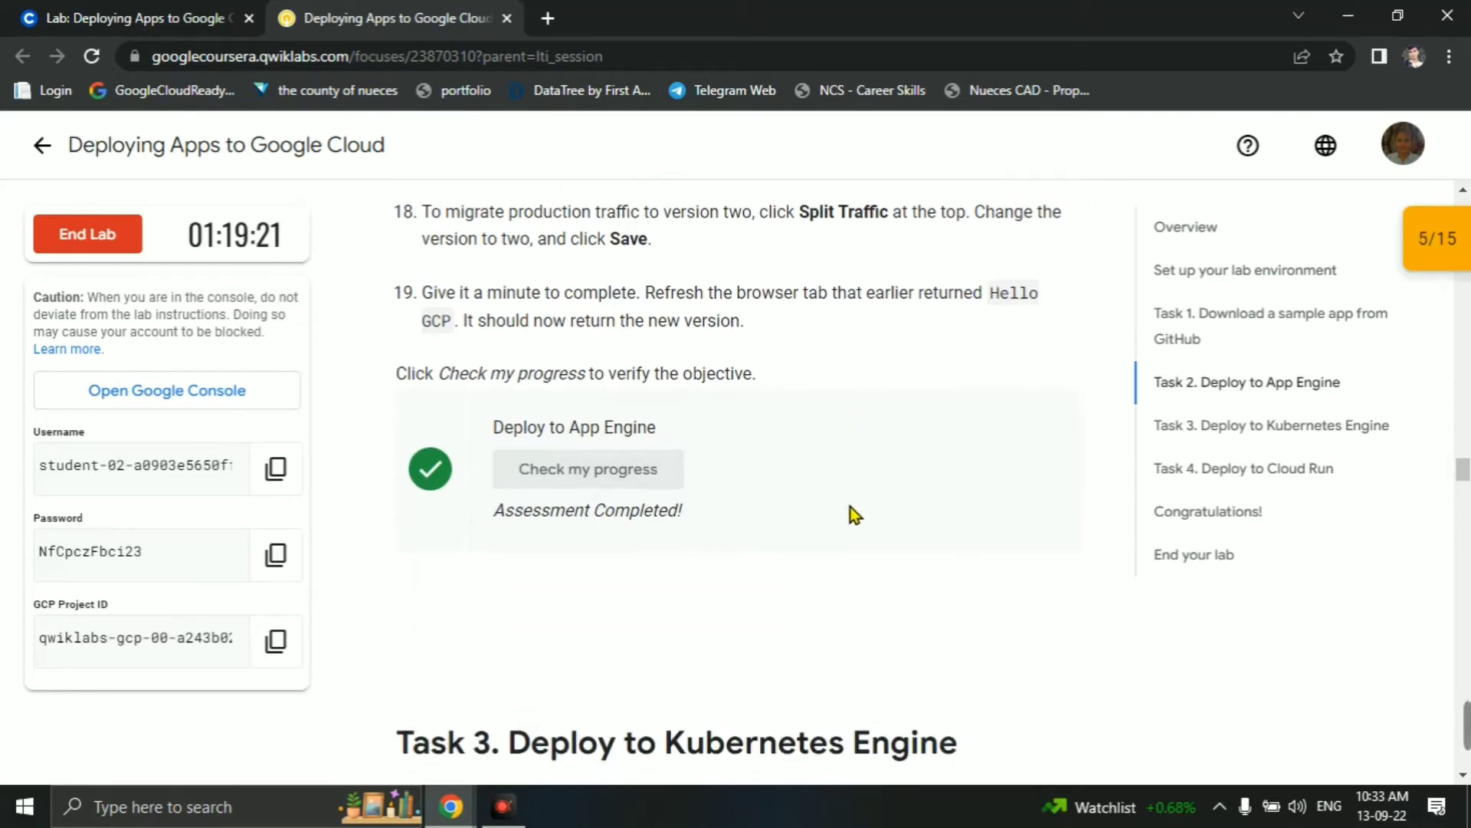
{"action": "scroll", "coordinate": [817, 472], "scroll_direction": "down", "scroll_amount": 5}
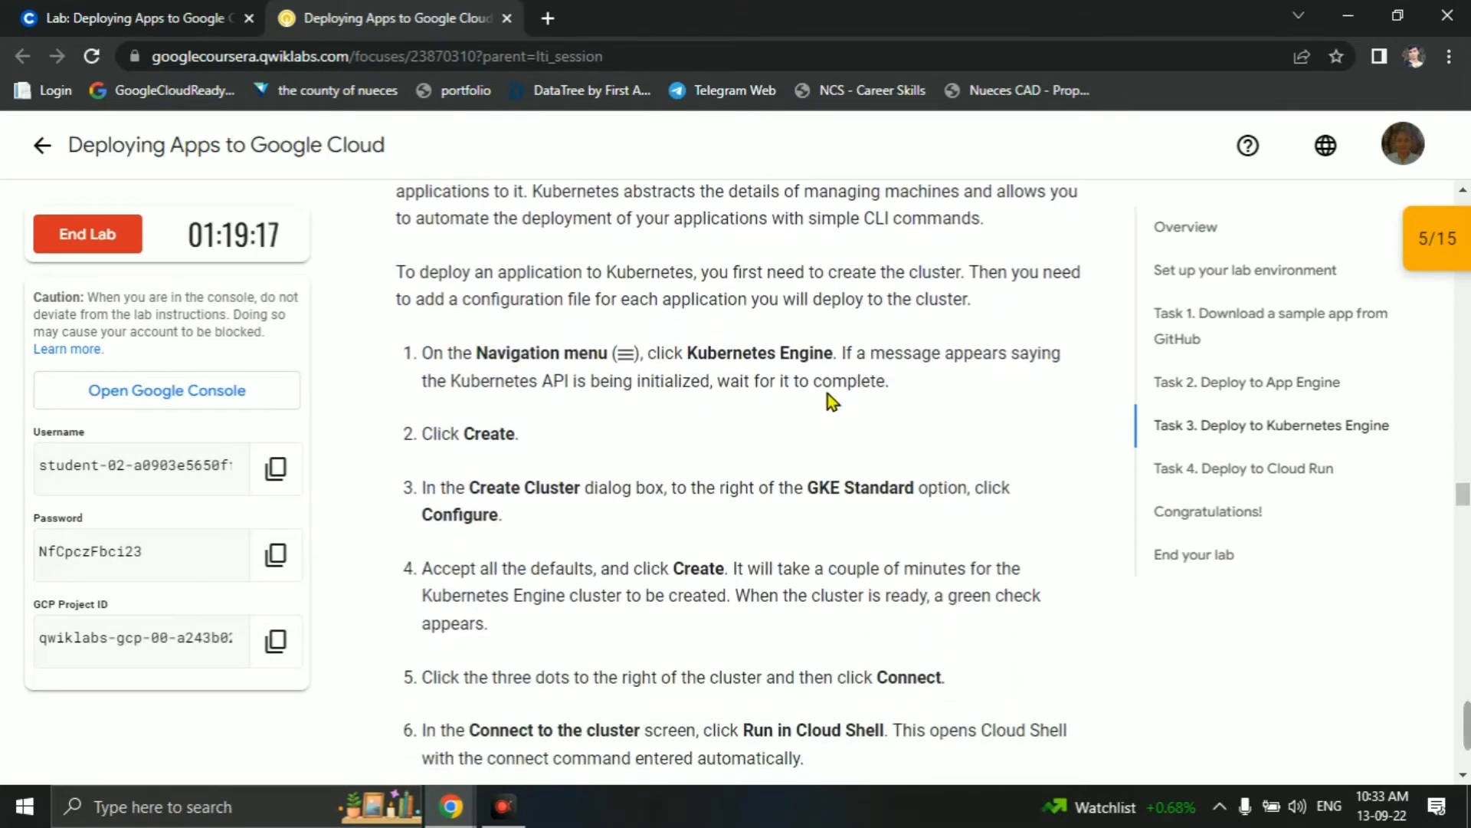
{"action": "key", "text": "alt+Tab"}
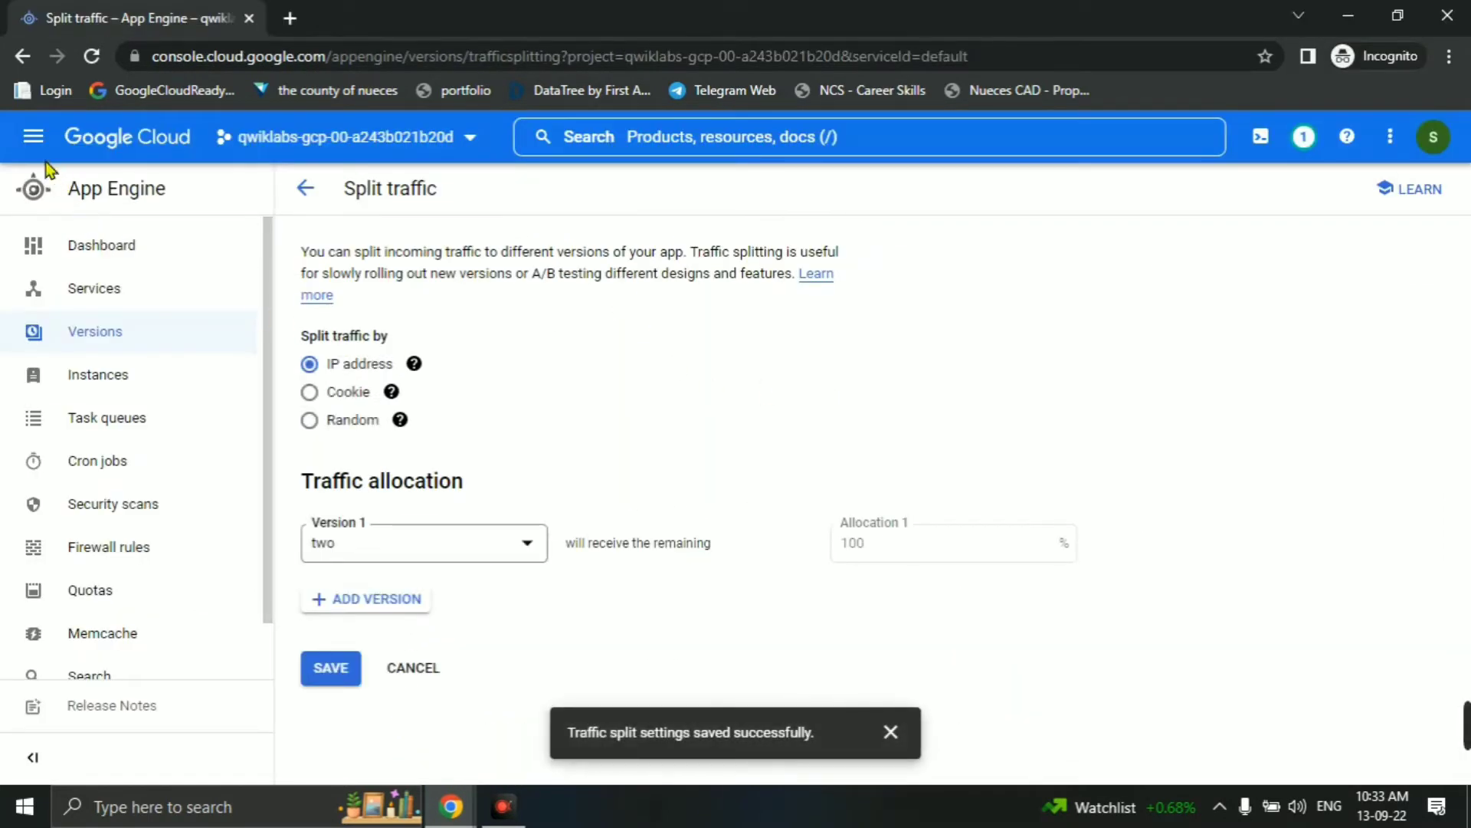
{"action": "left_click", "coordinate": [31, 136]}
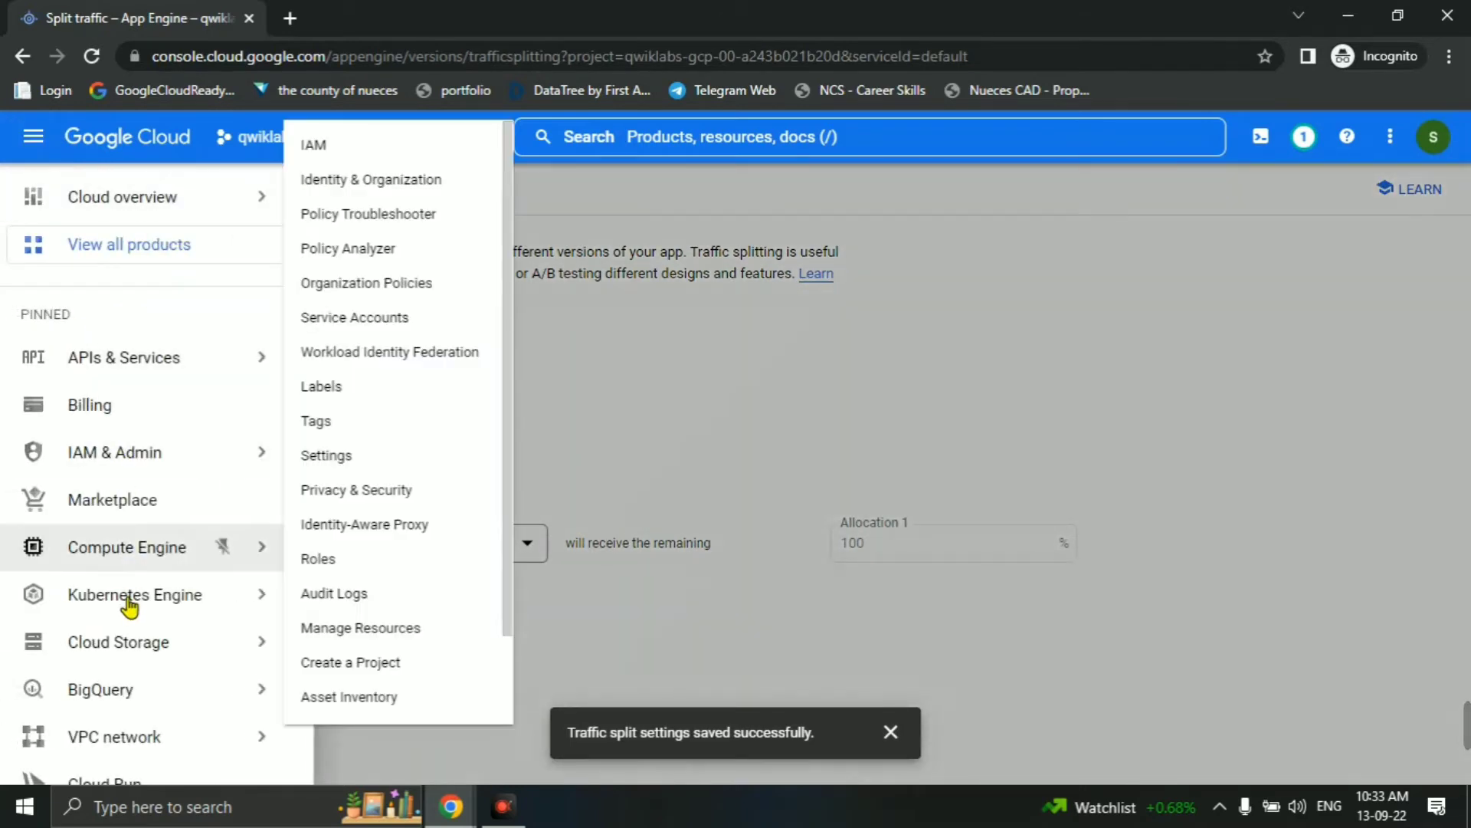
{"action": "left_click", "coordinate": [126, 596]}
Review the lab's instructions for creating and connecting to the GKE Standard cluster, then switch back to the console.
{"action": "key", "text": "alt+Tab"}
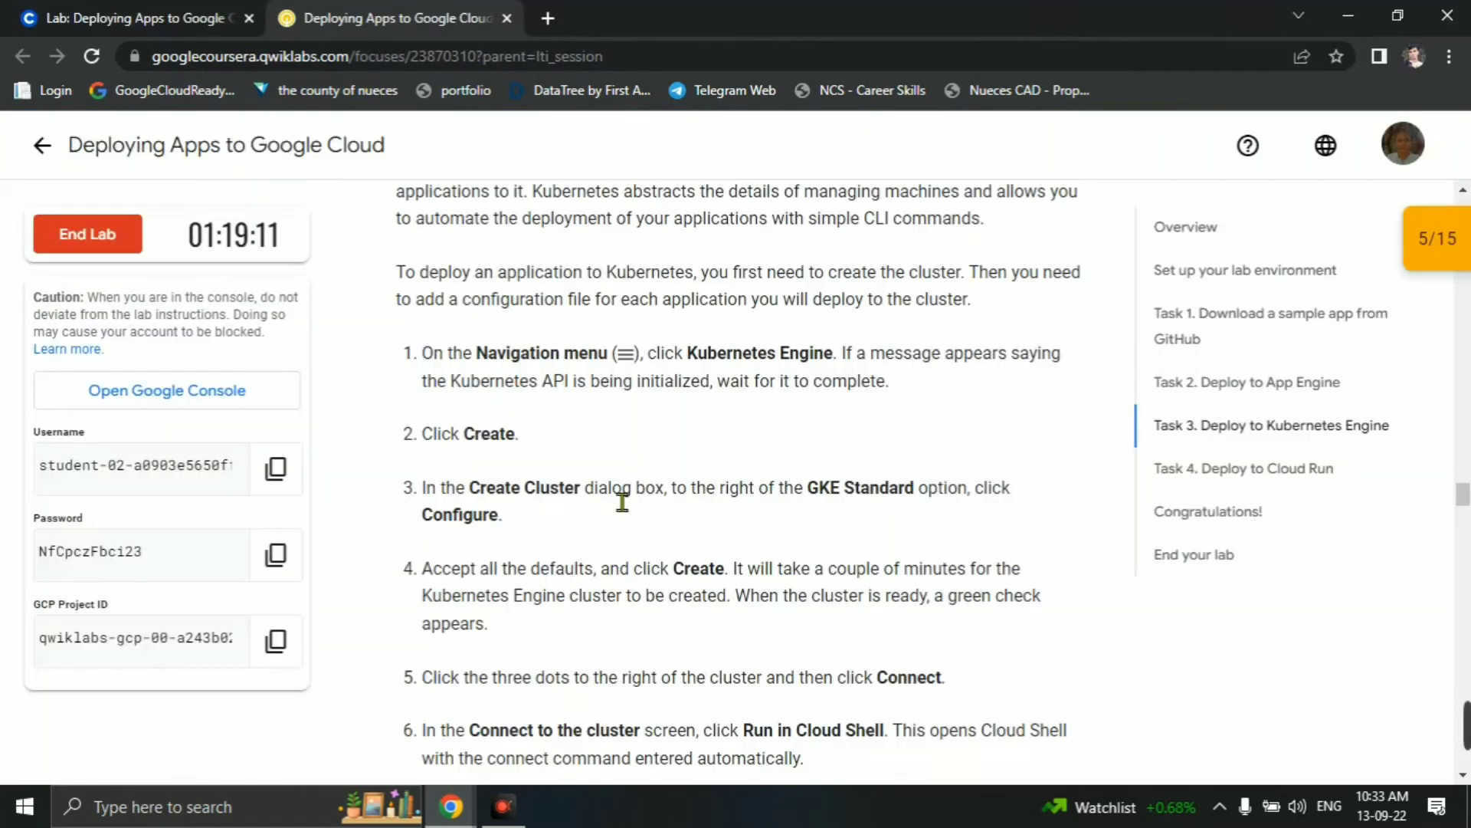
{"action": "scroll", "coordinate": [889, 545], "scroll_direction": "down", "scroll_amount": 1}
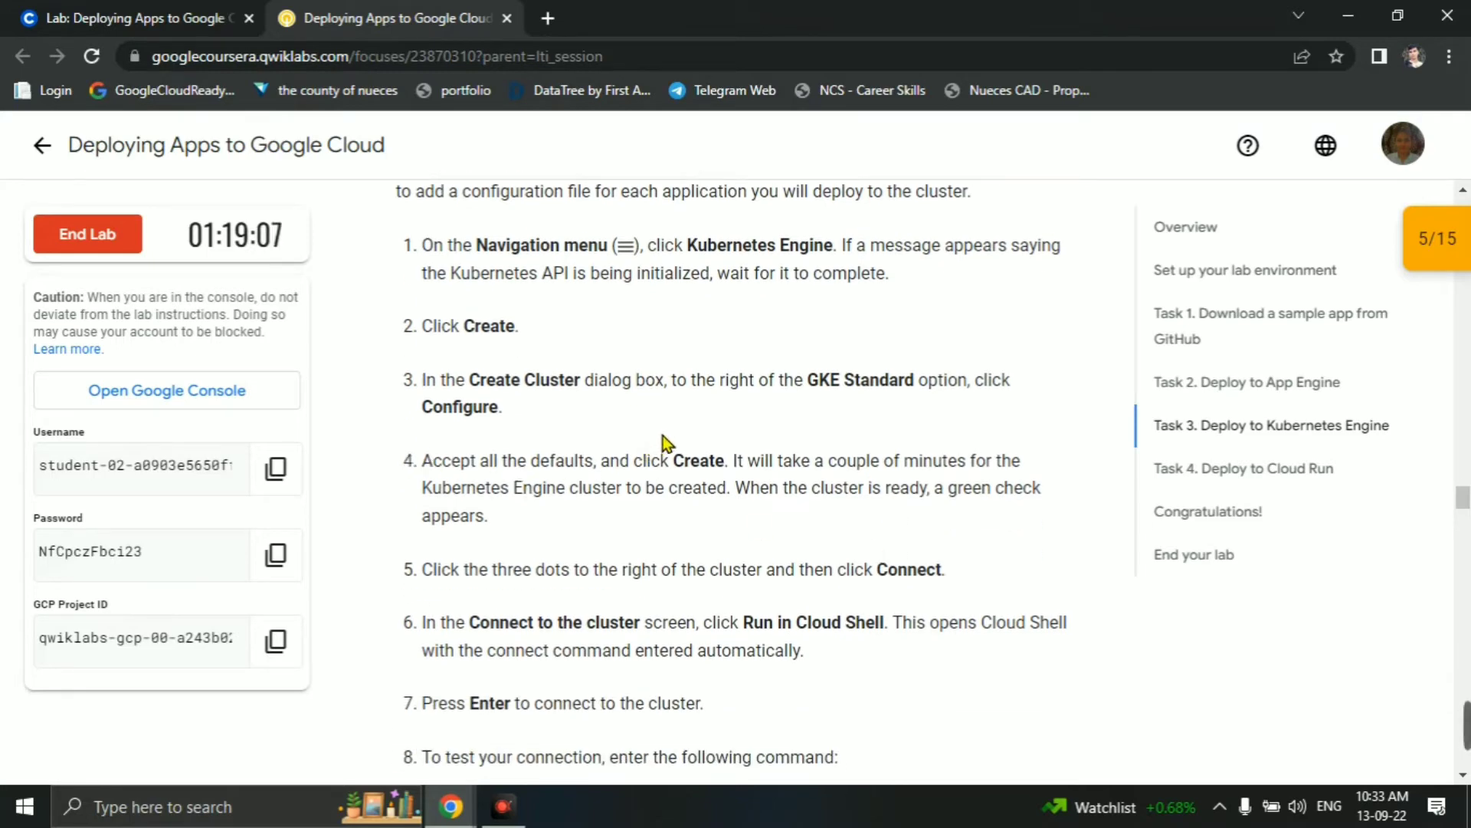
{"action": "key", "text": "alt+Tab"}
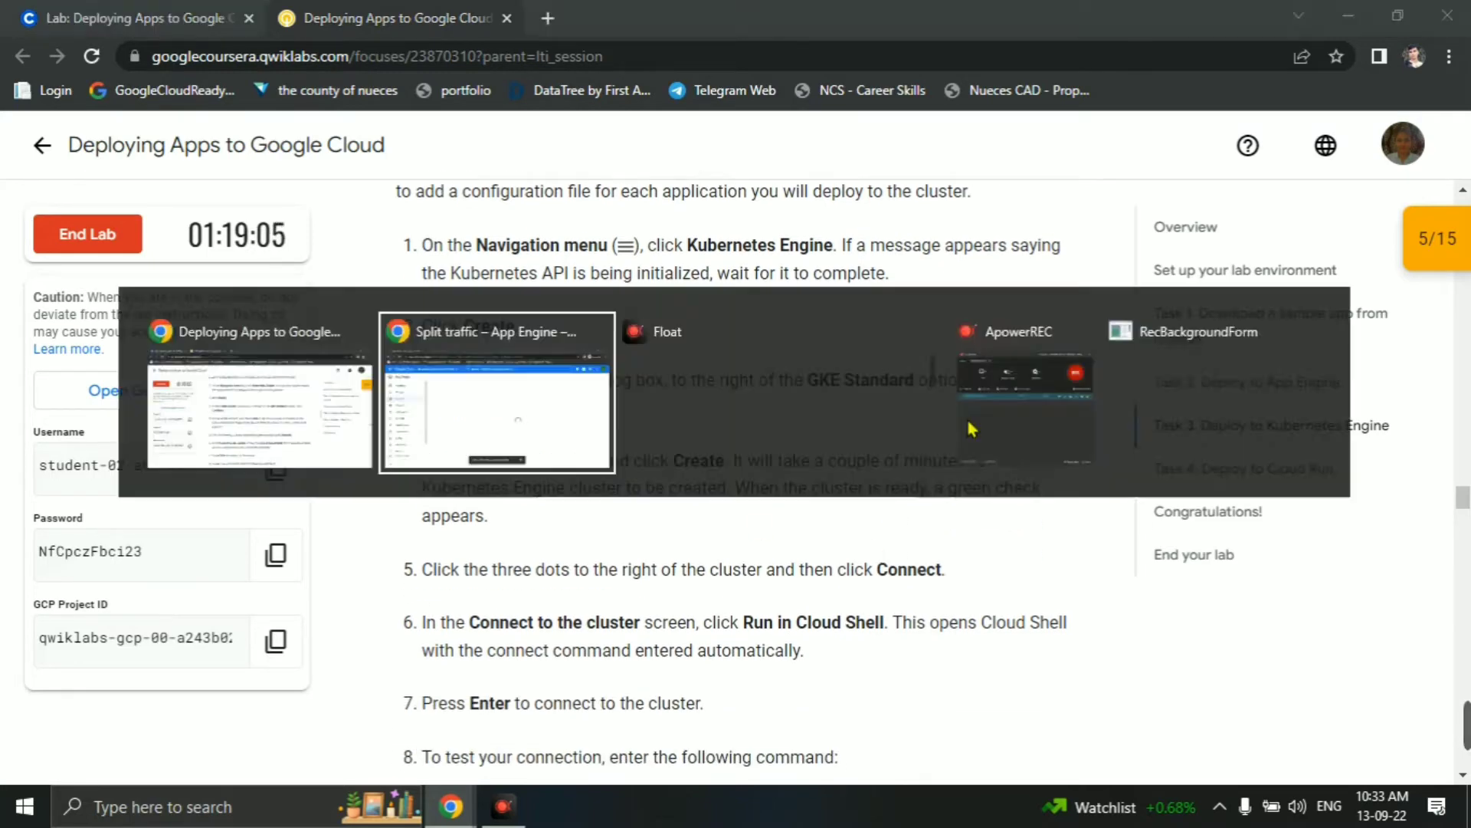
{"action": "left_click", "coordinate": [647, 499]}
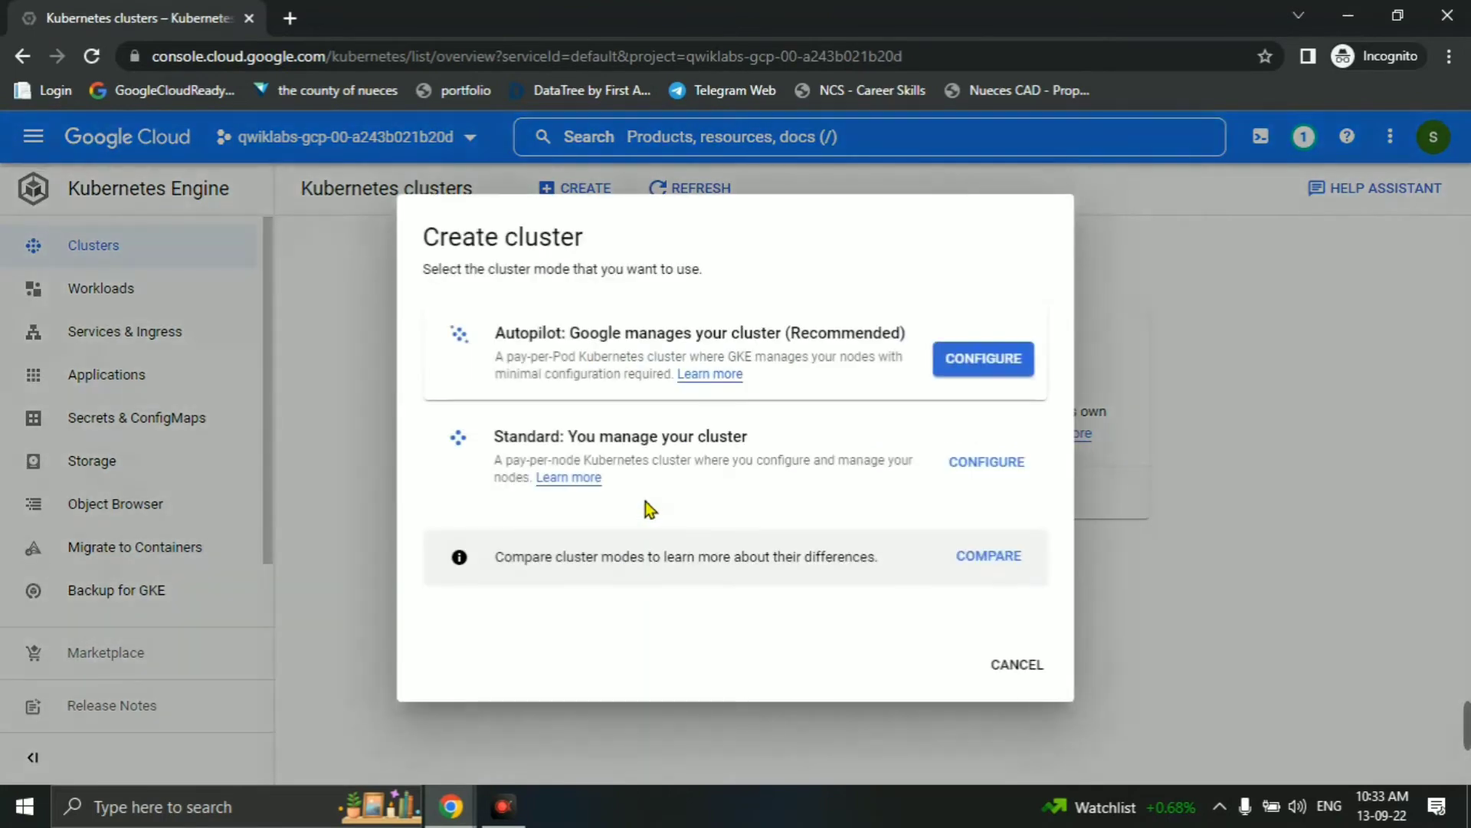
{"action": "key", "text": "alt+Tab"}
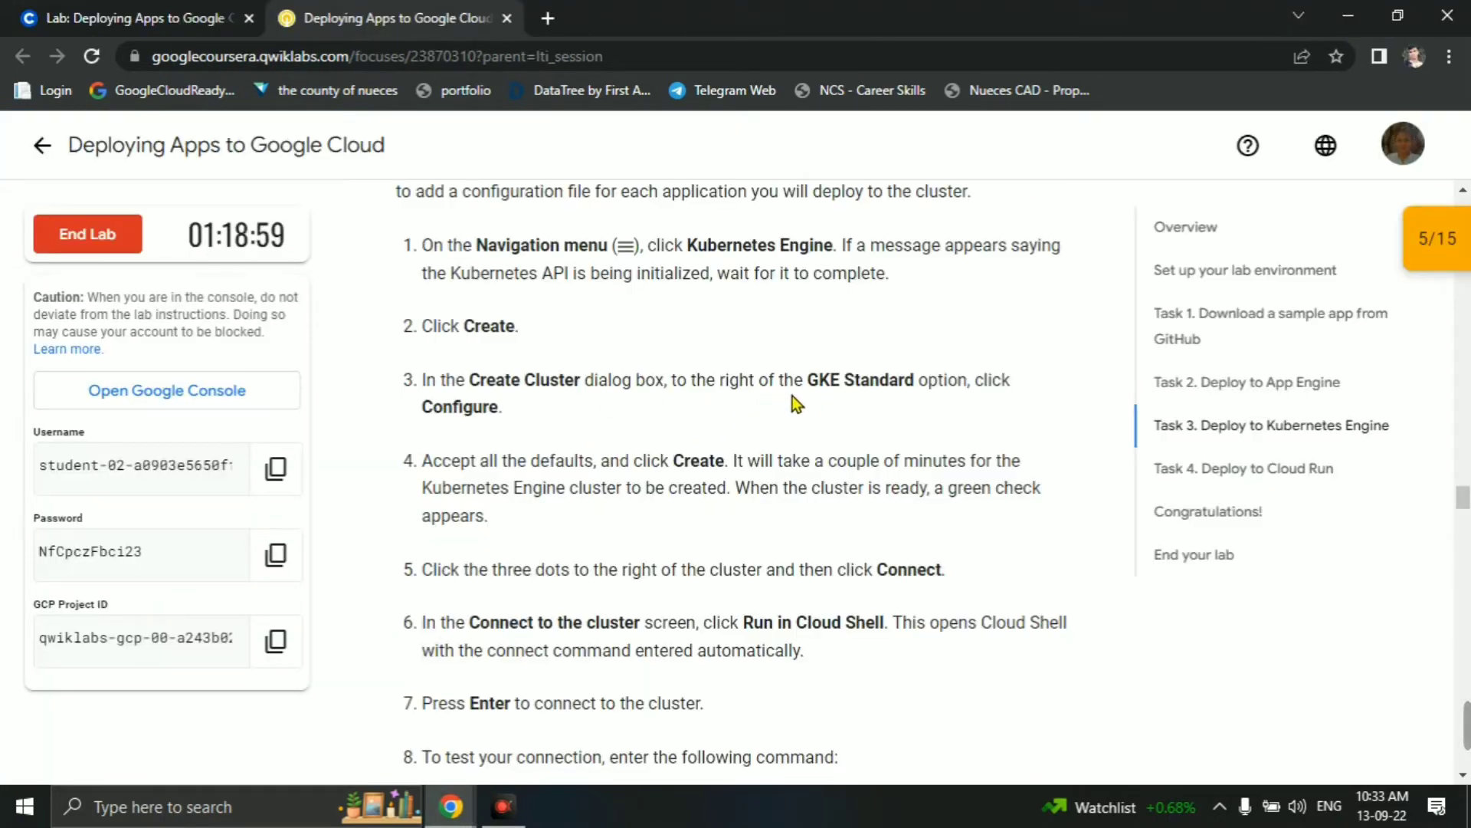
{"action": "key", "text": "alt+Tab"}
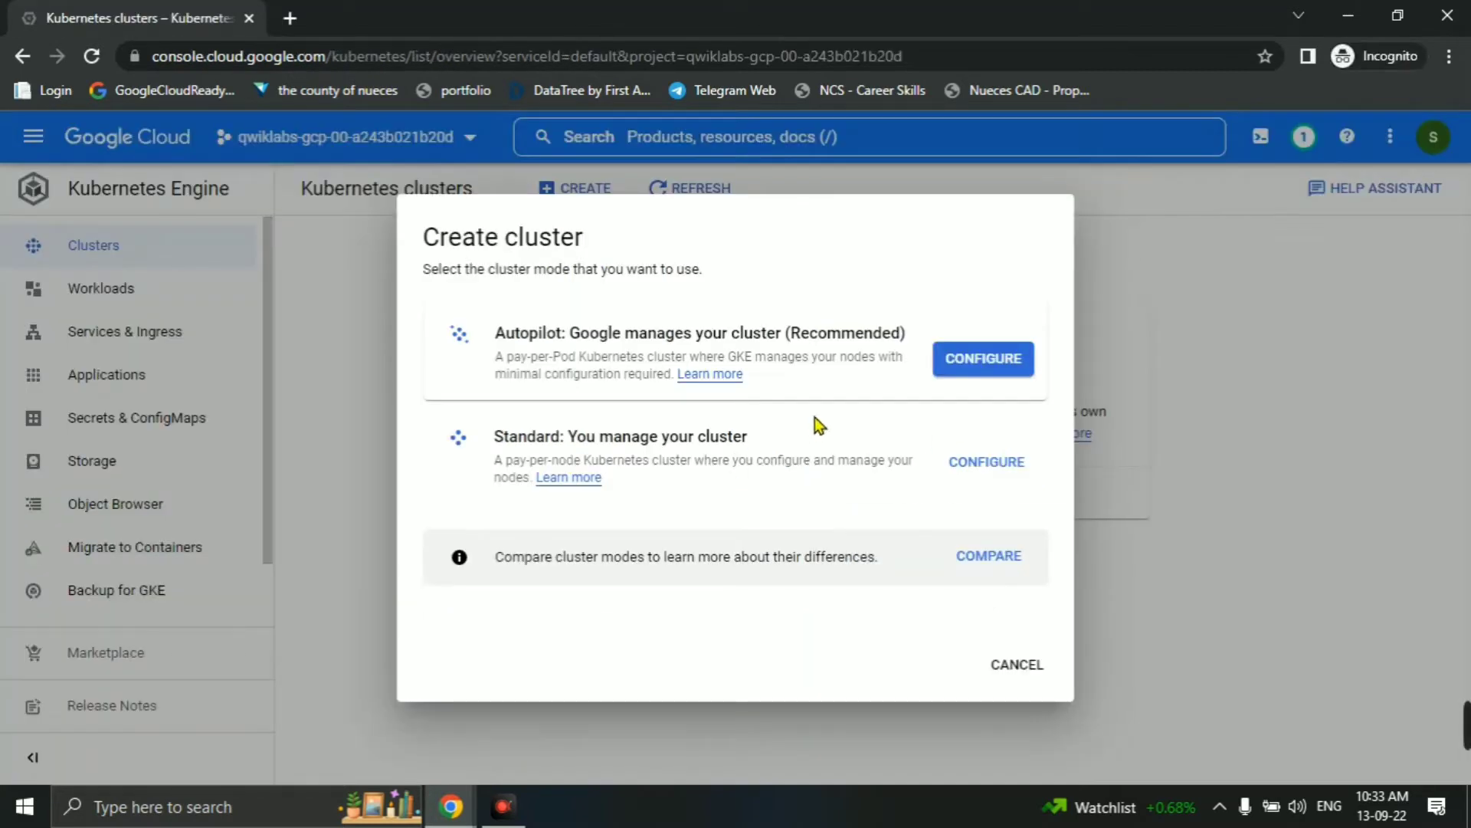
{"action": "key", "text": "alt+Tab"}
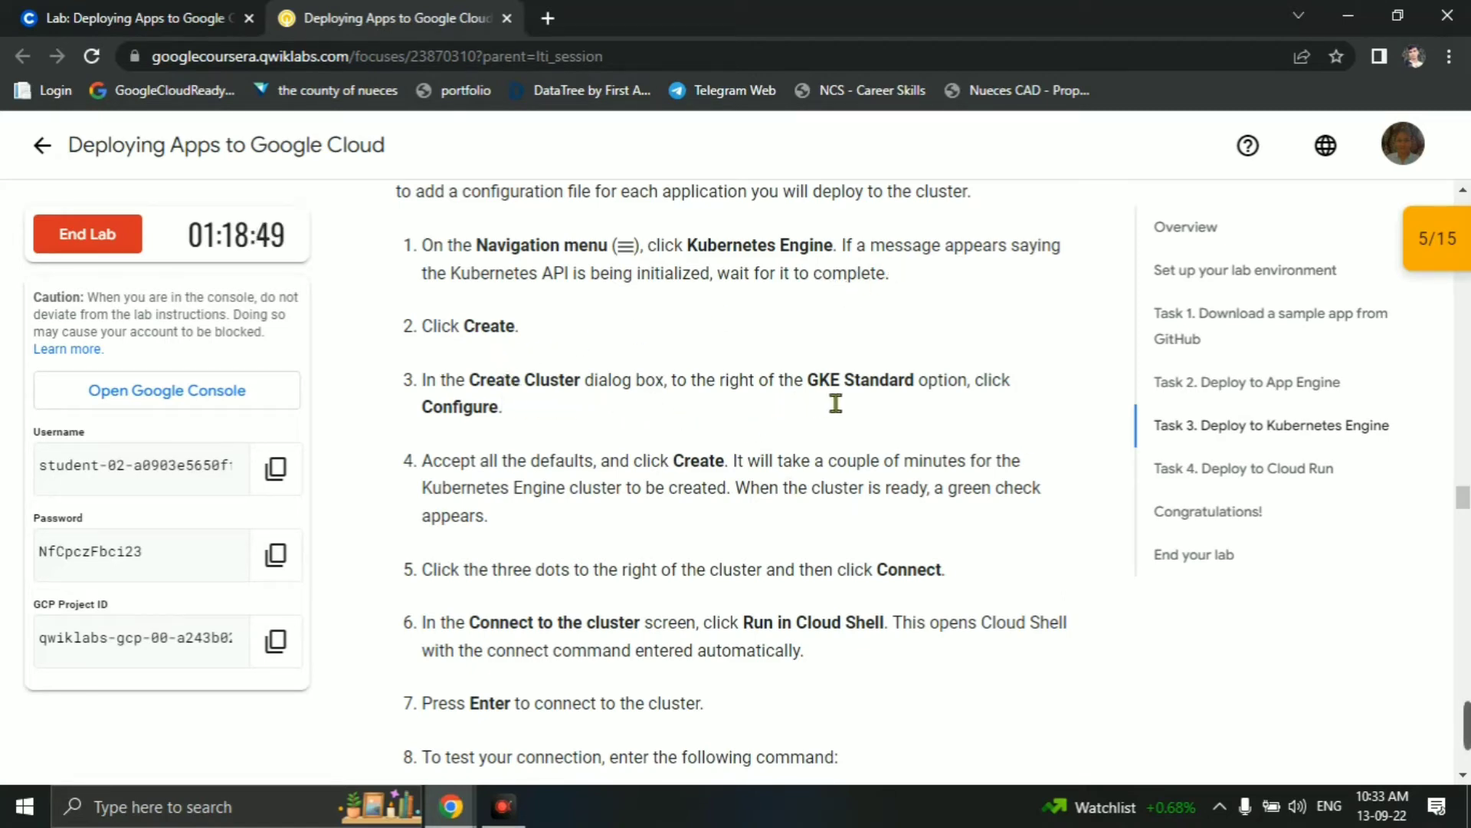
{"action": "key", "text": "alt+Tab"}
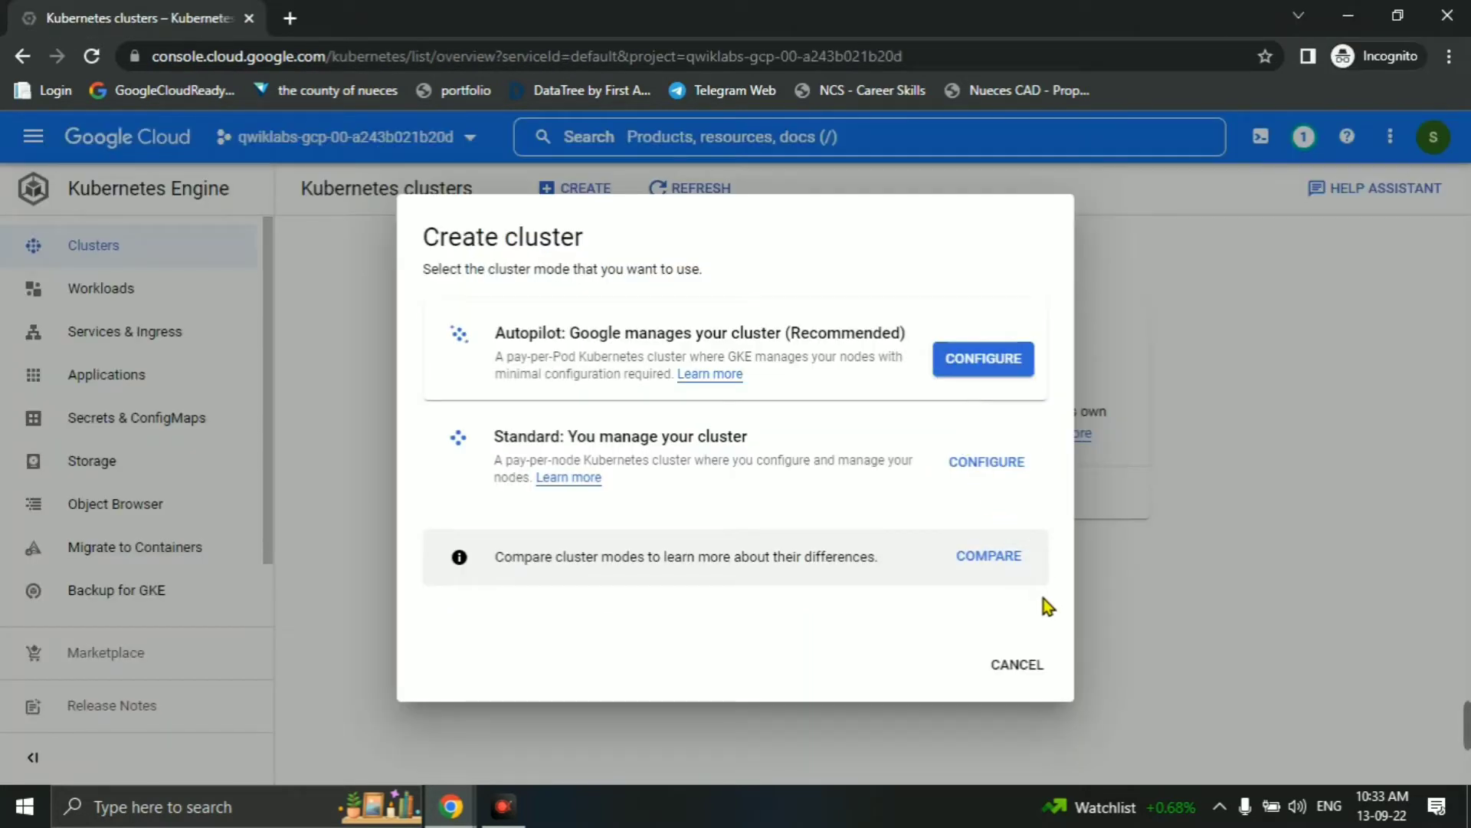
{"action": "left_click", "coordinate": [1025, 664]}
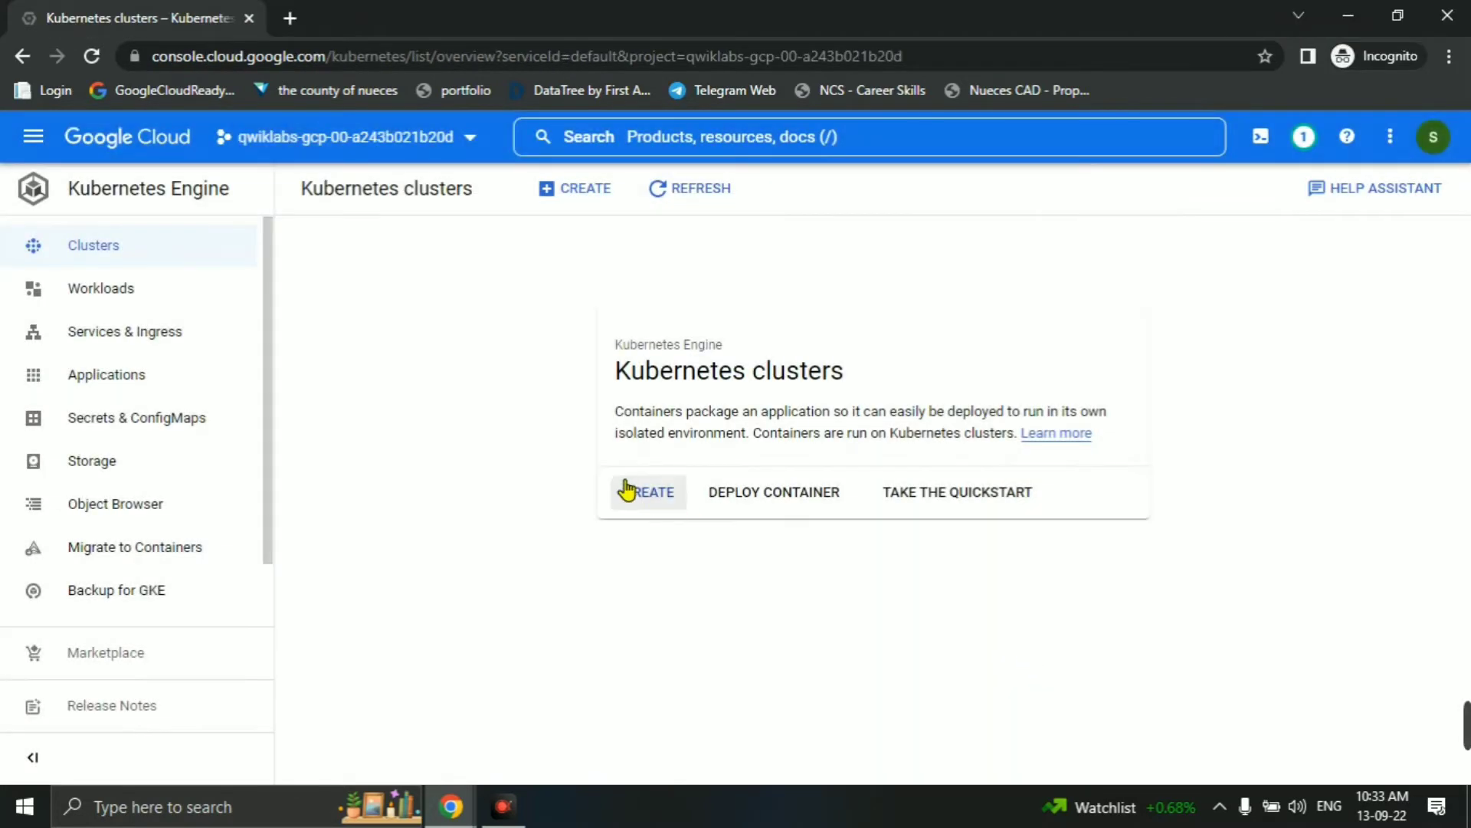
Create a Standard Kubernetes cluster with all default settings, as the lab instructs, dismissing the setup guide tip.
{"action": "left_click", "coordinate": [651, 493]}
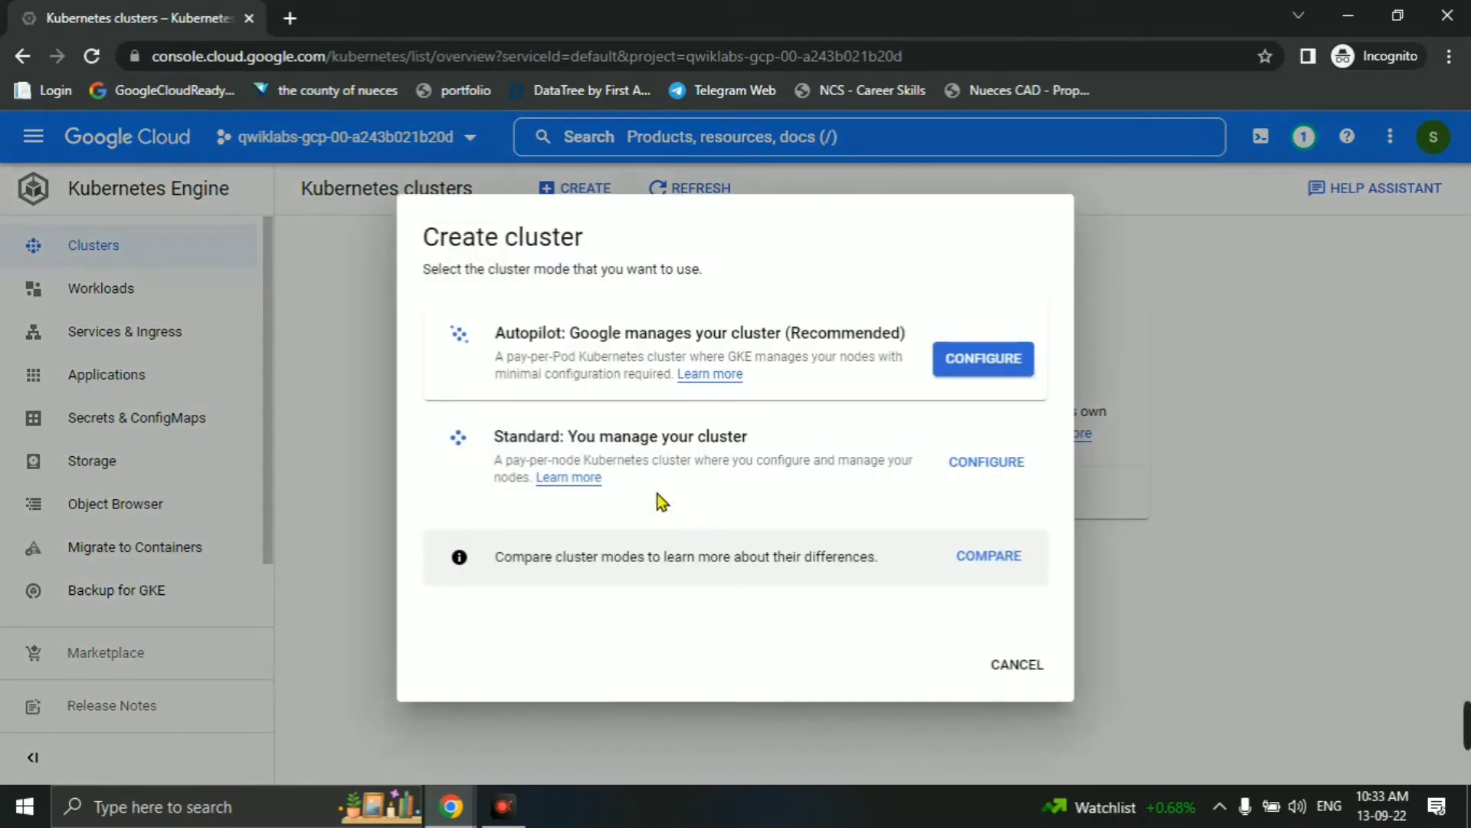
{"action": "left_click", "coordinate": [1010, 460]}
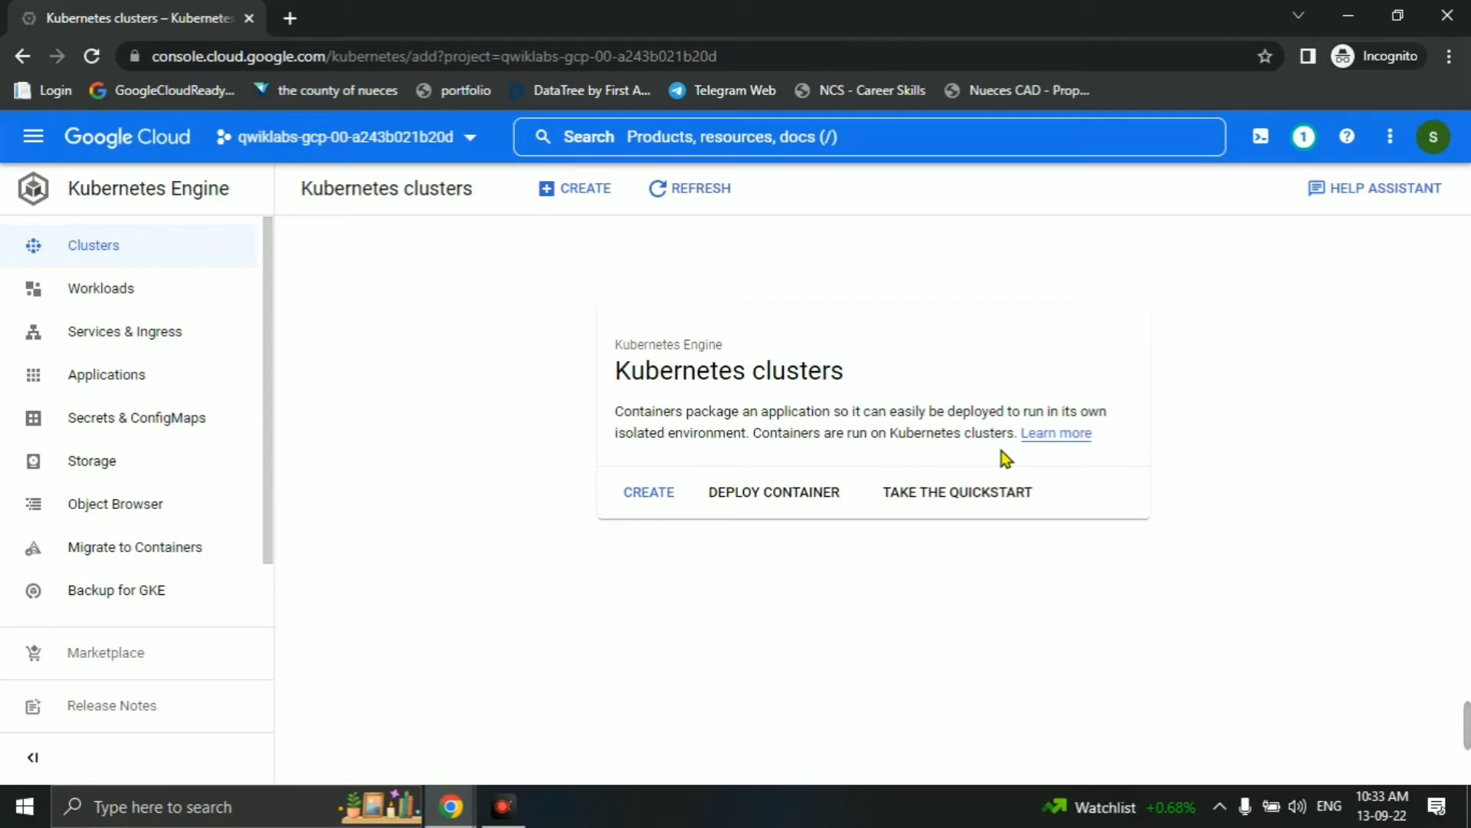
{"action": "key", "text": "alt+Tab"}
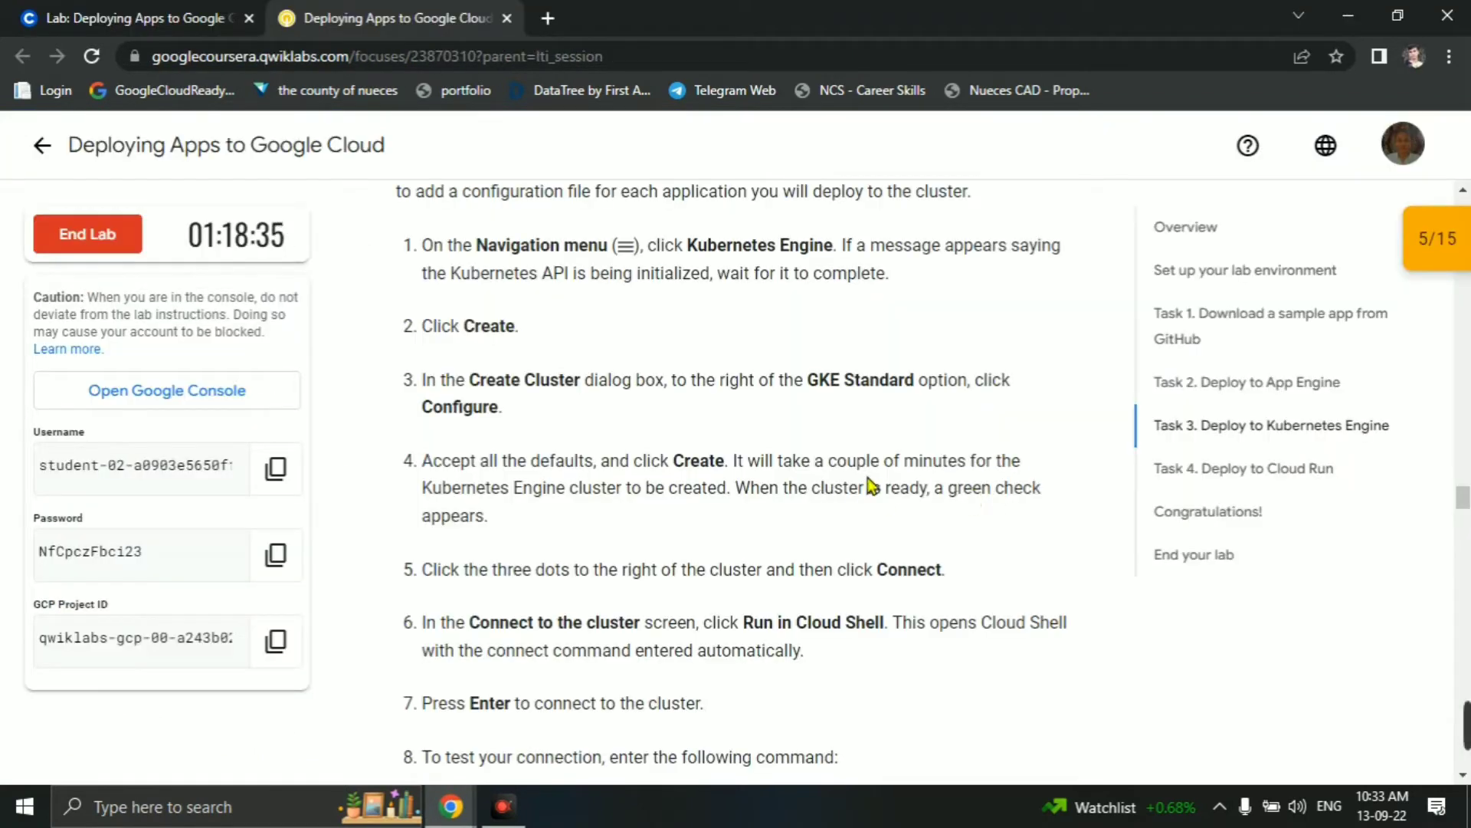
{"action": "scroll", "coordinate": [874, 484], "scroll_direction": "down", "scroll_amount": 2}
{"action": "scroll", "coordinate": [943, 528], "scroll_direction": "down", "scroll_amount": 1}
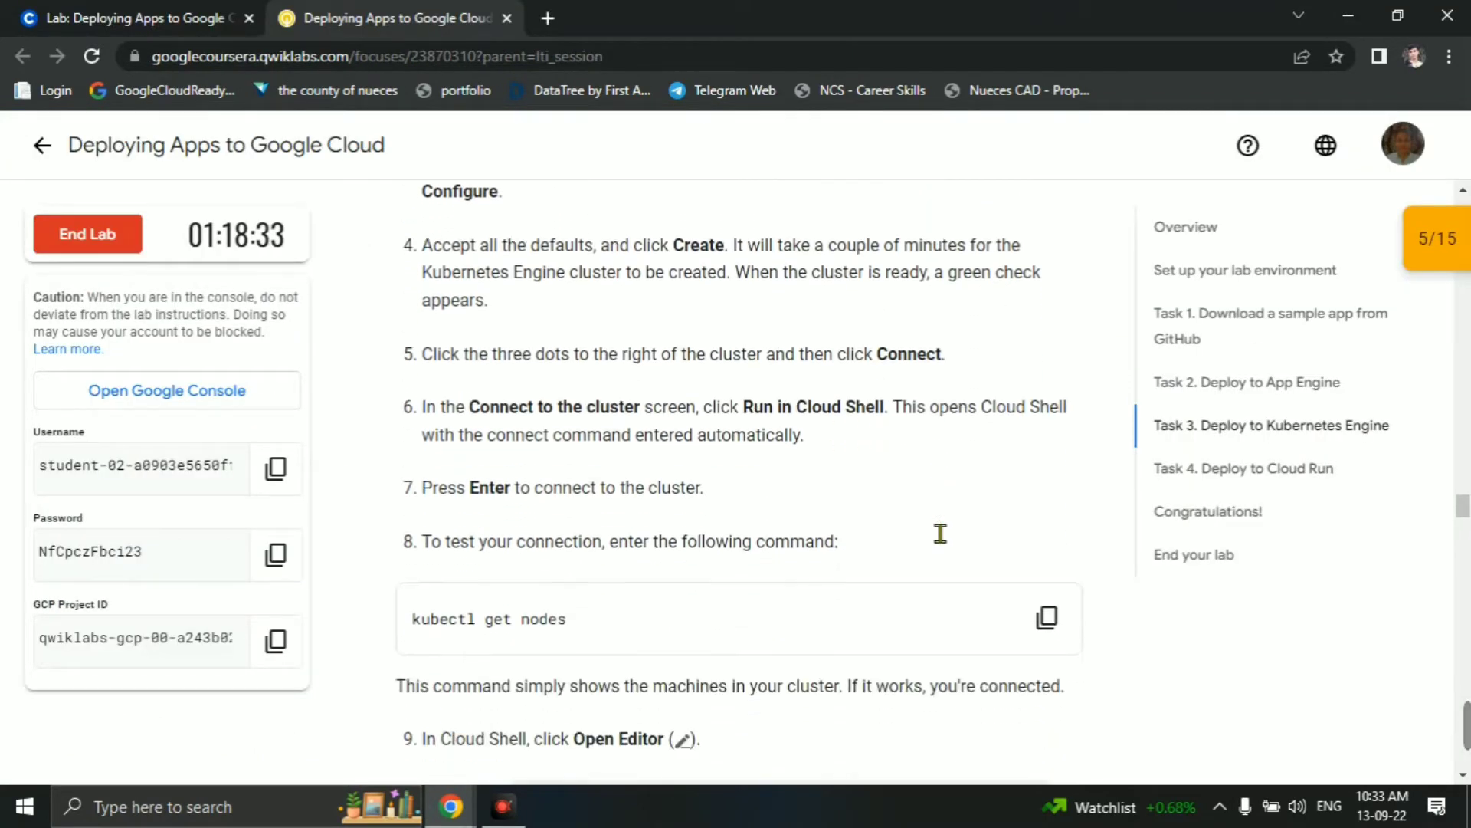
{"action": "key", "text": "alt+Tab"}
{"action": "scroll", "coordinate": [929, 525], "scroll_direction": "down", "scroll_amount": 6}
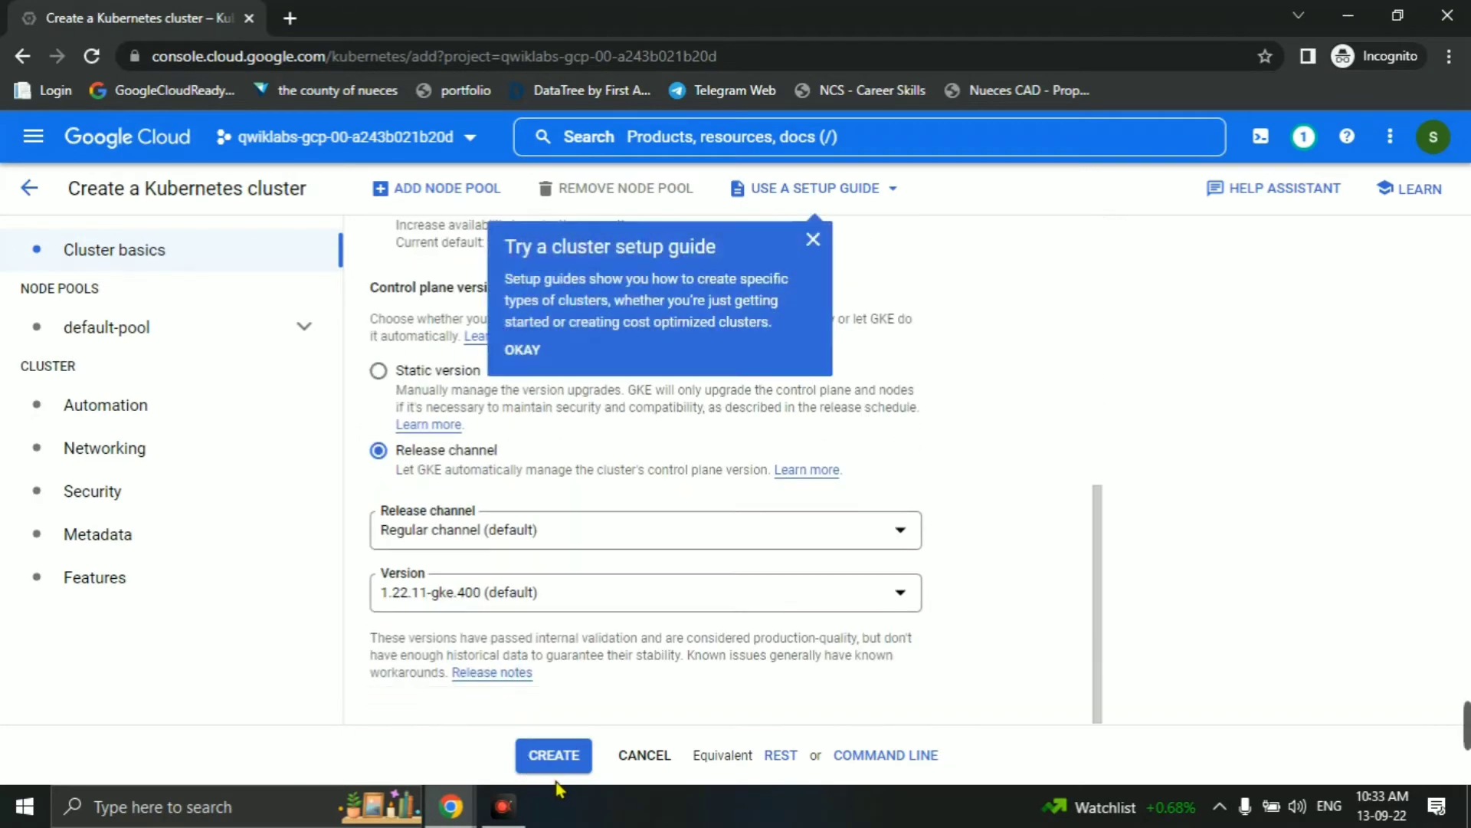
{"action": "left_click", "coordinate": [553, 757]}
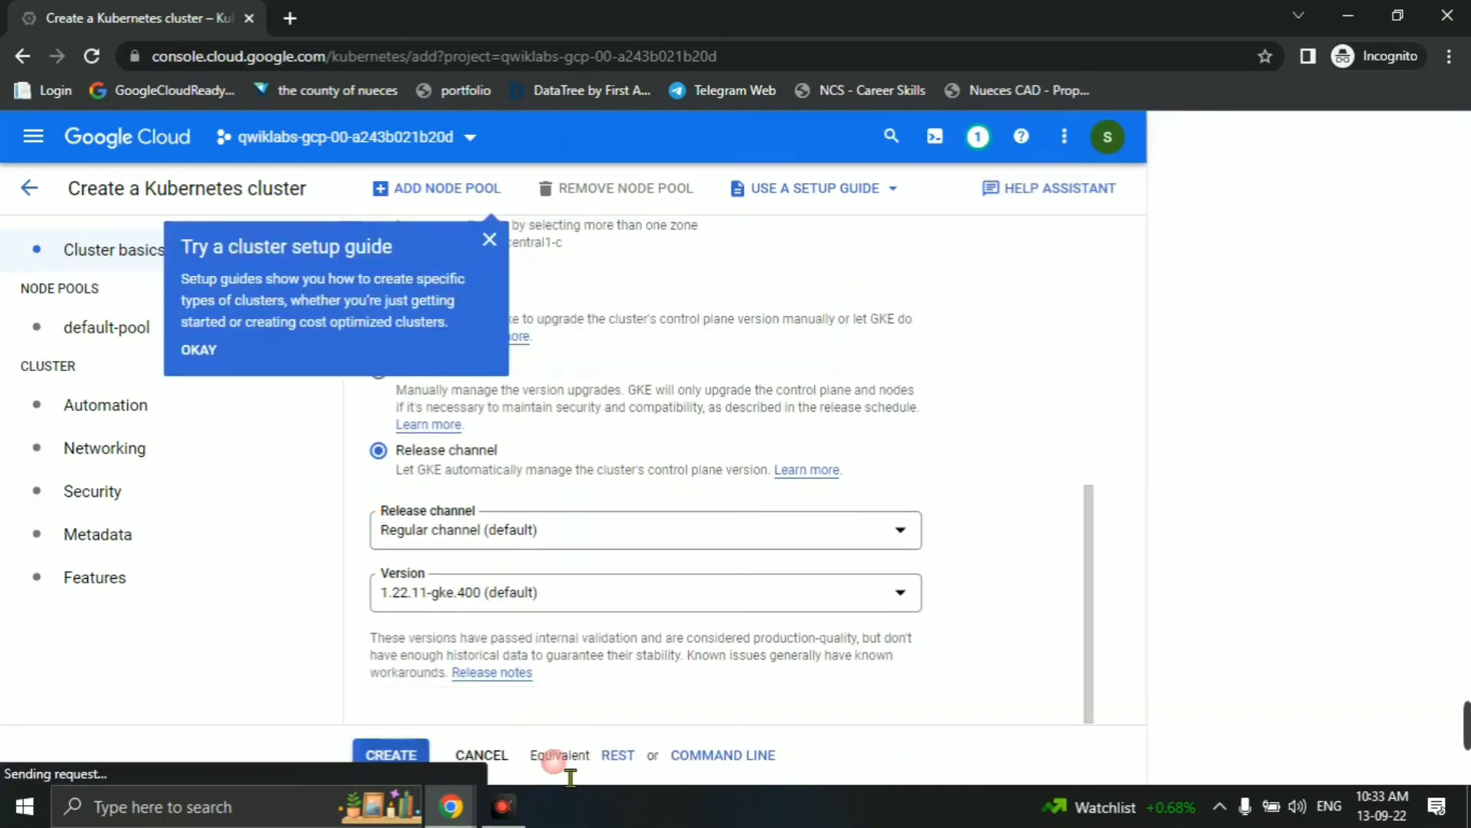
{"action": "left_click", "coordinate": [489, 239]}
{"action": "left_click", "coordinate": [395, 755]}
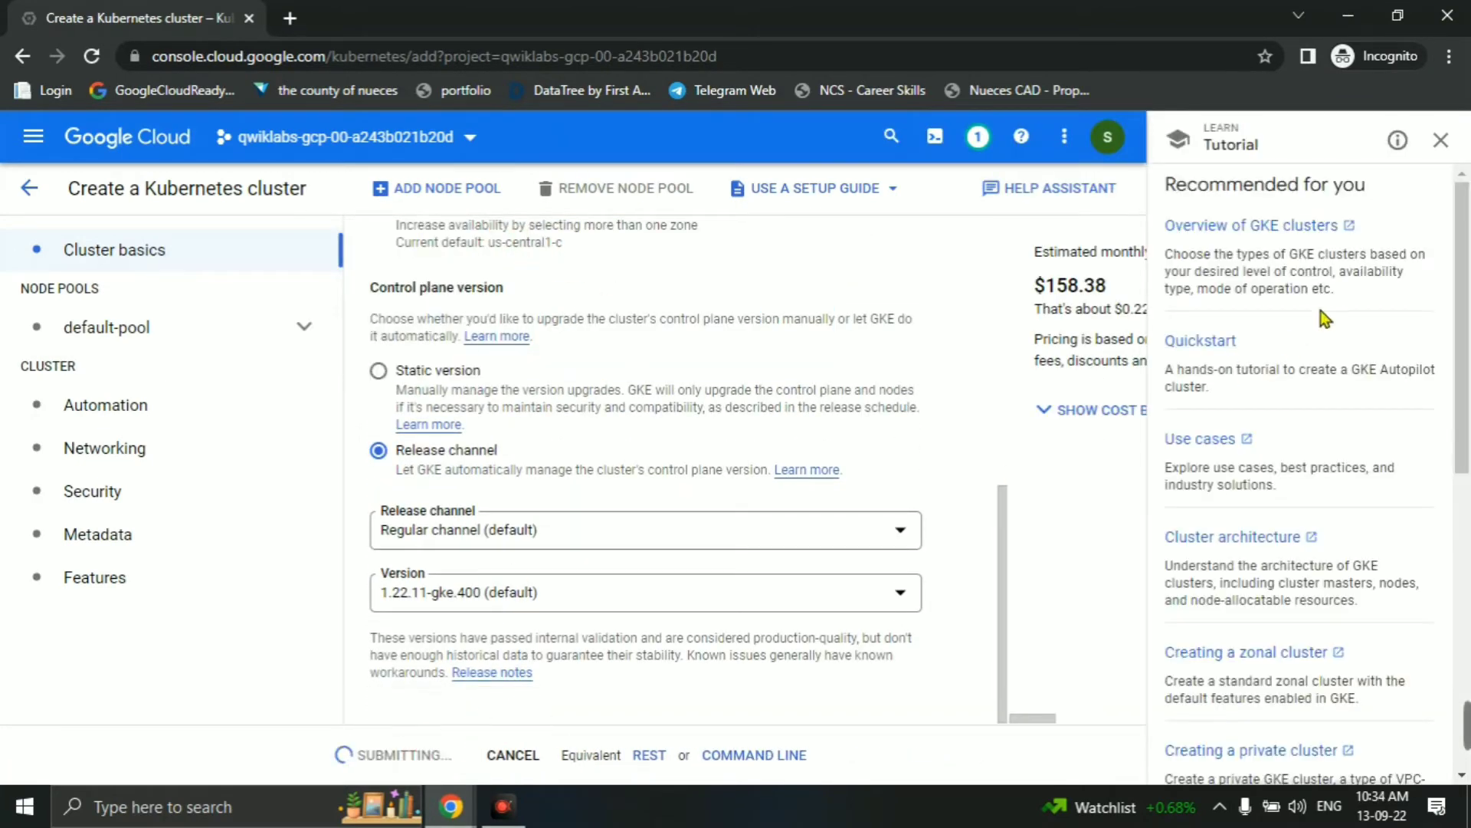
Read the lab's note about the cluster creation time, then refresh the Kubernetes clusters list in the console to check the status of cluster-1.
{"action": "key", "text": "alt+Tab"}
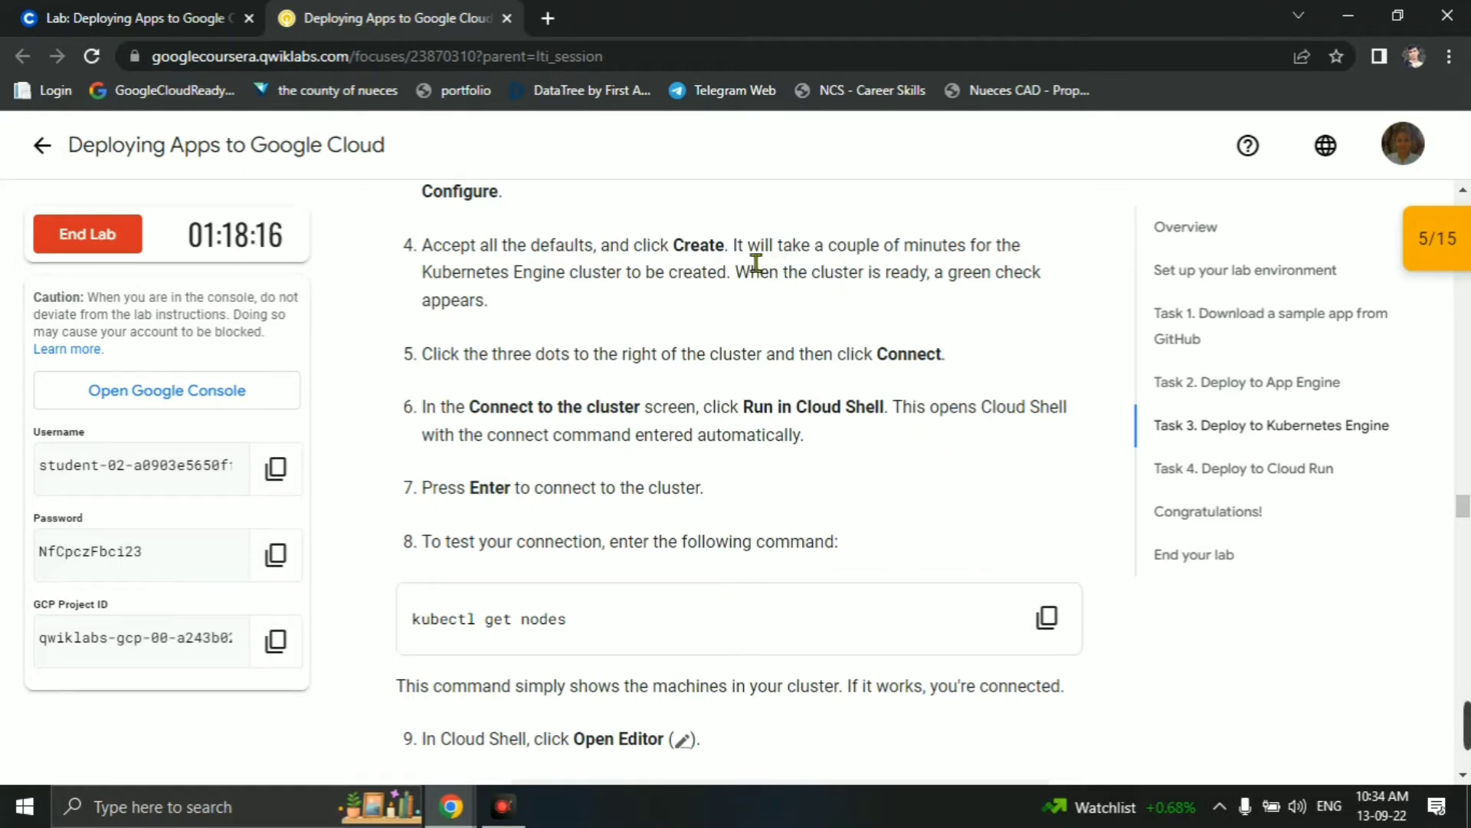
{"action": "left_click_drag", "start_coordinate": [733, 245], "coordinate": [1037, 248]}
{"action": "left_click", "coordinate": [1046, 314]}
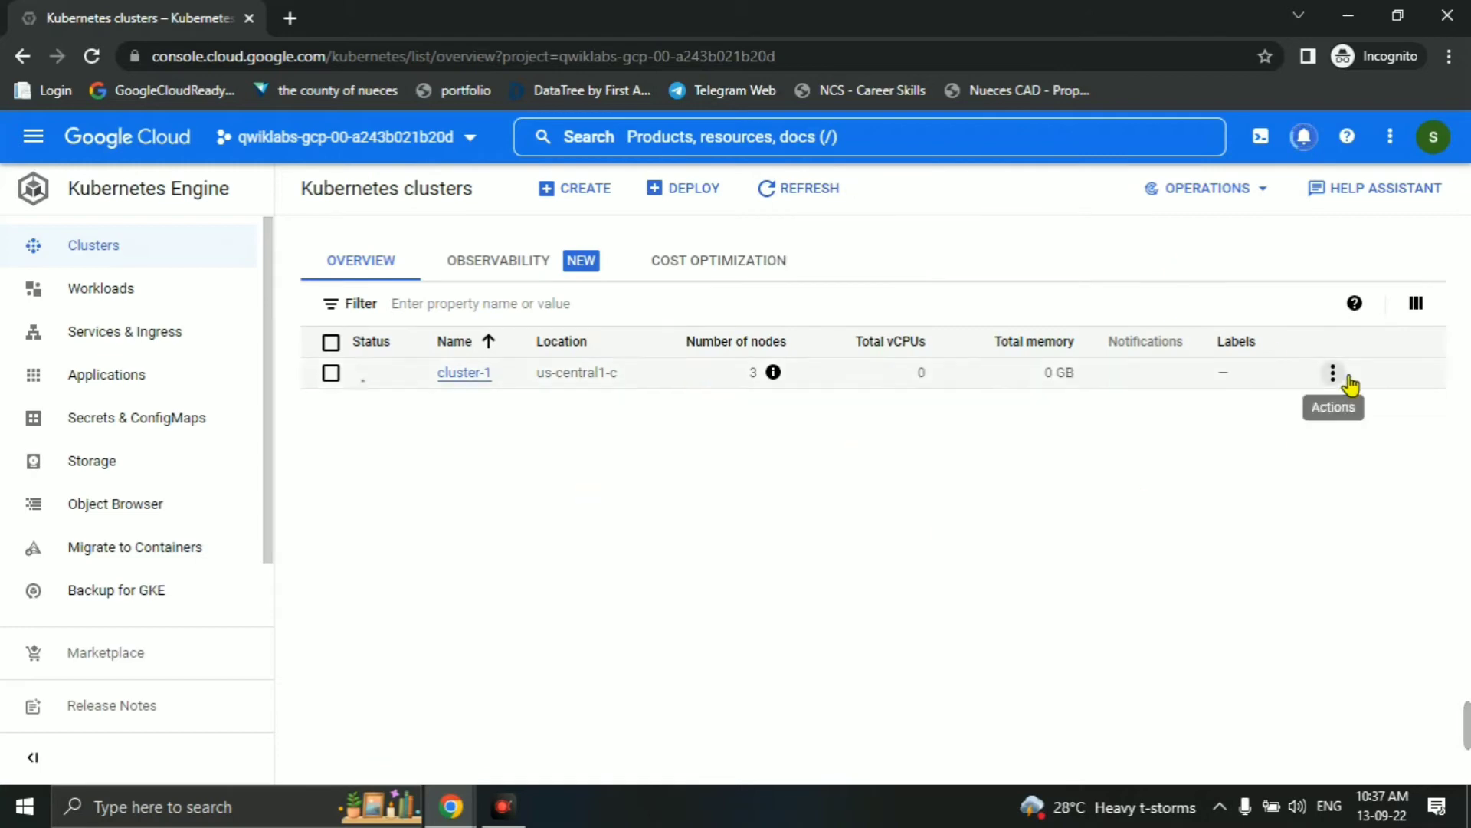
{"action": "left_click", "coordinate": [230, 243]}
{"action": "left_click", "coordinate": [800, 195]}
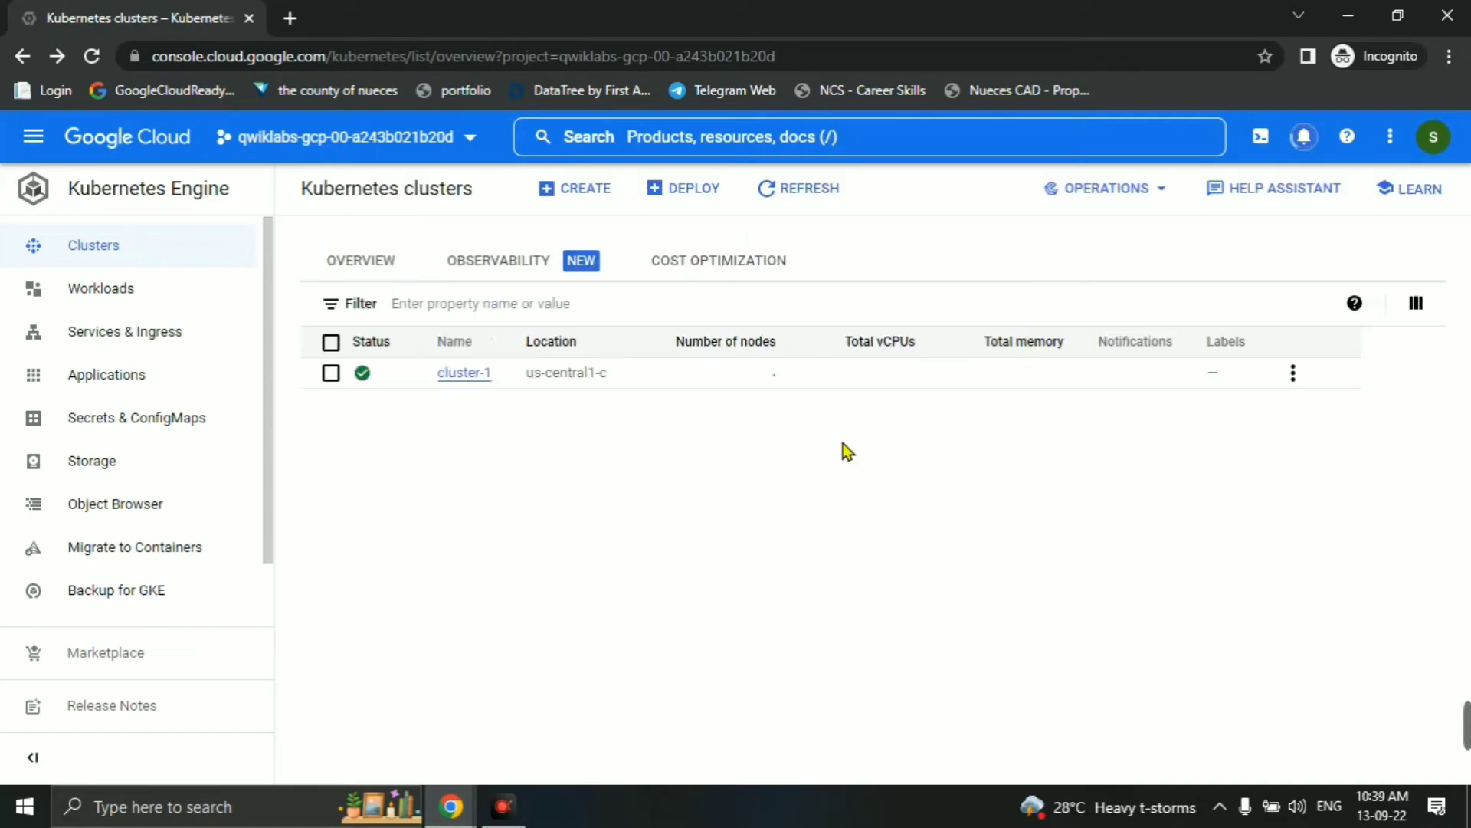
Check the lab's connection instructions and open the Connect to the cluster dialog for cluster-1.
{"action": "key", "text": "alt+Tab"}
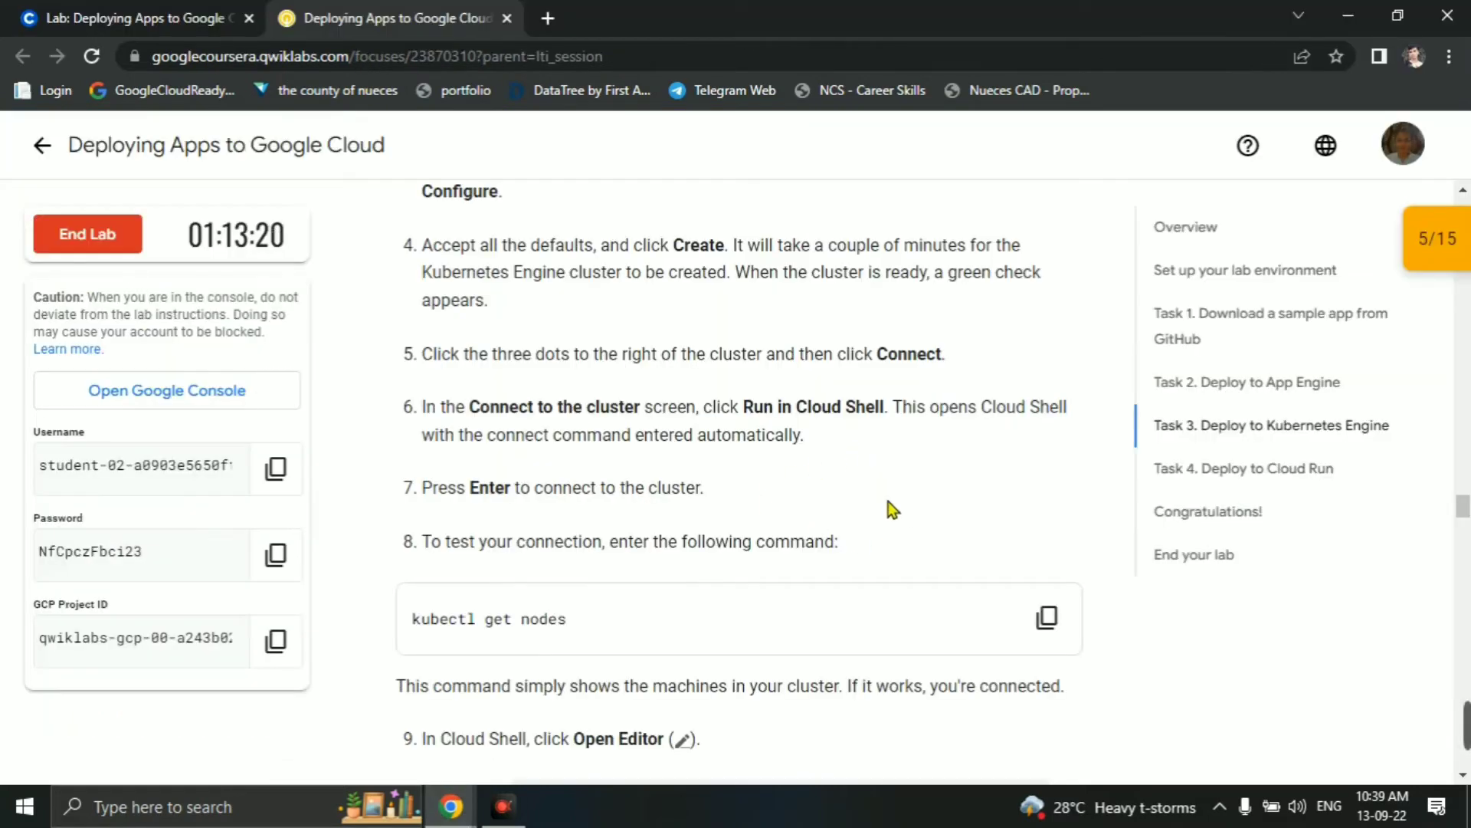
{"action": "key", "text": "alt+Tab"}
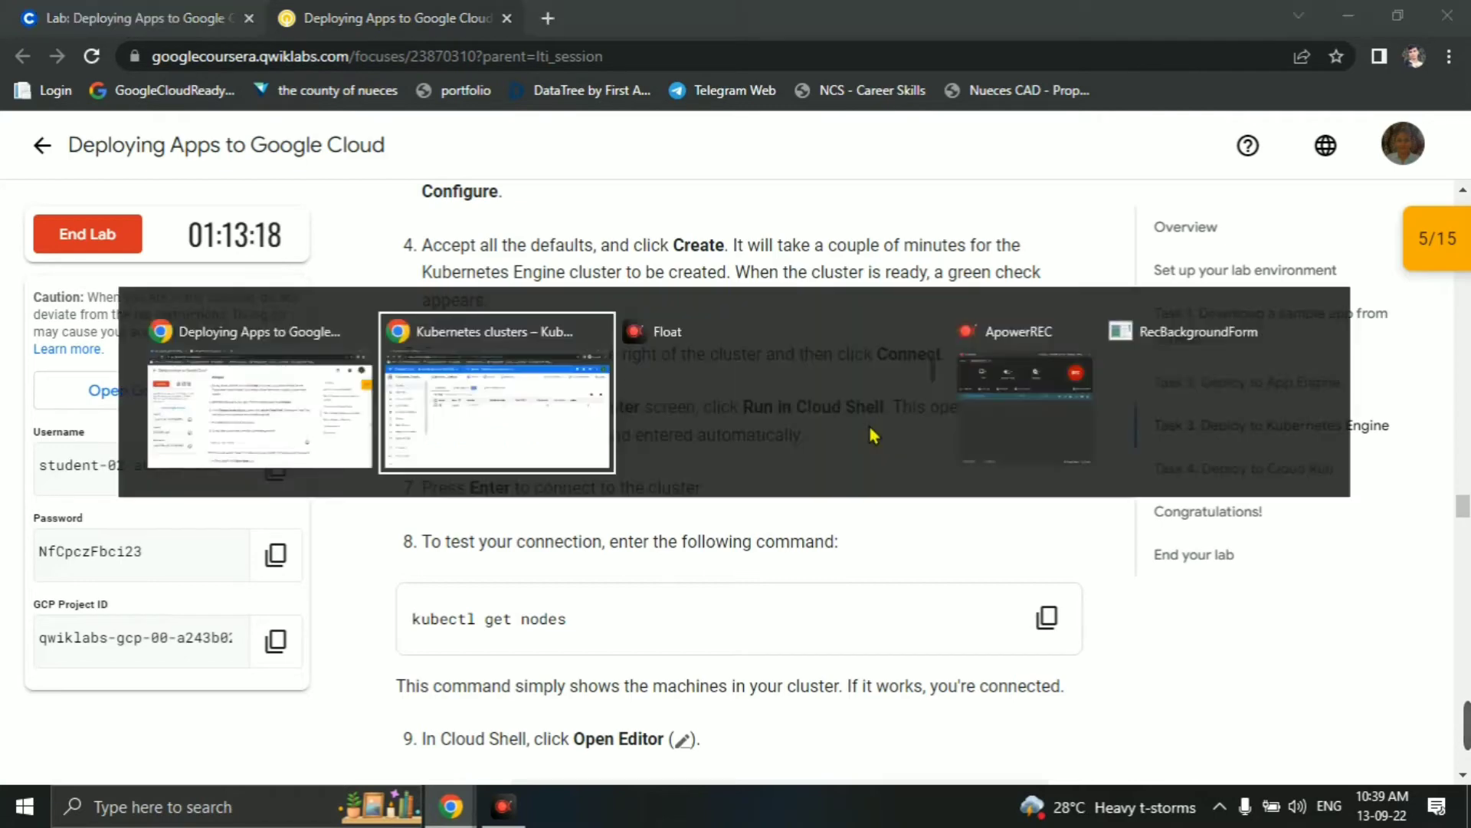
{"action": "key", "text": "alt+Tab"}
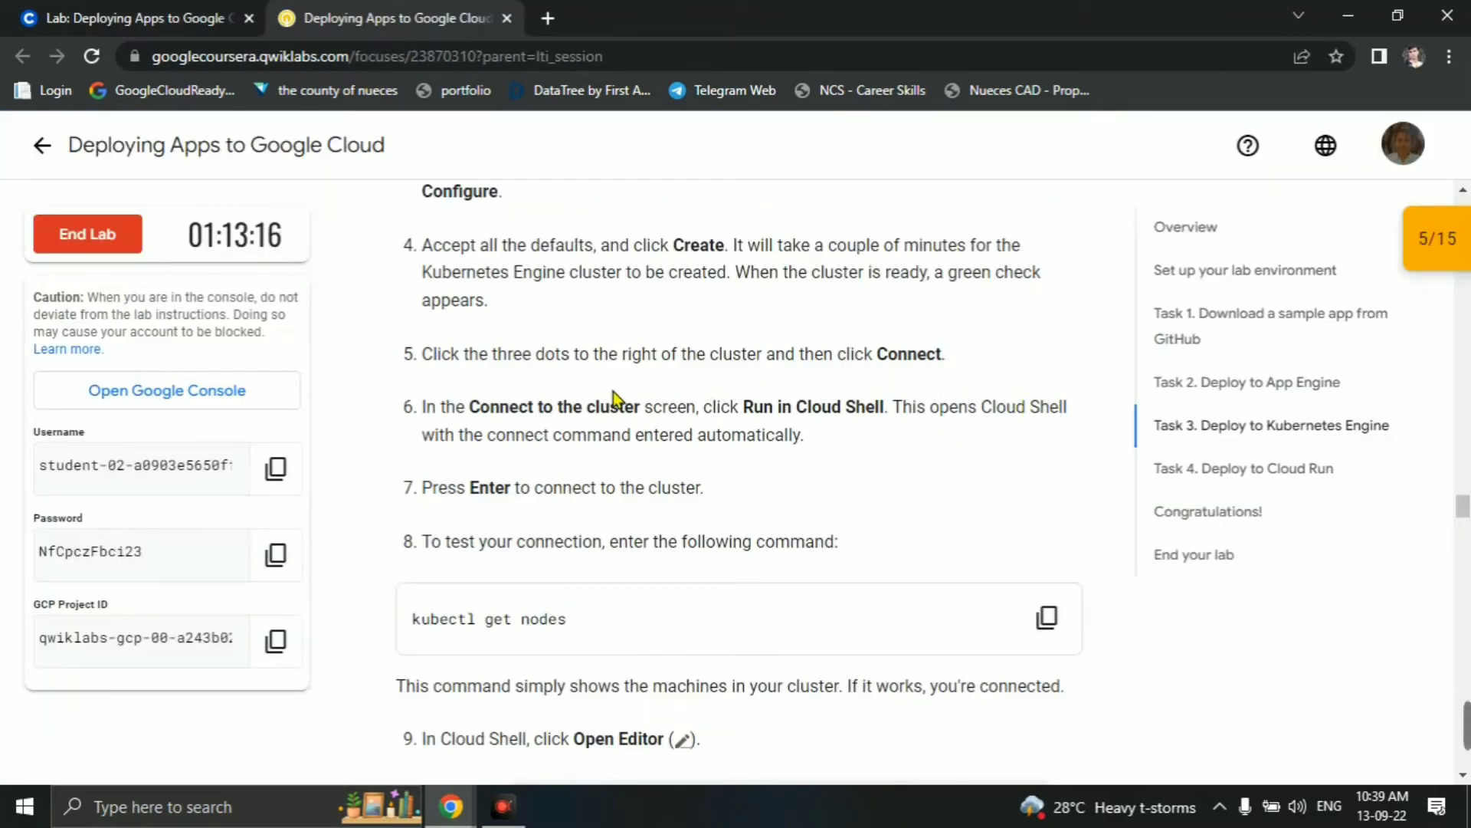
{"action": "key", "text": "alt+Tab"}
{"action": "left_click", "coordinate": [1335, 376]}
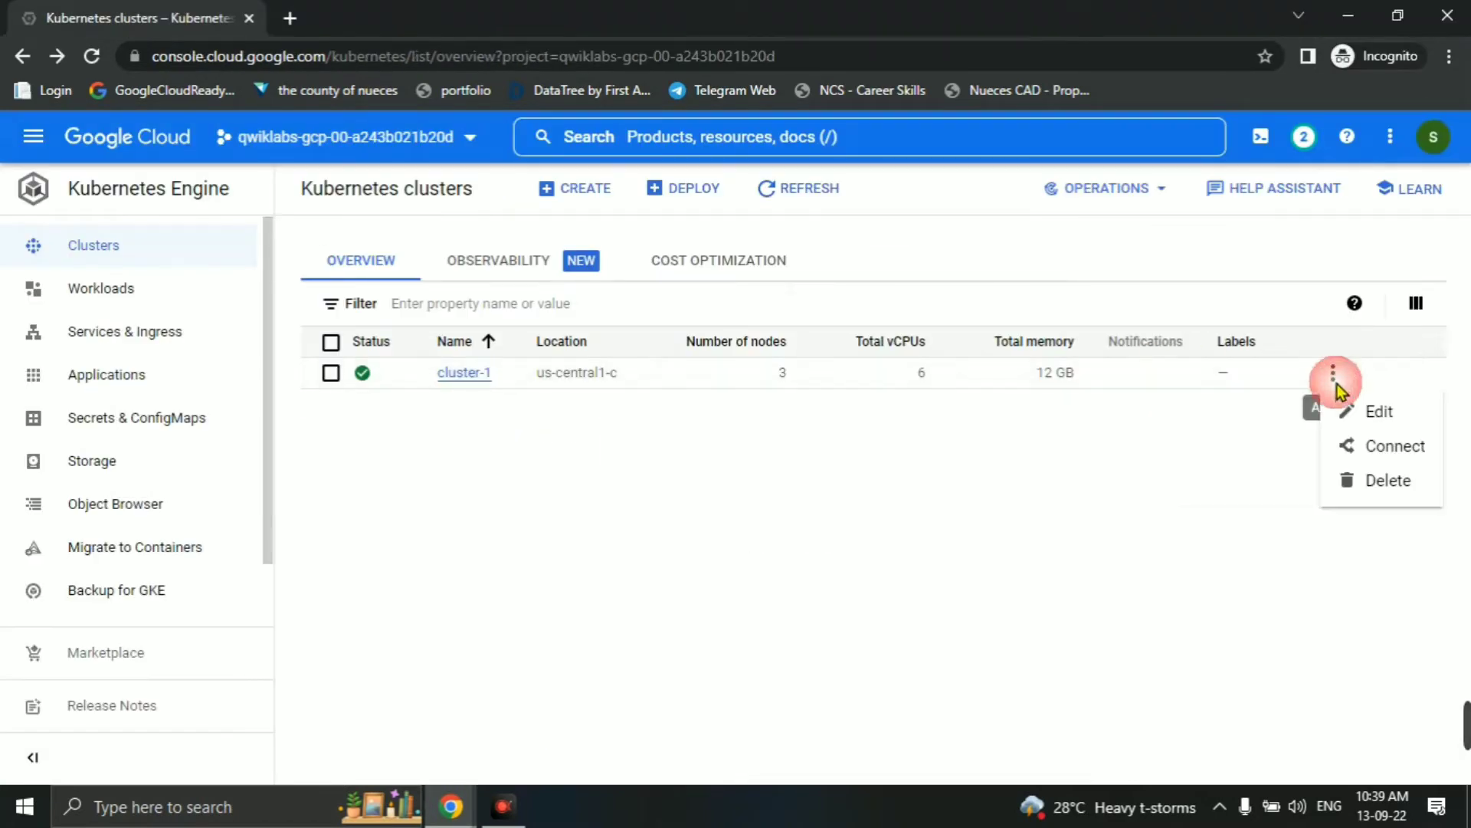
{"action": "left_click", "coordinate": [1297, 447]}
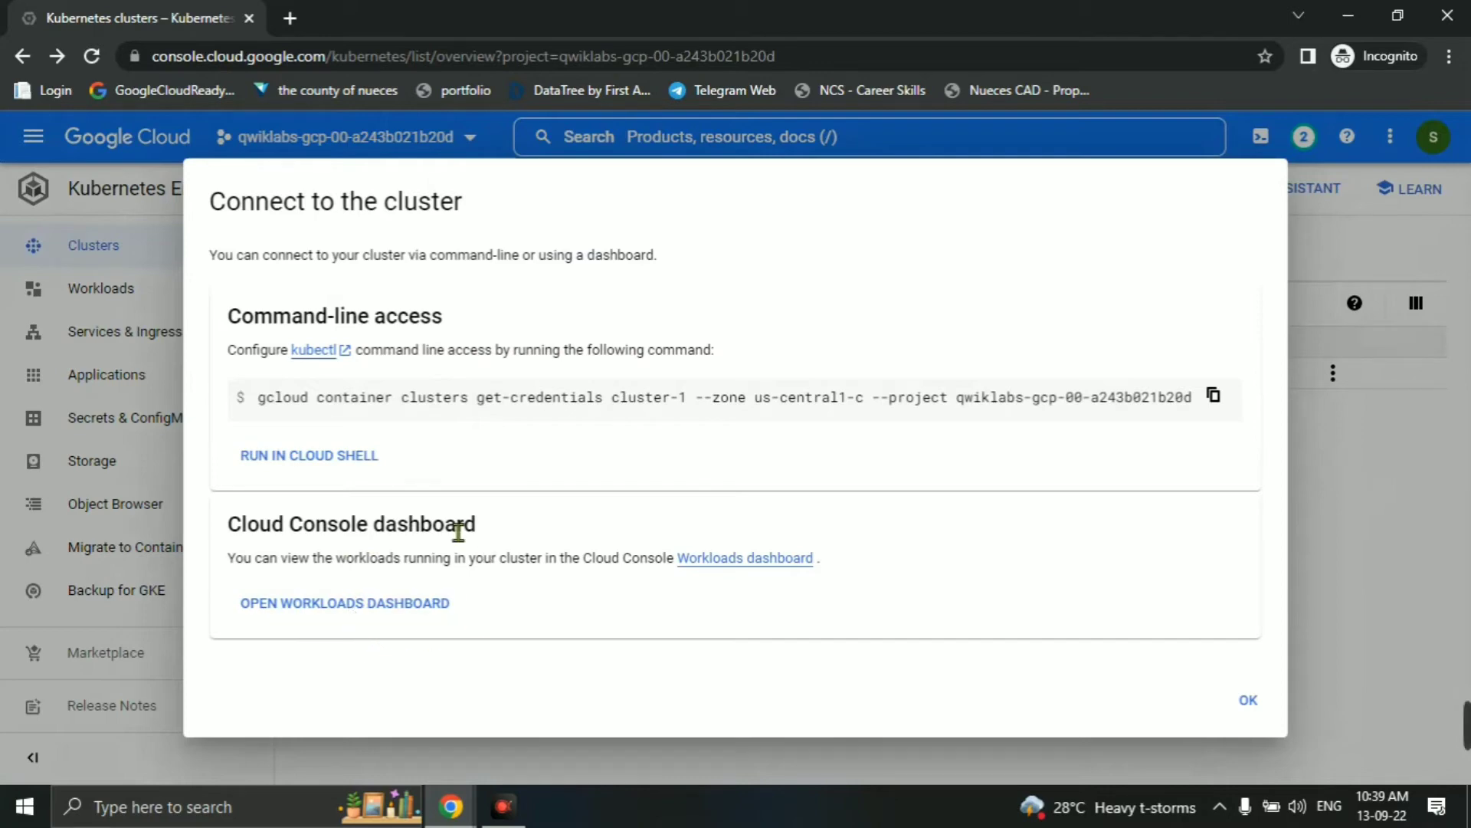
Run the gcloud container clusters get-credentials command for cluster-1 in zone us-central1-c in Cloud Shell, as the lab instructs.
{"action": "key", "text": "alt+Tab"}
{"action": "key", "text": "alt+Tab"}
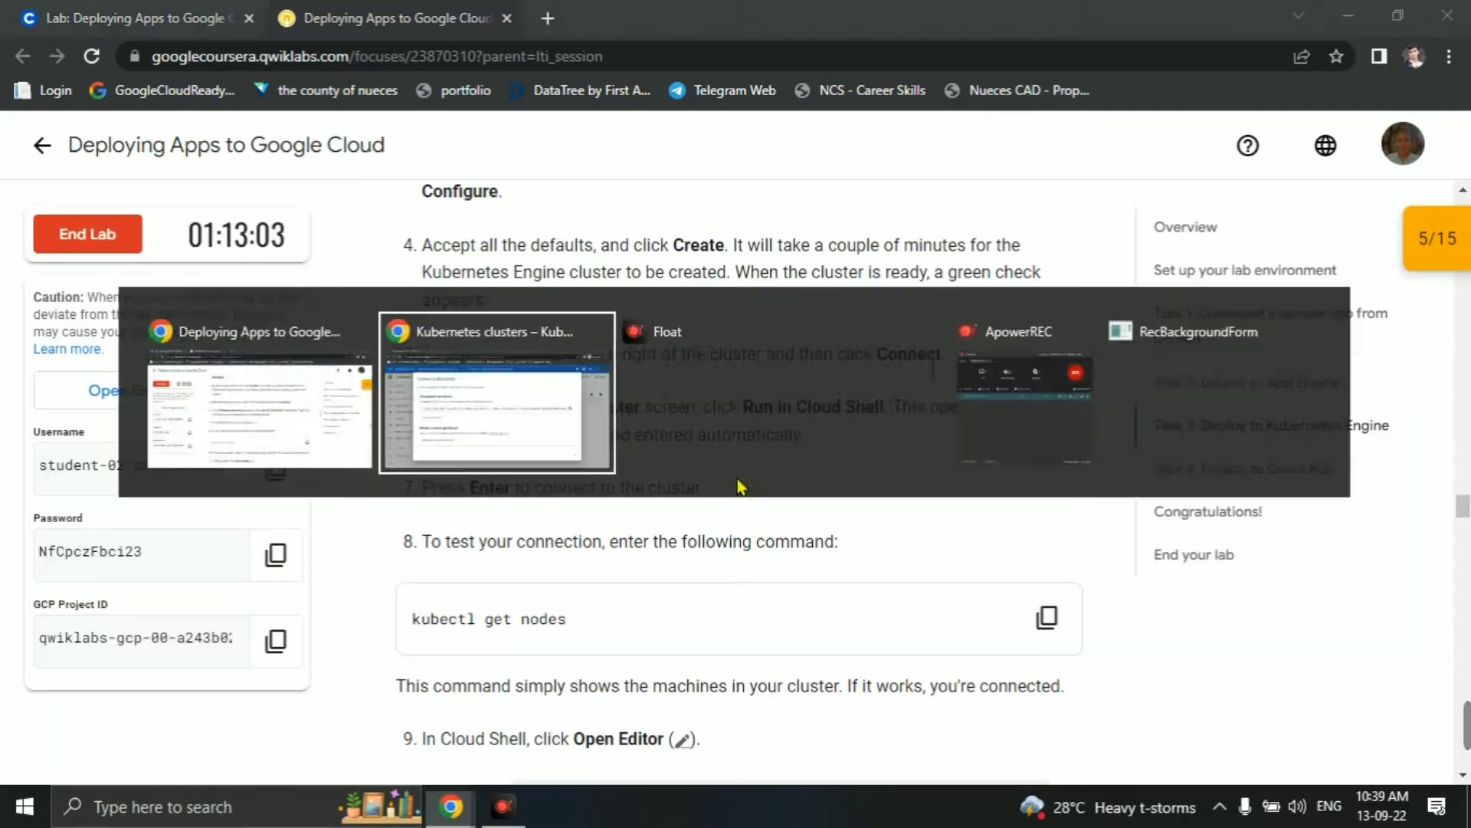
{"action": "left_click", "coordinate": [330, 457]}
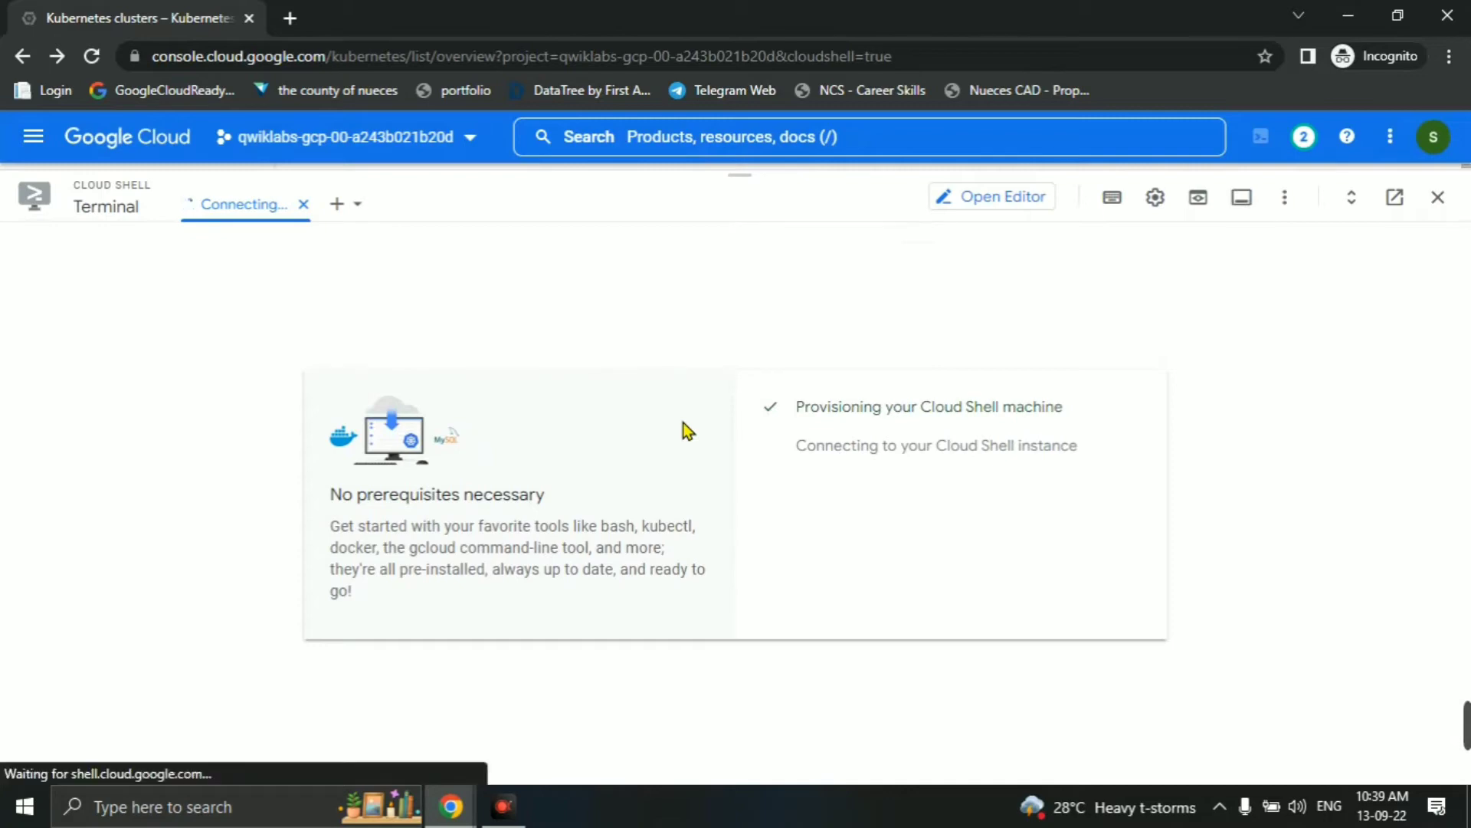
{"action": "key", "text": "ctrl+v"}
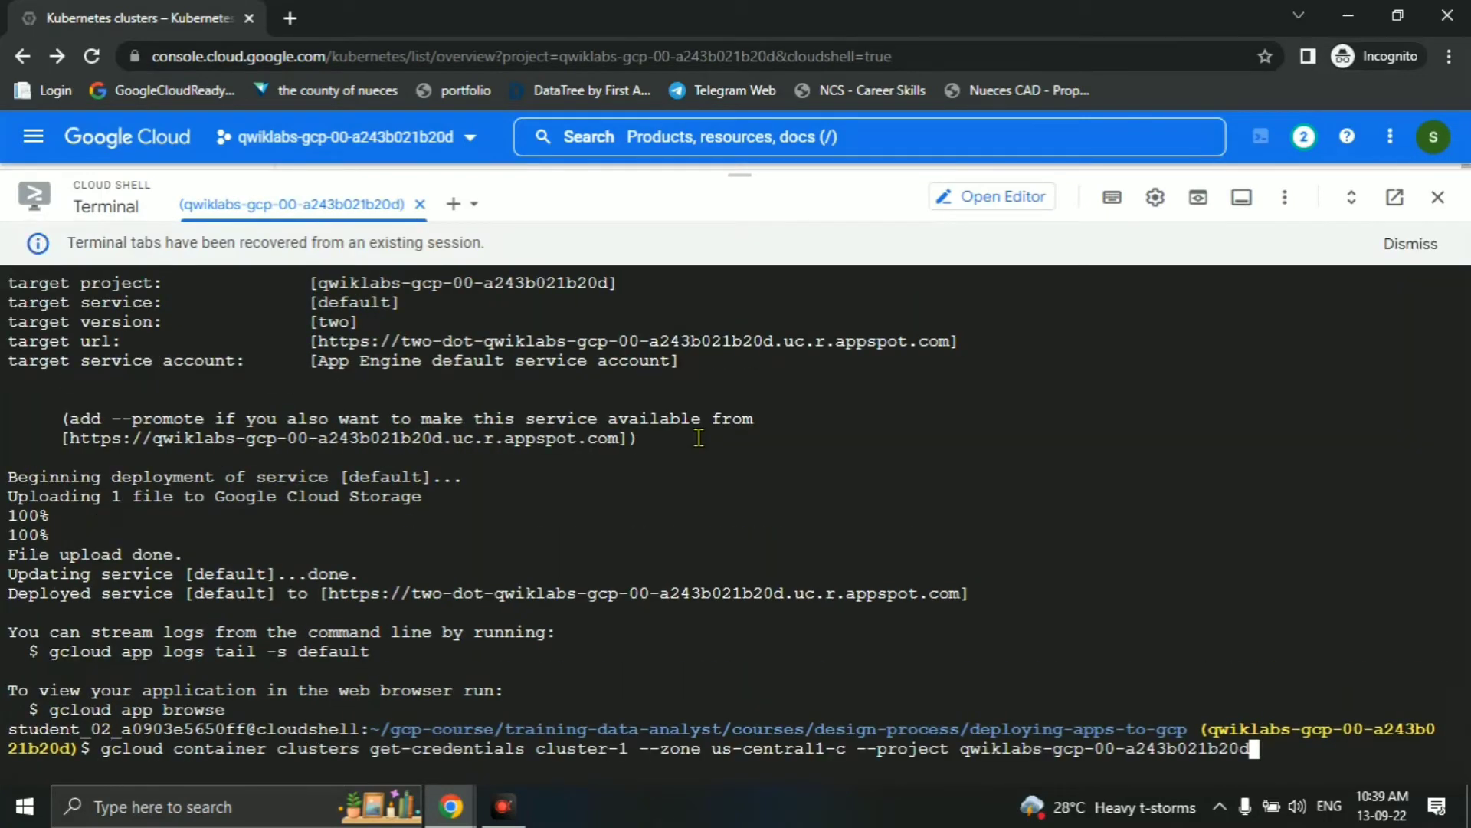
{"action": "key", "text": "Return"}
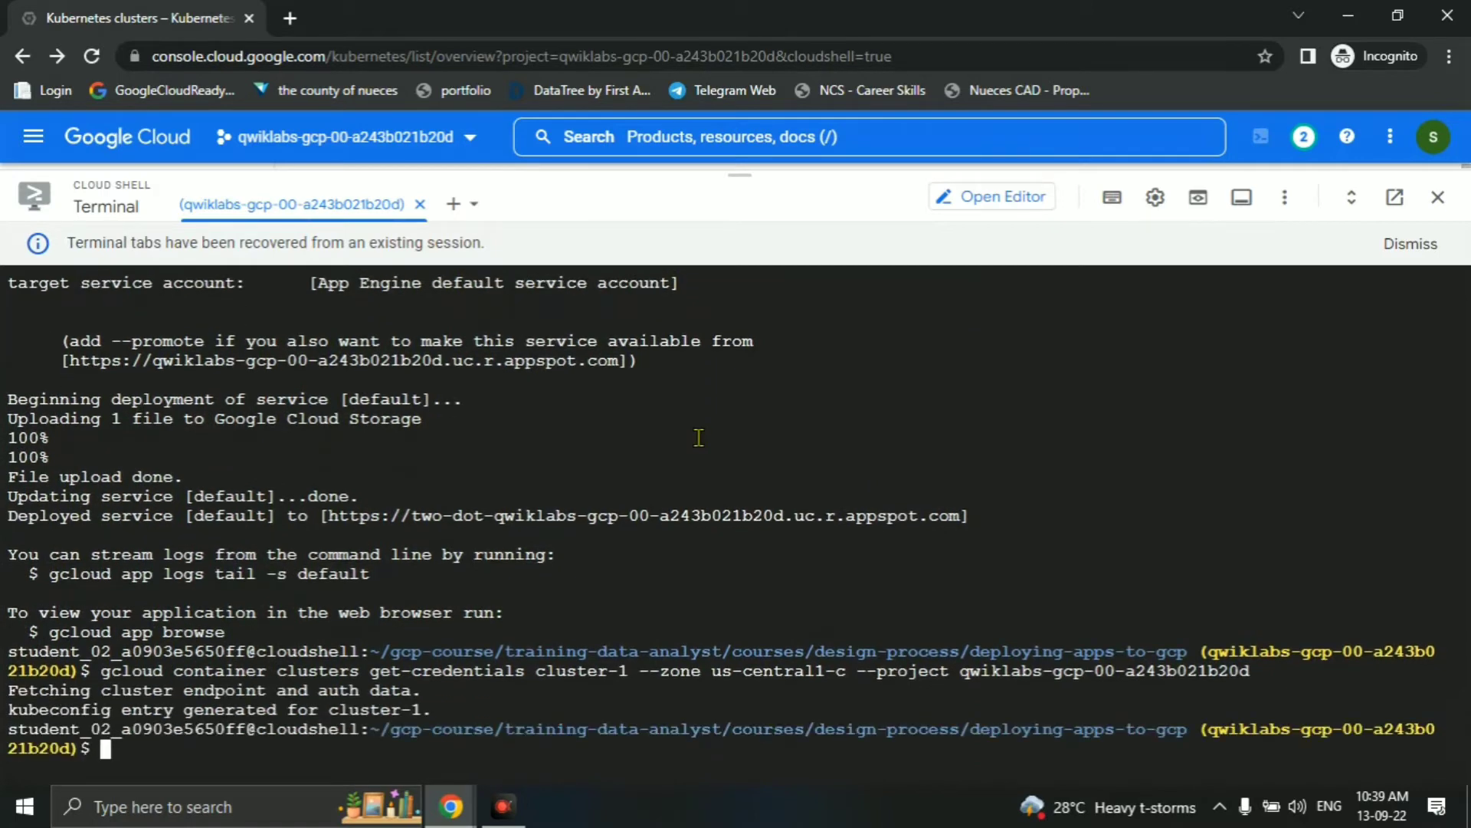
Copy the kubectl get nodes command from the lab page and run it in Cloud Shell to test the cluster connection.
{"action": "key", "text": "alt+Tab"}
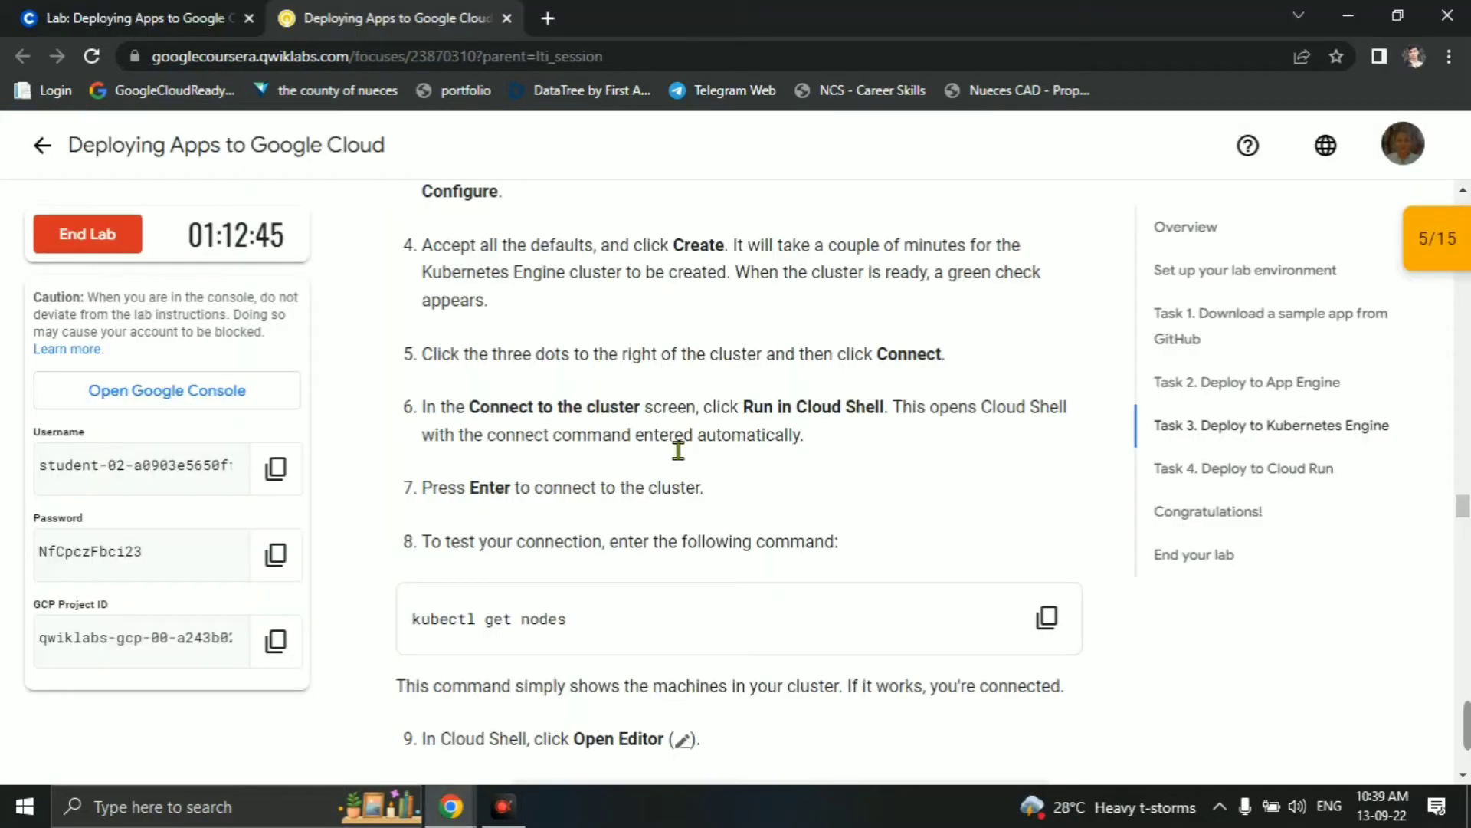
{"action": "left_click", "coordinate": [1047, 618]}
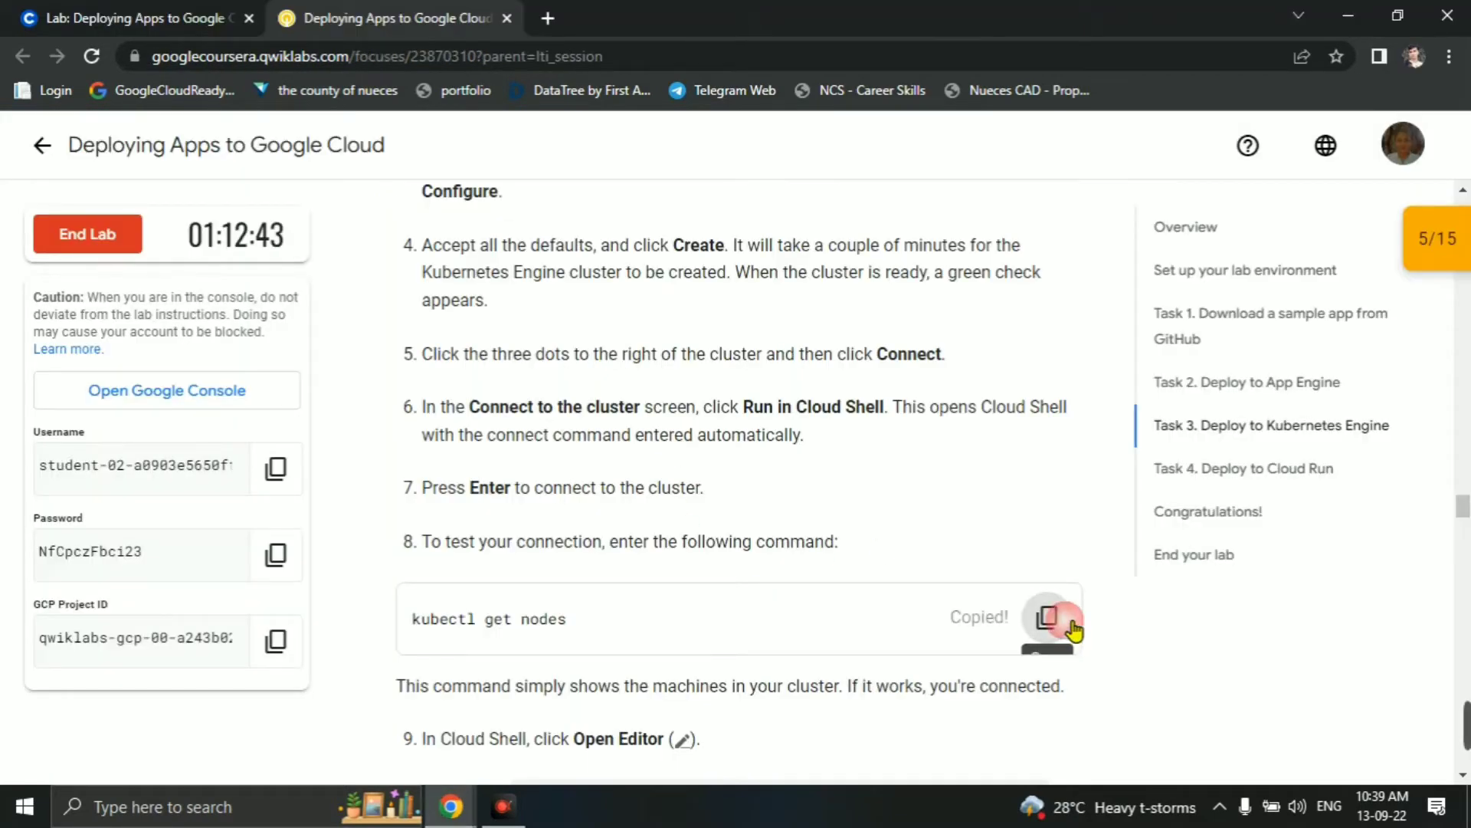
{"action": "key", "text": "alt+Tab"}
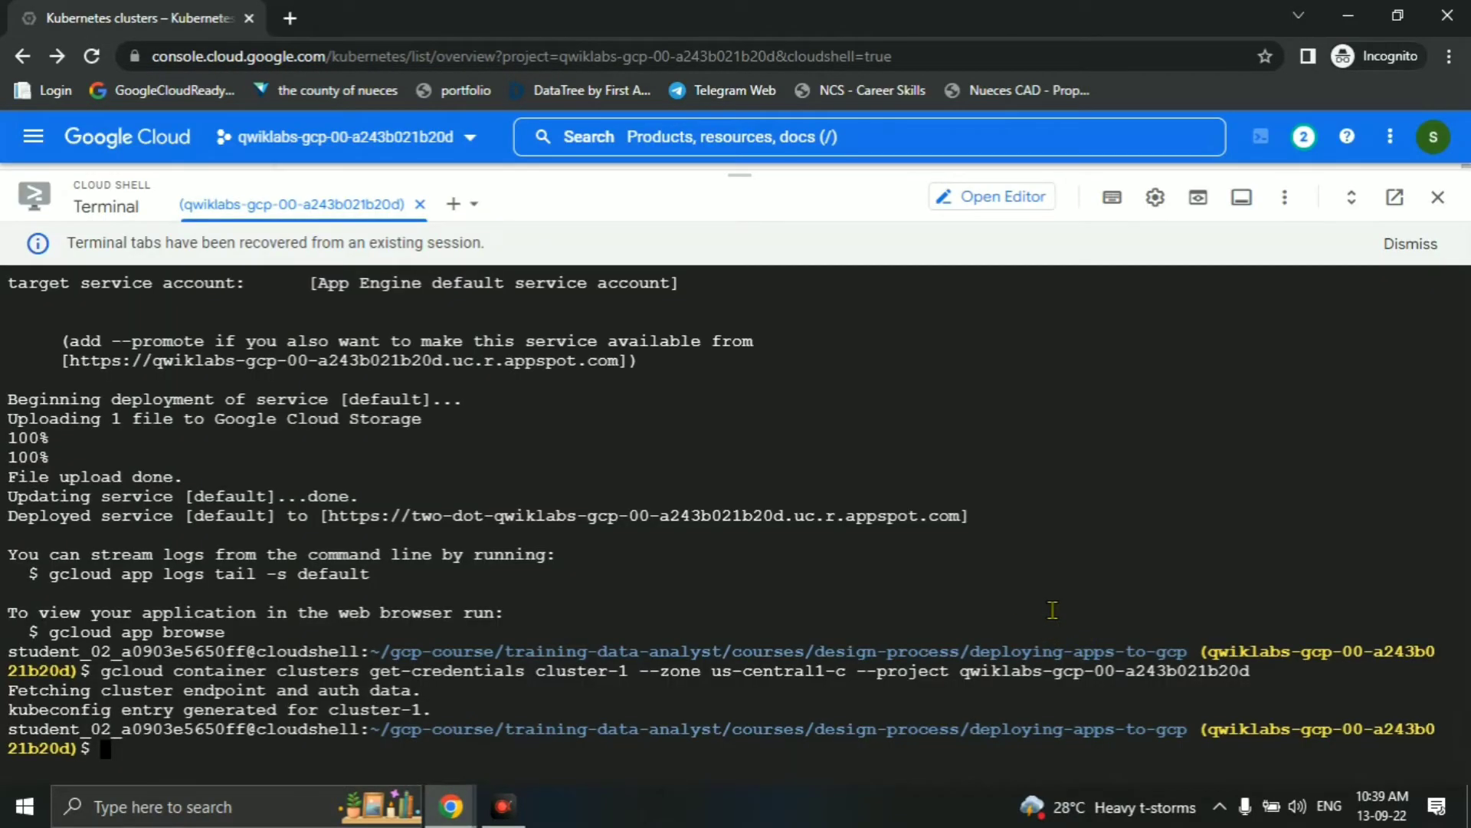
{"action": "key", "text": "ctrl+v"}
{"action": "key", "text": "Return"}
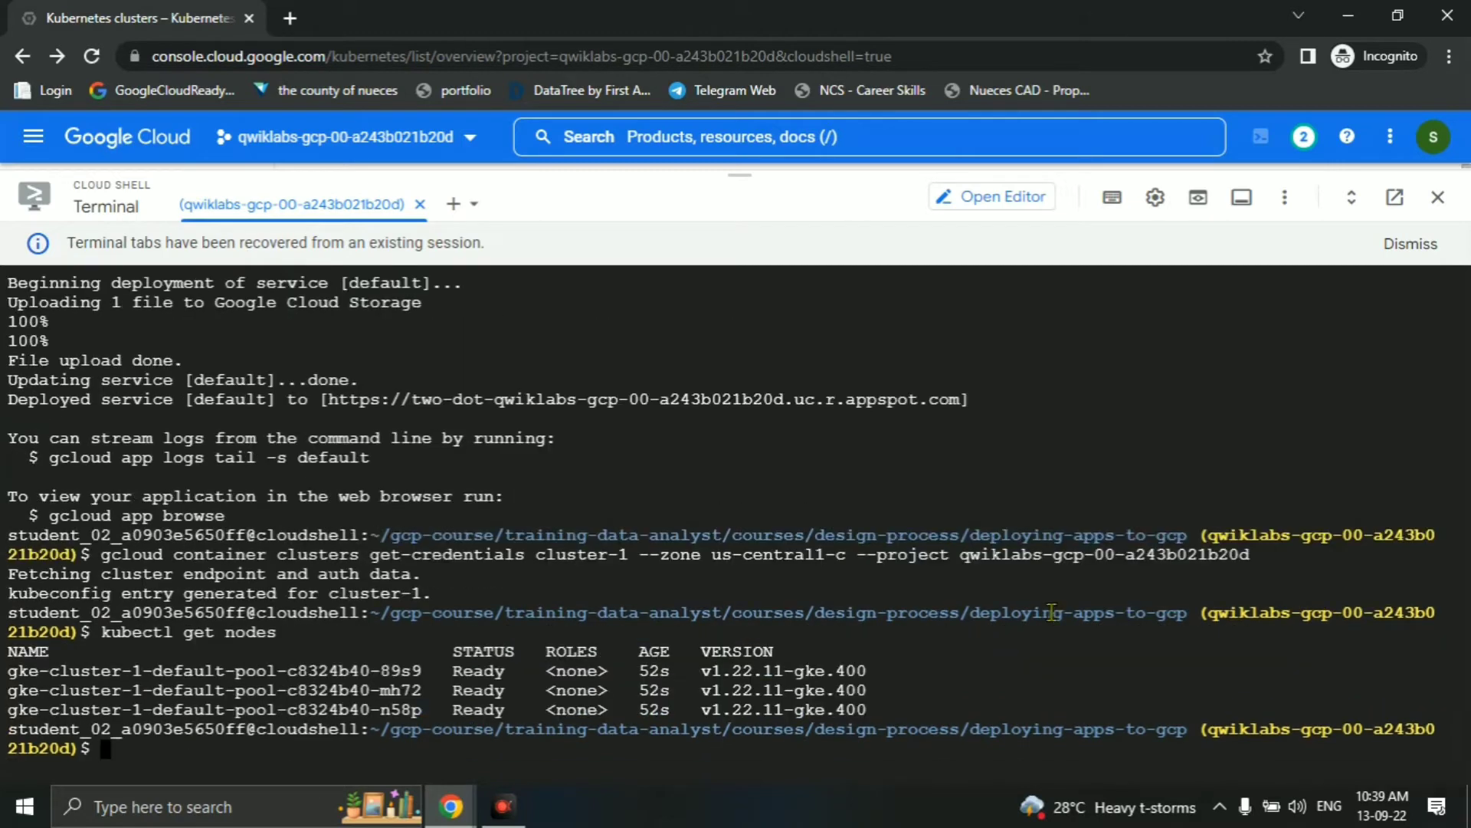
Return to the lab page, read the instructions for changing the app title to Hello Kubernetes Engine, and copy the file name main.py.
{"action": "key", "text": "alt+Tab"}
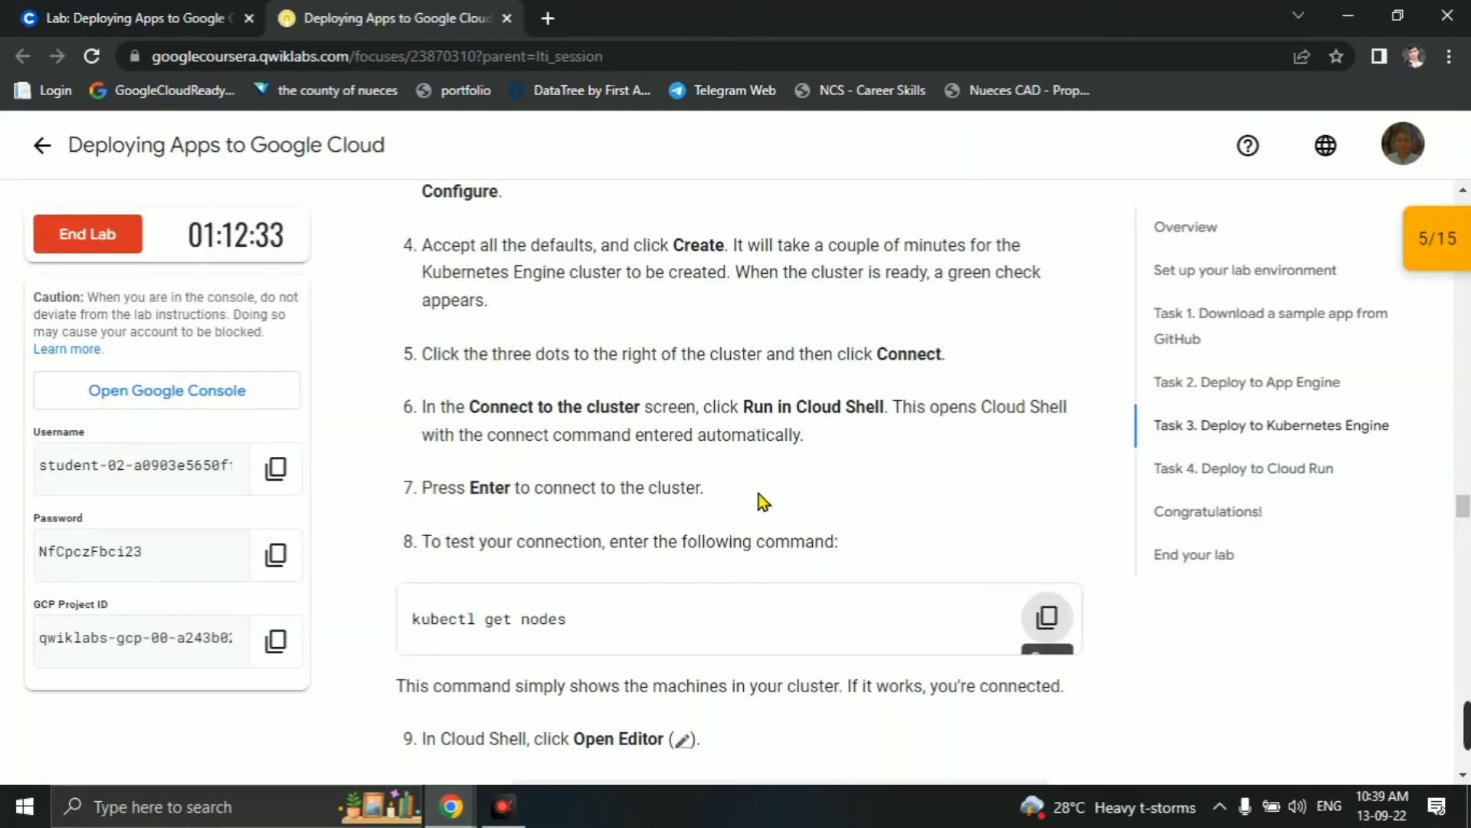
{"action": "scroll", "coordinate": [759, 494], "scroll_direction": "down", "scroll_amount": 4}
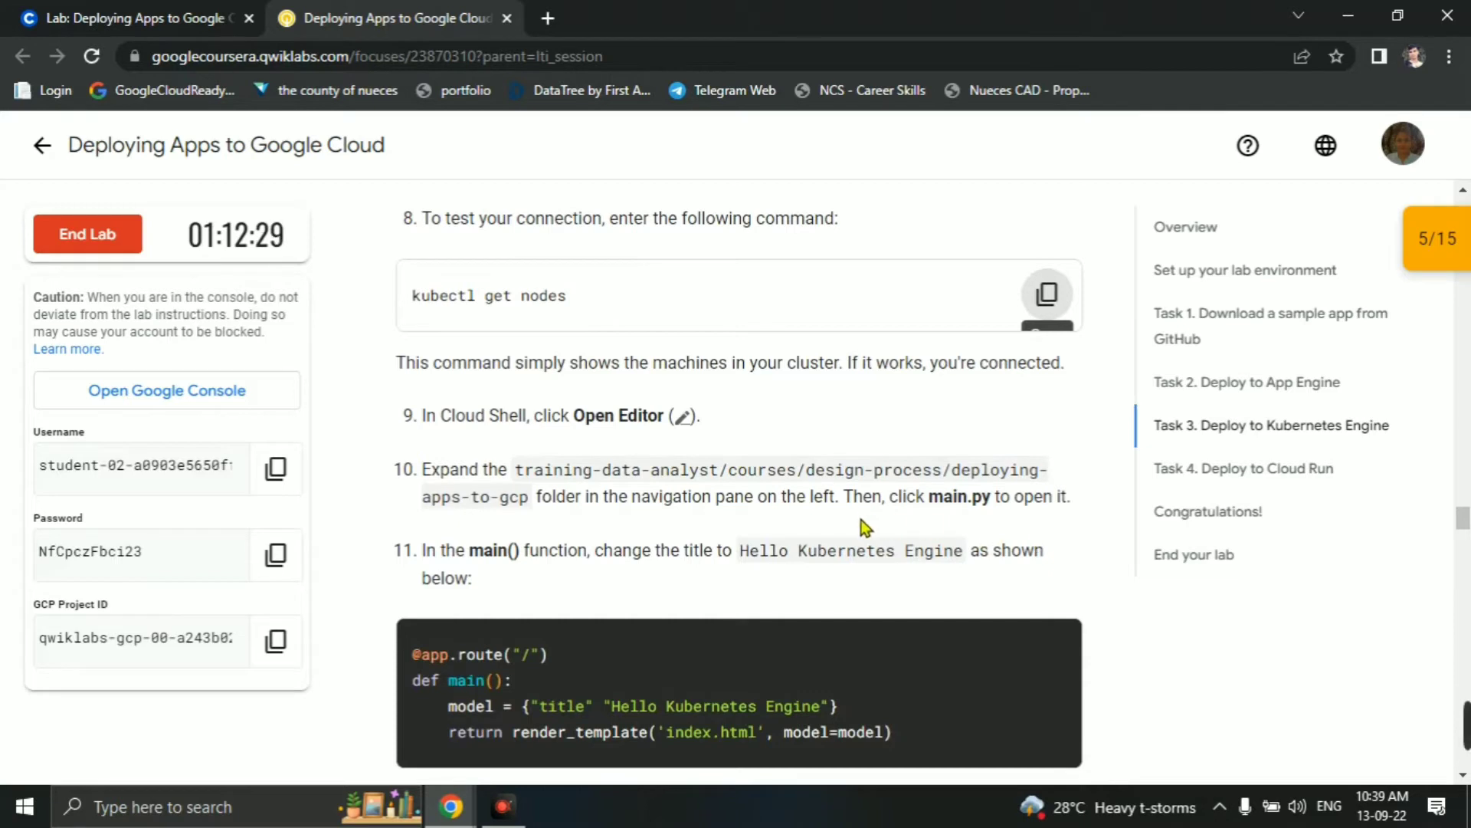
{"action": "scroll", "coordinate": [907, 567], "scroll_direction": "down", "scroll_amount": 1}
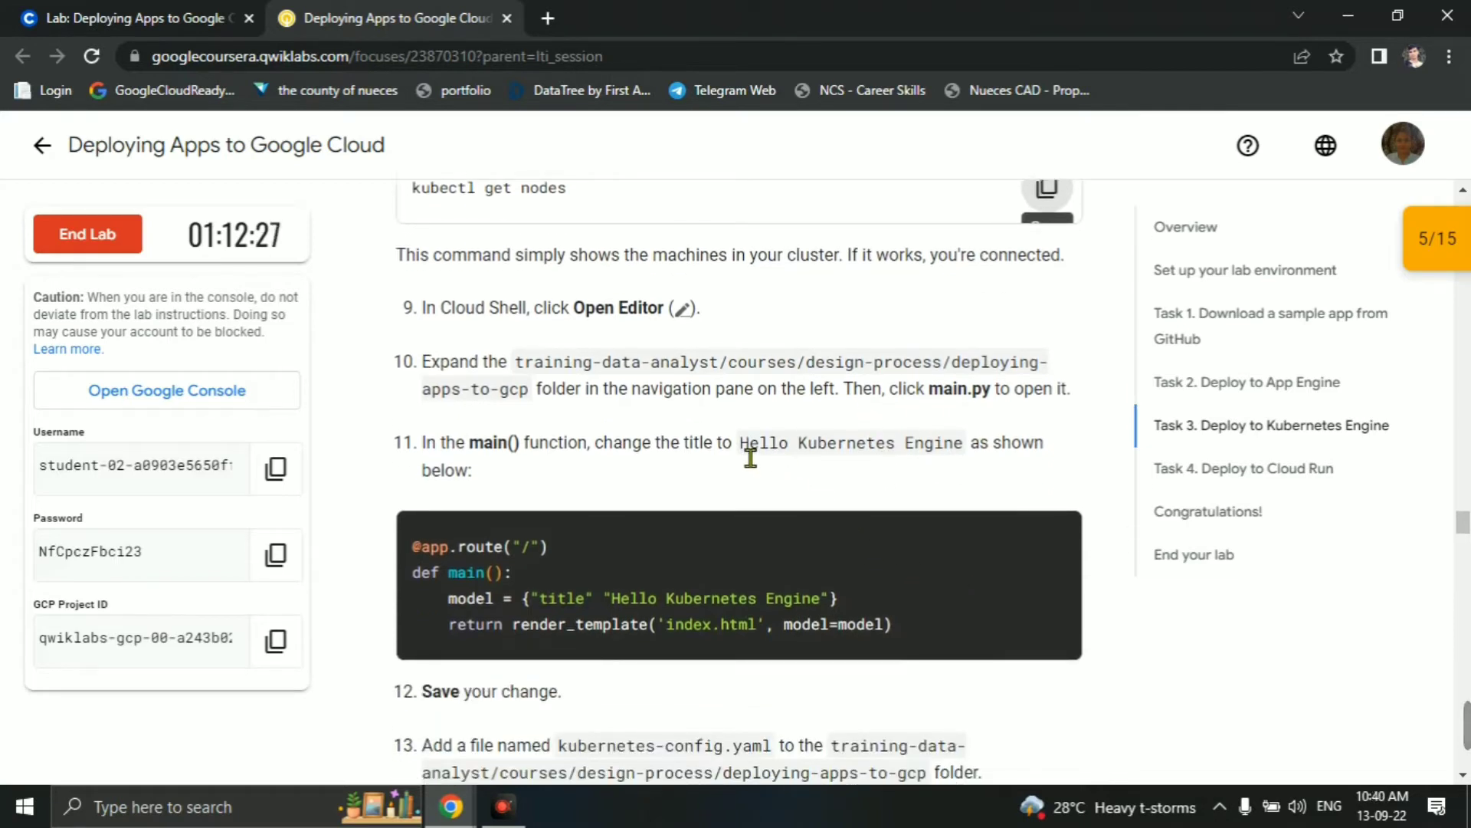
{"action": "left_click_drag", "start_coordinate": [739, 443], "coordinate": [967, 457]}
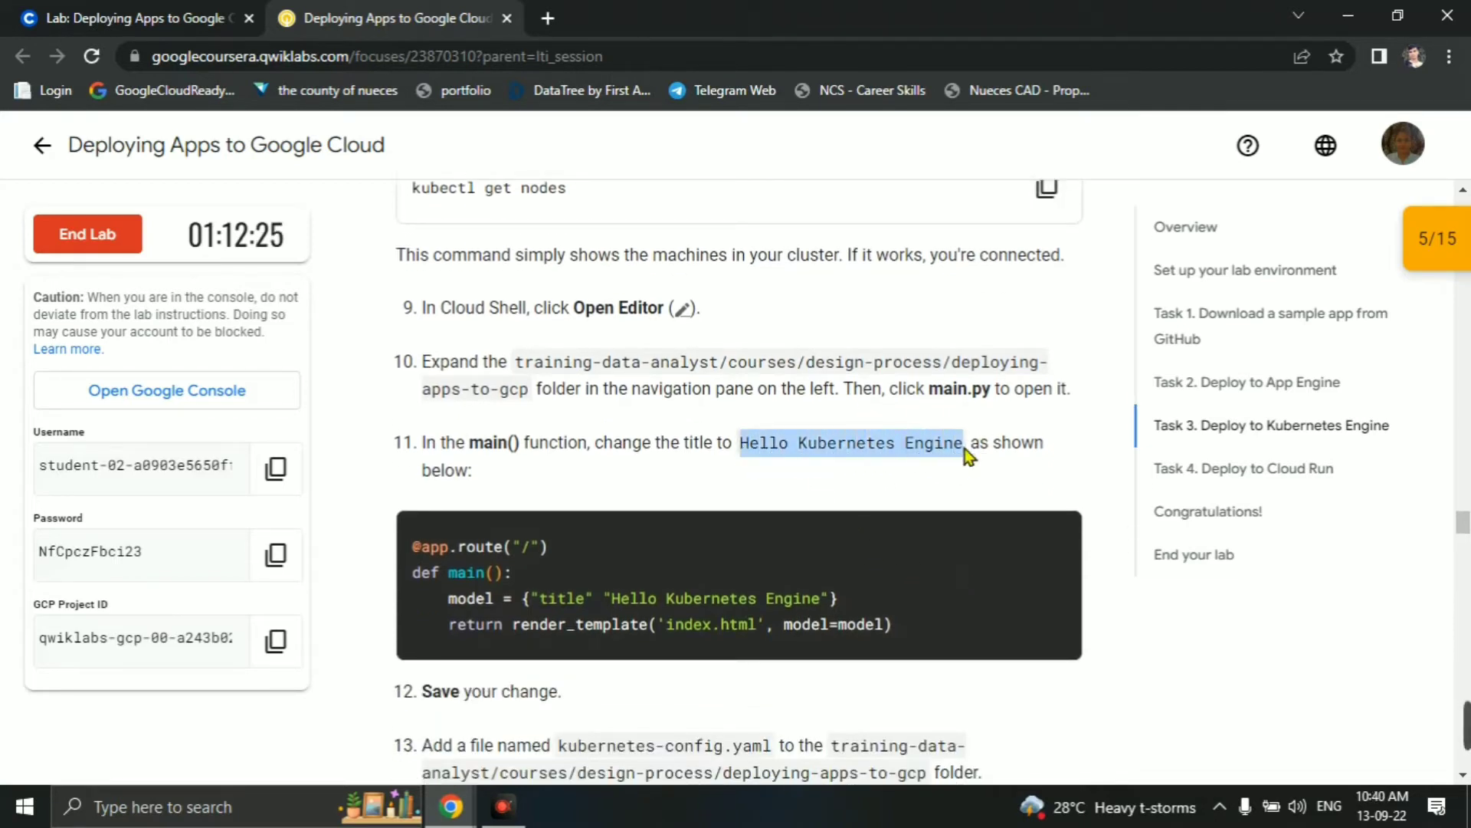
{"action": "left_click", "coordinate": [964, 452]}
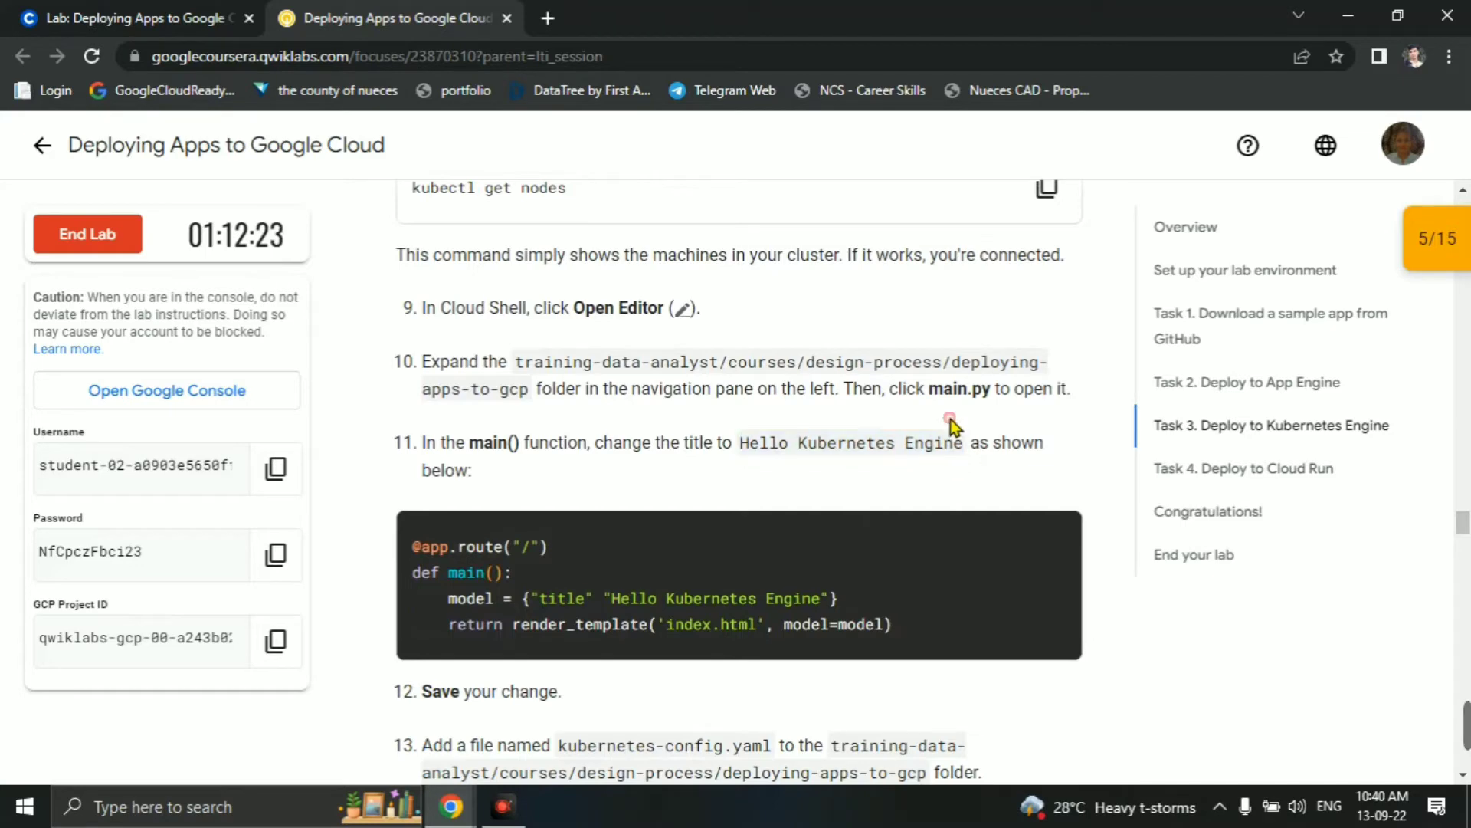
{"action": "double_click", "coordinate": [948, 407]}
{"action": "key", "text": "ctrl+c"}
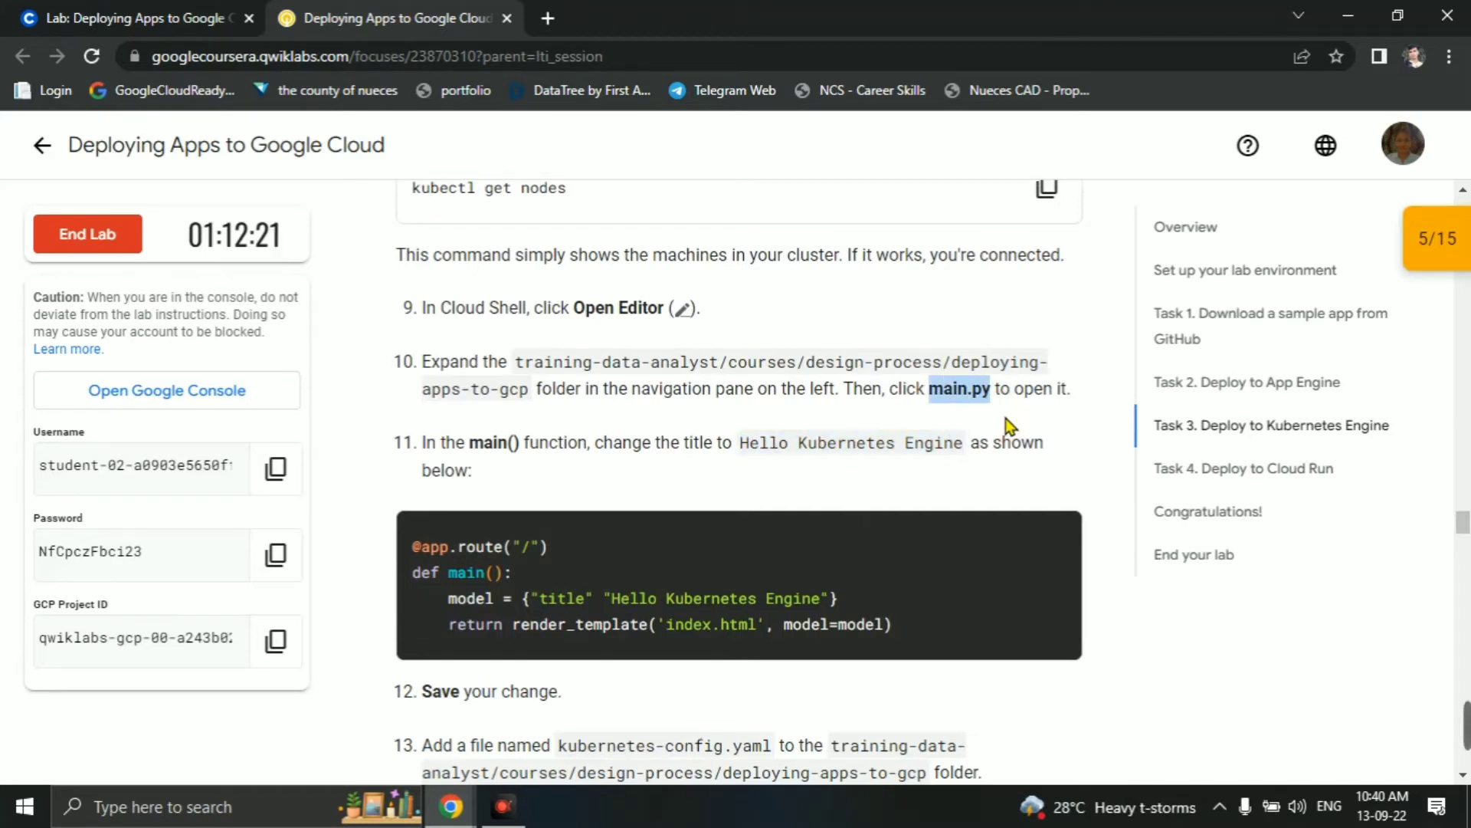
Open main.py in nano in Cloud Shell and copy the new title Hello Kubernetes Engine from the lab page.
{"action": "key", "text": "alt+Tab"}
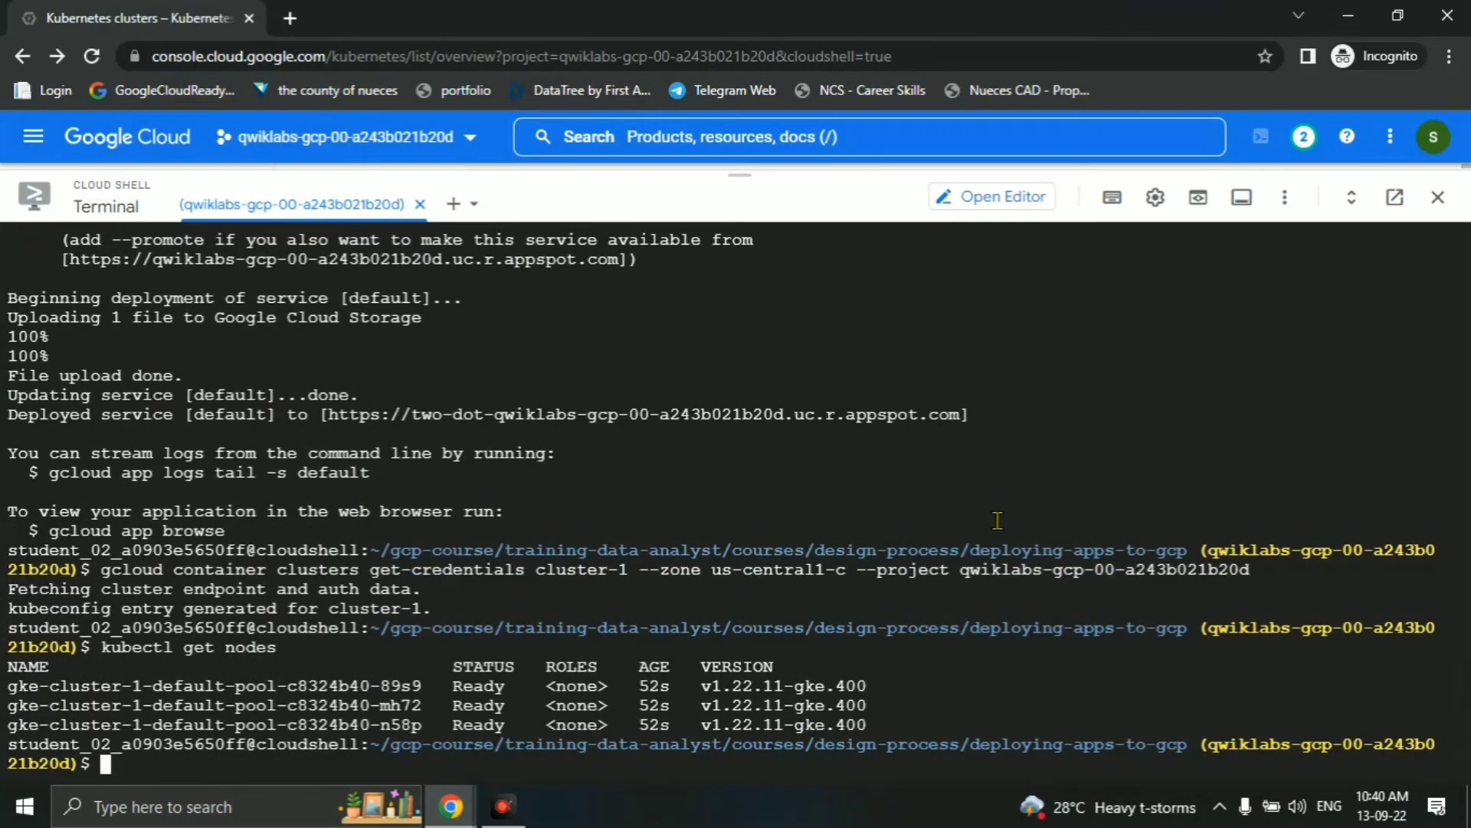
{"action": "type", "text": "nano"}
{"action": "key", "text": "ctrl+v"}
{"action": "key", "text": "Return"}
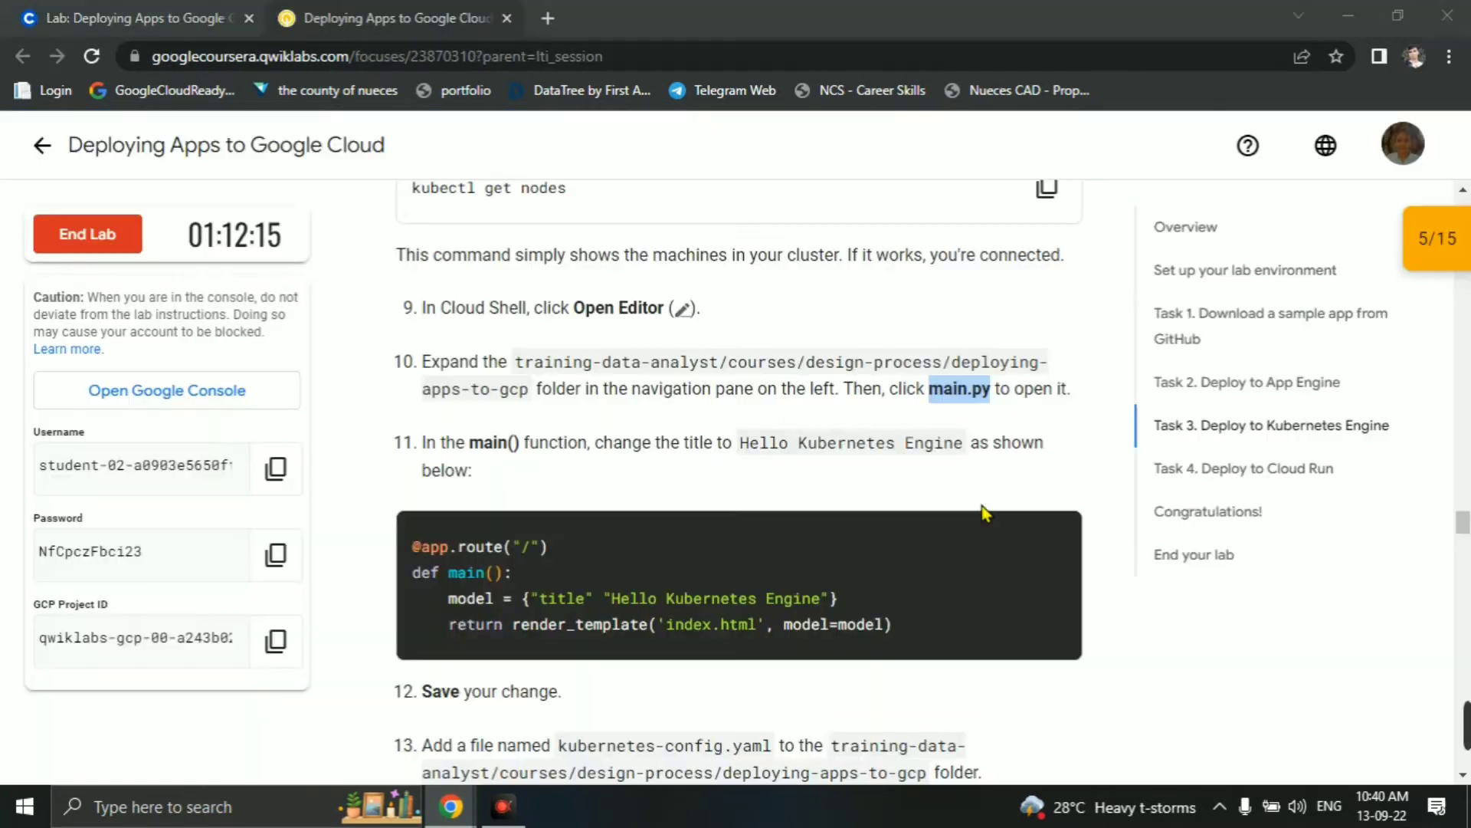
{"action": "key", "text": "alt+Tab"}
{"action": "left_click_drag", "start_coordinate": [740, 450], "coordinate": [970, 460]}
{"action": "key", "text": "ctrl+c"}
{"action": "key", "text": "alt+Tab"}
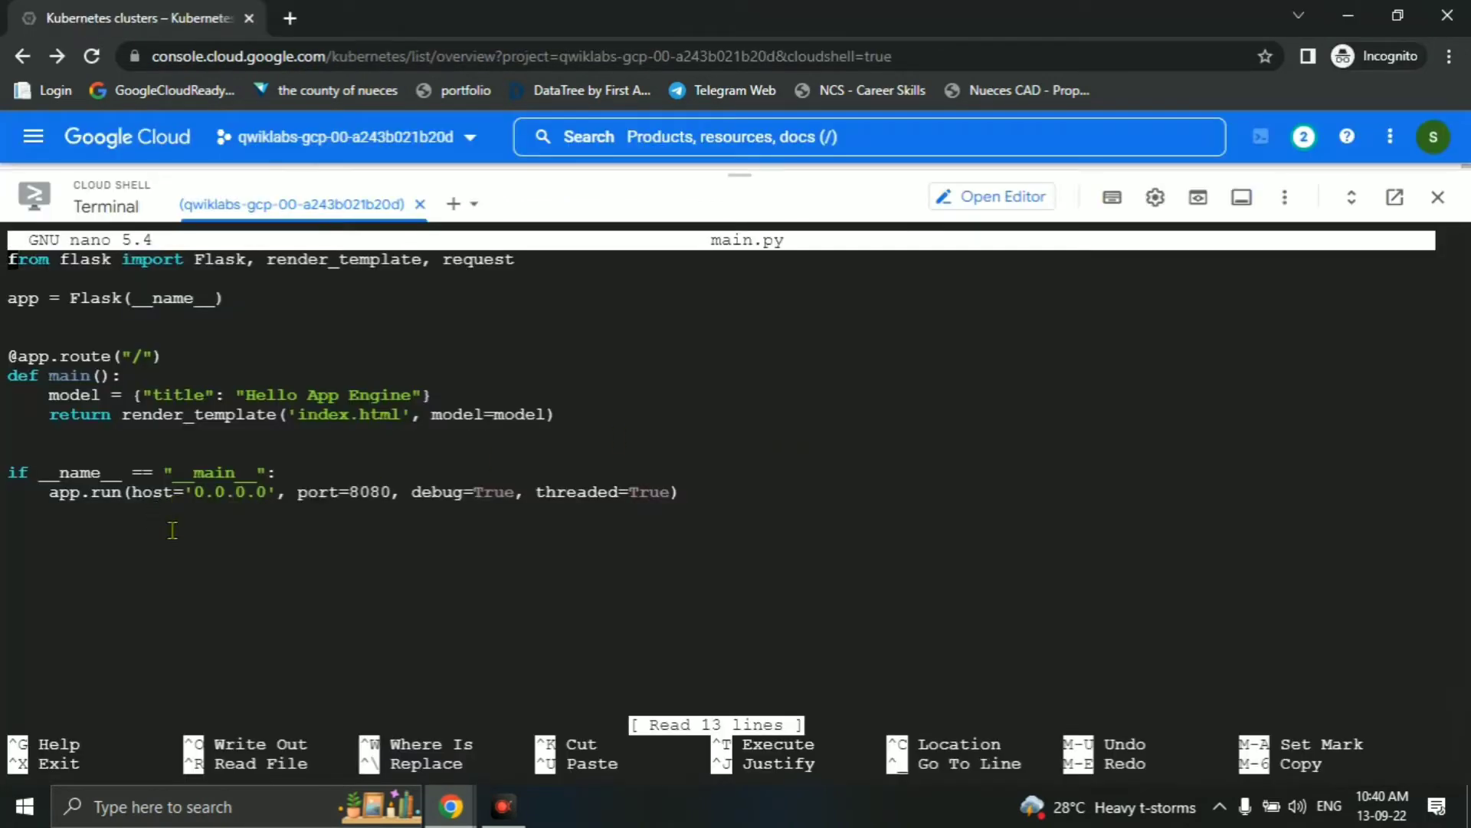
Try to replace the title in the main() function of main.py with Hello Kubernetes Engine.
{"action": "key", "text": "Down"}
{"action": "key", "text": "Down"}
{"action": "key", "text": "Down"}
{"action": "key", "text": "Down"}
{"action": "key", "text": "Down"}
{"action": "key", "text": "Down"}
{"action": "key", "text": "Down"}
{"action": "key", "text": "Right"}
{"action": "key", "text": "Right"}
{"action": "key", "text": "Right"}
{"action": "key", "text": "Right"}
{"action": "key", "text": "Right"}
{"action": "key", "text": "Right"}
{"action": "key", "text": "Right"}
{"action": "key", "text": "Right"}
{"action": "key", "text": "Right"}
{"action": "key", "text": "Right"}
{"action": "key", "text": "Right"}
{"action": "key", "text": "Right"}
{"action": "key", "text": "Right"}
{"action": "key", "text": "Right"}
{"action": "key", "text": "Right"}
{"action": "key", "text": "Right"}
{"action": "key", "text": "Right"}
{"action": "key", "text": "Right"}
{"action": "key", "text": "Right"}
{"action": "key", "text": "Right"}
{"action": "key", "text": "Right"}
{"action": "key", "text": "Right"}
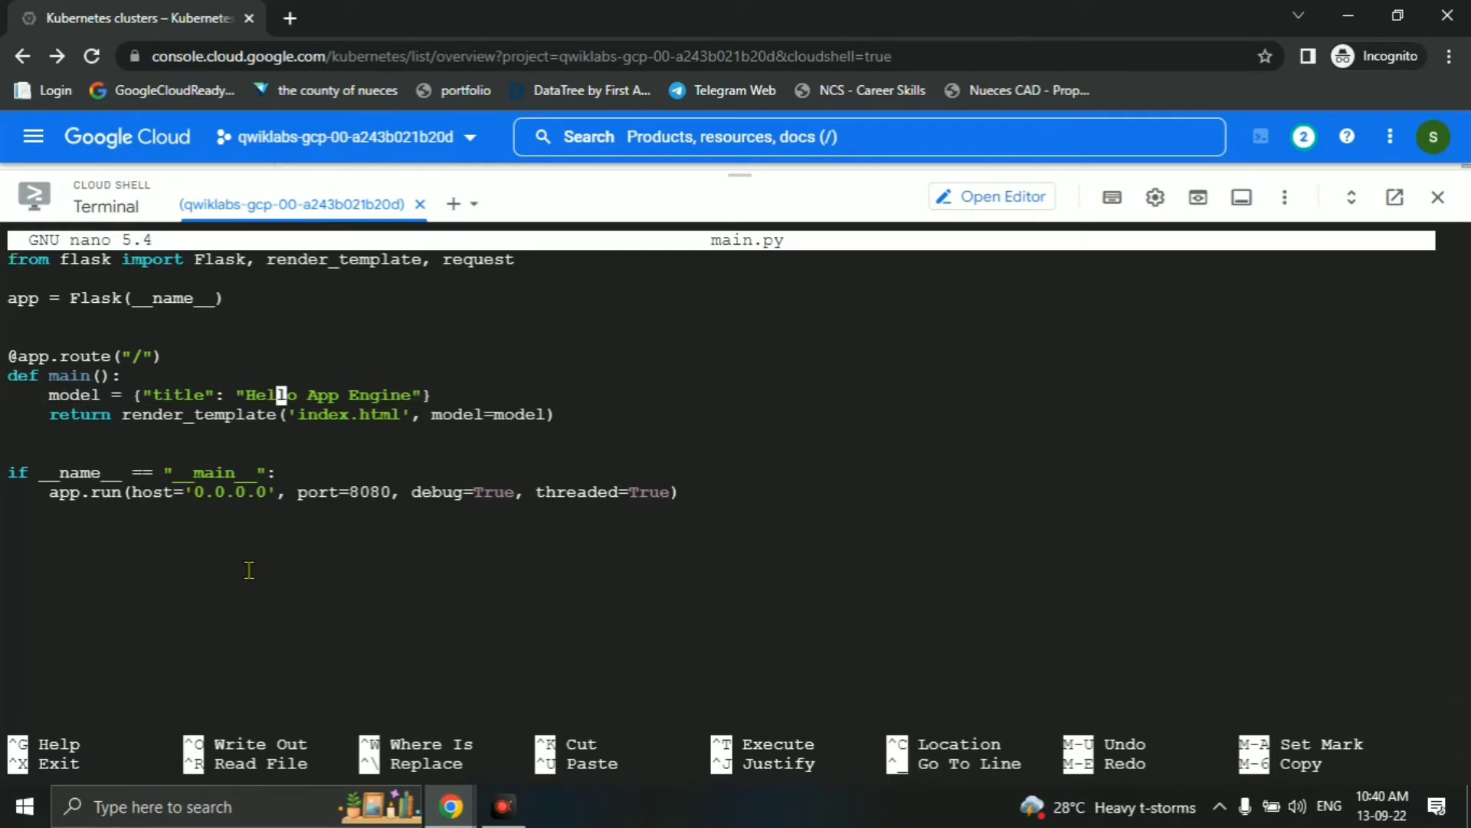
{"action": "key", "text": "Right"}
{"action": "key", "text": "Right"}
{"action": "key", "text": "Right"}
{"action": "key", "text": "Right"}
{"action": "key", "text": "Right"}
{"action": "key", "text": "Right"}
{"action": "key", "text": "Right"}
{"action": "key", "text": "Right"}
{"action": "key", "text": "Right"}
{"action": "key", "text": "Right"}
{"action": "key", "text": "BackSpace"}
{"action": "key", "text": "BackSpace"}
{"action": "key", "text": "BackSpace"}
{"action": "key", "text": "BackSpace"}
{"action": "key", "text": "BackSpace"}
{"action": "key", "text": "BackSpace"}
{"action": "key", "text": "BackSpace"}
{"action": "key", "text": "BackSpace"}
{"action": "key", "text": "BackSpace"}
{"action": "key", "text": "BackSpace"}
{"action": "key", "text": "BackSpace"}
{"action": "key", "text": "BackSpace"}
{"action": "key", "text": "BackSpace"}
{"action": "key", "text": "BackSpace"}
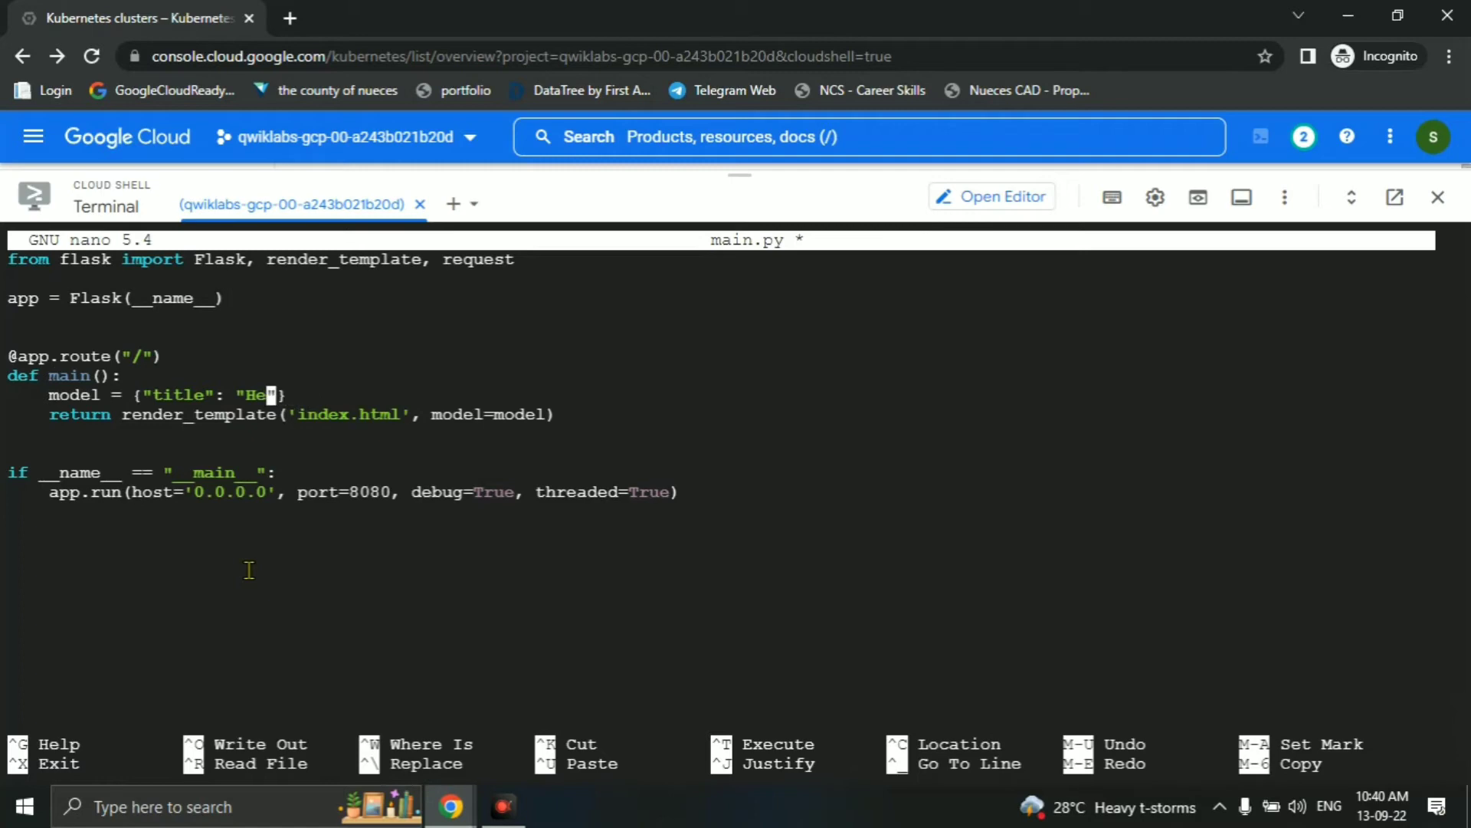
{"action": "key", "text": "BackSpace"}
{"action": "key", "text": "BackSpace"}
{"action": "key", "text": "ctrl+v"}
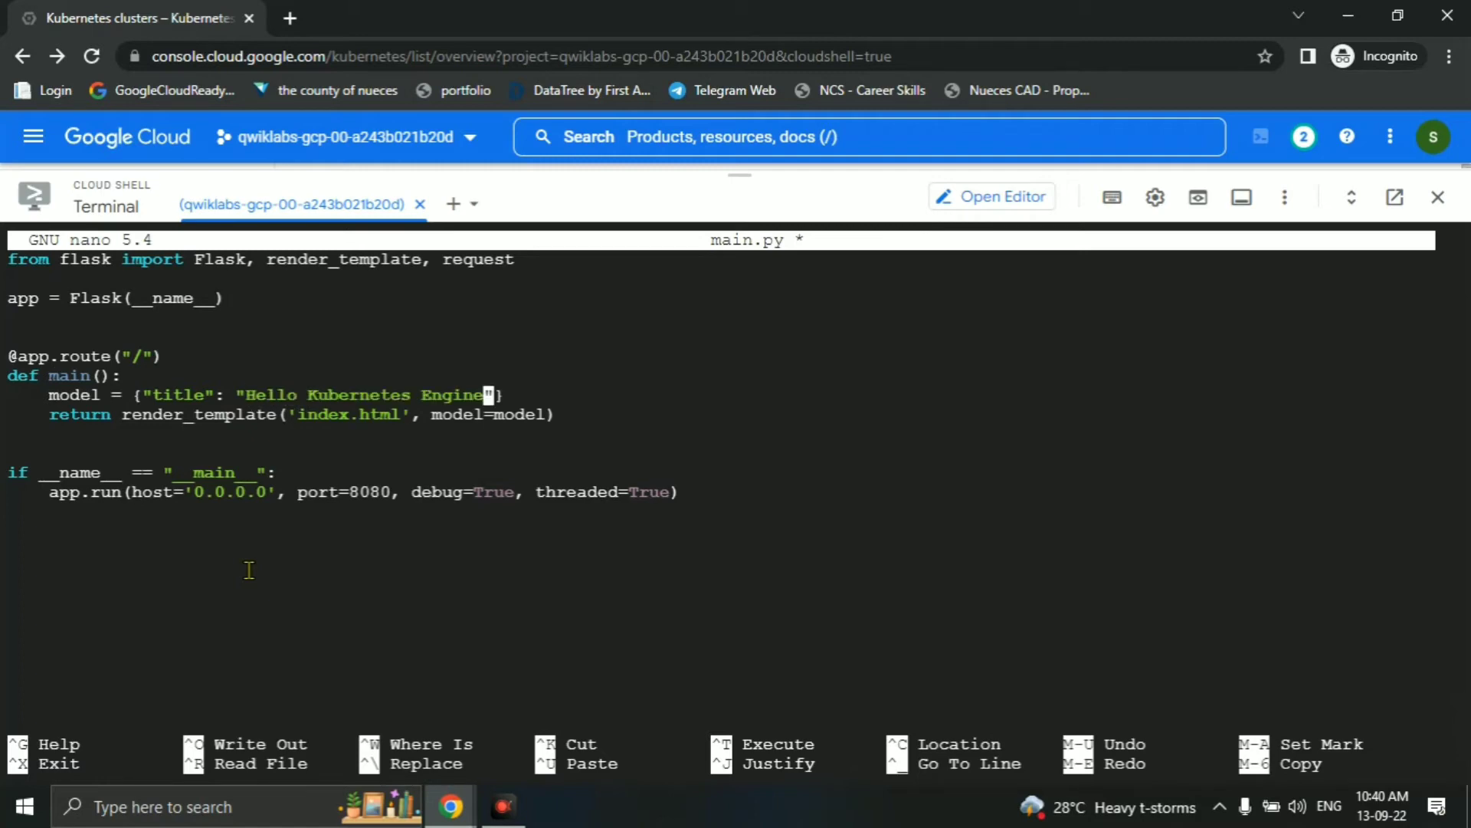
{"action": "key", "text": "ctrl+z"}
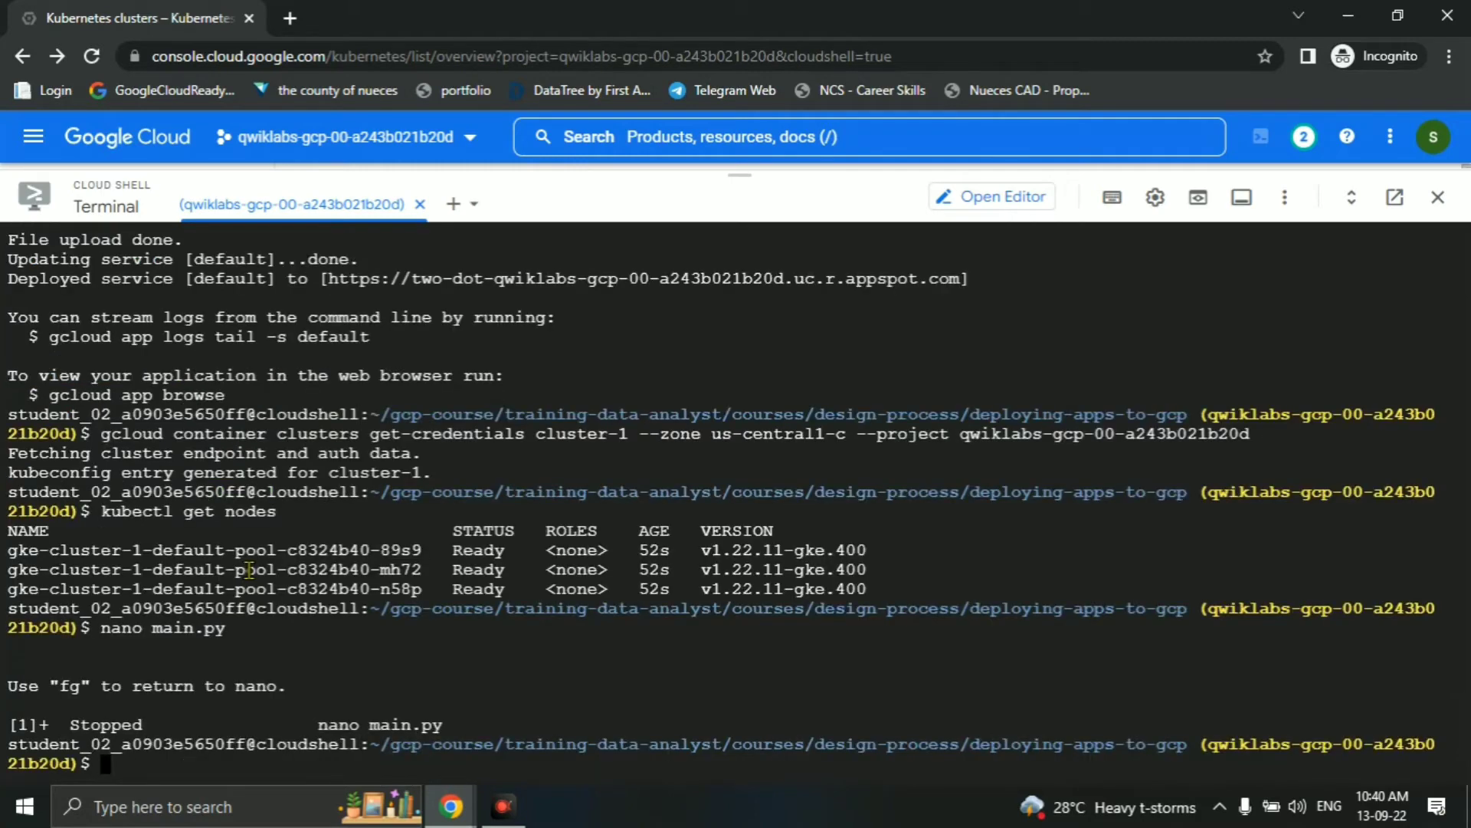
Reopen main.py in nano, choosing to open it even though it is already being edited.
{"action": "key", "text": "Up"}
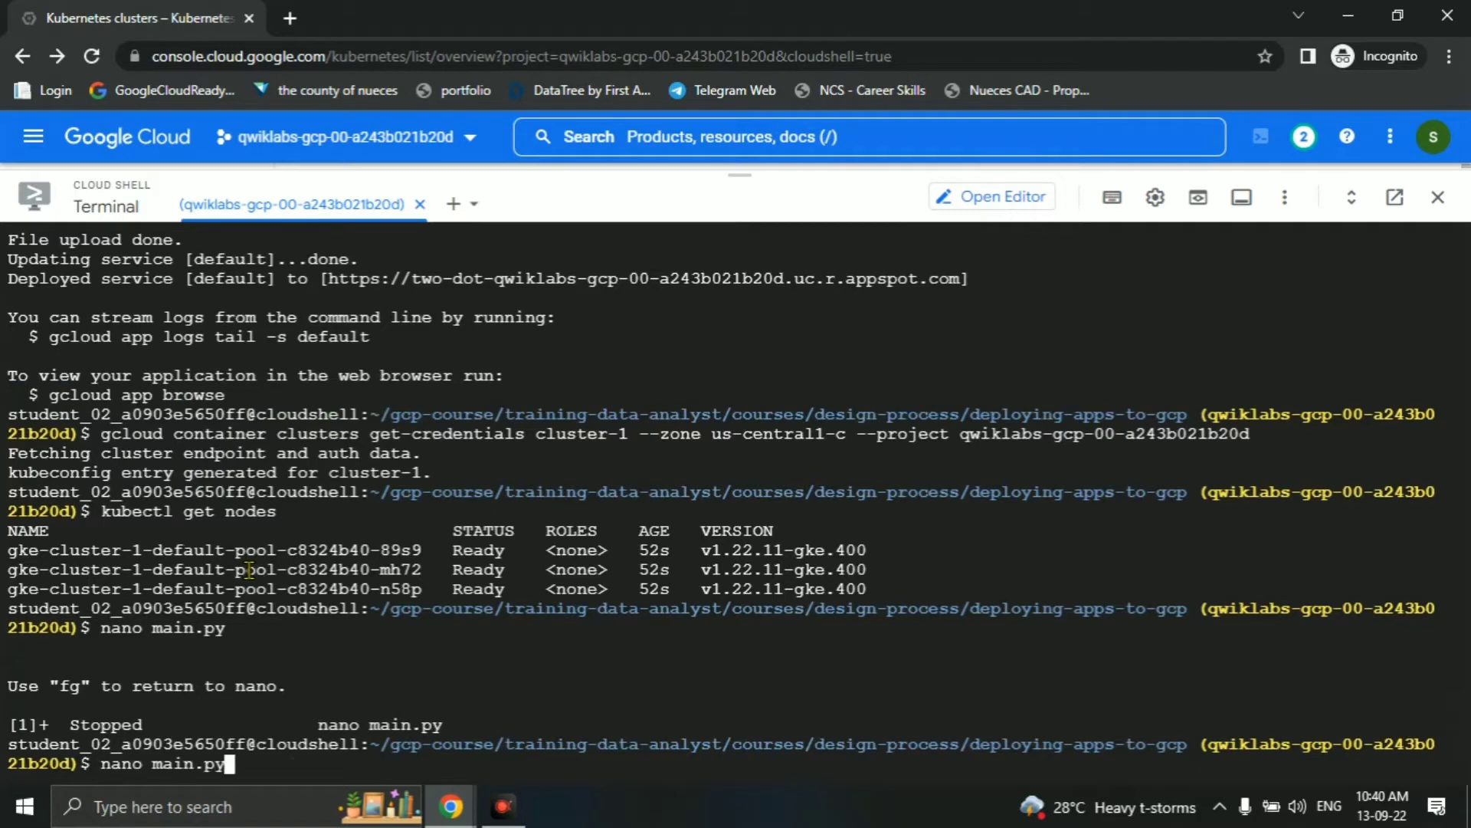
{"action": "key", "text": "Return"}
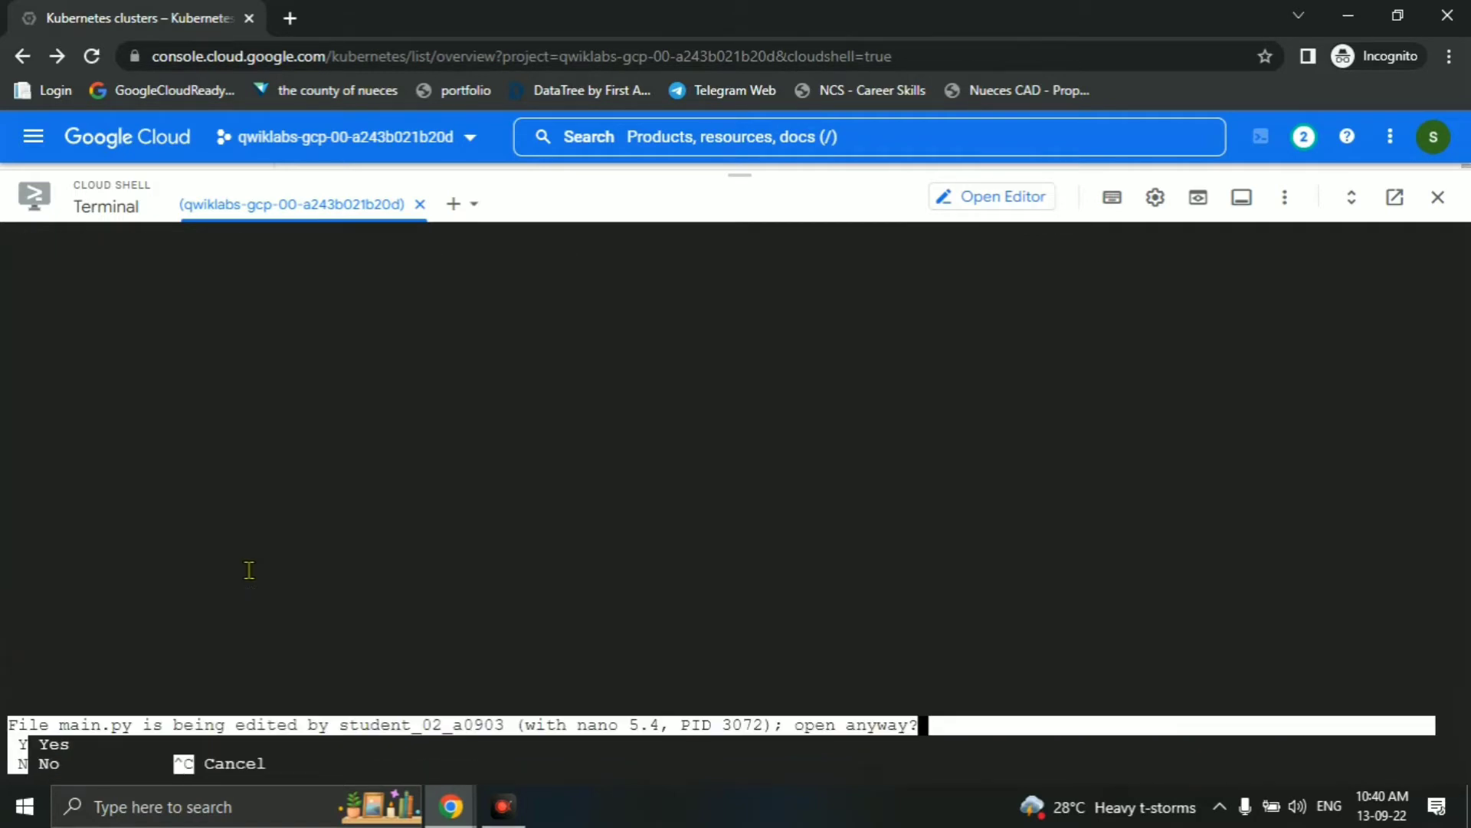
{"action": "key", "text": "y"}
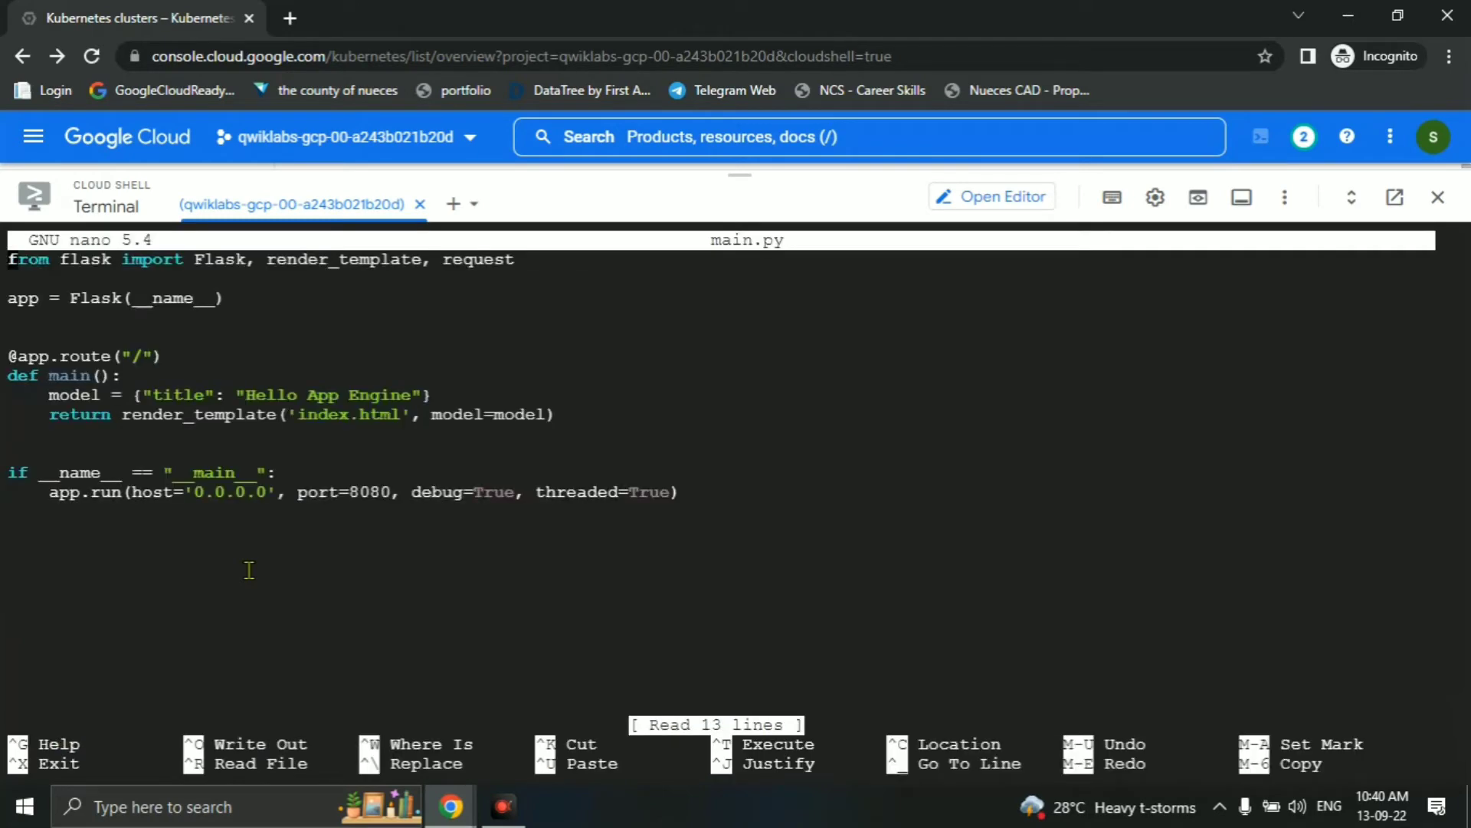
Replace the title in the main() function with "Hello Kubernetes Engine", then save main.py and exit nano.
{"action": "key", "text": "Down"}
{"action": "key", "text": "Down"}
{"action": "key", "text": "Down"}
{"action": "key", "text": "Down"}
{"action": "key", "text": "Down"}
{"action": "key", "text": "Down"}
{"action": "key", "text": "Down"}
{"action": "key", "text": "Right"}
{"action": "key", "text": "Right"}
{"action": "key", "text": "Right"}
{"action": "key", "text": "Right"}
{"action": "key", "text": "Right"}
{"action": "key", "text": "Right"}
{"action": "key", "text": "Right"}
{"action": "key", "text": "Right"}
{"action": "key", "text": "Right"}
{"action": "key", "text": "Right"}
{"action": "key", "text": "Right"}
{"action": "key", "text": "Right"}
{"action": "key", "text": "Right"}
{"action": "key", "text": "Right"}
{"action": "key", "text": "Right"}
{"action": "key", "text": "Right"}
{"action": "key", "text": "Right"}
{"action": "key", "text": "Right"}
{"action": "key", "text": "Right"}
{"action": "key", "text": "Right"}
{"action": "key", "text": "Right"}
{"action": "key", "text": "Right"}
{"action": "key", "text": "Right"}
{"action": "key", "text": "Right"}
{"action": "key", "text": "Right"}
{"action": "key", "text": "Right"}
{"action": "key", "text": "Right"}
{"action": "key", "text": "Right"}
{"action": "key", "text": "Right"}
{"action": "key", "text": "Right"}
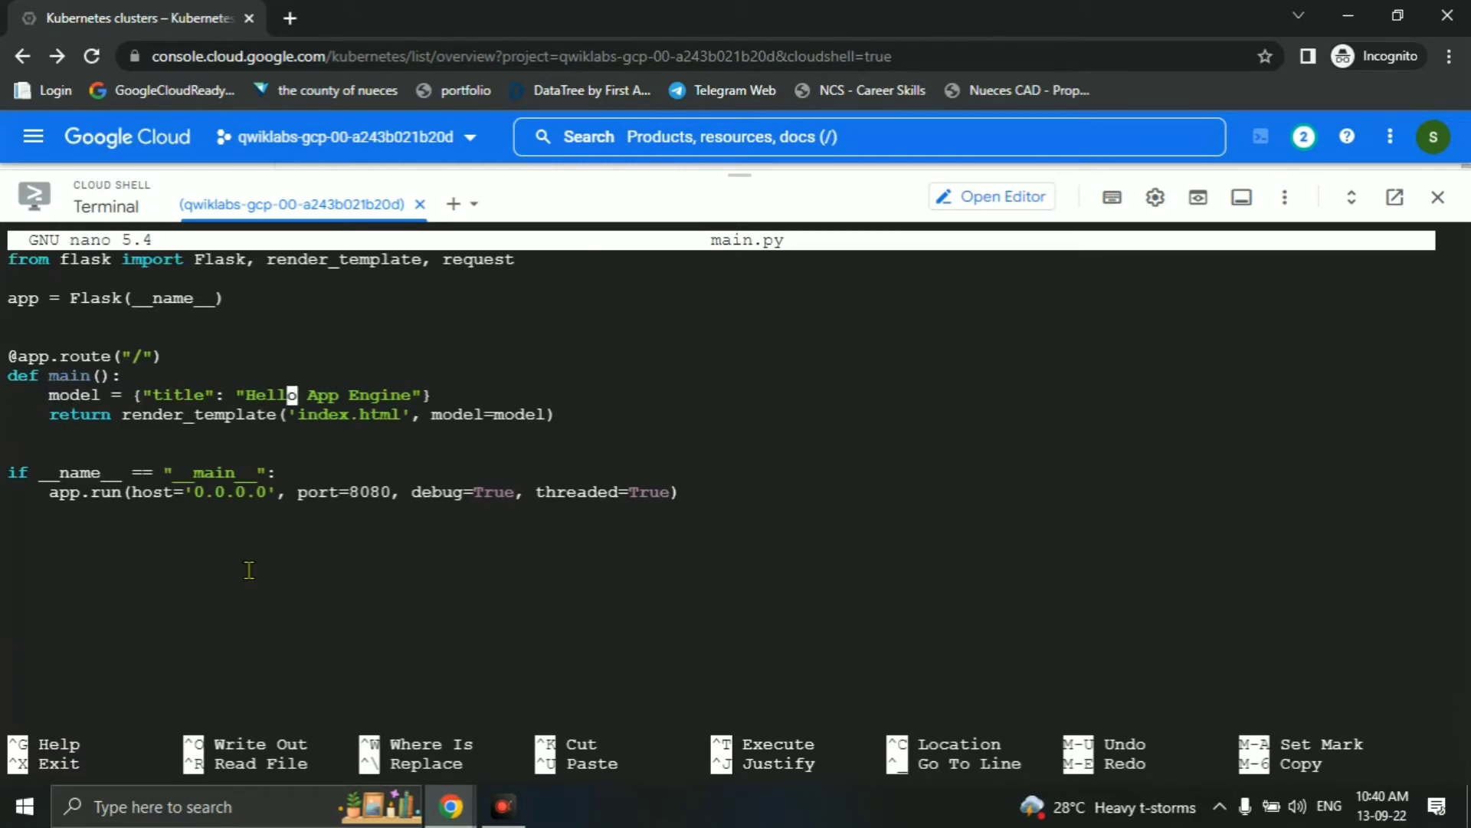
{"action": "key", "text": "Right"}
{"action": "key", "text": "Right"}
{"action": "key", "text": "Right"}
{"action": "key", "text": "BackSpace"}
{"action": "key", "text": "BackSpace"}
{"action": "key", "text": "BackSpace"}
{"action": "key", "text": "BackSpace"}
{"action": "key", "text": "BackSpace"}
{"action": "key", "text": "BackSpace"}
{"action": "key", "text": "BackSpace"}
{"action": "key", "text": "BackSpace"}
{"action": "key", "text": "BackSpace"}
{"action": "key", "text": "BackSpace"}
{"action": "key", "text": "BackSpace"}
{"action": "key", "text": "BackSpace"}
{"action": "key", "text": "BackSpace"}
{"action": "key", "text": "BackSpace"}
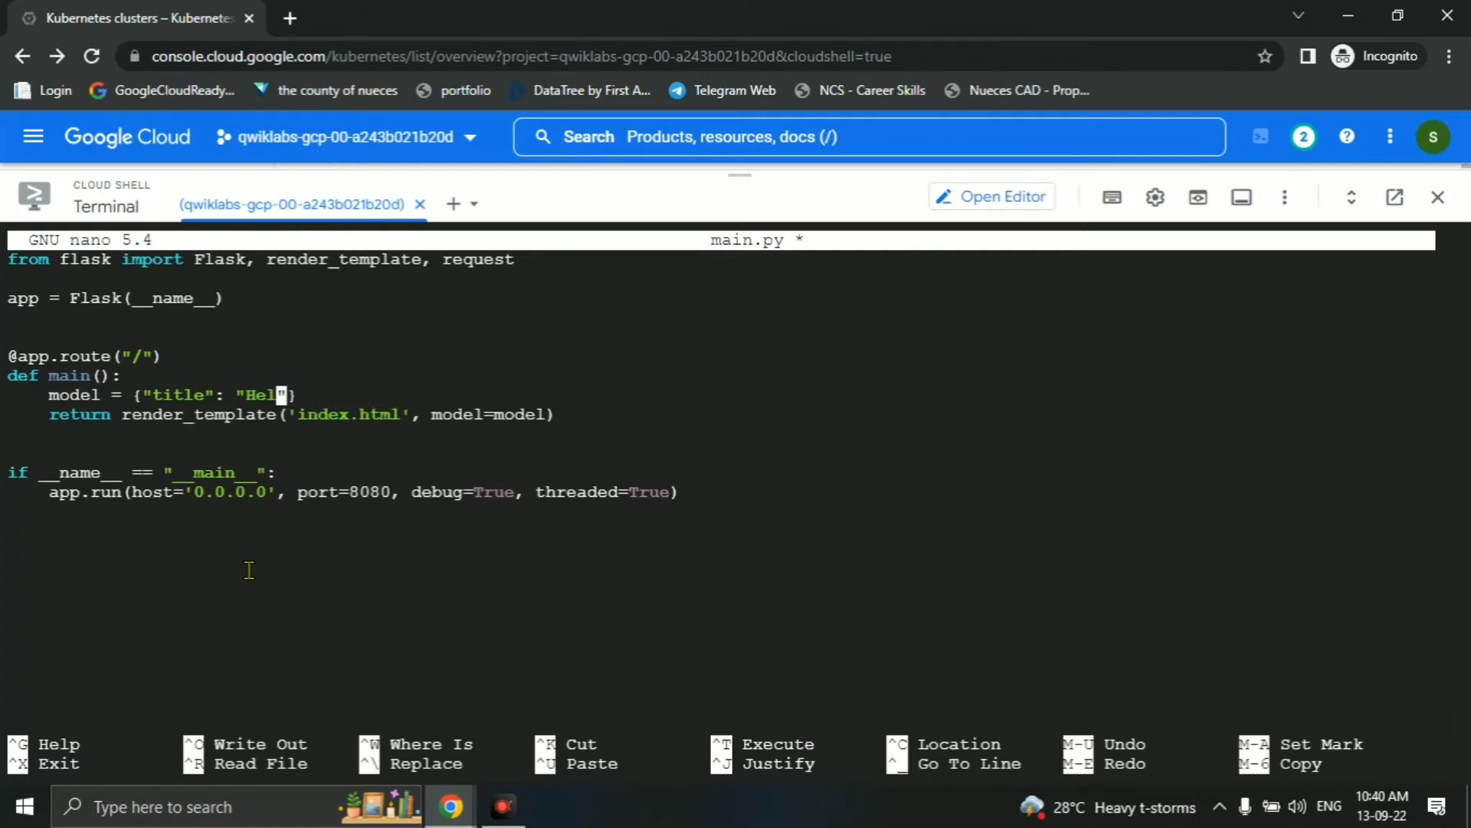
{"action": "key", "text": "BackSpace"}
{"action": "key", "text": "BackSpace"}
{"action": "key", "text": "BackSpace"}
{"action": "key", "text": "BackSpace"}
{"action": "type", "text": "\""}
{"action": "type", "text": "Hello Kubernetes Engine"}
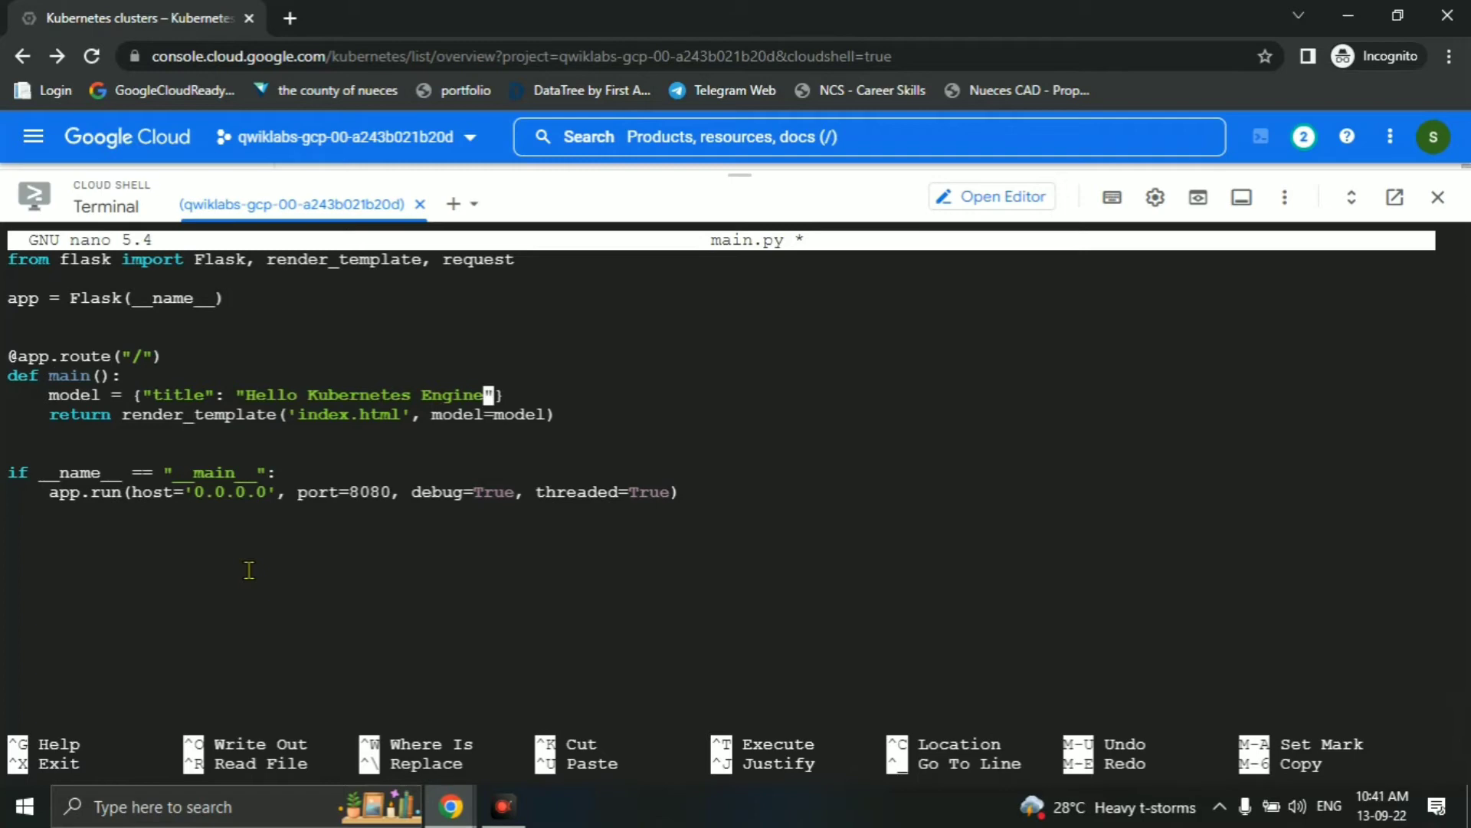
{"action": "key", "text": "ctrl+x"}
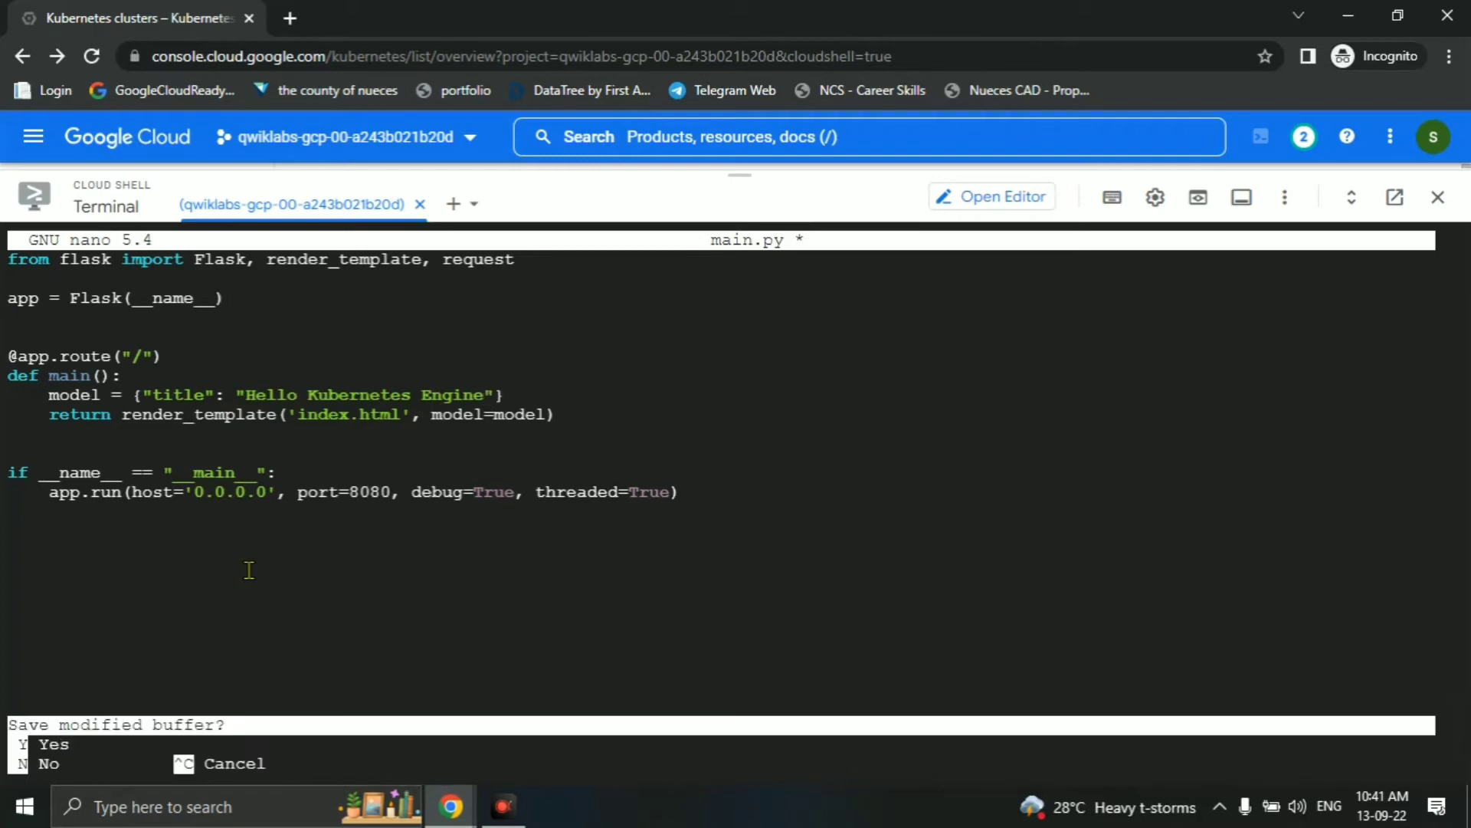
{"action": "key", "text": "y"}
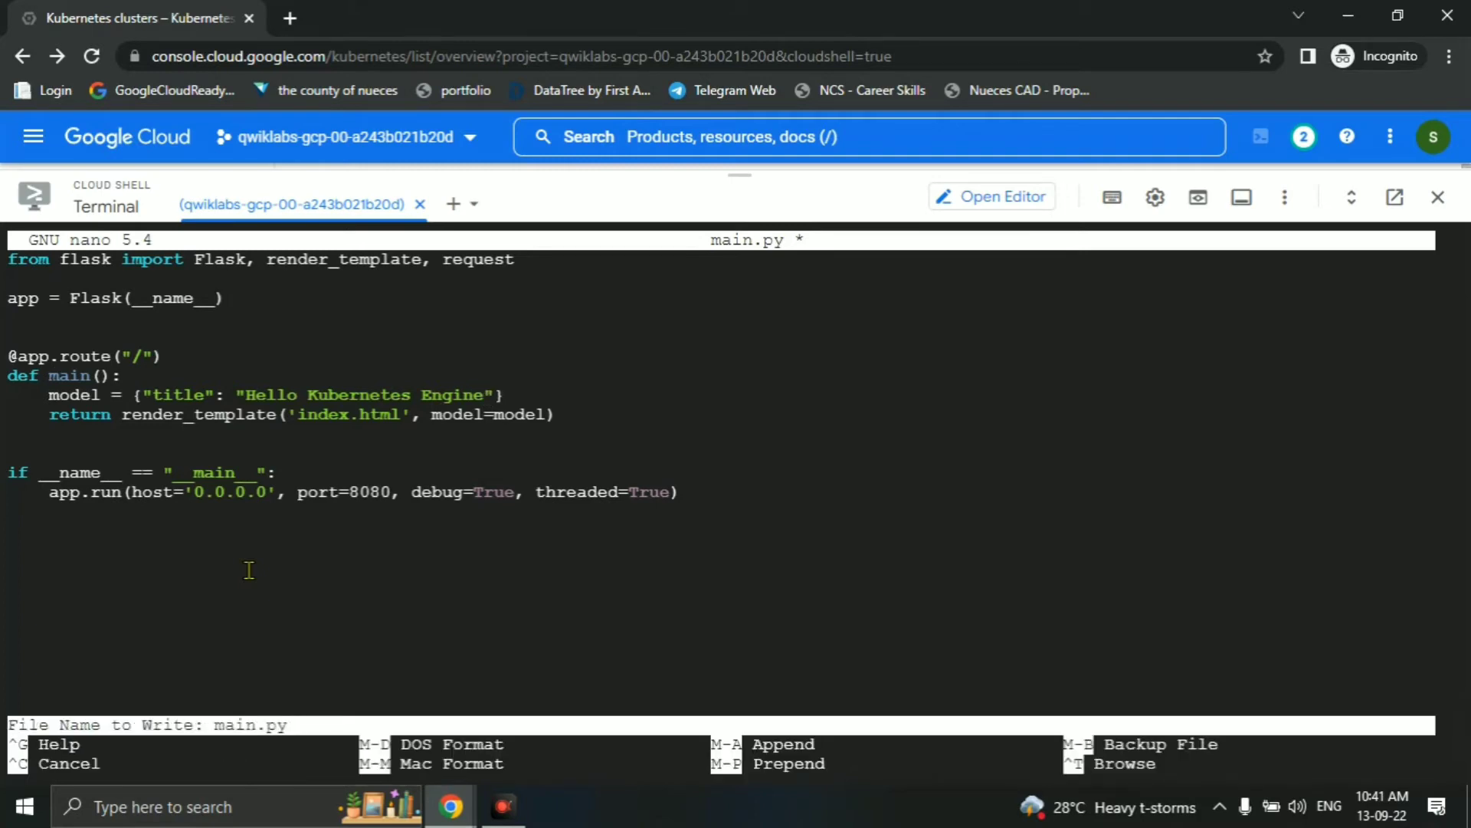
{"action": "key", "text": "Return"}
Copy the file name kubernetes-config.yaml from the lab page and create that file with nano in Cloud Shell.
{"action": "key", "text": "alt+Tab"}
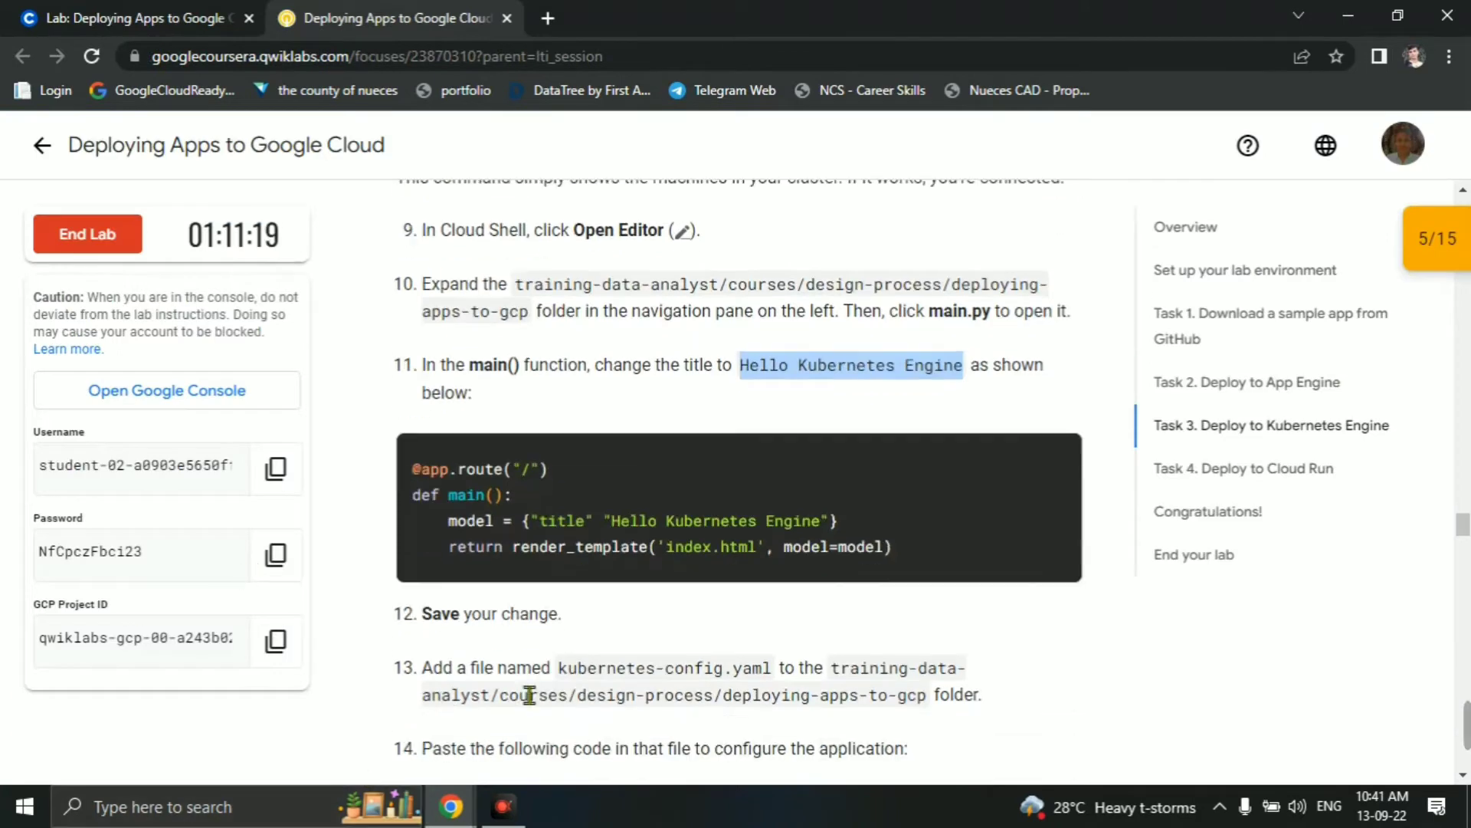
{"action": "scroll", "coordinate": [734, 545], "scroll_direction": "down", "scroll_amount": 5}
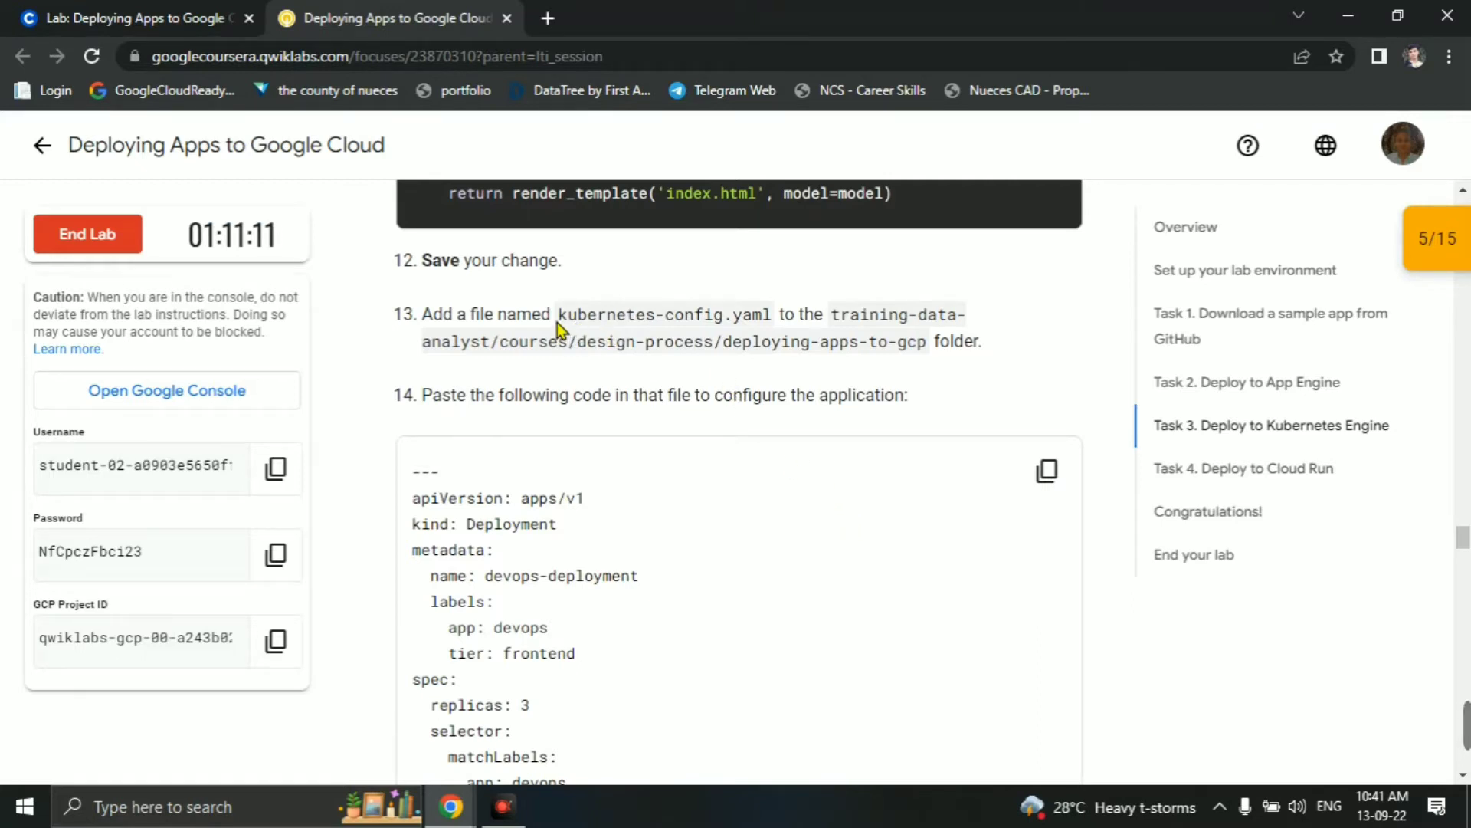
{"action": "left_click_drag", "start_coordinate": [558, 320], "coordinate": [732, 334]}
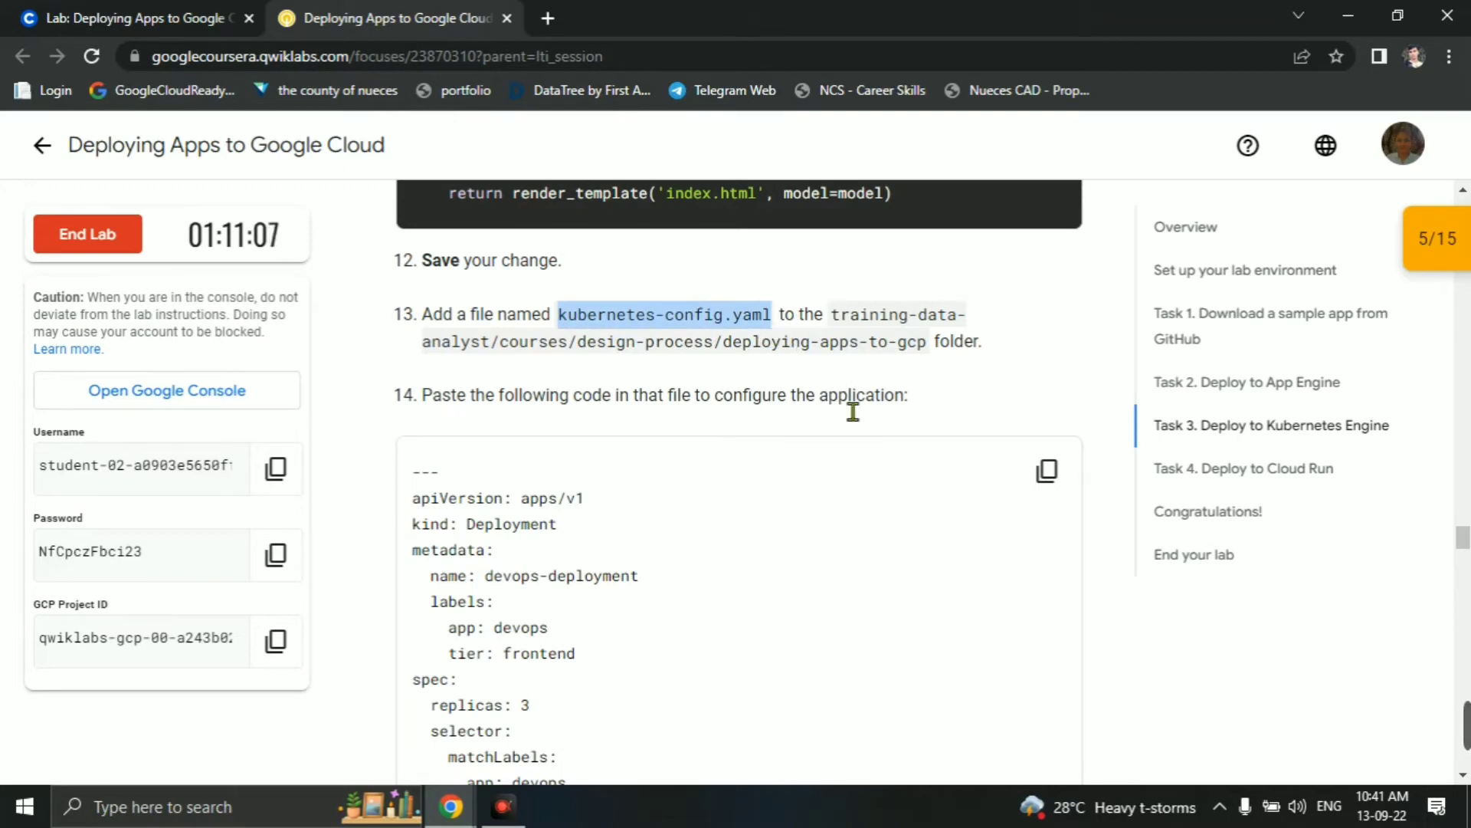
{"action": "key", "text": "alt+Tab"}
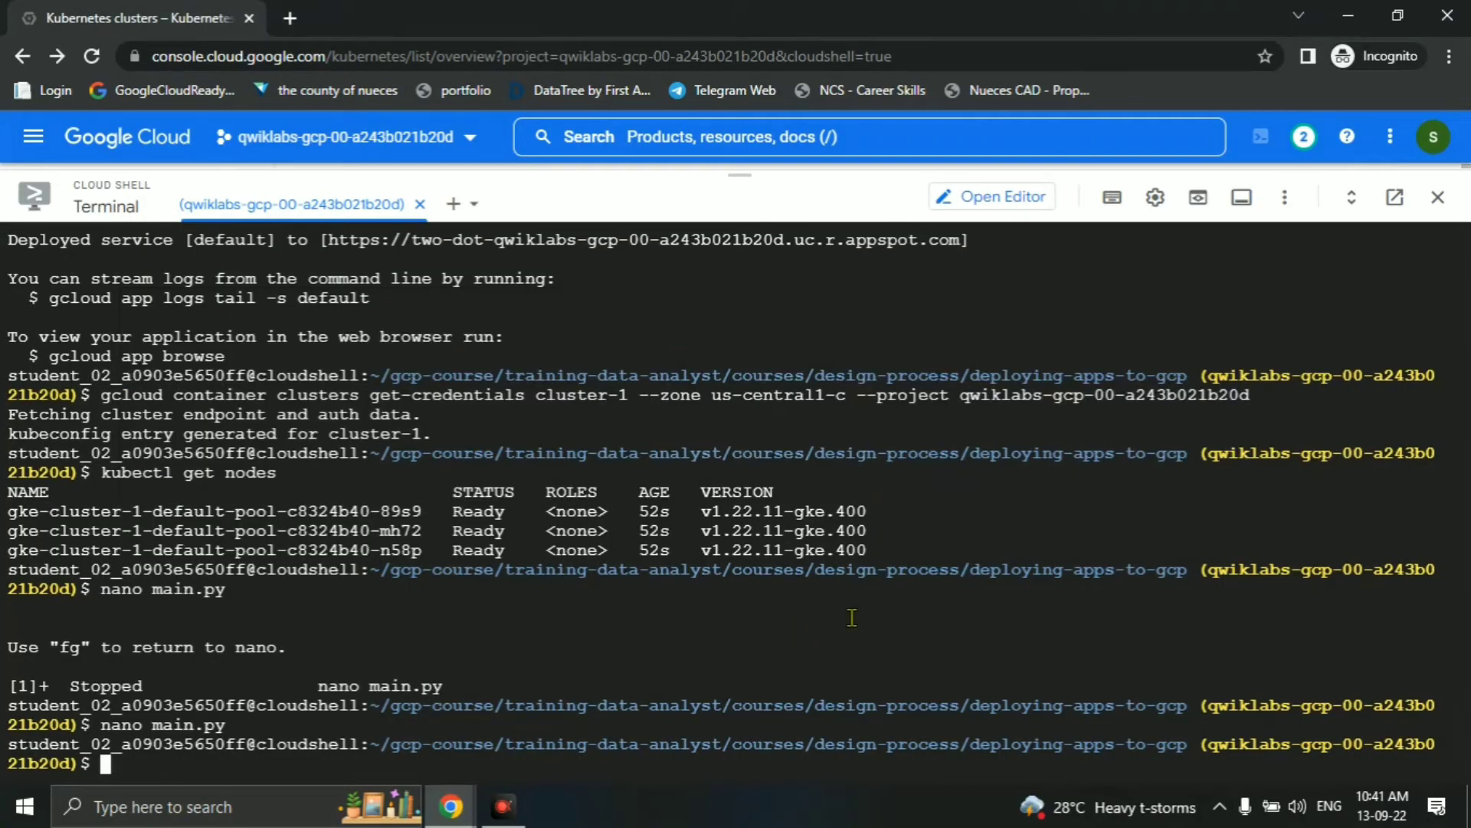
{"action": "type", "text": "nano"}
{"action": "key", "text": "ctrl+v"}
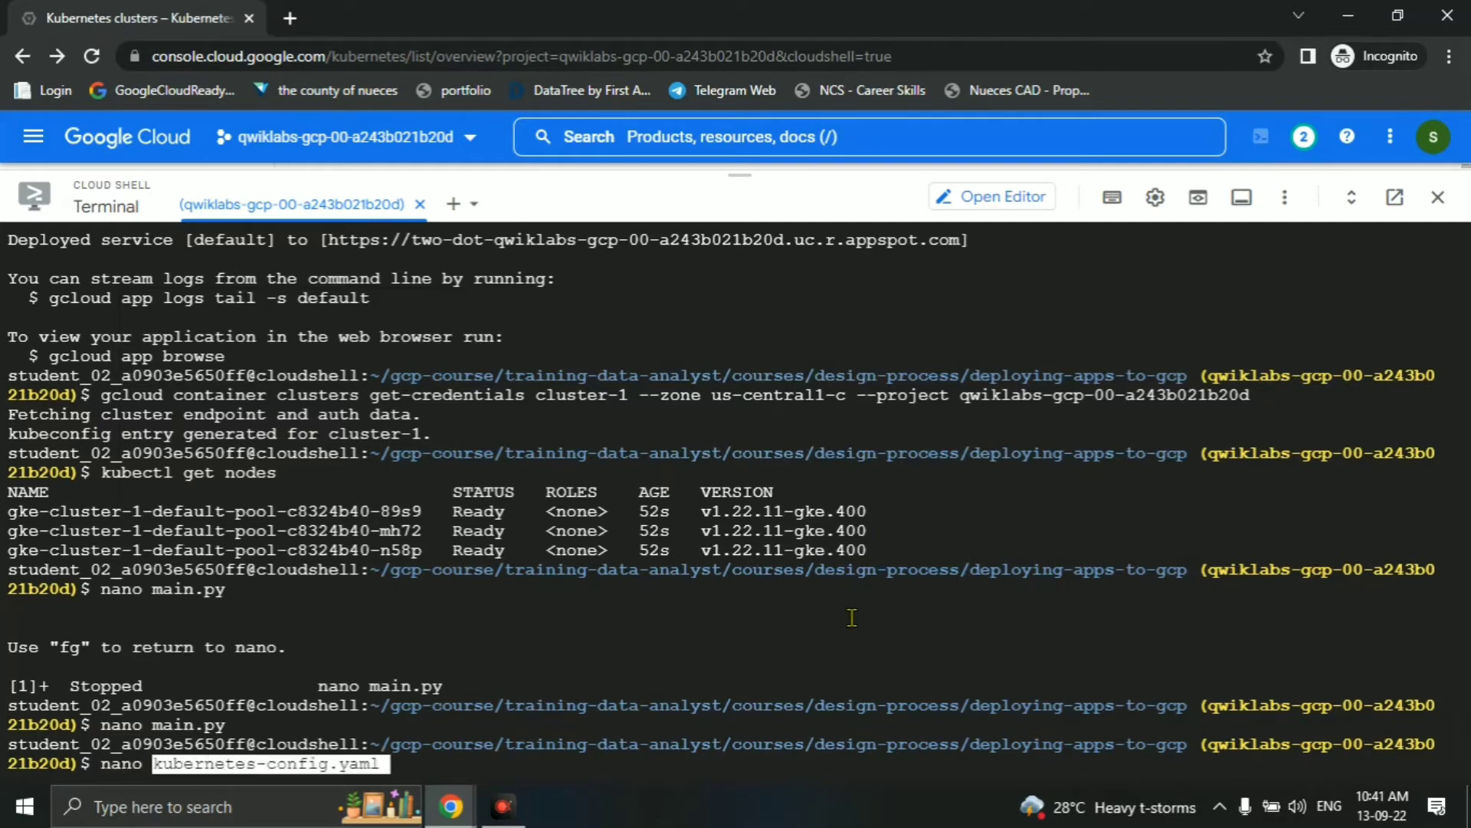
{"action": "key", "text": "Return"}
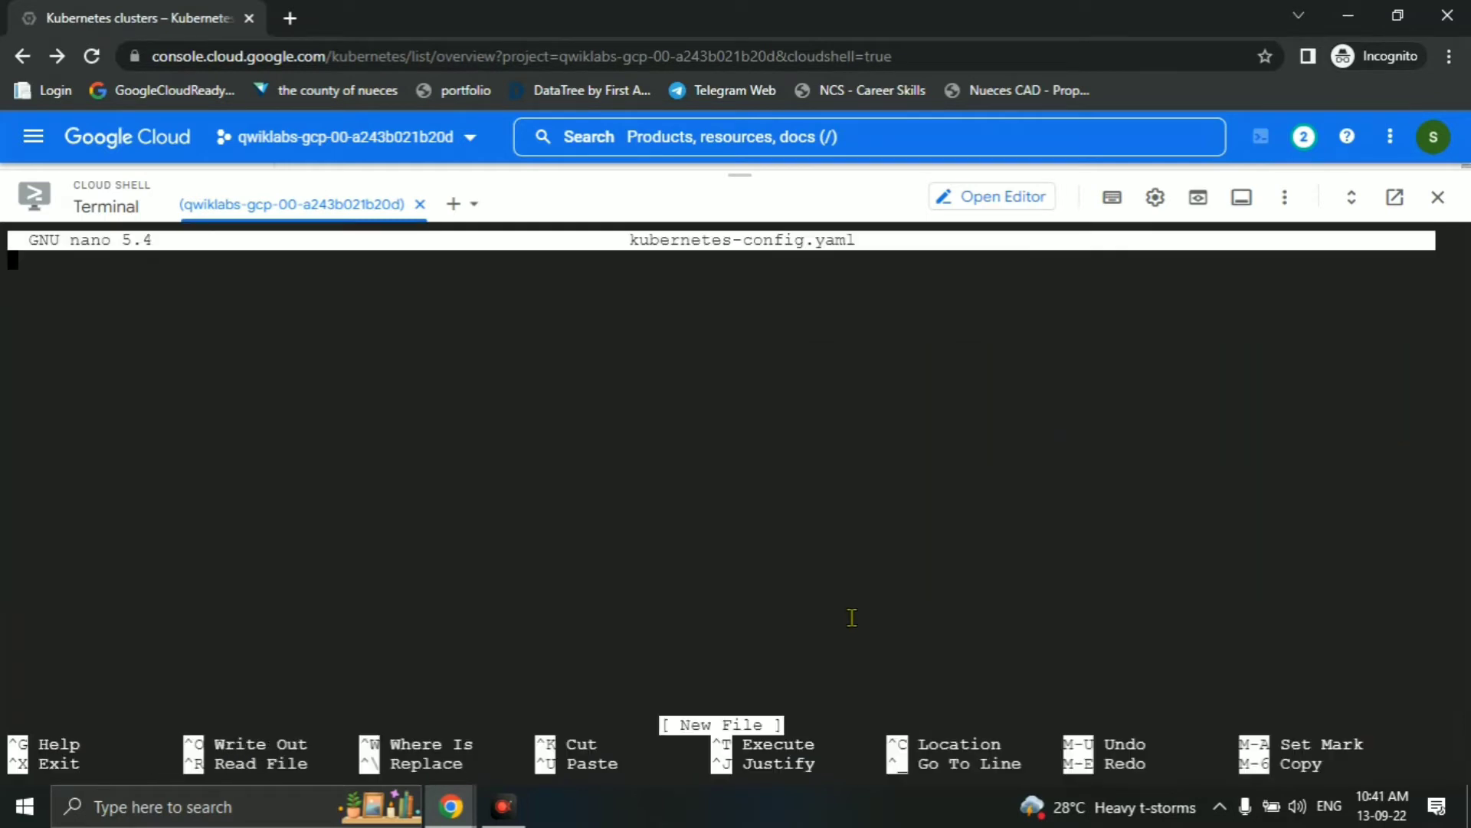
Copy the deployment and load balancer YAML code from the lab page and paste it into kubernetes-config.yaml.
{"action": "key", "text": "alt+Tab"}
{"action": "left_click", "coordinate": [1050, 491]}
{"action": "key", "text": "alt+Tab"}
{"action": "key", "text": "ctrl+v"}
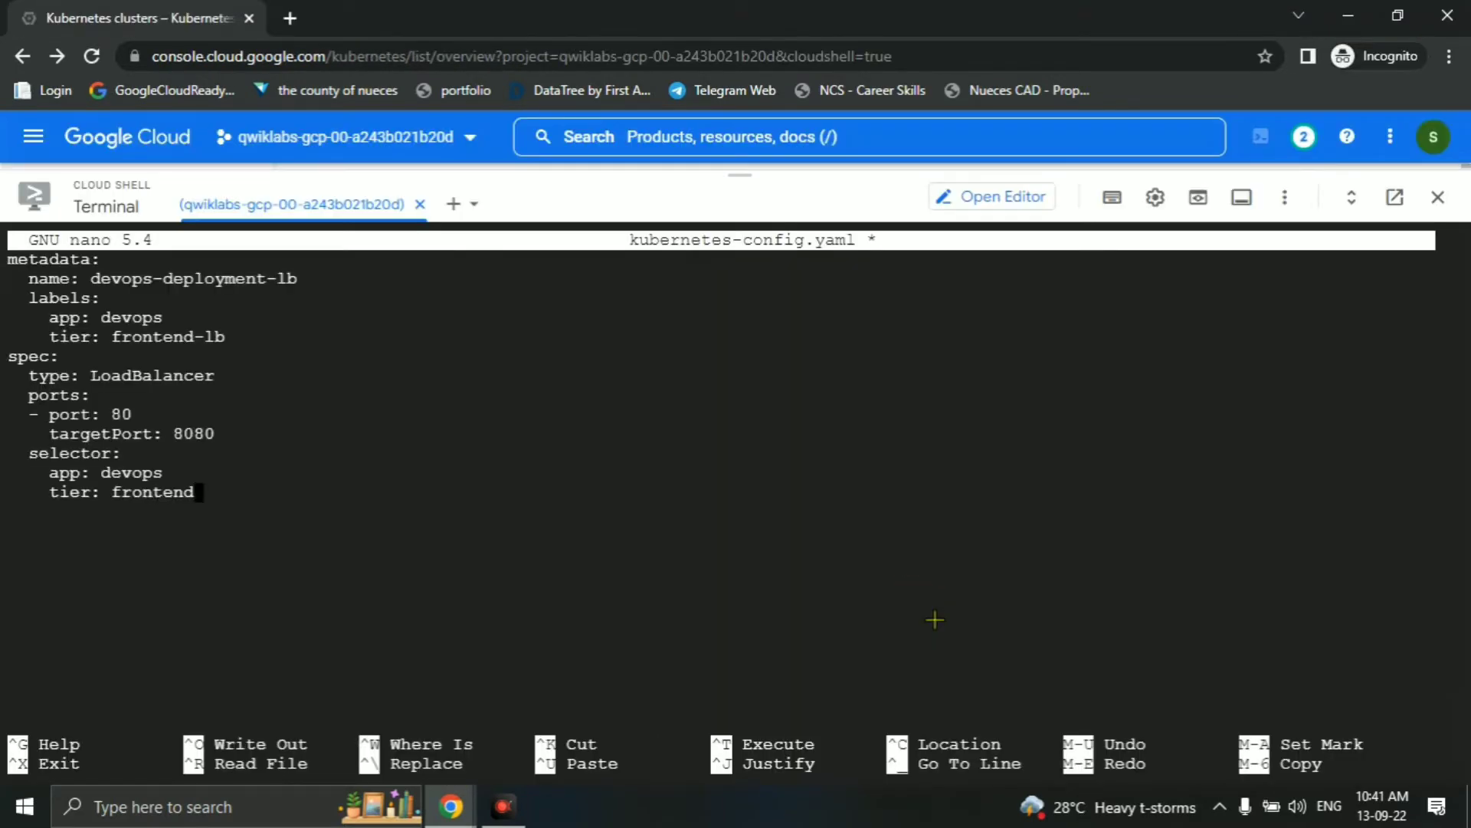
Read the lab page's note on the YAML configuration and the instructions for building the Docker image.
{"action": "key", "text": "alt+Tab"}
{"action": "scroll", "coordinate": [825, 619], "scroll_direction": "down", "scroll_amount": 8}
{"action": "scroll", "coordinate": [826, 619], "scroll_direction": "down", "scroll_amount": 10}
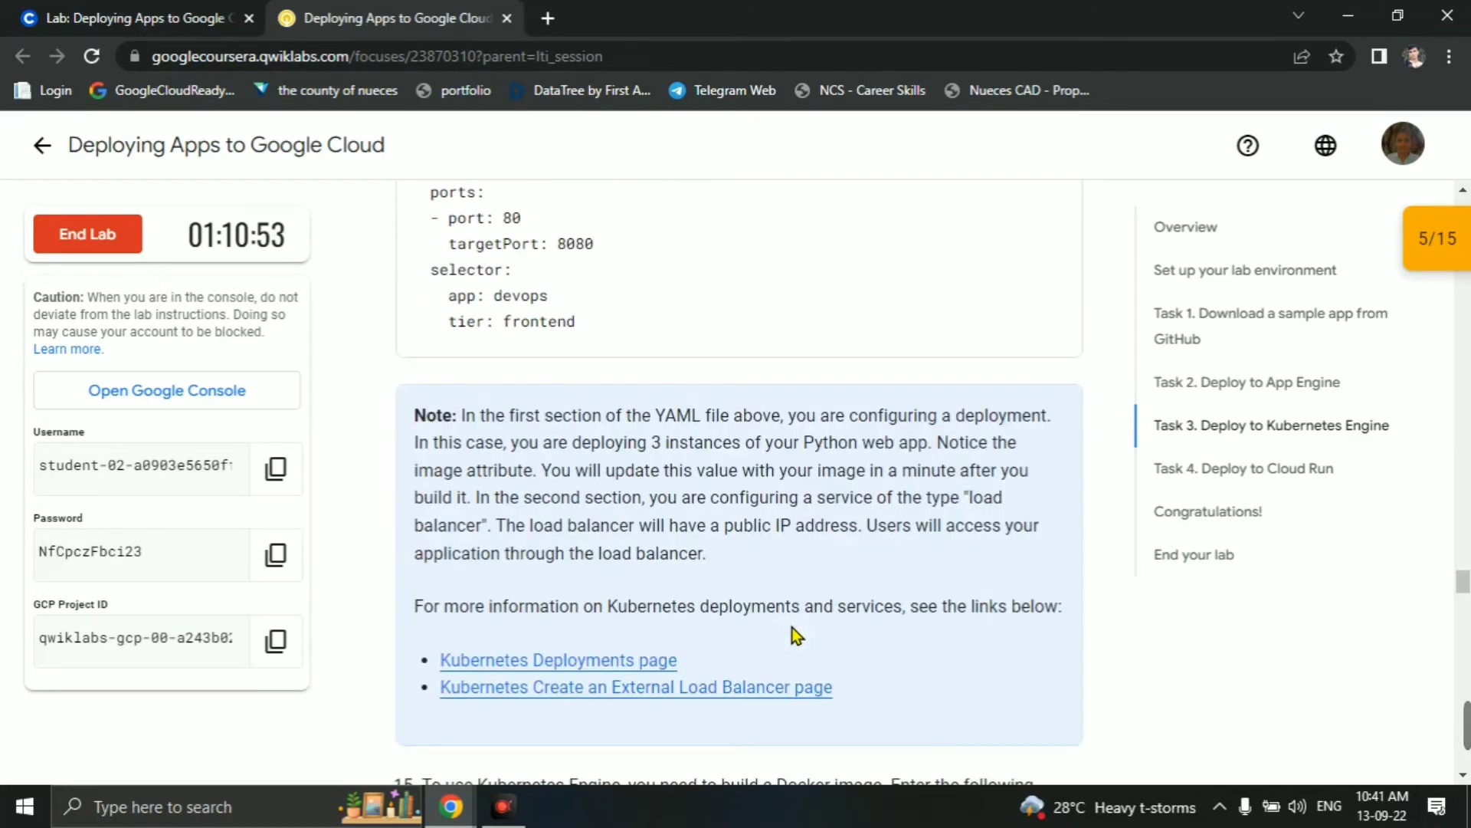
{"action": "key", "text": "alt+Tab"}
{"action": "key", "text": "alt+Tab"}
{"action": "scroll", "coordinate": [784, 603], "scroll_direction": "down", "scroll_amount": 5}
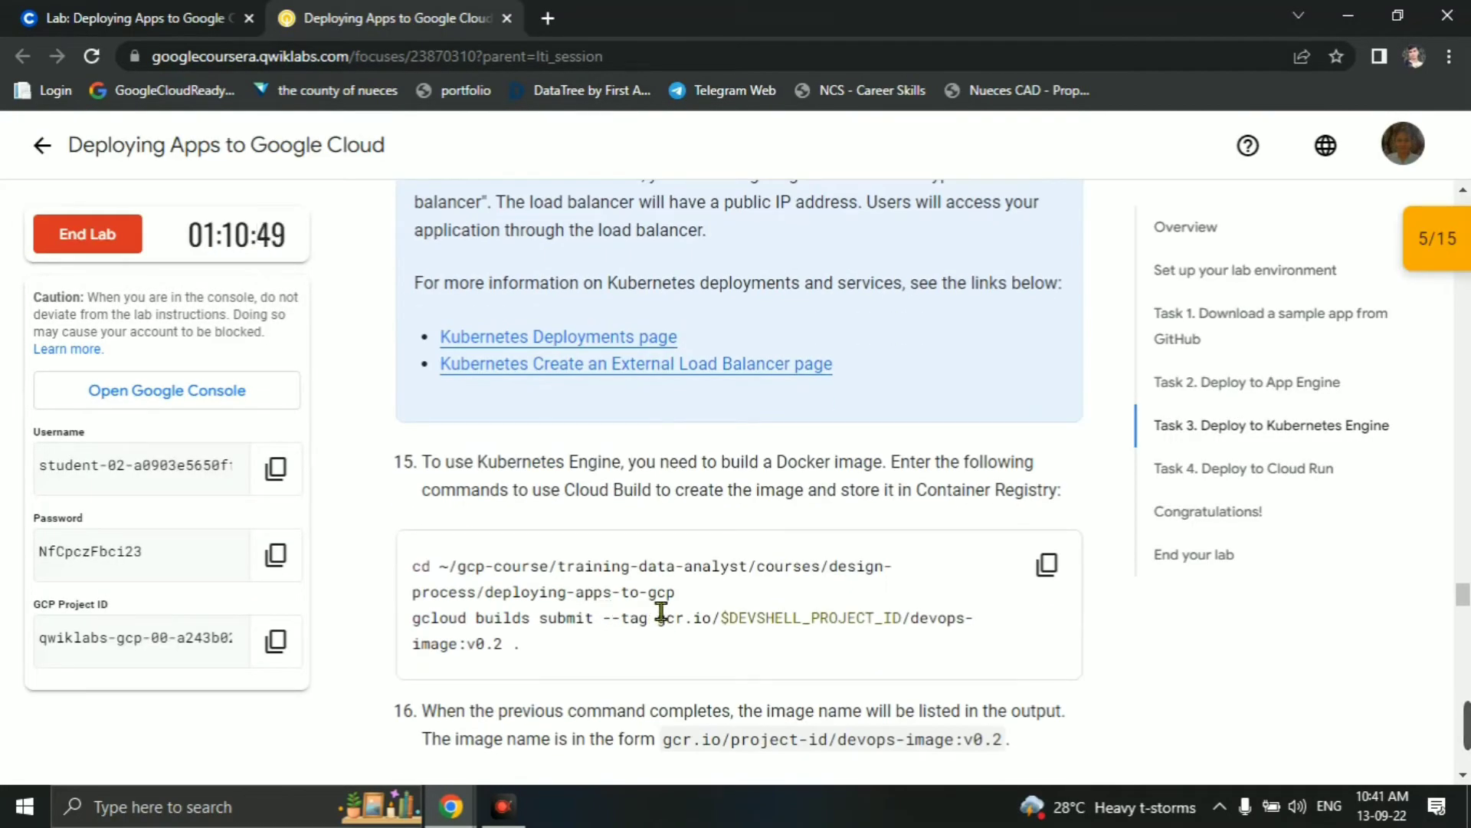
Save the pasted configuration as kubernetes-config.yaml and exit nano.
{"action": "key", "text": "alt+Tab"}
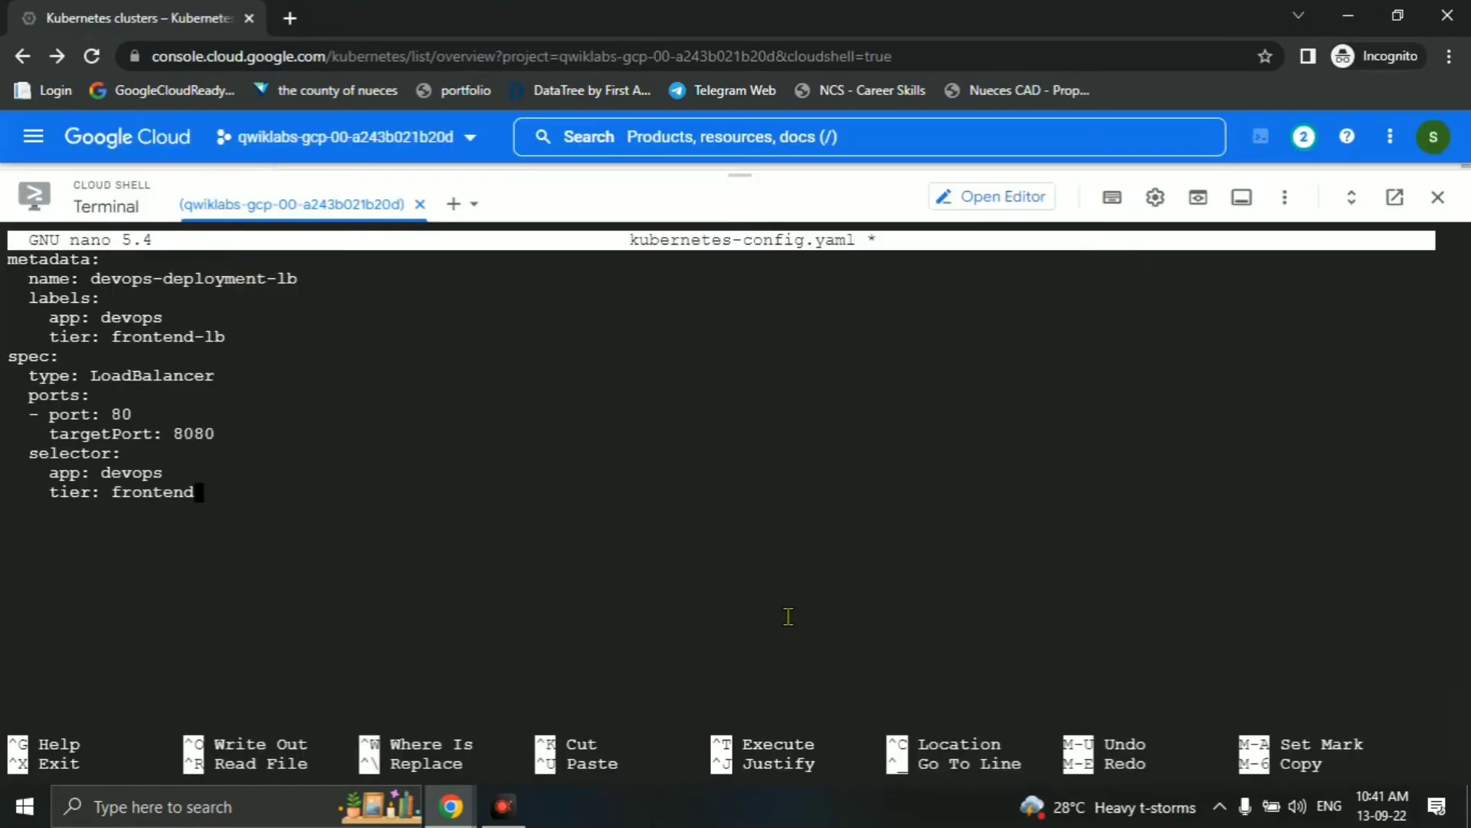
{"action": "key", "text": "ctrl+x"}
{"action": "key", "text": "y"}
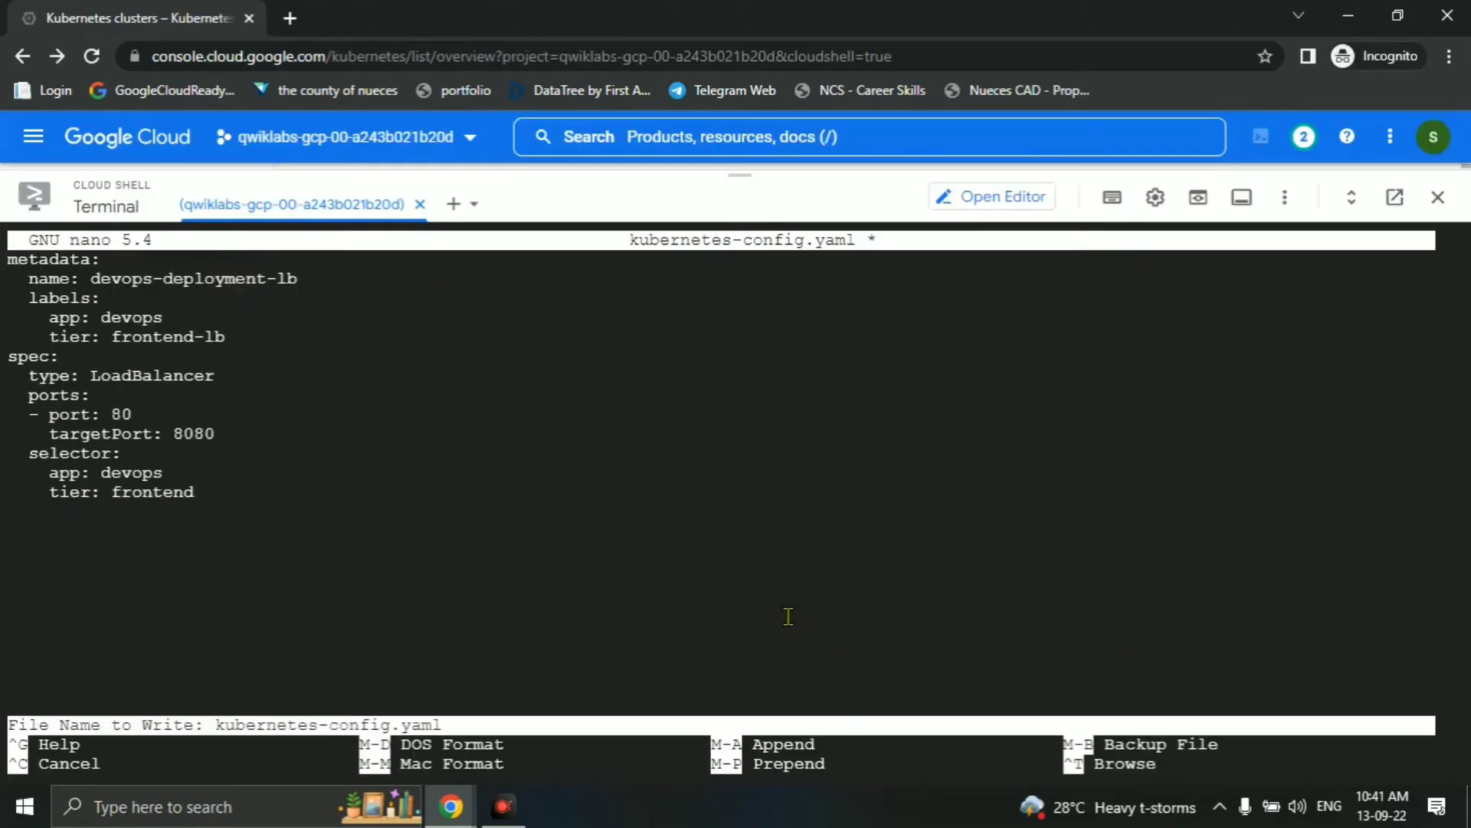
{"action": "key", "text": "Return"}
Copy the lab's cd and gcloud builds submit commands and run them in Cloud Shell to build devops-image:v0.2.
{"action": "key", "text": "alt+Tab"}
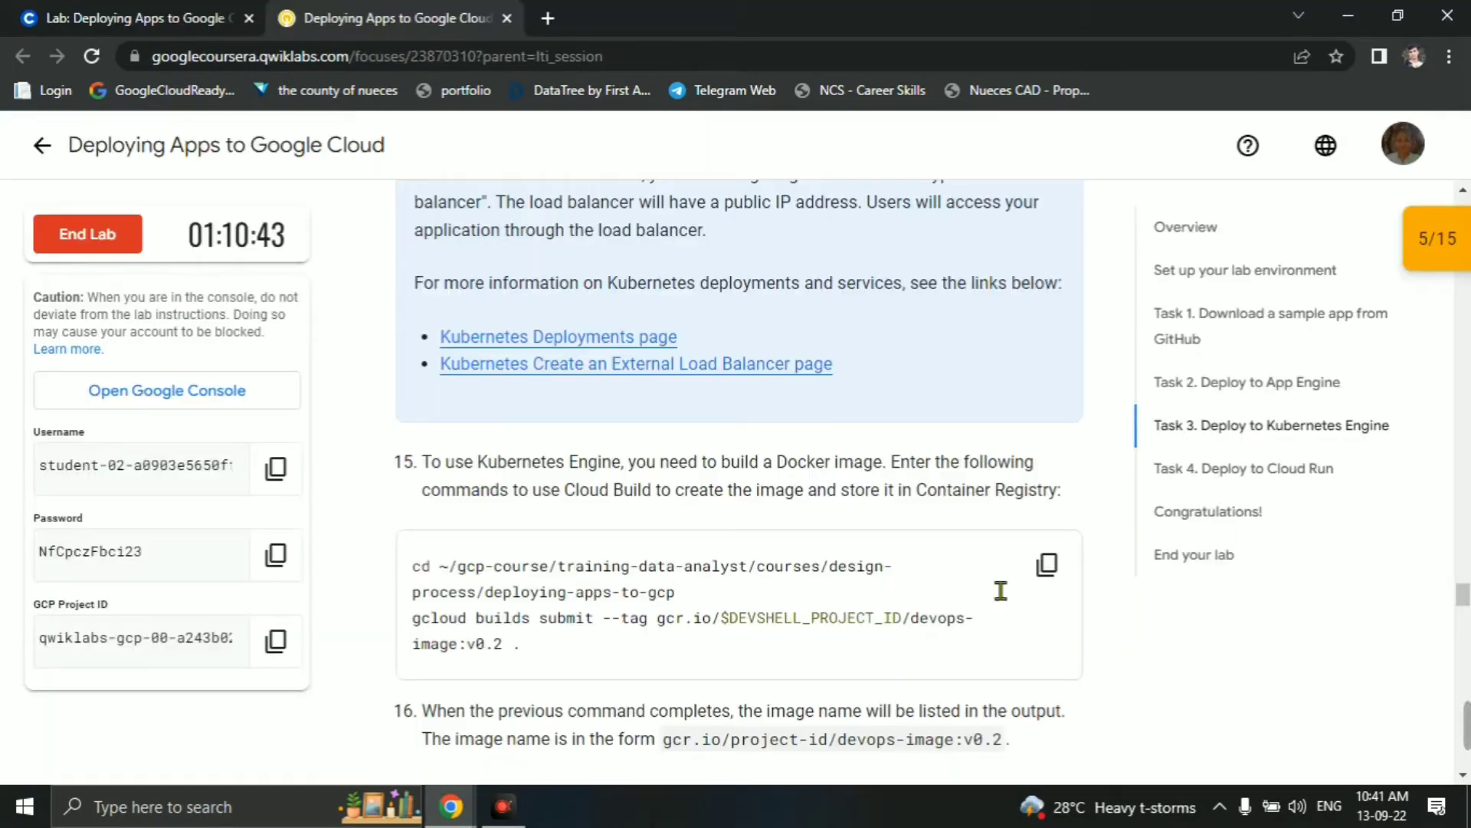
{"action": "left_click", "coordinate": [1064, 575]}
{"action": "key", "text": "alt+Tab"}
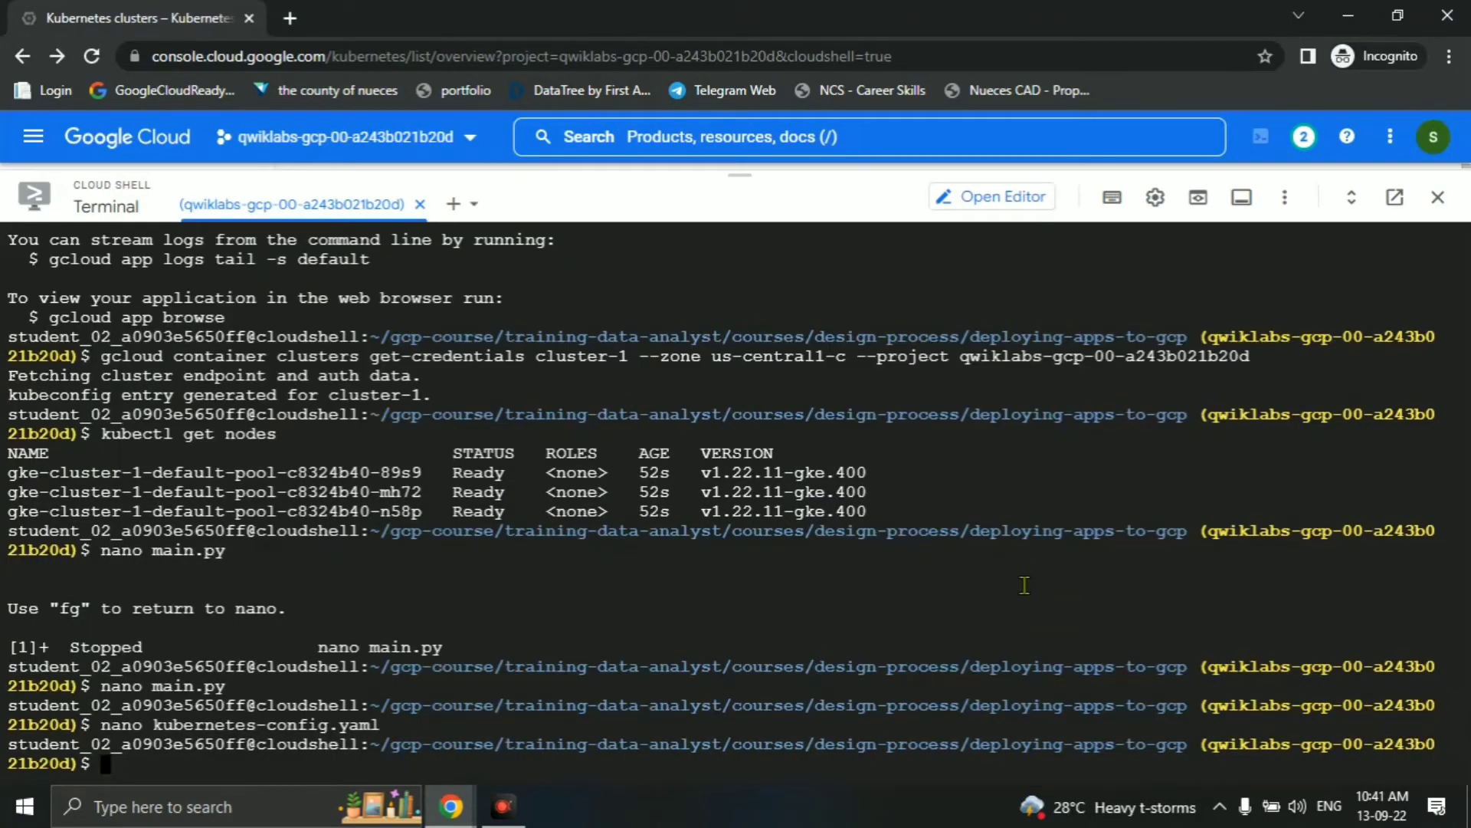
{"action": "key", "text": "ctrl+v"}
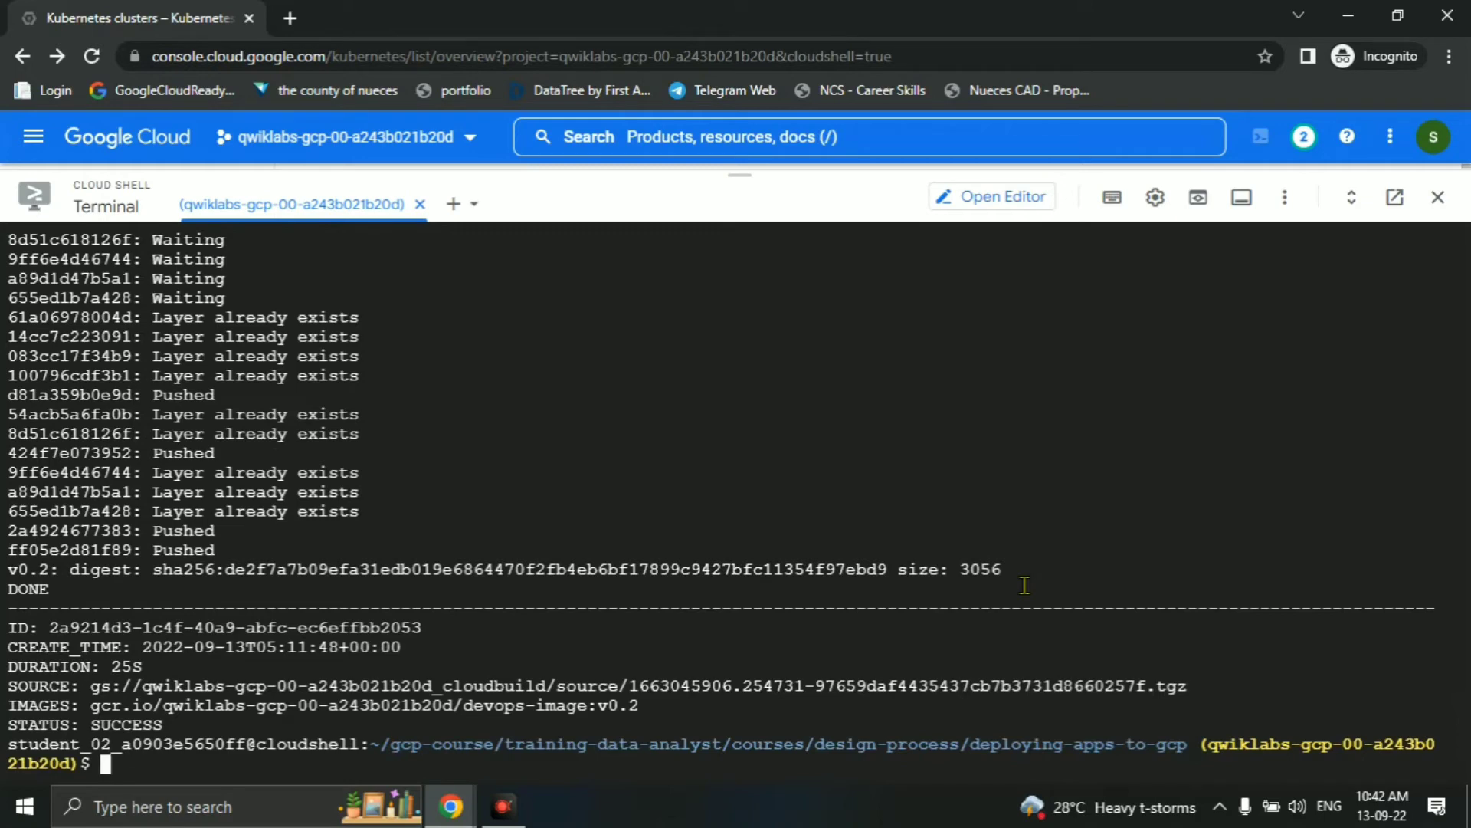
Read the lab instructions for putting the image name into kubernetes-config.yaml and check the image name in the build output.
{"action": "key", "text": "alt+Tab"}
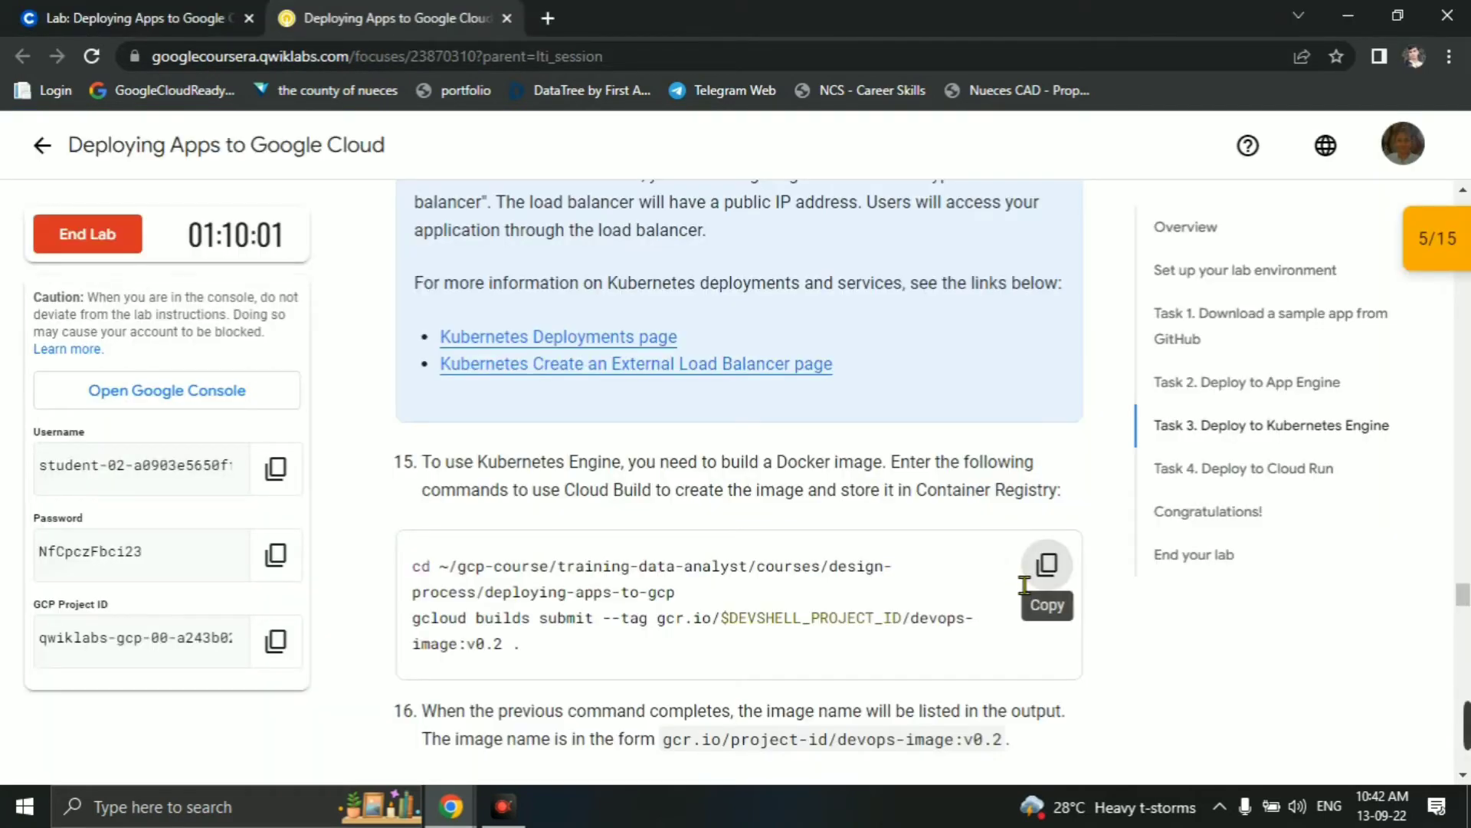
{"action": "scroll", "coordinate": [996, 591], "scroll_direction": "down", "scroll_amount": 4}
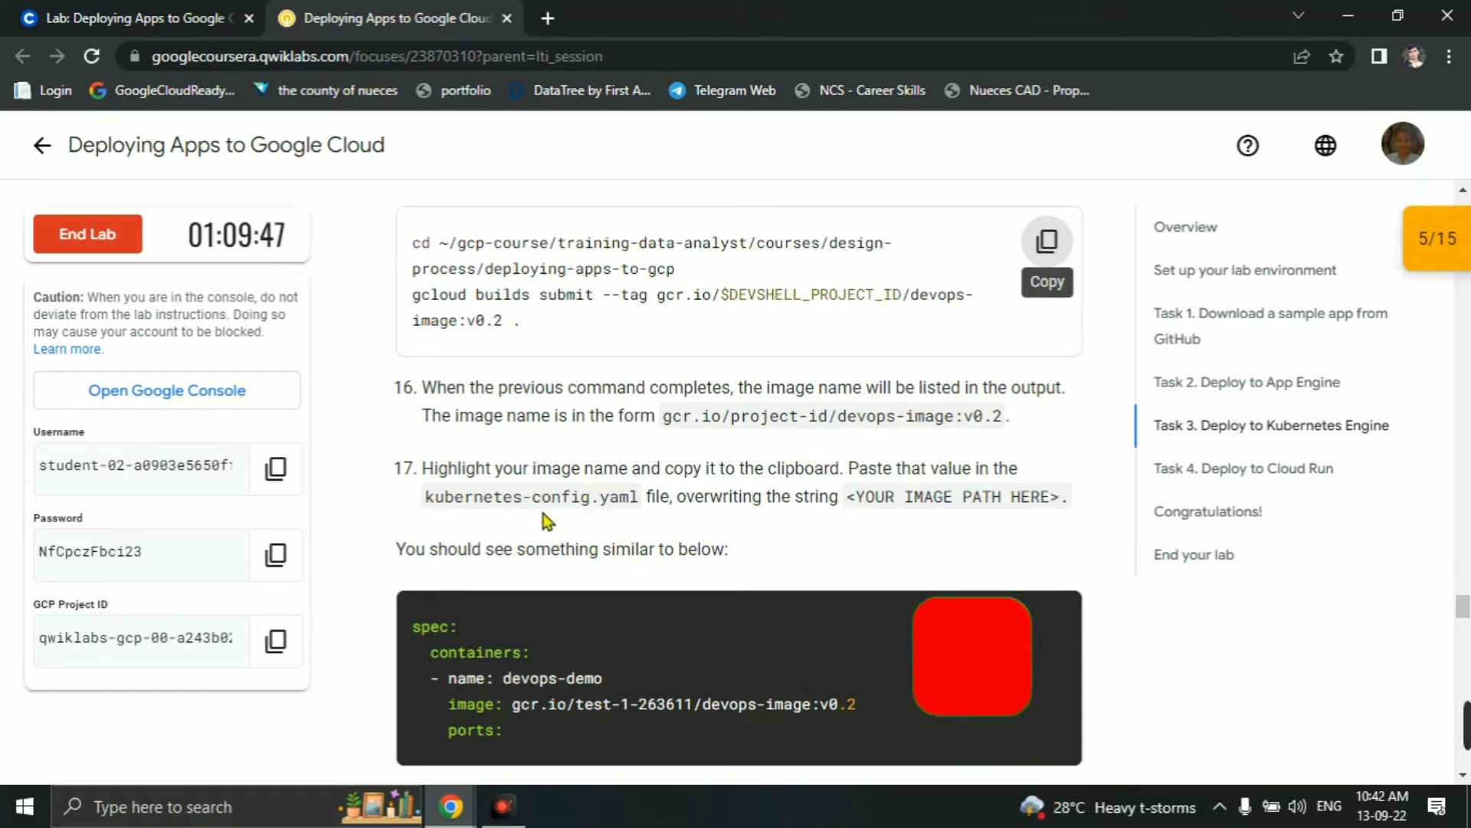
{"action": "key", "text": "alt+Tab"}
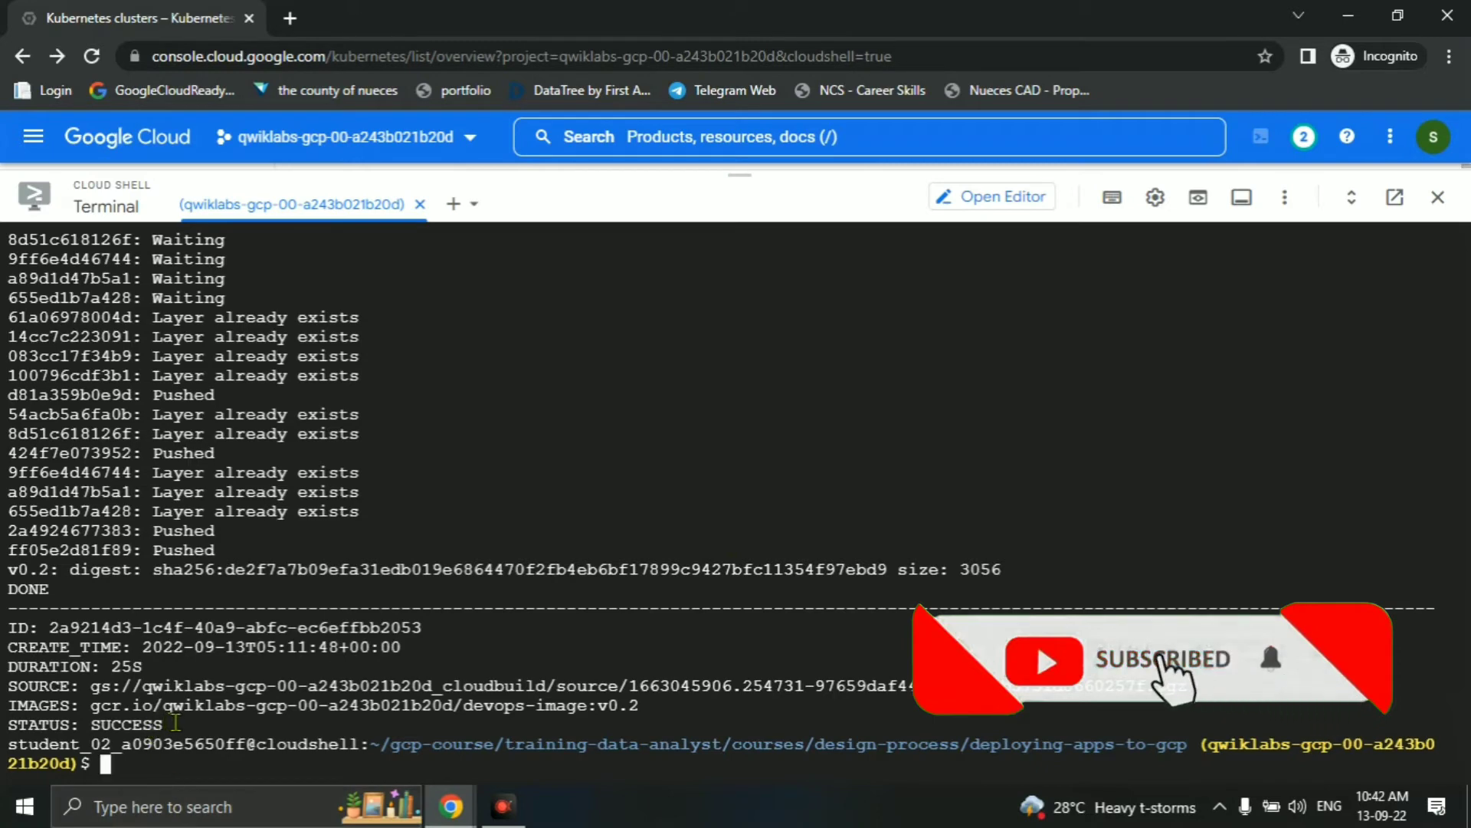
{"action": "key", "text": "alt+Tab"}
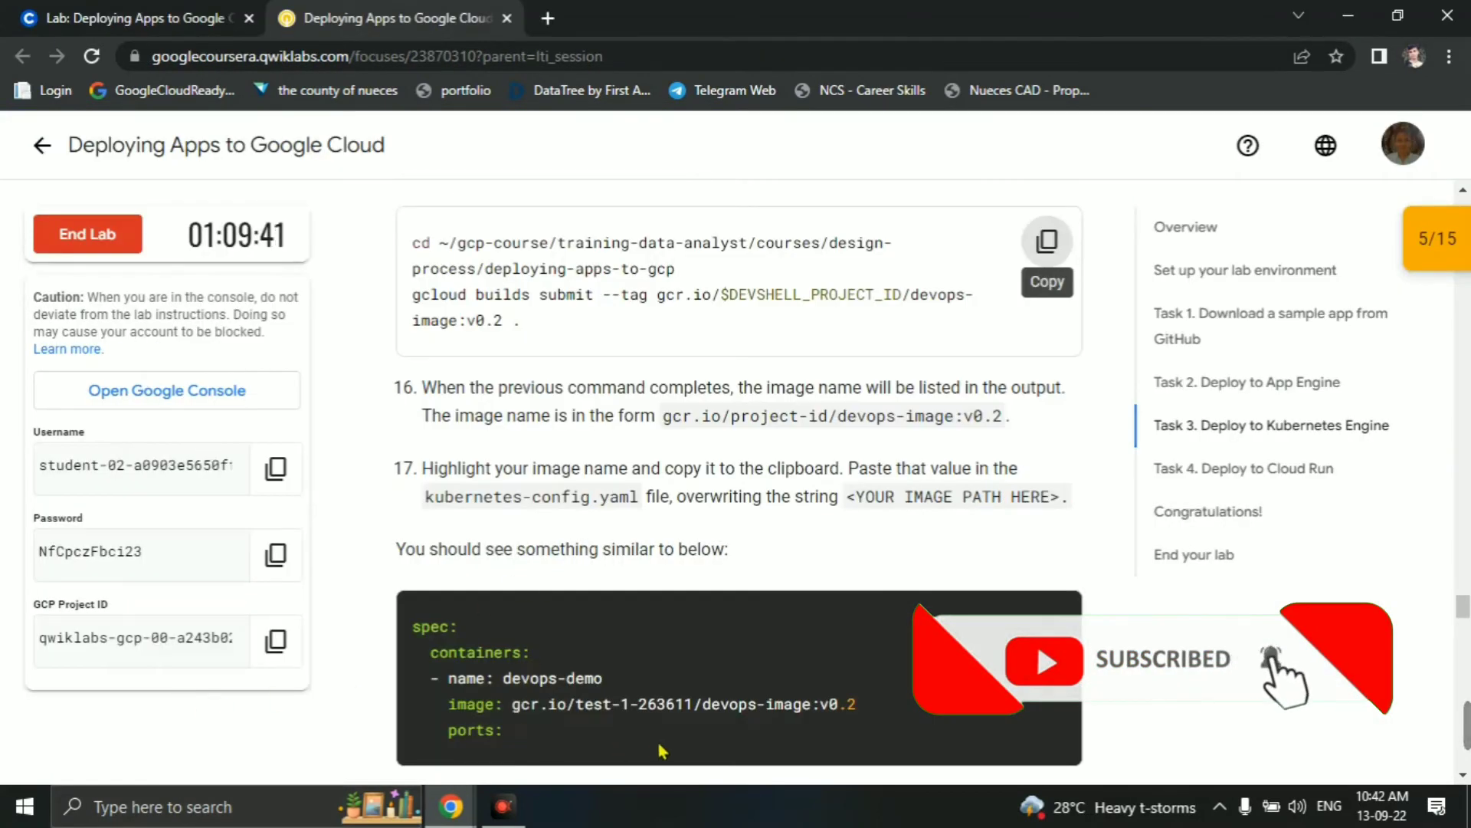
Copy the image name gcr.io/qwiklabs-gcp-00-a243b021b20d/devops-image:v0.2 from the build output and keep it in a new browser tab's address bar.
{"action": "key", "text": "alt+Tab"}
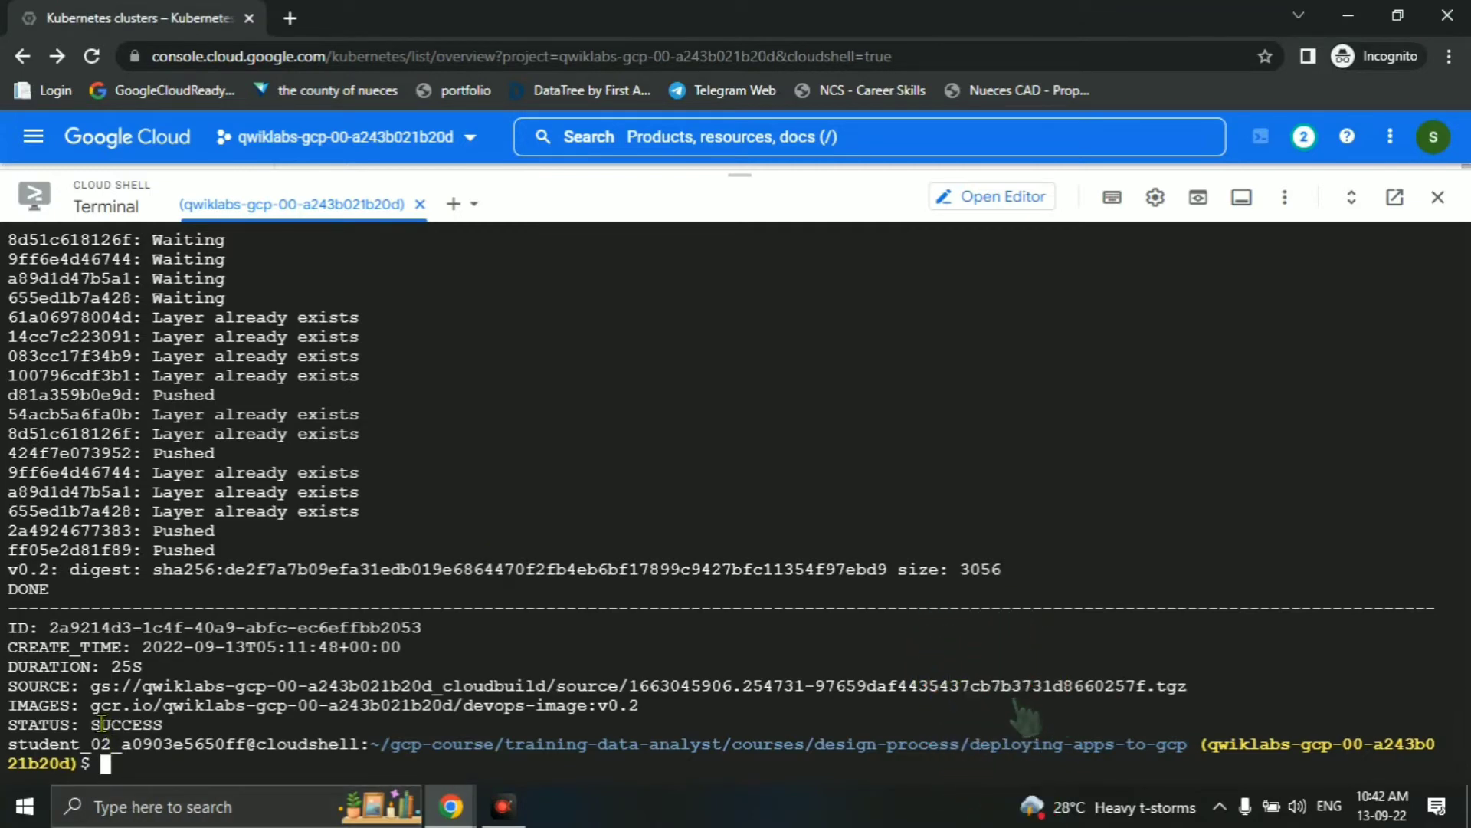
{"action": "left_click_drag", "start_coordinate": [91, 706], "coordinate": [121, 707]}
{"action": "key", "text": "ctrl+c"}
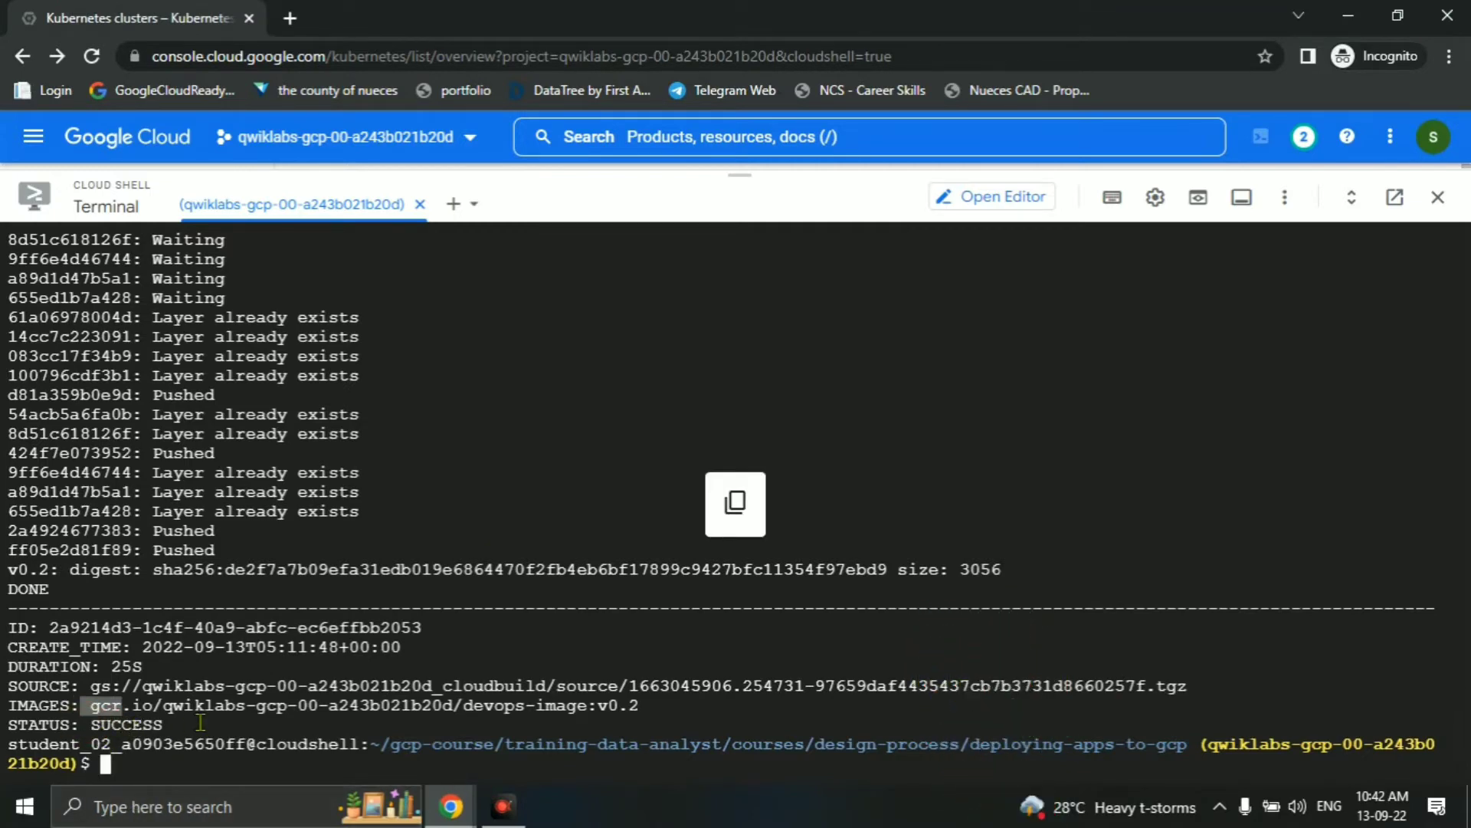
{"action": "key", "text": "alt+Tab"}
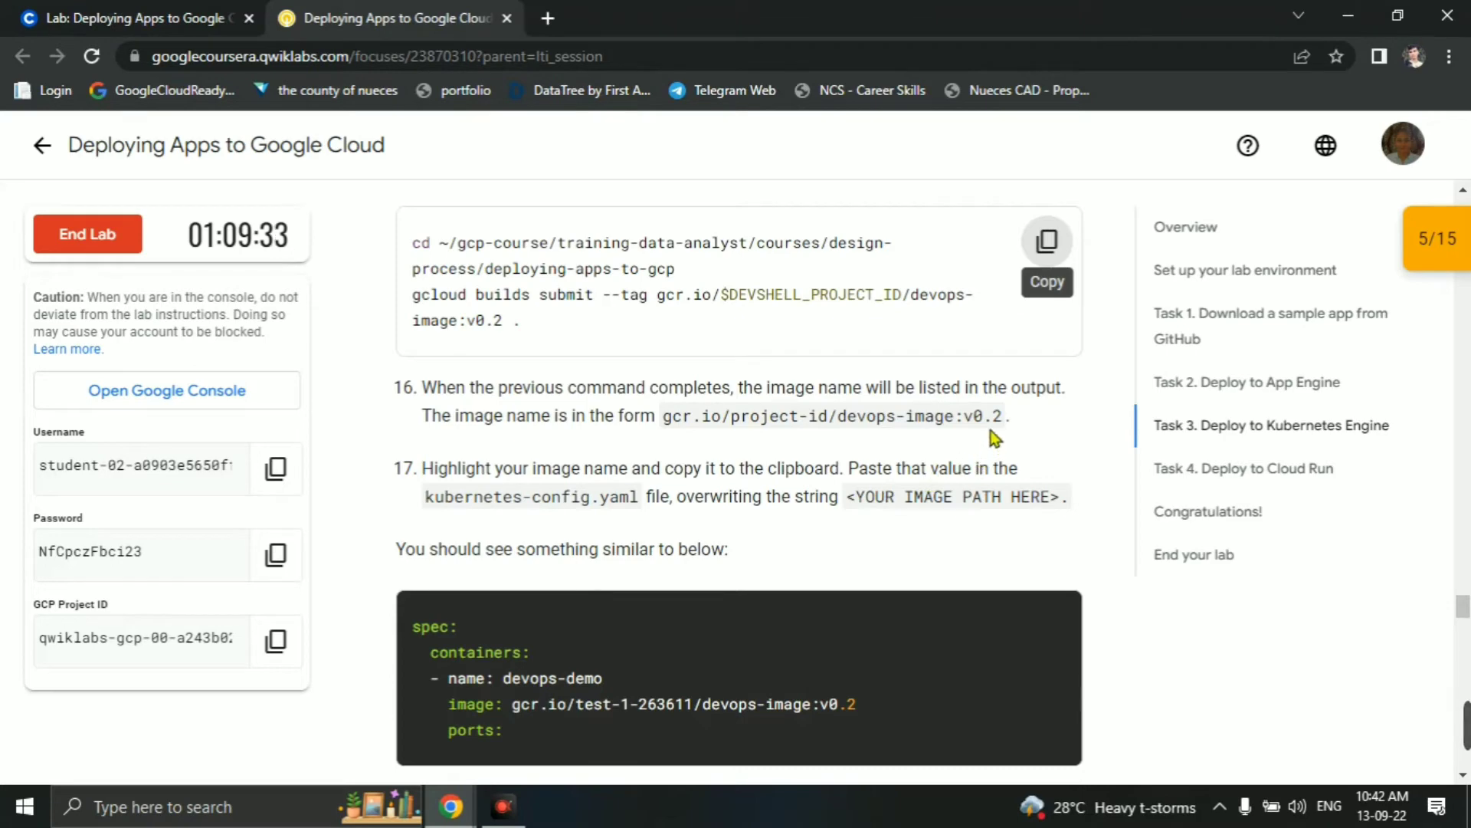
{"action": "key", "text": "alt+Tab"}
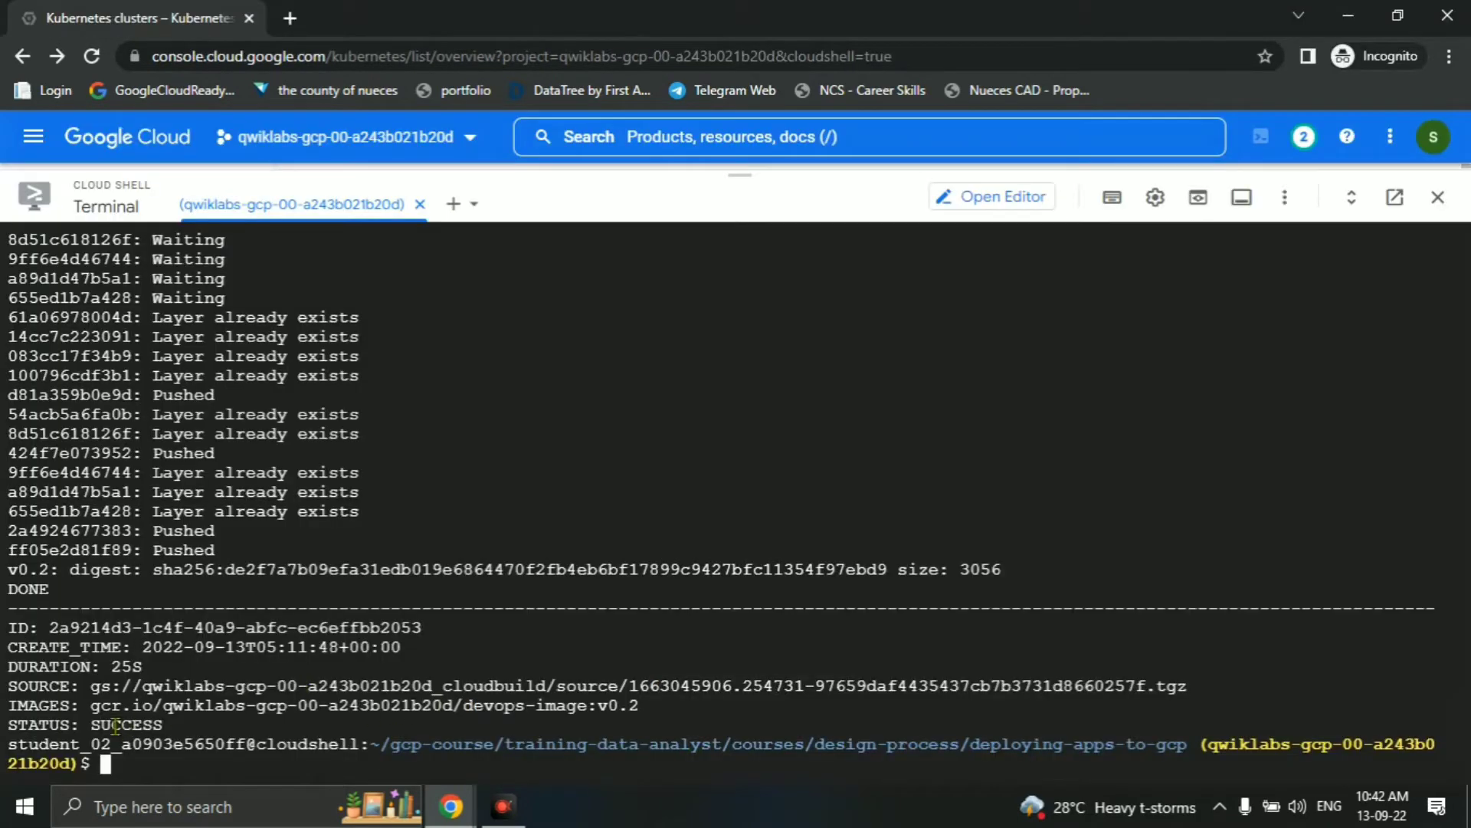
{"action": "mouse_move", "coordinate": [90, 709]}
{"action": "left_mouse_down"}
{"action": "mouse_move", "coordinate": [661, 715]}
{"action": "mouse_move", "coordinate": [443, 720]}
{"action": "mouse_move", "coordinate": [107, 763]}
{"action": "mouse_move", "coordinate": [105, 724]}
{"action": "left_mouse_up"}
{"action": "left_click", "coordinate": [656, 721]}
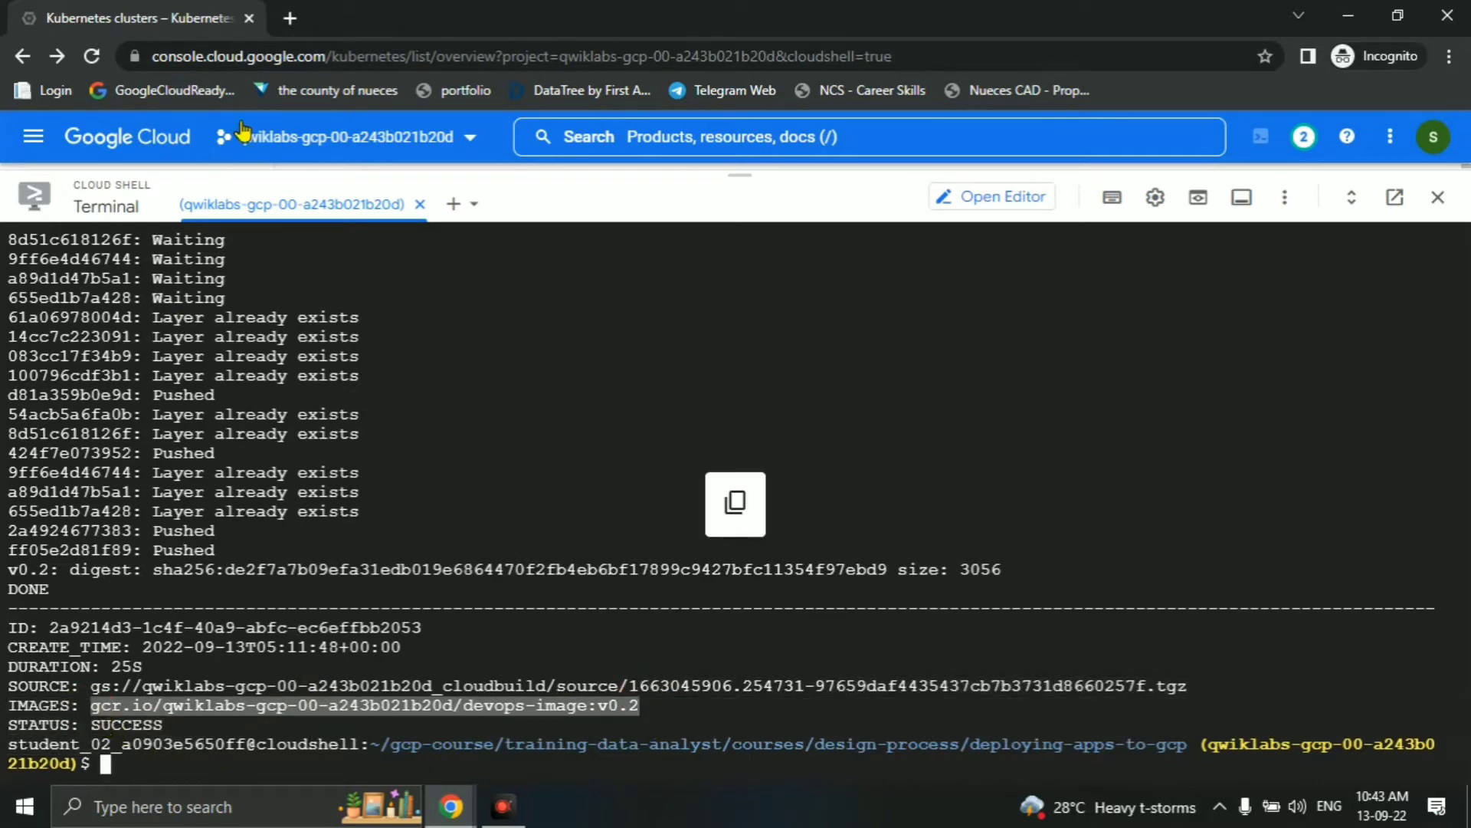
{"action": "left_click", "coordinate": [289, 18]}
{"action": "key", "text": "ctrl+v"}
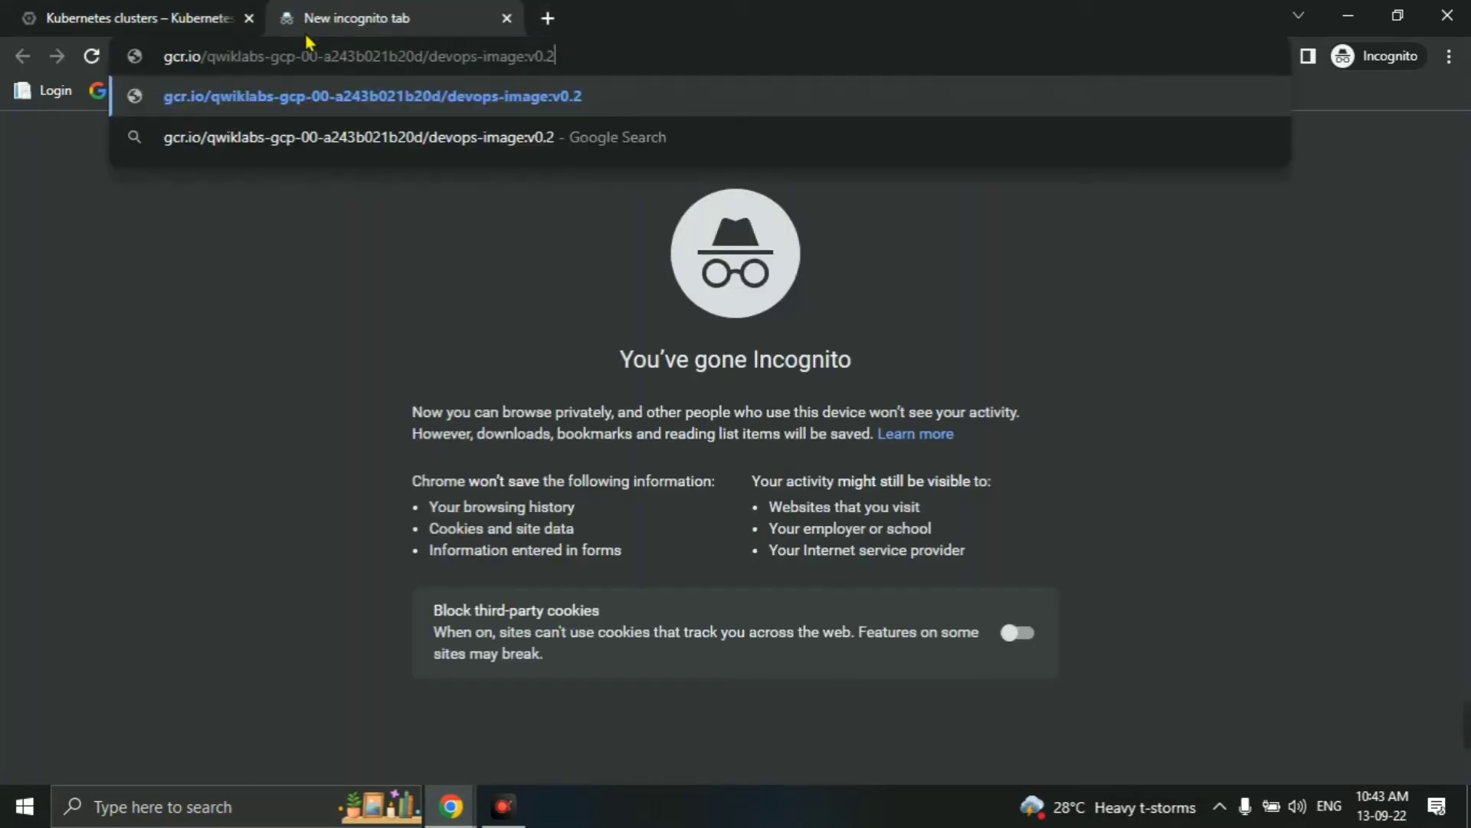
{"action": "key", "text": "ctrl+shift+Tab"}
Copy the file name kubernetes-config.yaml from the lab instructions and open that file in nano in Cloud Shell.
{"action": "key", "text": "alt+Tab"}
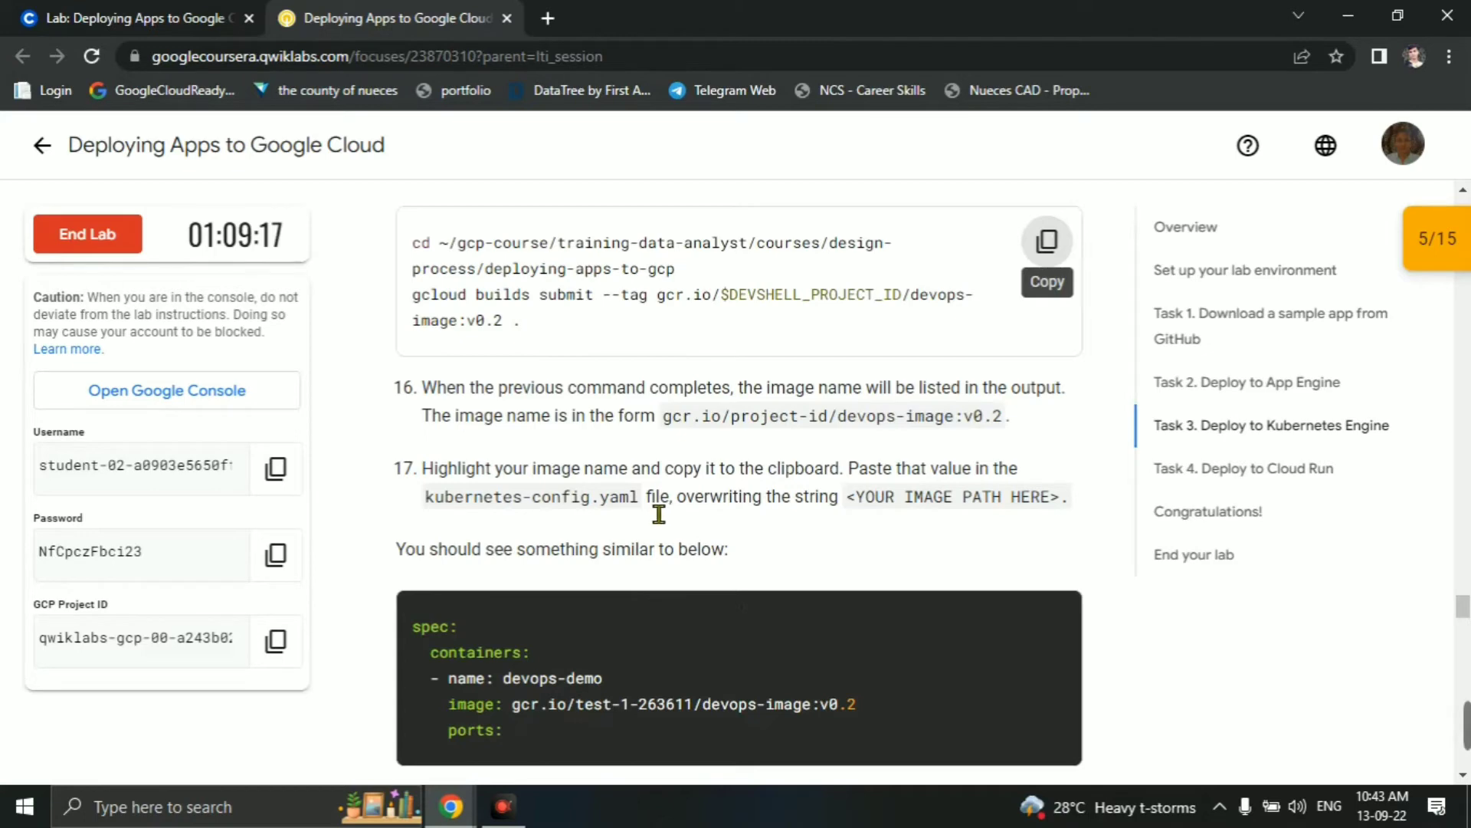
{"action": "left_click_drag", "start_coordinate": [641, 500], "coordinate": [429, 502]}
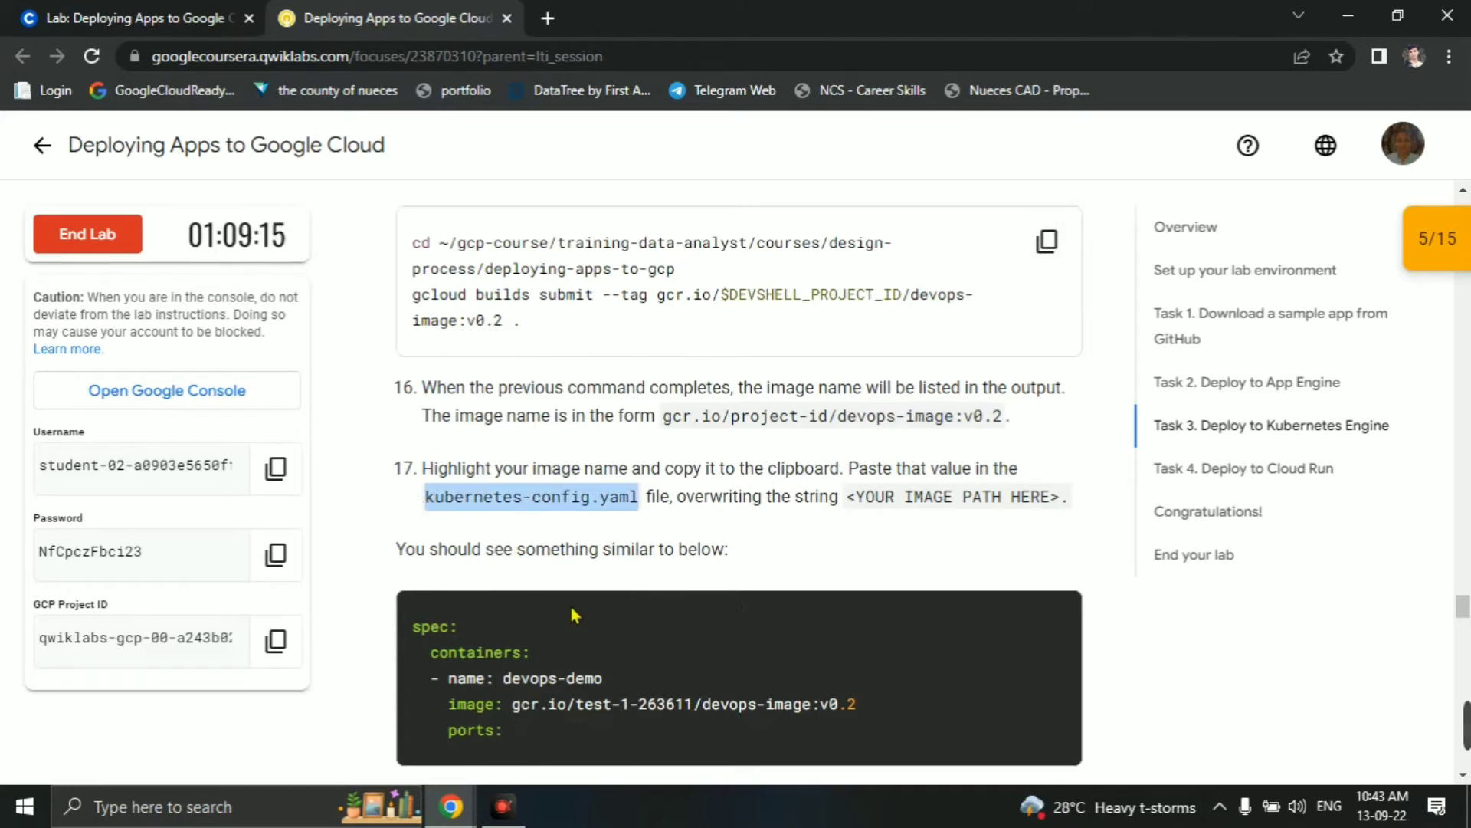
{"action": "key", "text": "alt+Tab"}
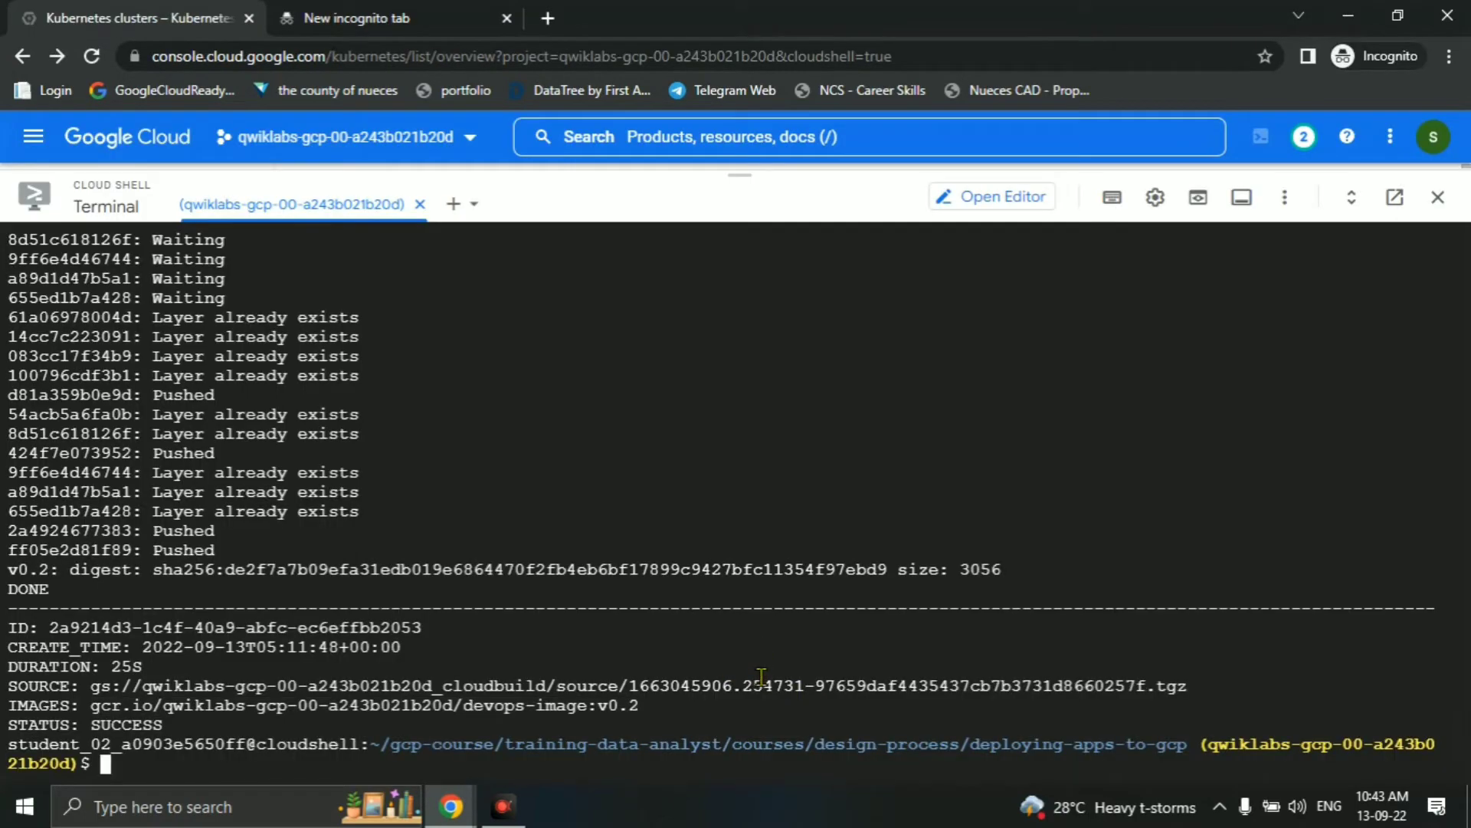
{"action": "type", "text": "nano"}
{"action": "key", "text": "ctrl+v"}
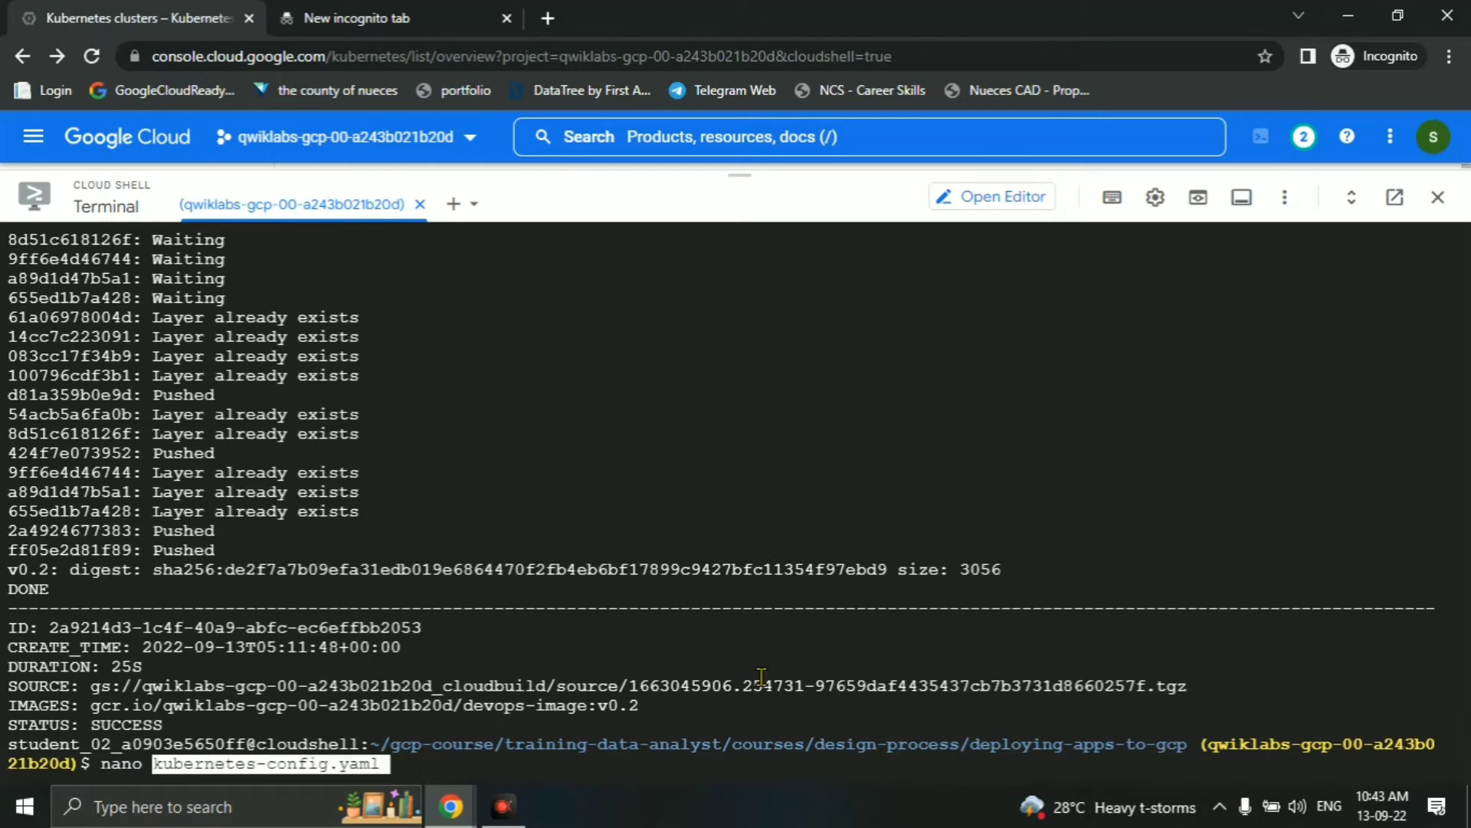
{"action": "key", "text": "Return"}
Delete the placeholder <YOUR IMAGE PATH HERE> from the devops-demo container's image line in kubernetes-config.yaml.
{"action": "key", "text": "alt+Tab"}
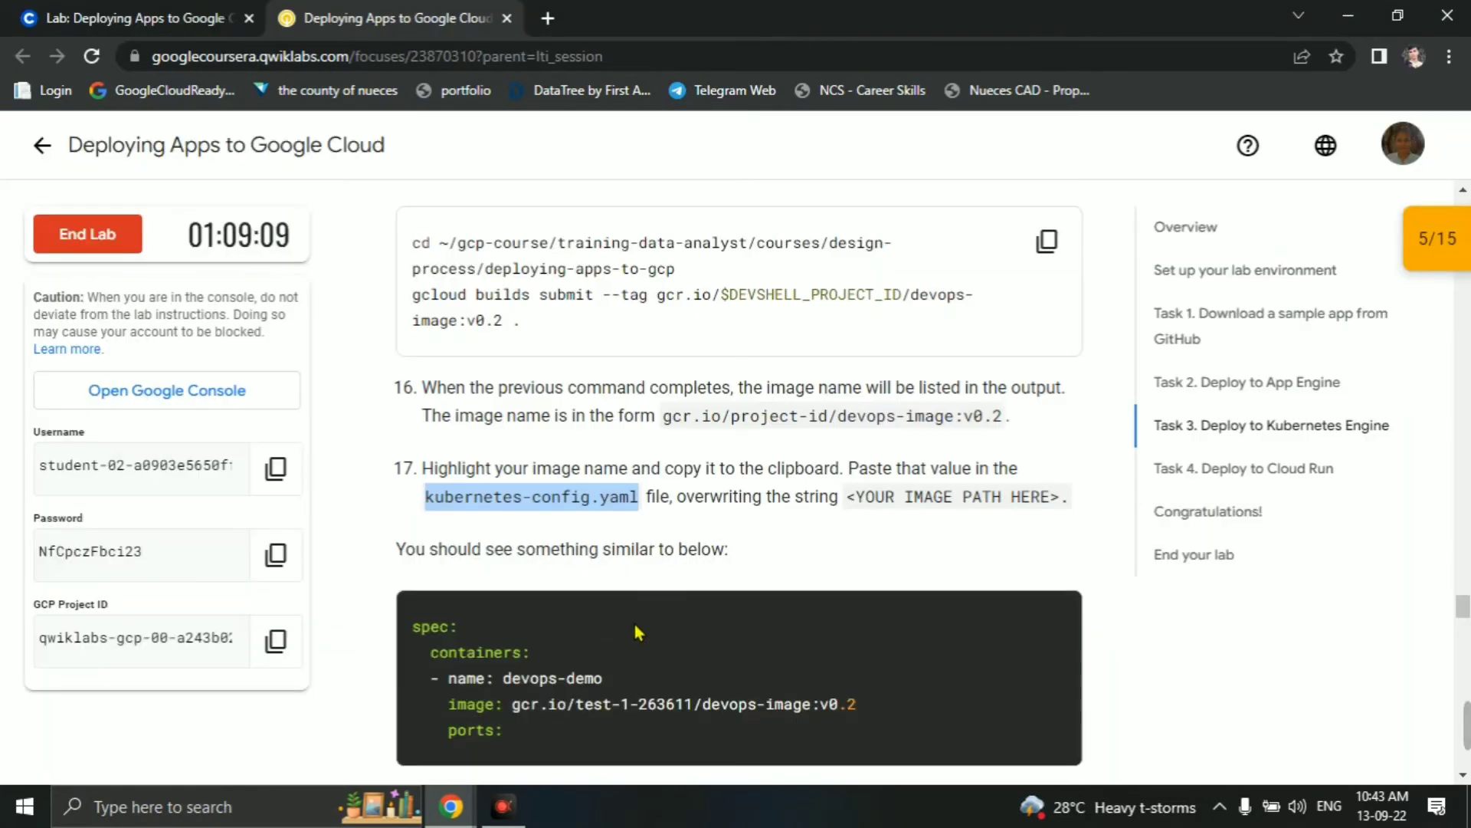
{"action": "scroll", "coordinate": [659, 625], "scroll_direction": "down", "scroll_amount": 3}
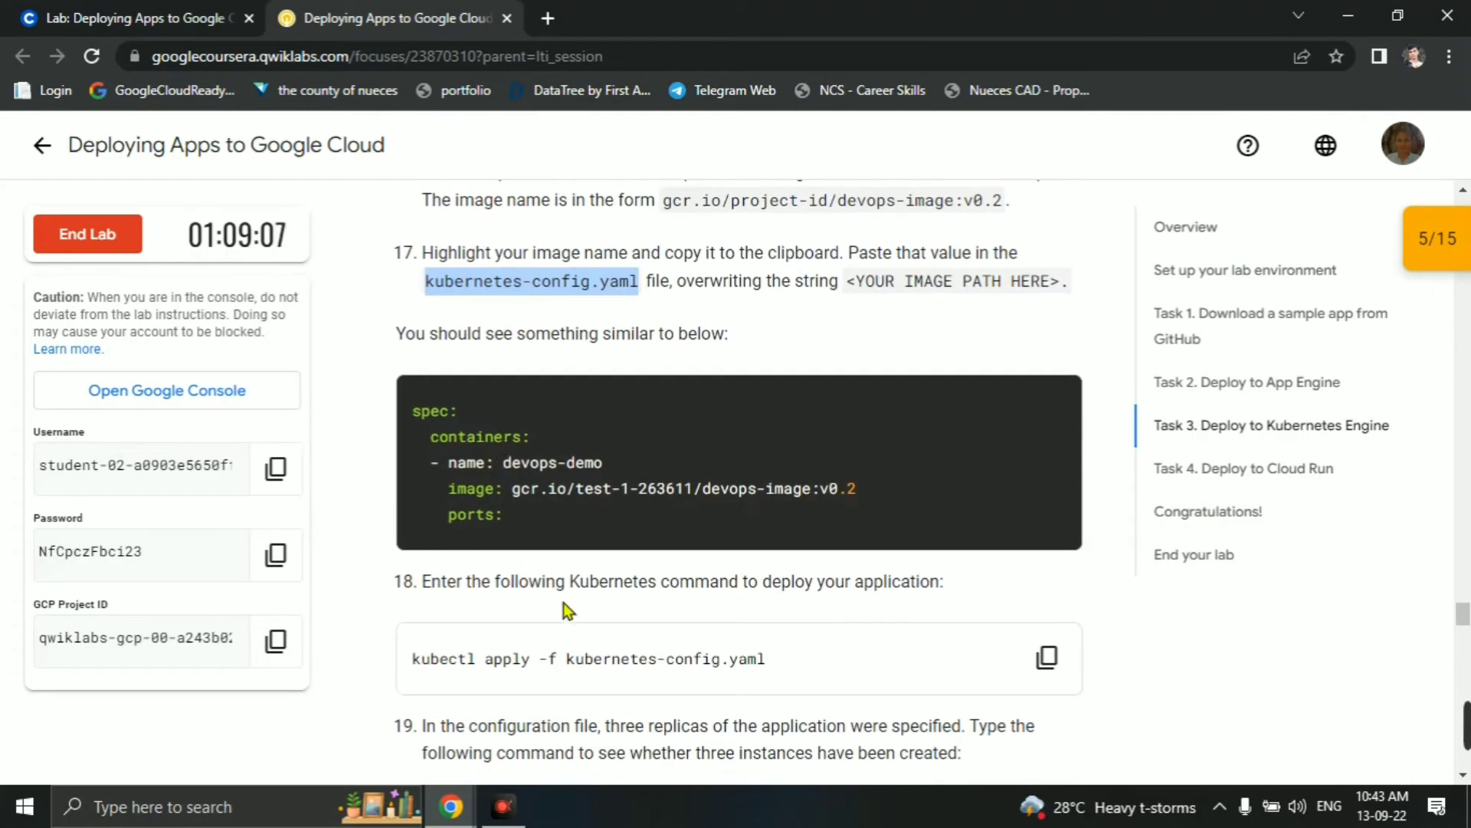
{"action": "key", "text": "alt+Tab"}
{"action": "key", "text": "Down"}
{"action": "key", "text": "Down"}
{"action": "key", "text": "Down"}
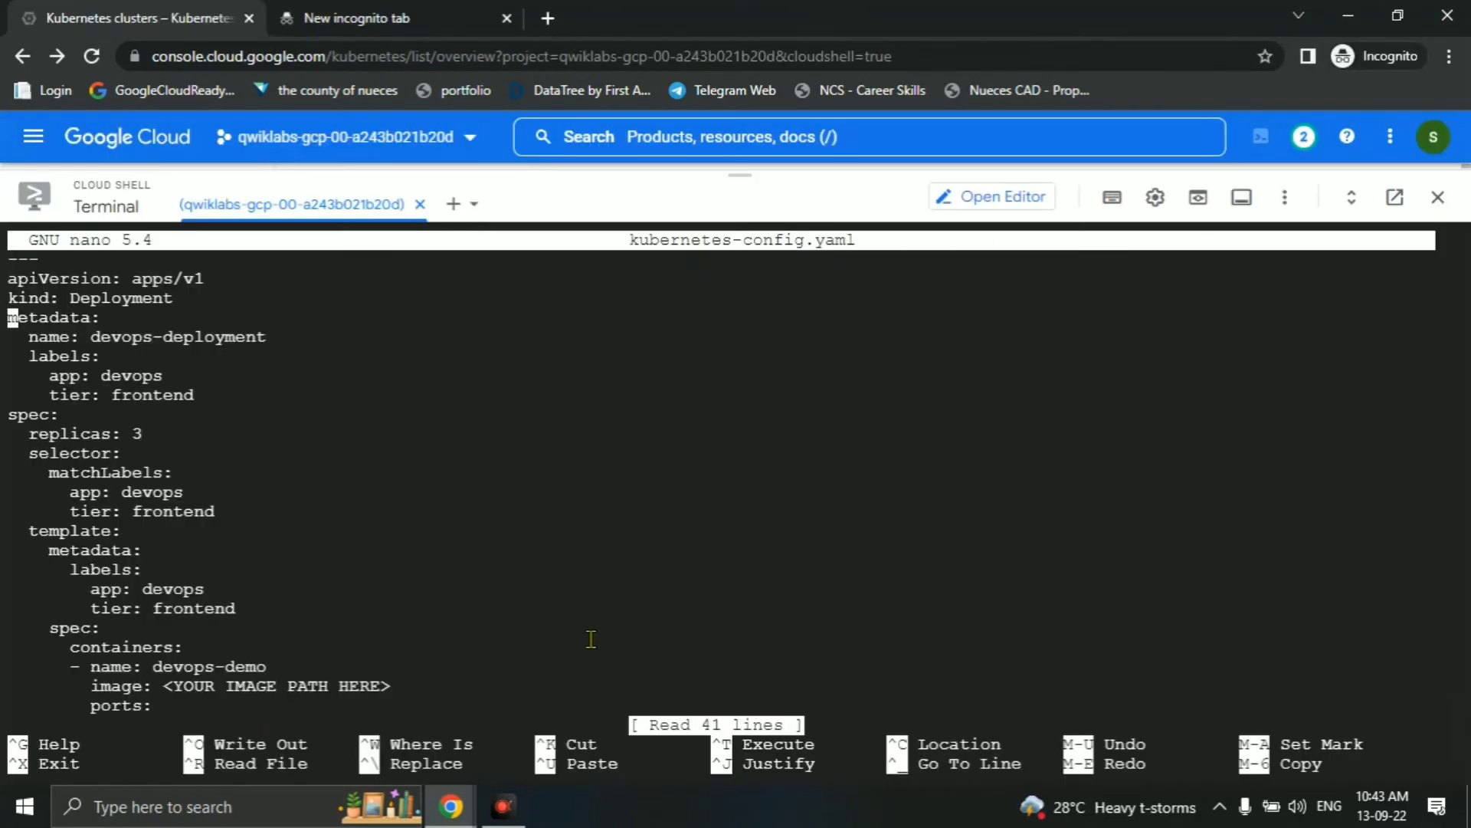
{"action": "key", "text": "Down"}
{"action": "key", "text": "Down"}
{"action": "key", "text": "Down"}
{"action": "key", "text": "Down"}
{"action": "key", "text": "Down"}
{"action": "key", "text": "Down"}
{"action": "key", "text": "Down"}
{"action": "key", "text": "Down"}
{"action": "key", "text": "Down"}
{"action": "key", "text": "Down"}
{"action": "key", "text": "Down"}
{"action": "key", "text": "Down"}
{"action": "key", "text": "Down"}
{"action": "key", "text": "Down"}
{"action": "key", "text": "Down"}
{"action": "key", "text": "Down"}
{"action": "key", "text": "Down"}
{"action": "key", "text": "Down"}
{"action": "key", "text": "Down"}
{"action": "key", "text": "Right"}
{"action": "key", "text": "Right"}
{"action": "key", "text": "Right"}
{"action": "key", "text": "Right"}
{"action": "key", "text": "Right"}
{"action": "key", "text": "Right"}
{"action": "key", "text": "Right"}
{"action": "key", "text": "Right"}
{"action": "key", "text": "Right"}
{"action": "key", "text": "Right"}
{"action": "key", "text": "Right"}
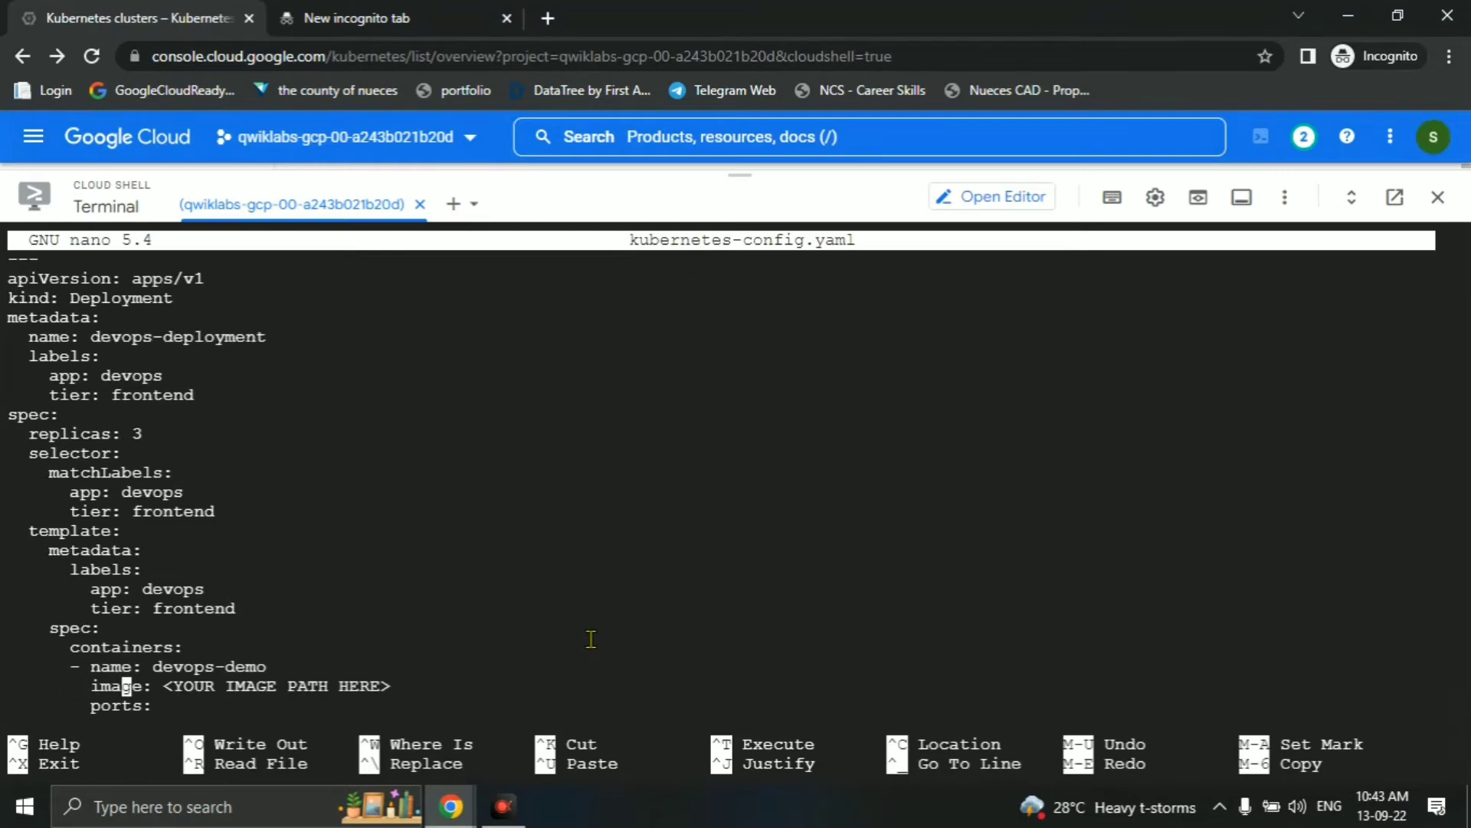
{"action": "key", "text": "Right"}
{"action": "key", "text": "Right"}
{"action": "key", "text": "Right"}
{"action": "key", "text": "Right"}
{"action": "key", "text": "Right"}
{"action": "key", "text": "Right"}
{"action": "key", "text": "Right"}
{"action": "key", "text": "Right"}
{"action": "key", "text": "Right"}
{"action": "key", "text": "Right"}
{"action": "key", "text": "Right"}
{"action": "key", "text": "Right"}
{"action": "key", "text": "Right"}
{"action": "key", "text": "Right"}
{"action": "key", "text": "Right"}
{"action": "key", "text": "Right"}
{"action": "key", "text": "Right"}
{"action": "key", "text": "Right"}
{"action": "key", "text": "Right"}
{"action": "key", "text": "Right"}
{"action": "key", "text": "Left"}
{"action": "key", "text": "BackSpace"}
{"action": "key", "text": "BackSpace"}
{"action": "key", "text": "BackSpace"}
{"action": "key", "text": "BackSpace"}
{"action": "key", "text": "BackSpace"}
{"action": "key", "text": "BackSpace"}
{"action": "key", "text": "BackSpace"}
{"action": "key", "text": "BackSpace"}
{"action": "key", "text": "BackSpace"}
{"action": "key", "text": "BackSpace"}
{"action": "key", "text": "BackSpace"}
{"action": "key", "text": "BackSpace"}
{"action": "key", "text": "BackSpace"}
{"action": "key", "text": "BackSpace"}
{"action": "key", "text": "BackSpace"}
{"action": "key", "text": "BackSpace"}
{"action": "key", "text": "BackSpace"}
{"action": "key", "text": "BackSpace"}
{"action": "key", "text": "BackSpace"}
{"action": "key", "text": "BackSpace"}
{"action": "key", "text": "BackSpace"}
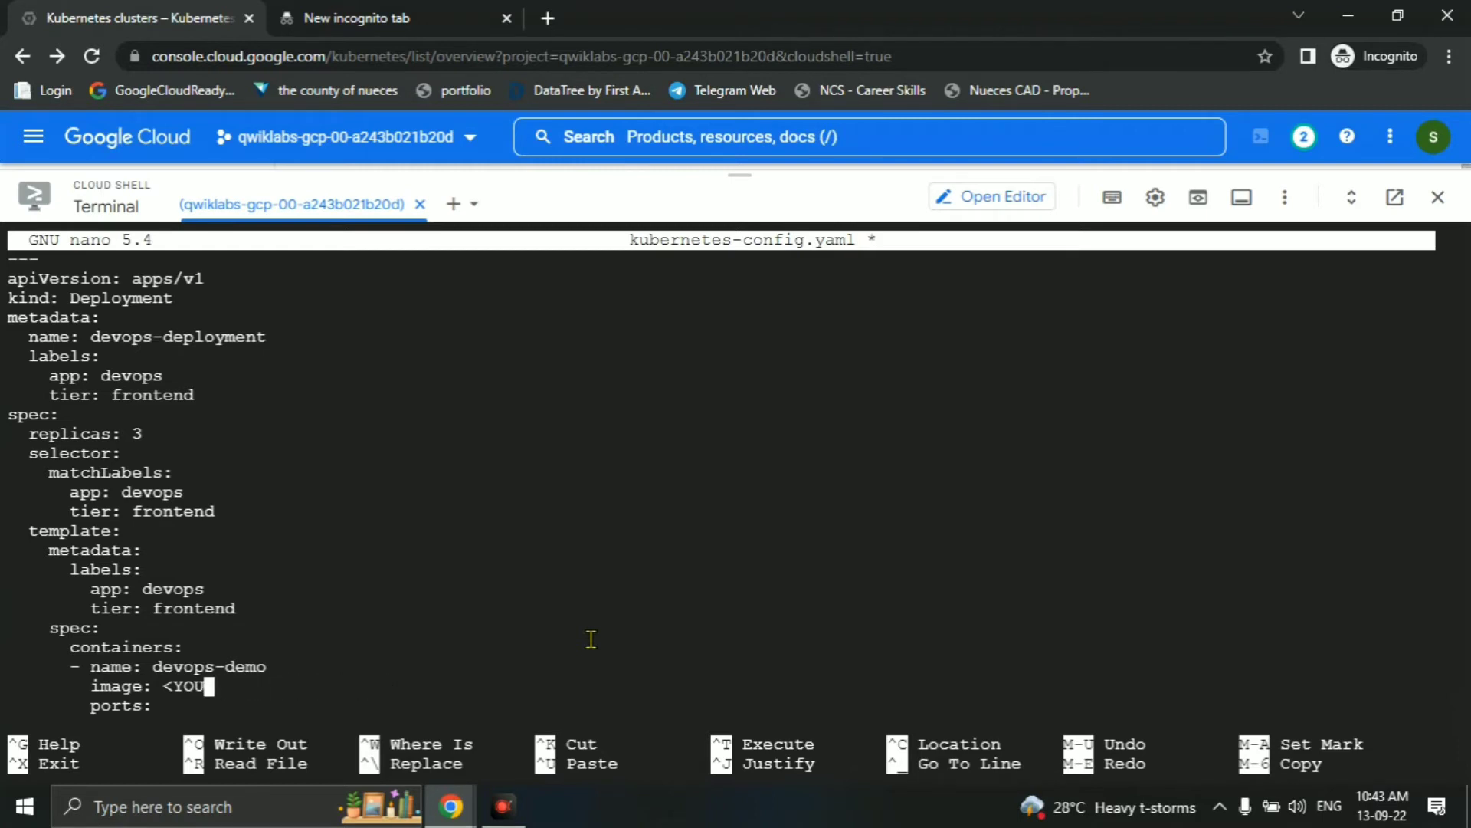
{"action": "key", "text": "BackSpace"}
Copy the image name kept in the other browser tab and paste it as the image value in kubernetes-config.yaml.
{"action": "left_click", "coordinate": [349, 15]}
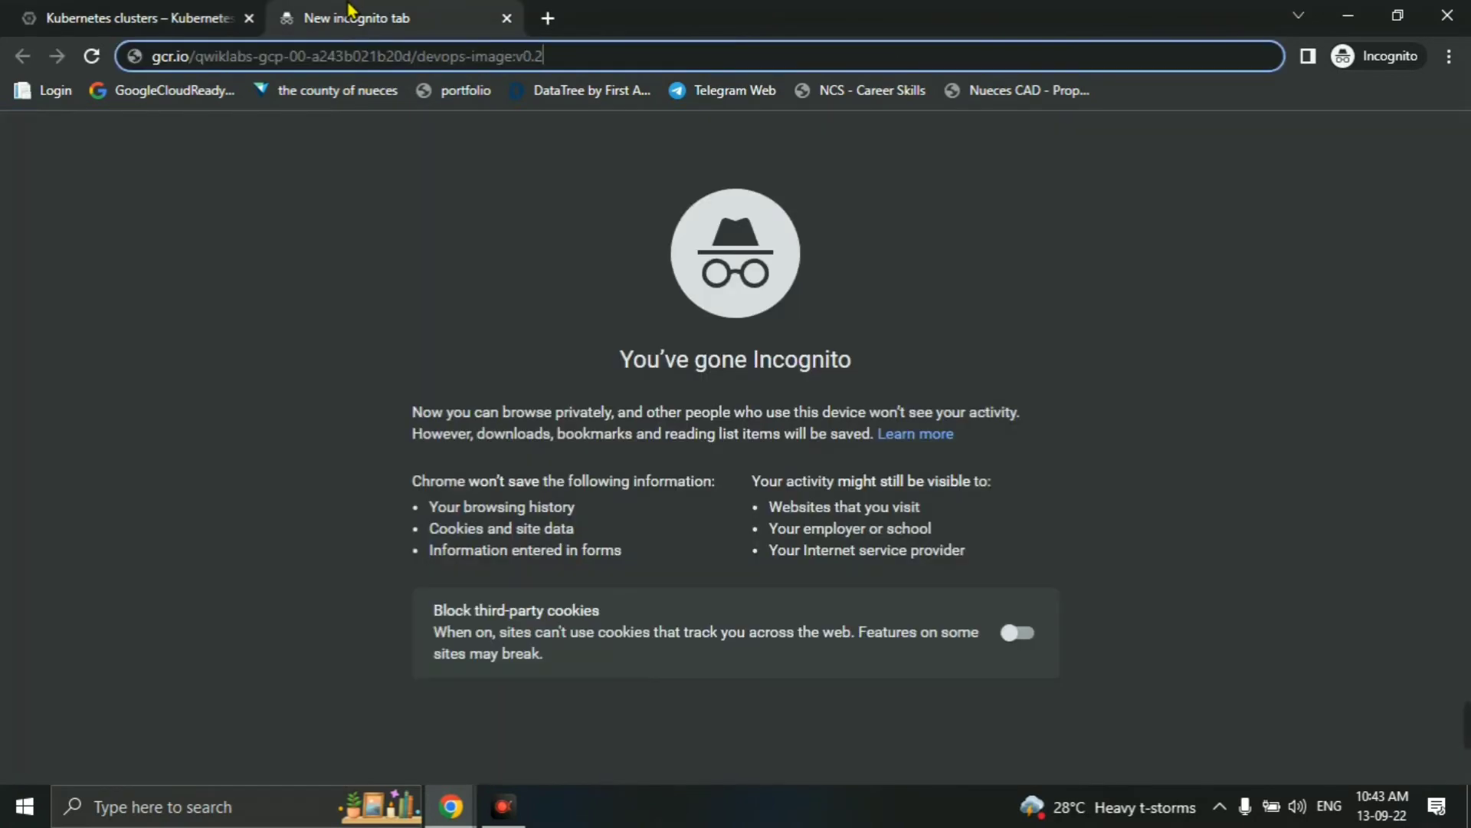
{"action": "key", "text": "ctrl+a"}
{"action": "key", "text": "ctrl+c"}
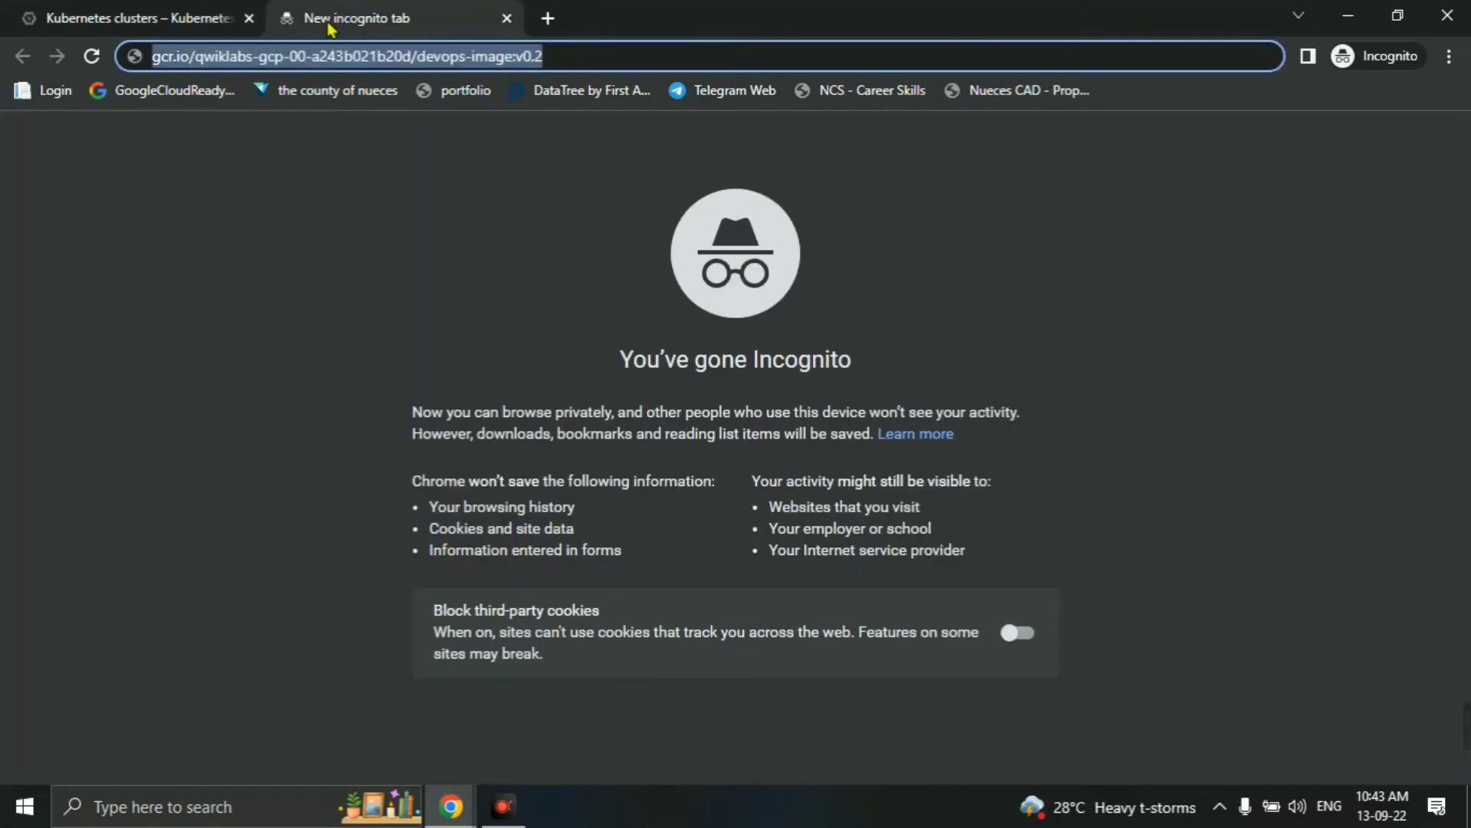
{"action": "left_click", "coordinate": [43, 15]}
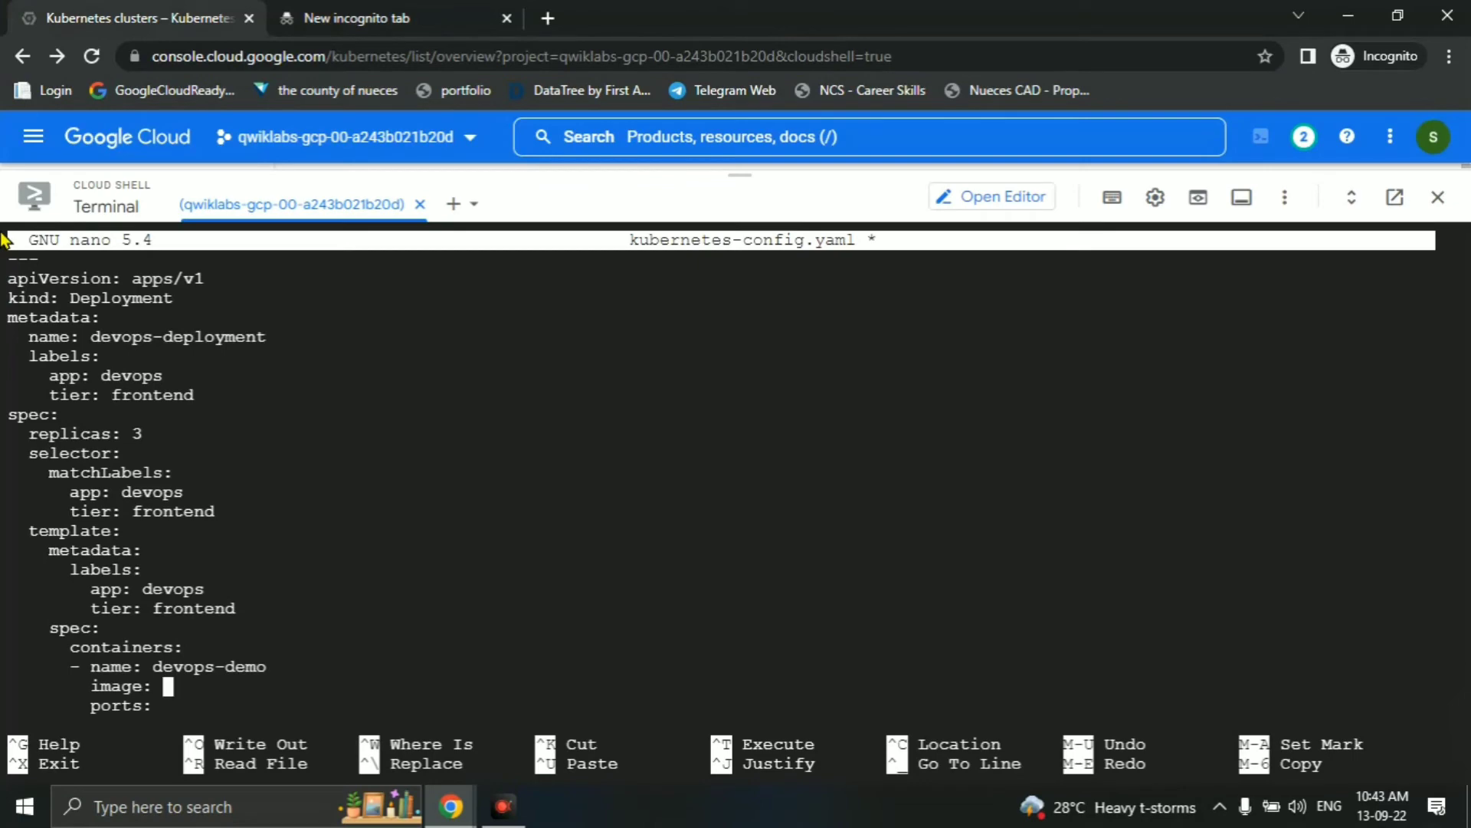
{"action": "key", "text": "ctrl+v"}
Check the lab's next instructions, save kubernetes-config.yaml under the same name and exit nano.
{"action": "key", "text": "alt+Tab"}
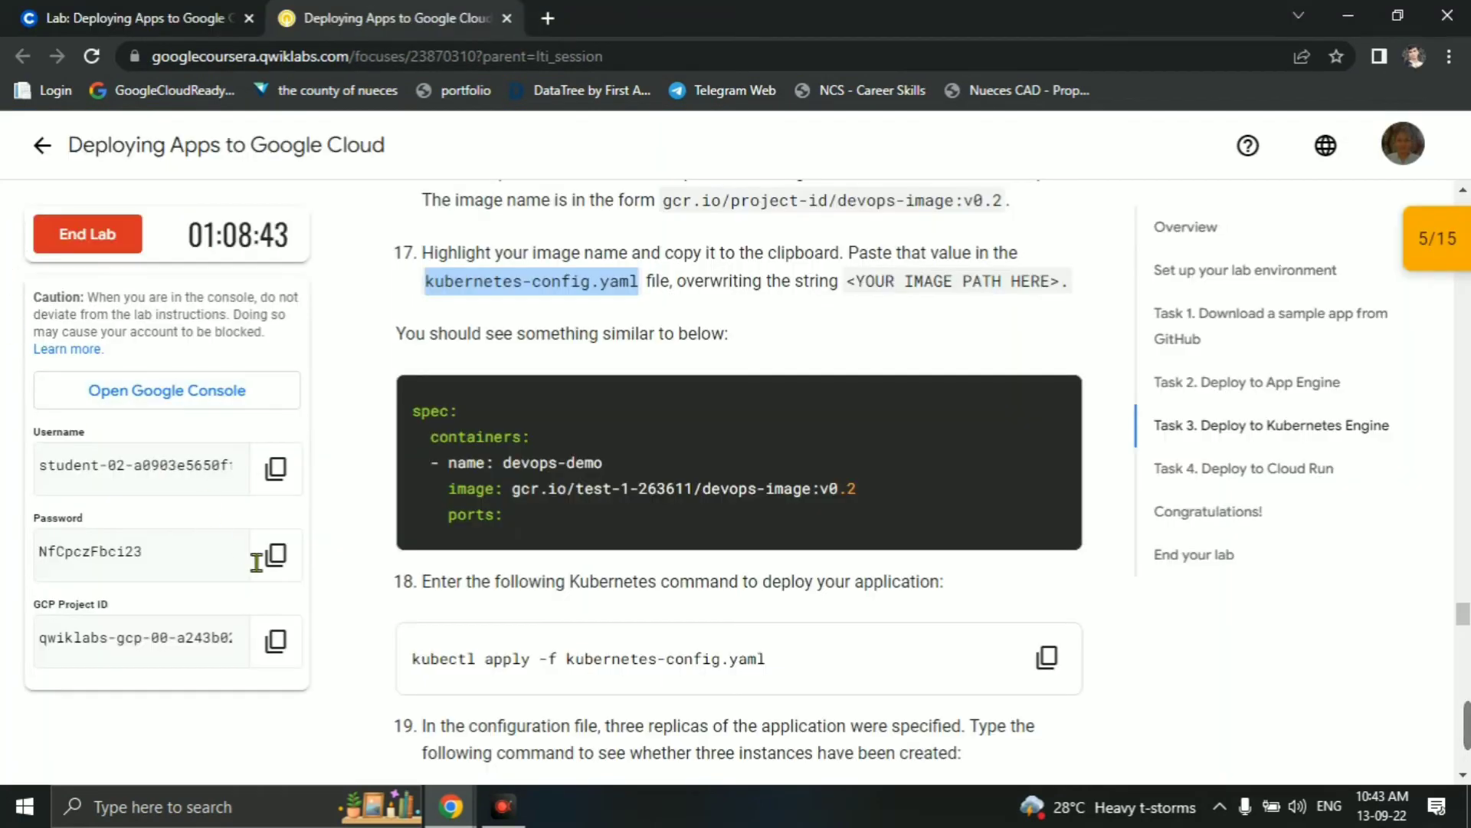
{"action": "scroll", "coordinate": [646, 642], "scroll_direction": "down", "scroll_amount": 3}
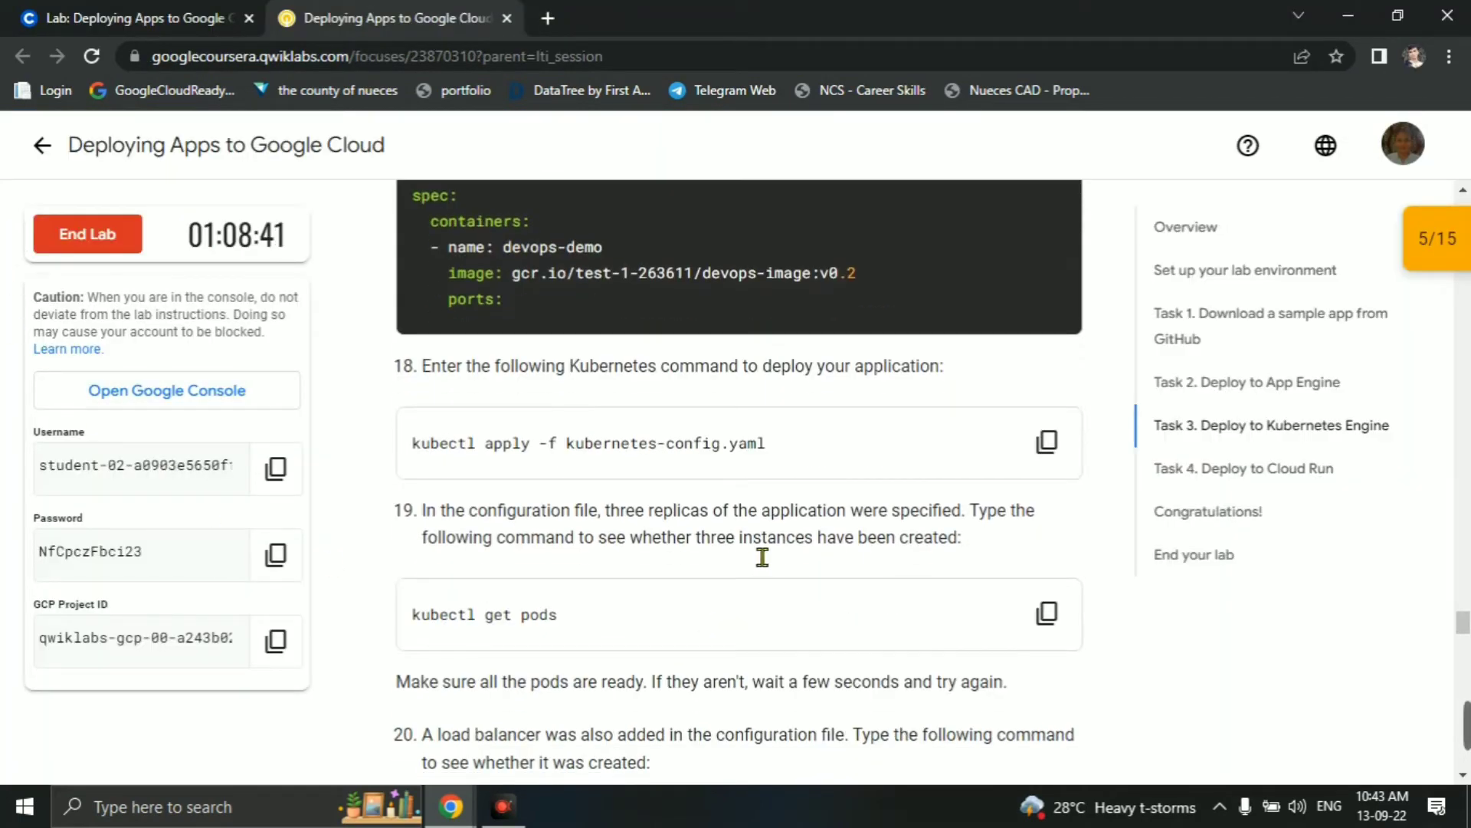
{"action": "key", "text": "alt+Tab"}
{"action": "key", "text": "ctrl+x"}
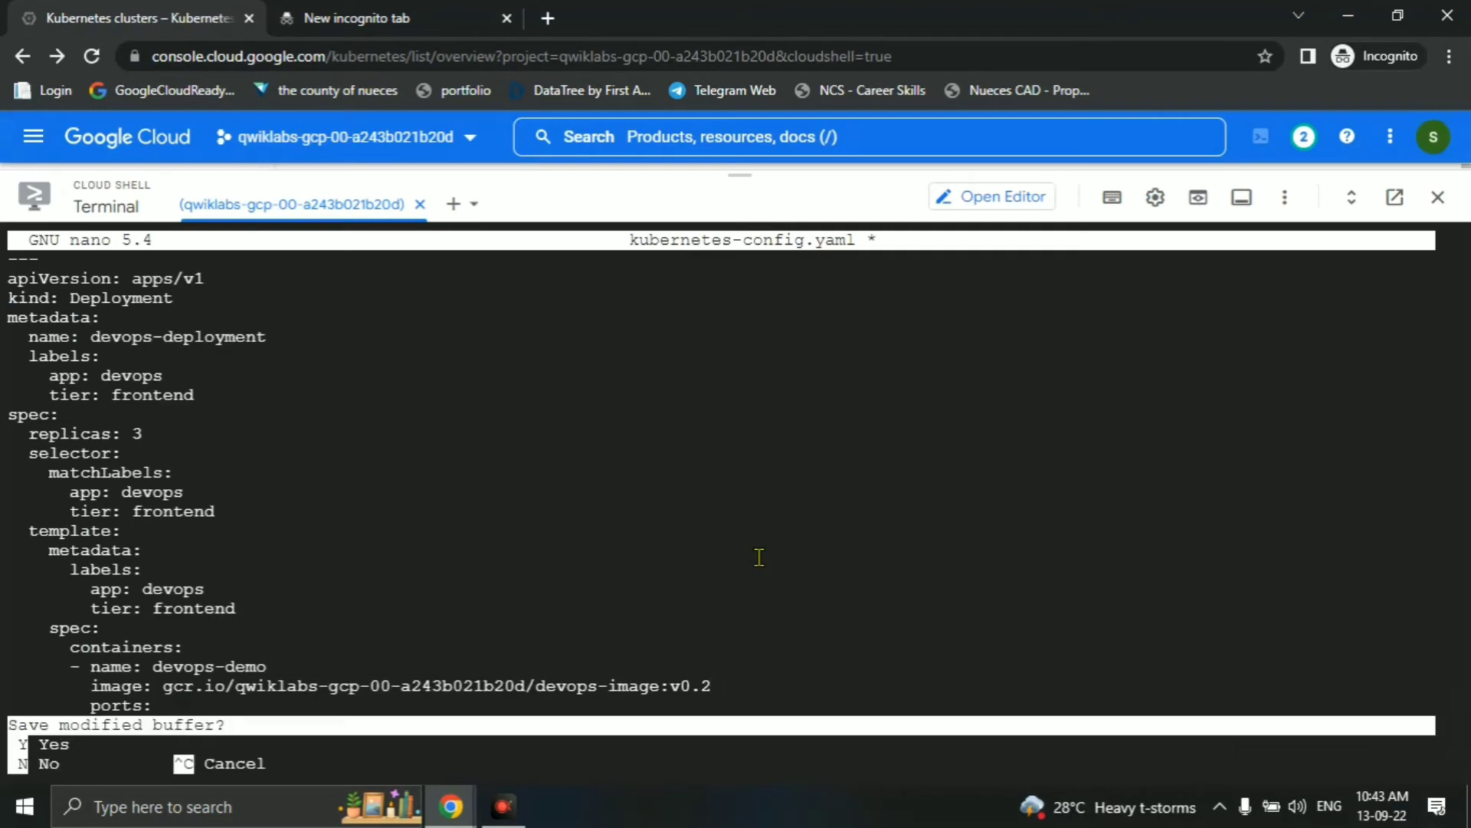
{"action": "key", "text": "y"}
{"action": "key", "text": "Return"}
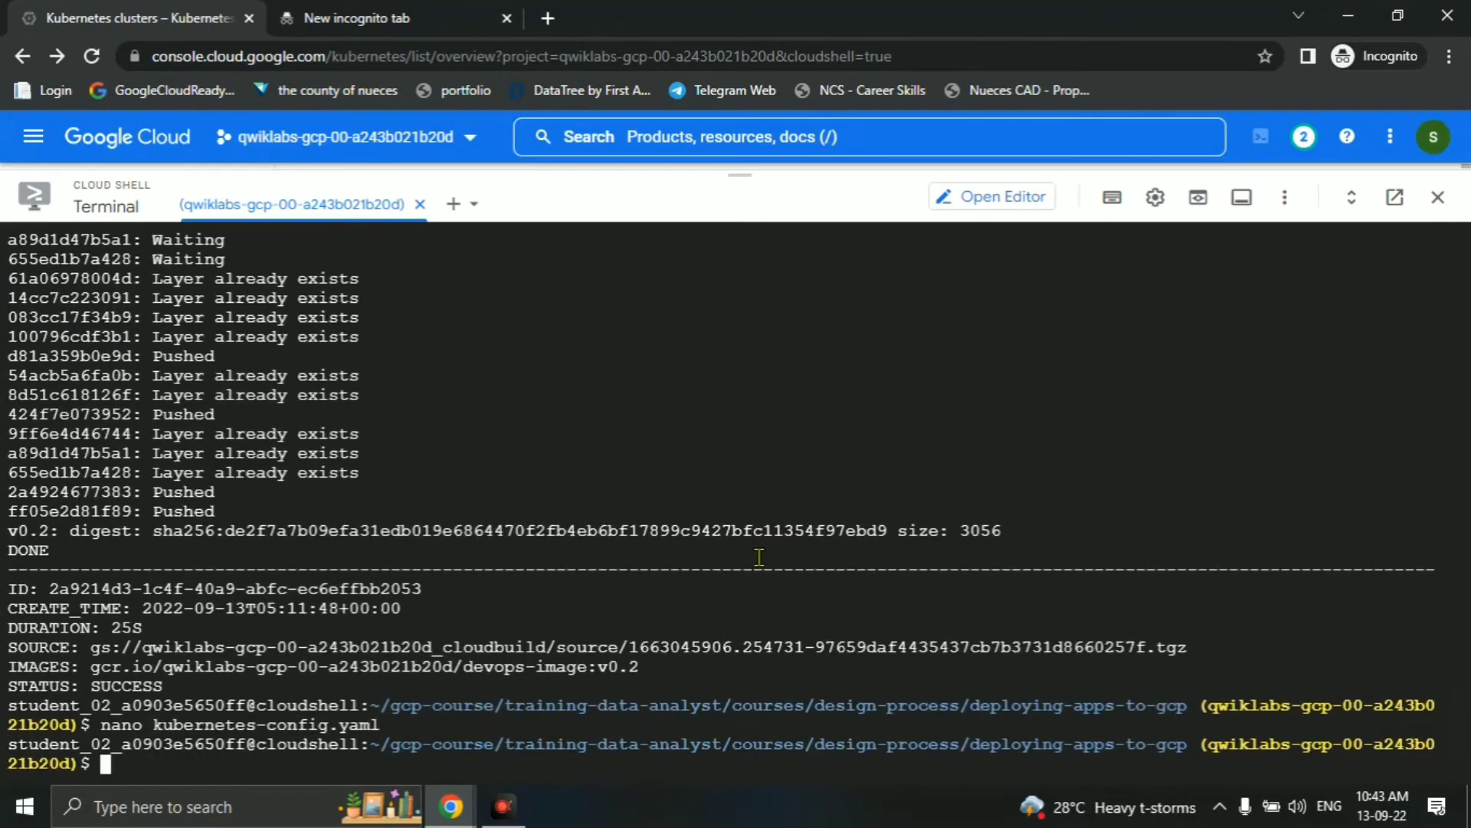
Copy the lab's kubectl apply -f kubernetes-config.yaml command and run it in Cloud Shell to deploy the application.
{"action": "key", "text": "alt+Tab"}
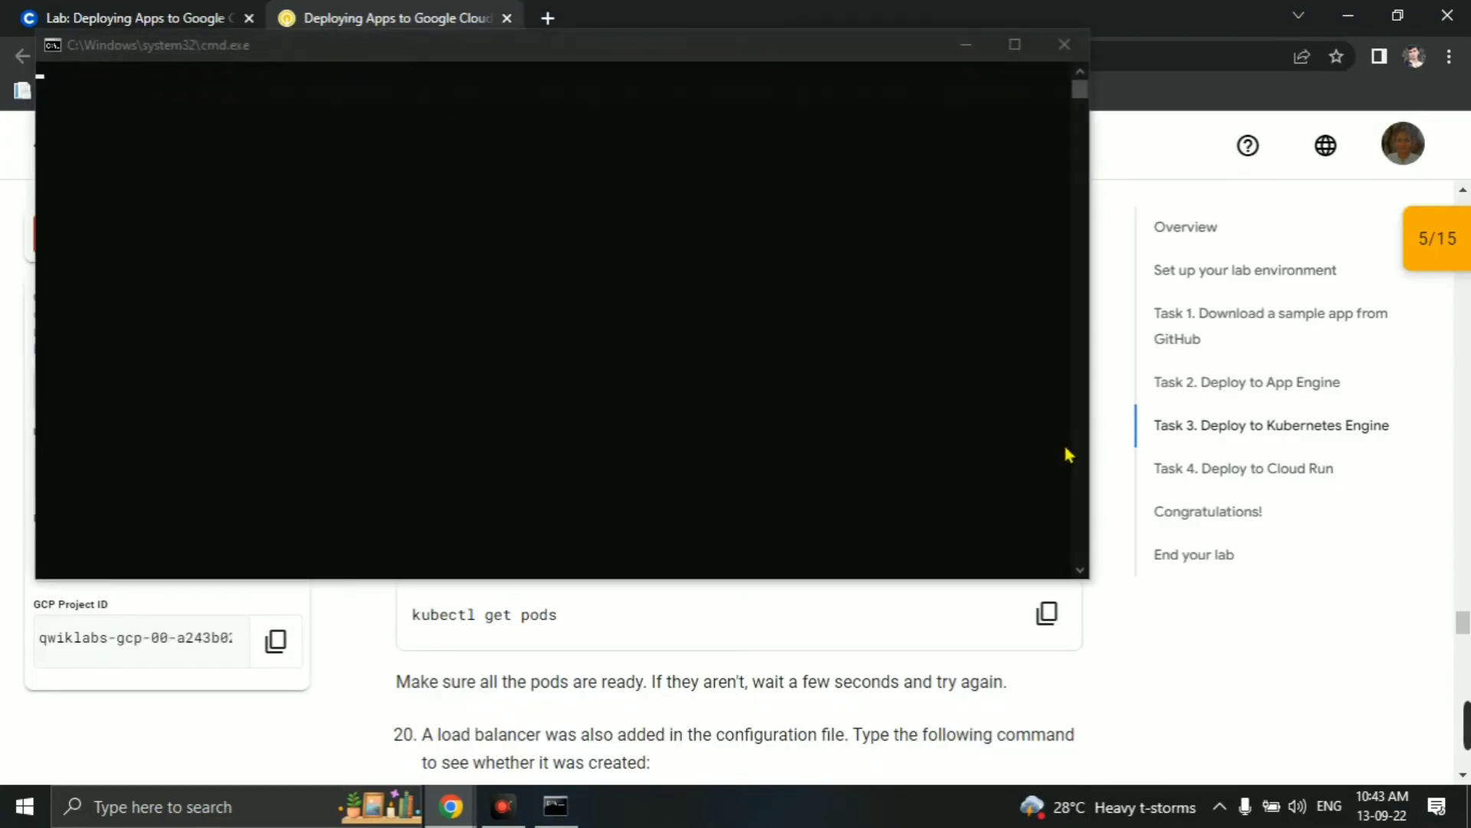
{"action": "left_click", "coordinate": [874, 666]}
{"action": "left_click", "coordinate": [1047, 438]}
{"action": "key", "text": "alt+Tab"}
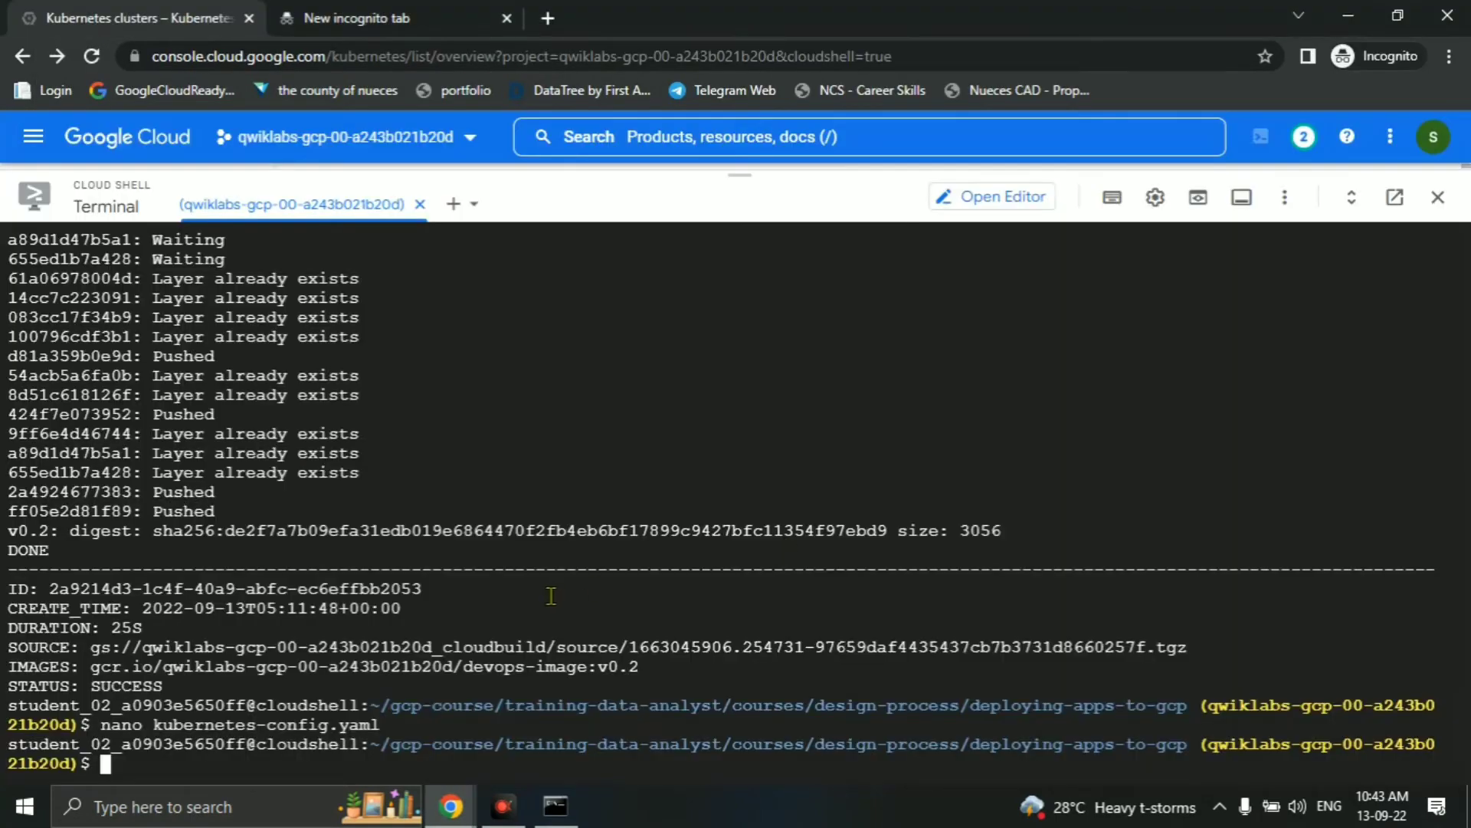
{"action": "key", "text": "ctrl+v"}
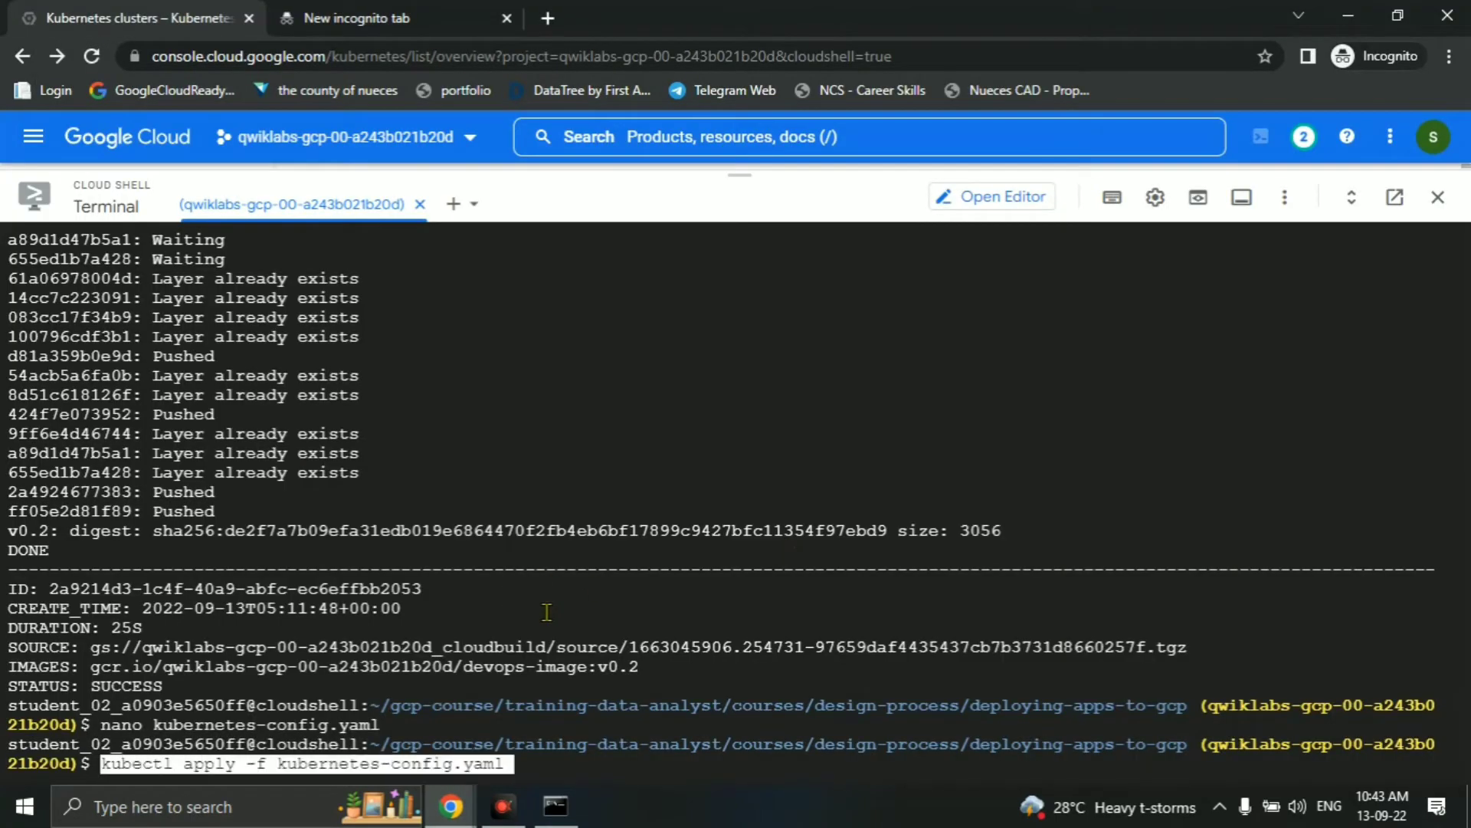
{"action": "key", "text": "Return"}
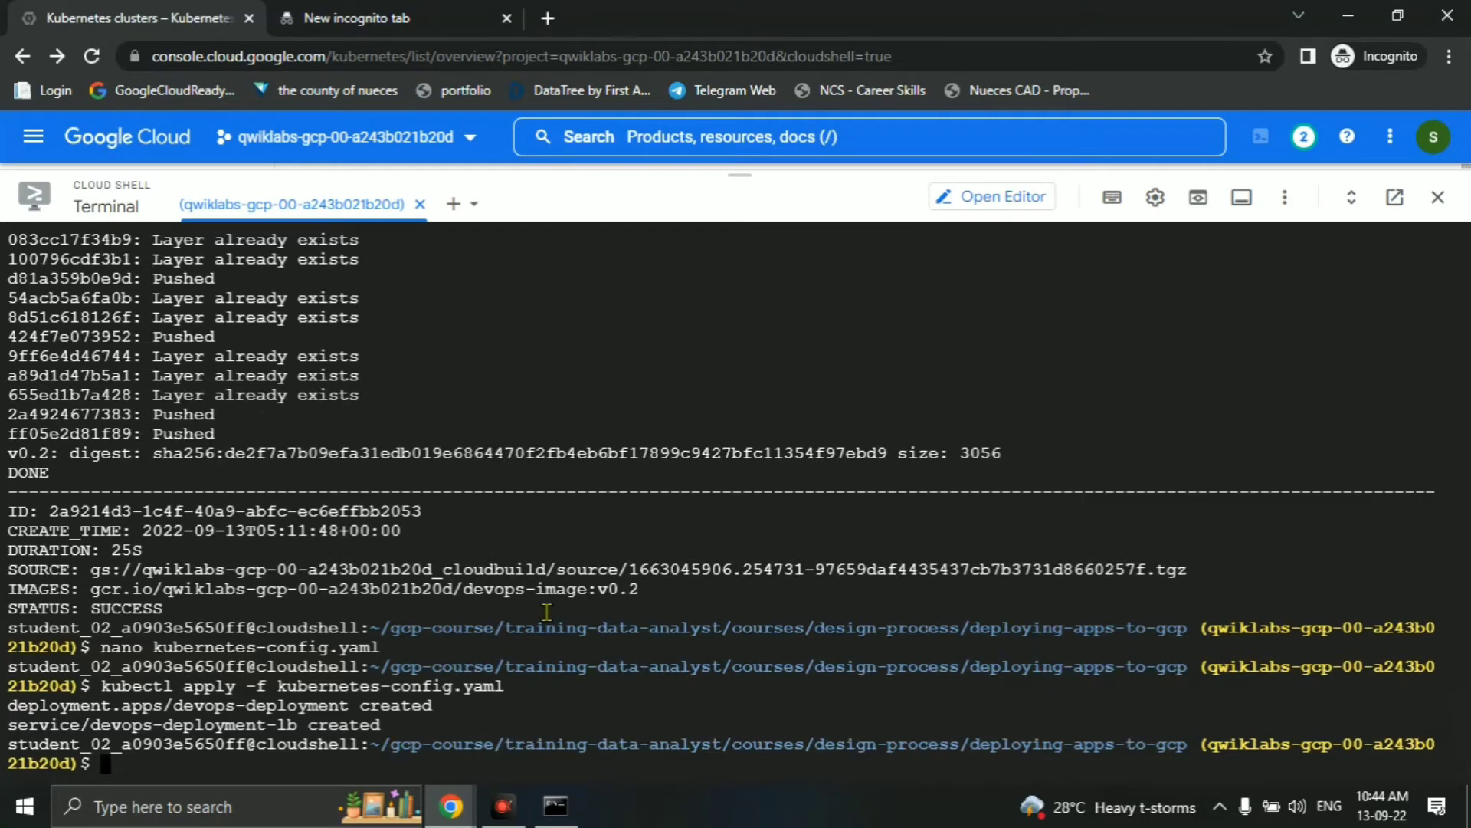
Copy the lab's kubectl get pods command and run it in Cloud Shell to check the application's instances.
{"action": "key", "text": "alt+Tab"}
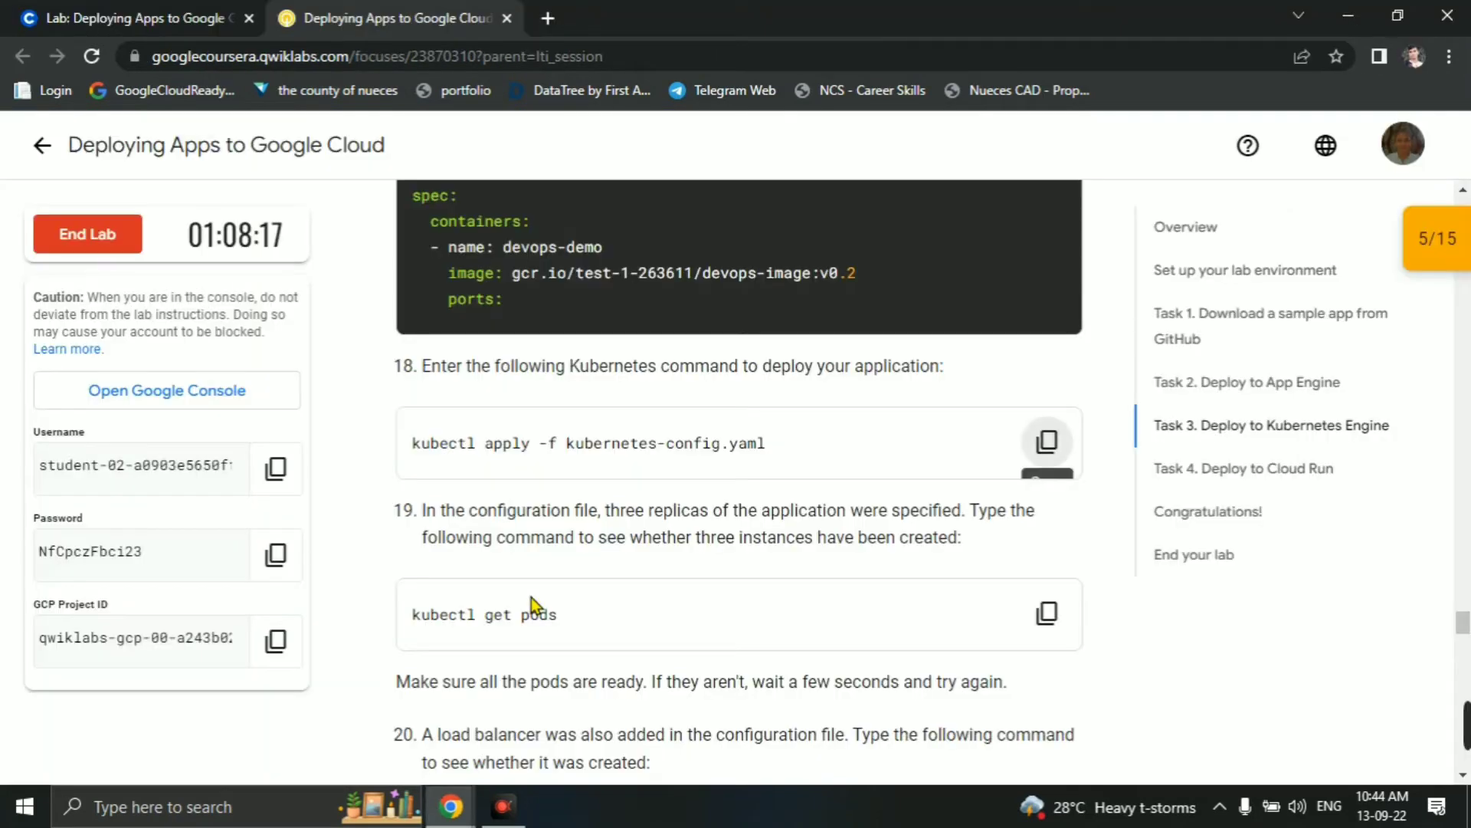
{"action": "left_click", "coordinate": [1045, 614]}
{"action": "key", "text": "alt+Tab"}
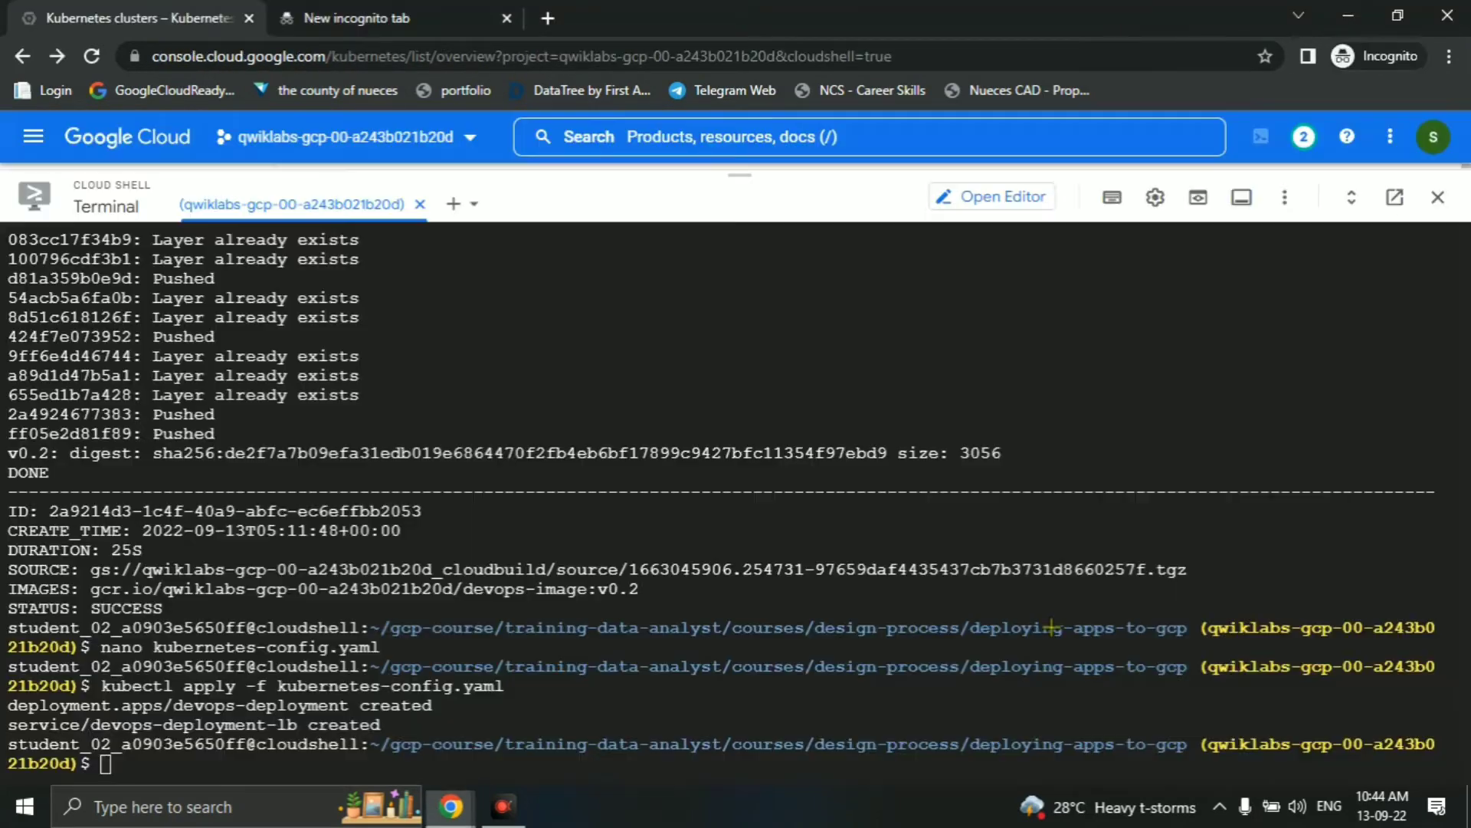
{"action": "key", "text": "ctrl+v"}
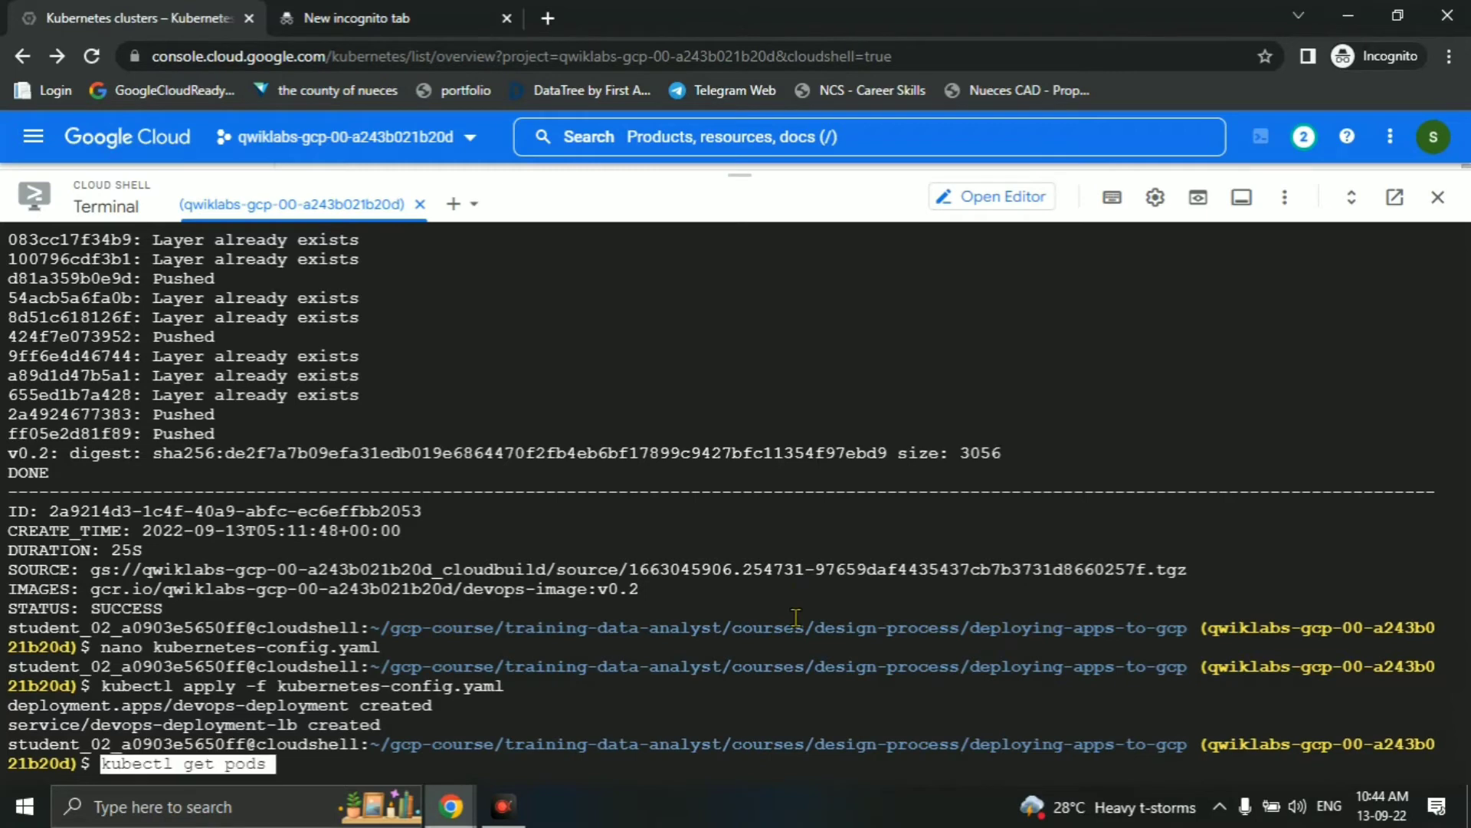
{"action": "key", "text": "Return"}
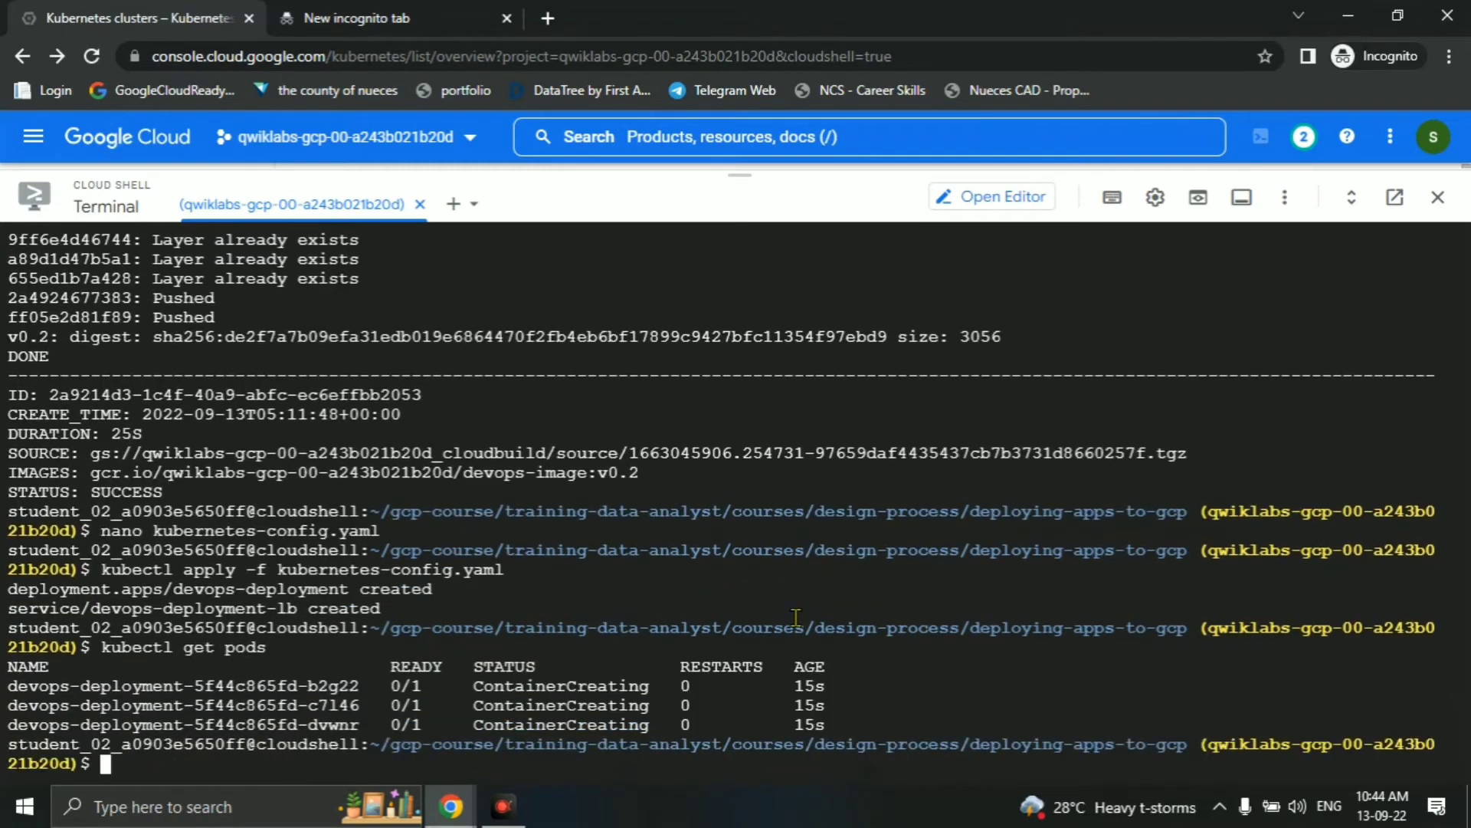
Run the lab's kubectl get services command in Cloud Shell and compare the load balancer listing with the lab's example.
{"action": "key", "text": "alt+Tab"}
{"action": "scroll", "coordinate": [991, 636], "scroll_direction": "down", "scroll_amount": 4}
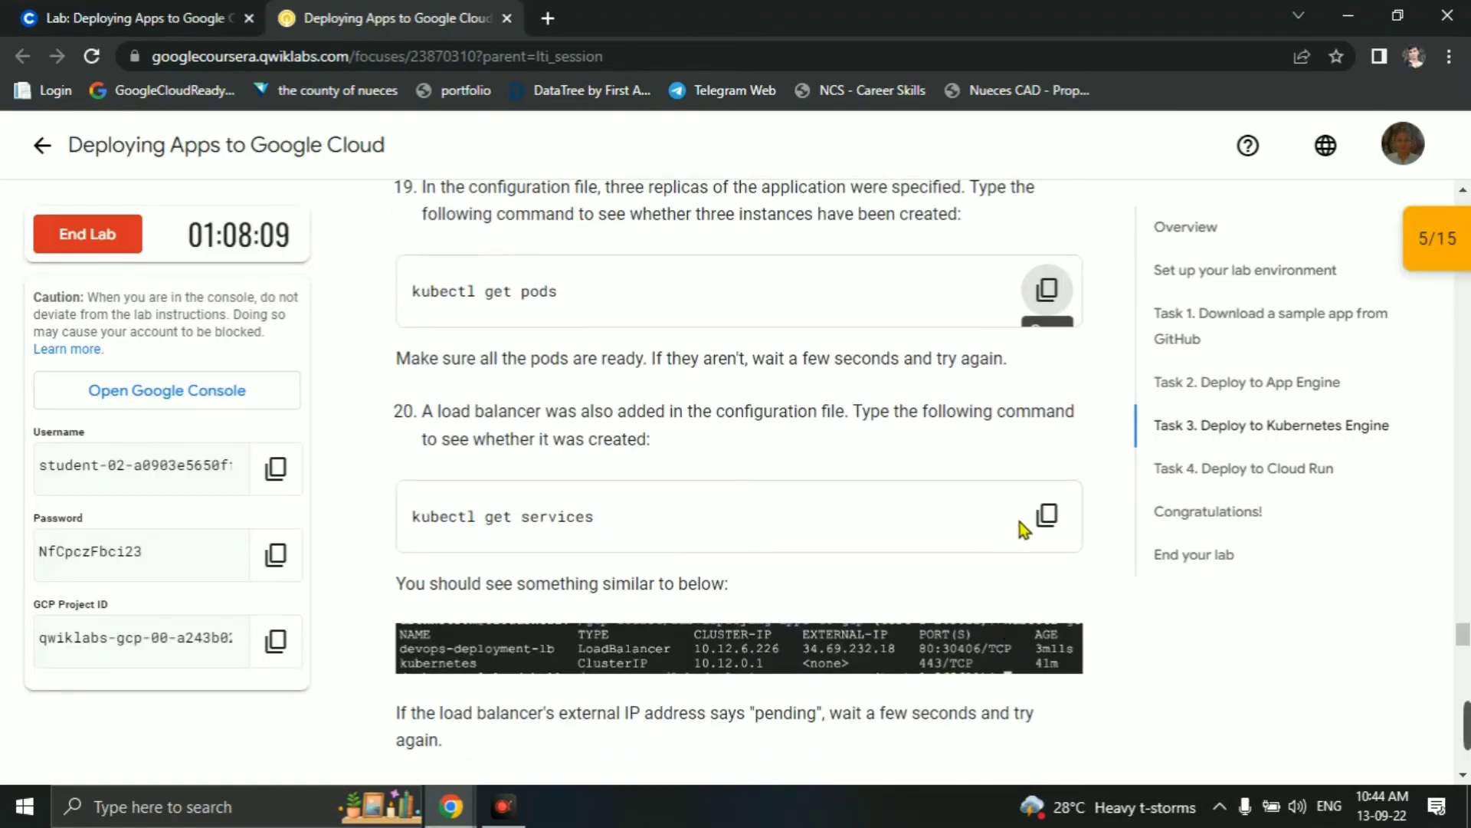
{"action": "left_click", "coordinate": [1047, 515]}
{"action": "key", "text": "alt+Tab"}
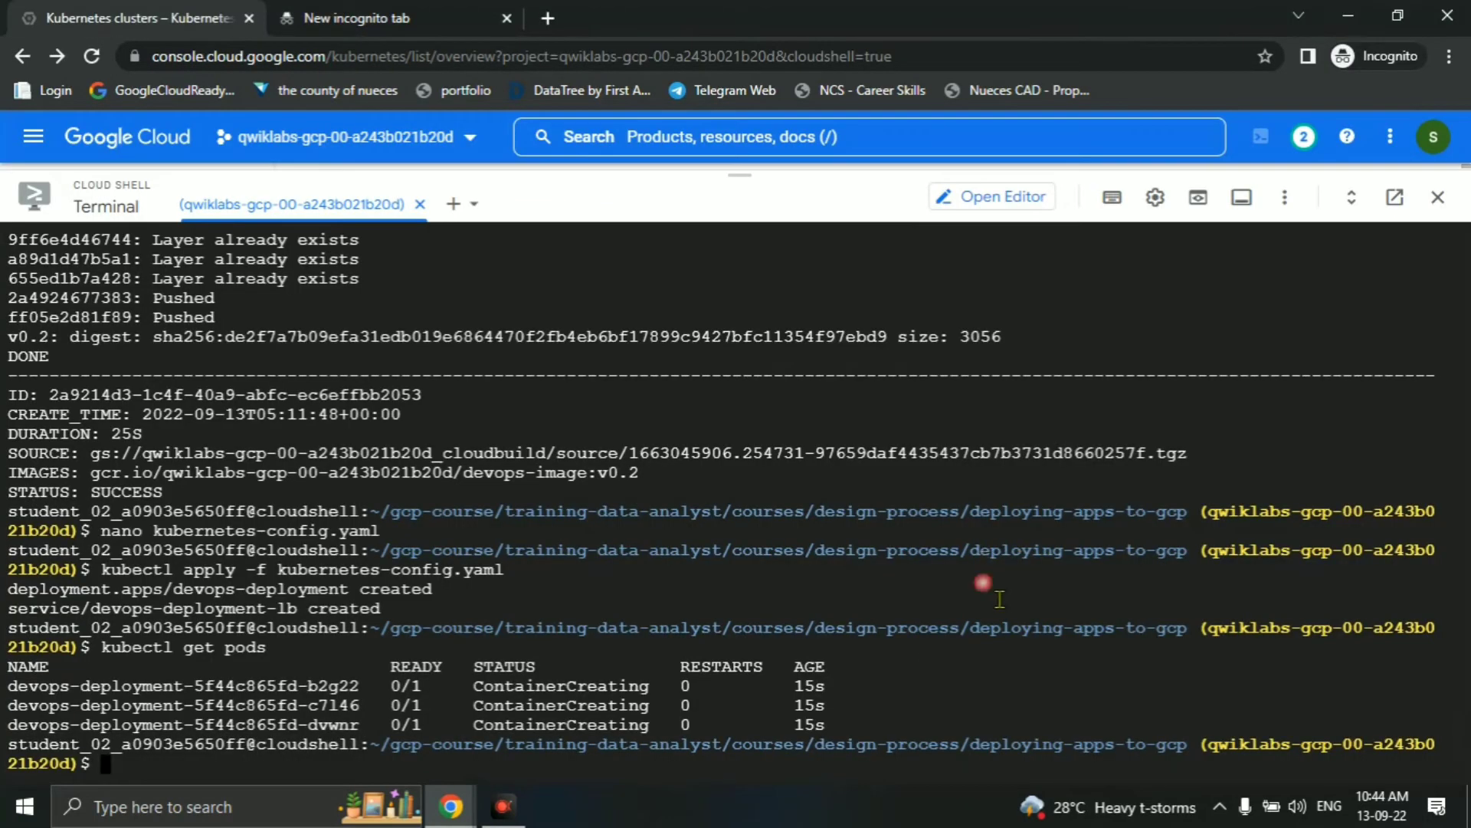
{"action": "key", "text": "ctrl+v"}
{"action": "key", "text": "Return"}
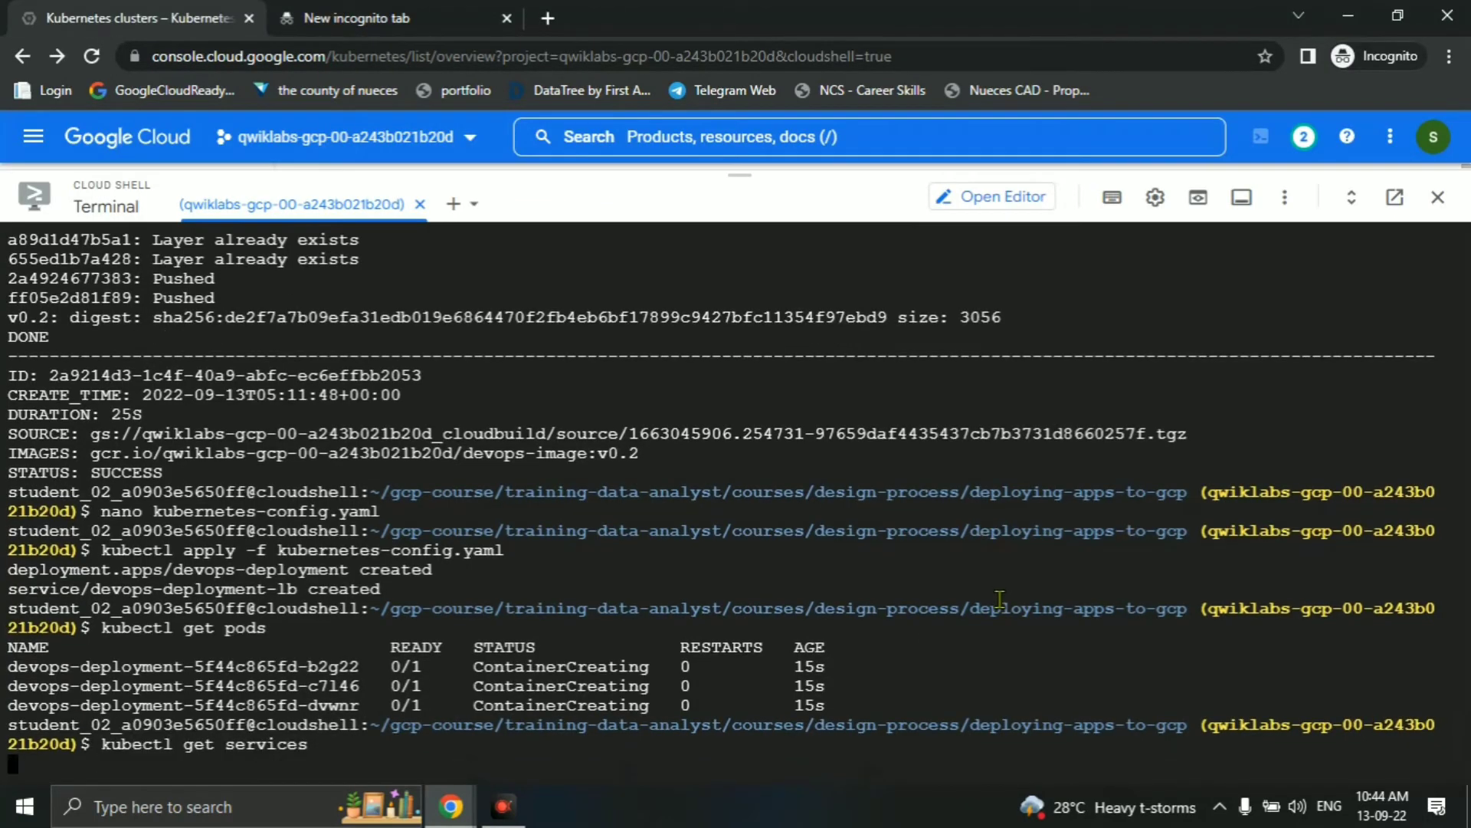
{"action": "key", "text": "alt+Tab"}
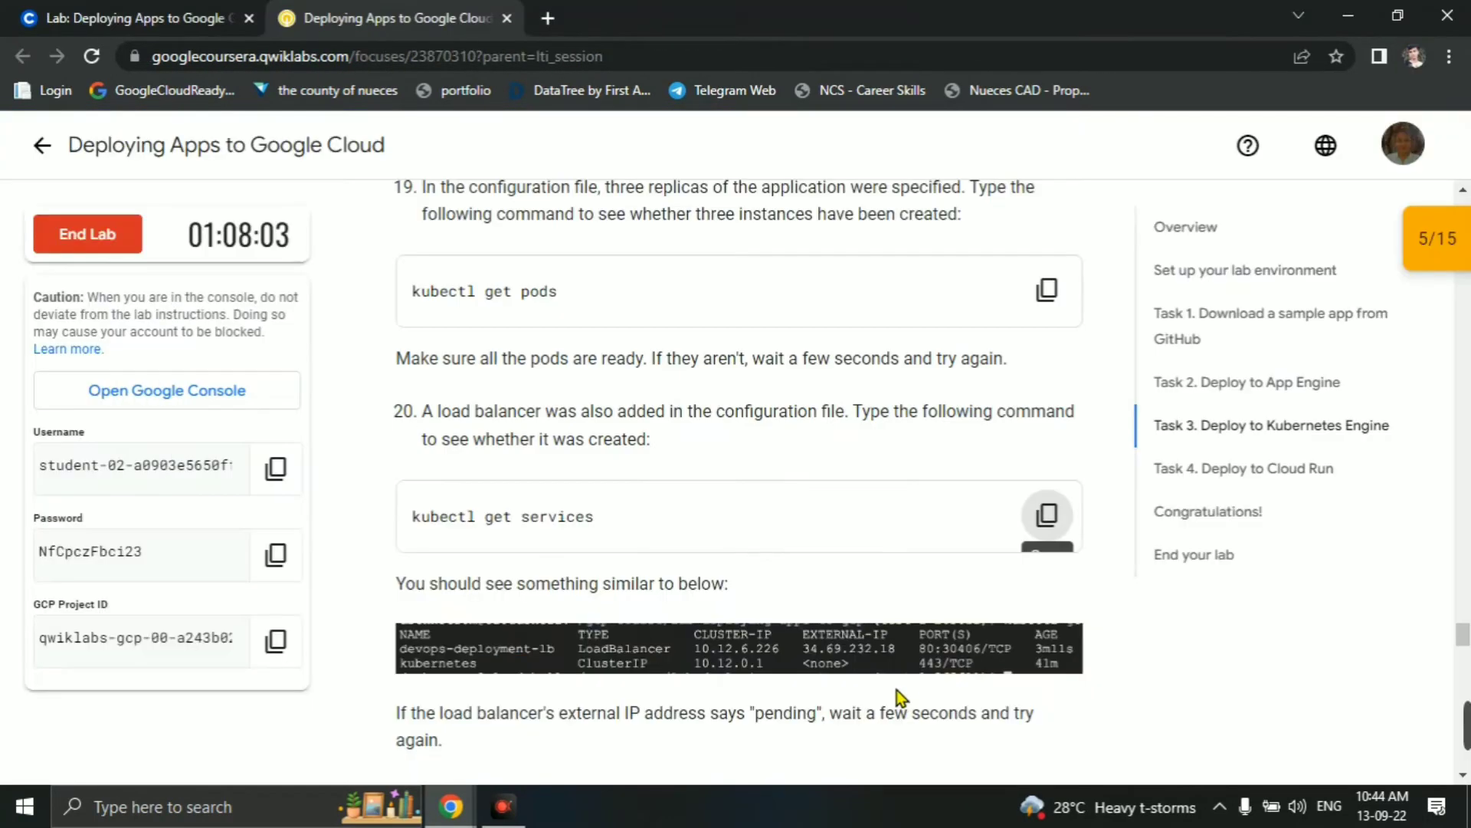
{"action": "key", "text": "alt+Tab"}
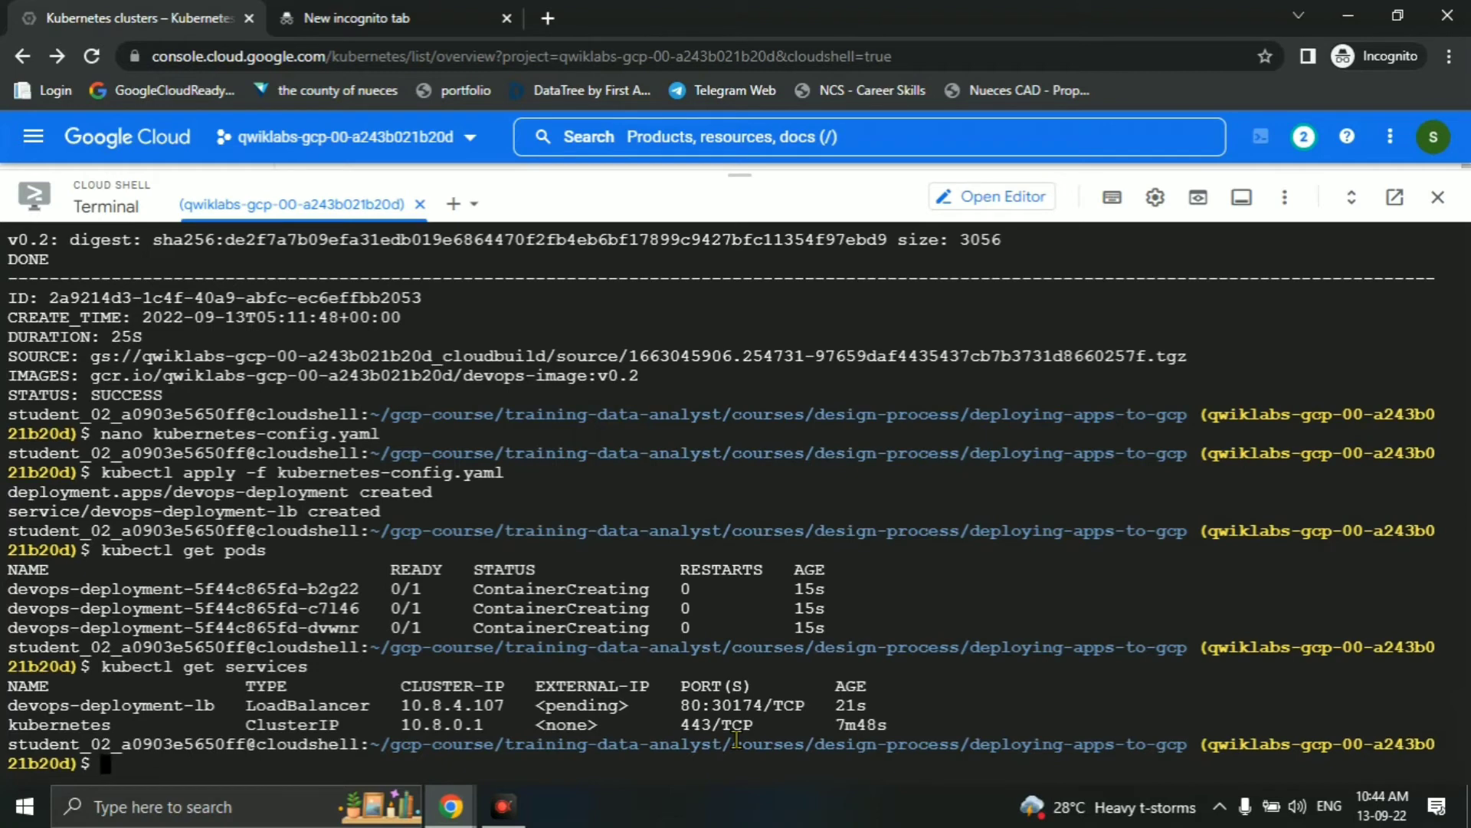
Rerun kubectl get services in Cloud Shell and check the lab's note about a pending external IP address.
{"action": "key", "text": "Up"}
{"action": "key", "text": "Return"}
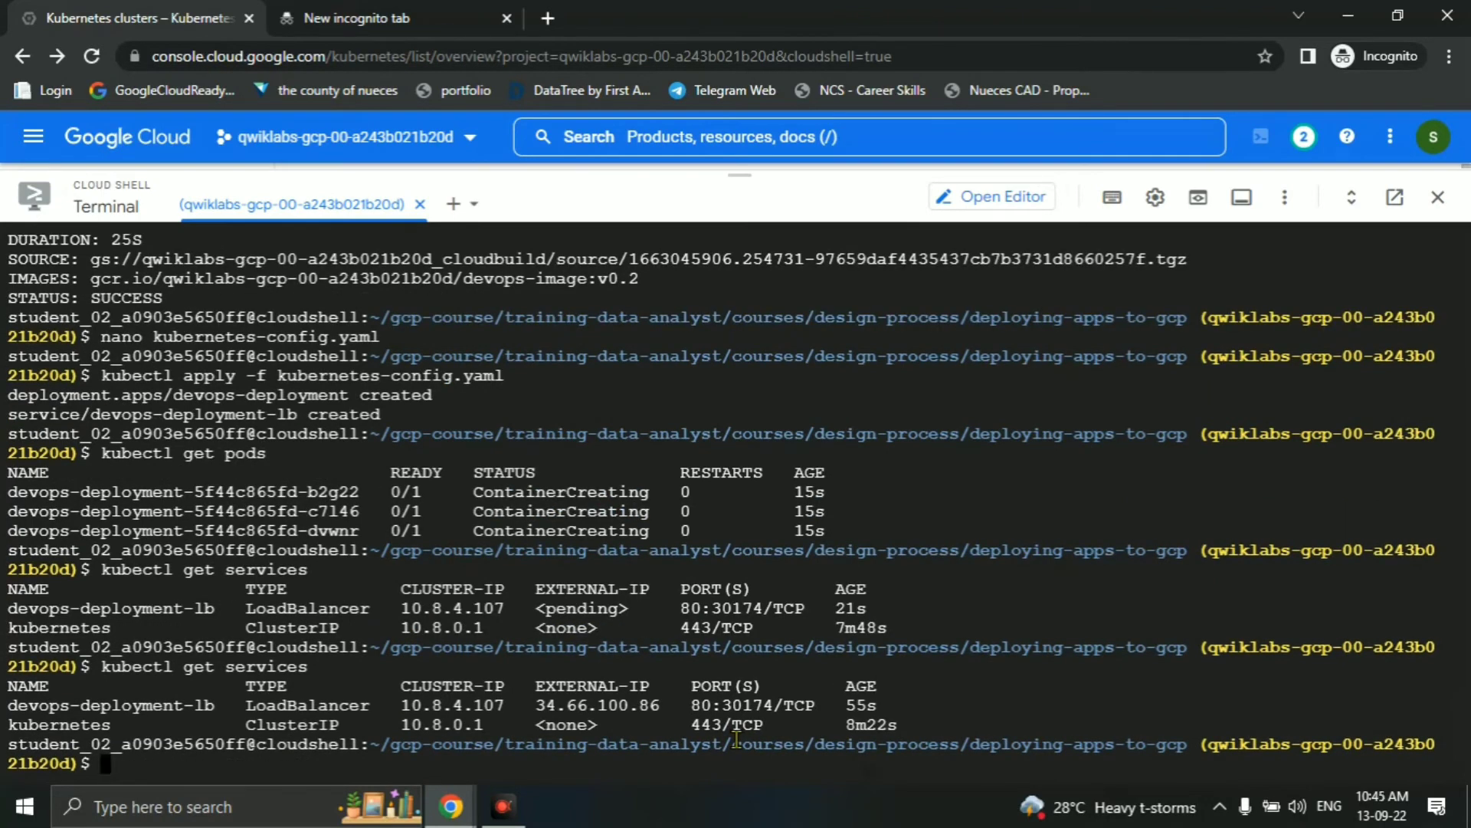
{"action": "key", "text": "alt+Tab"}
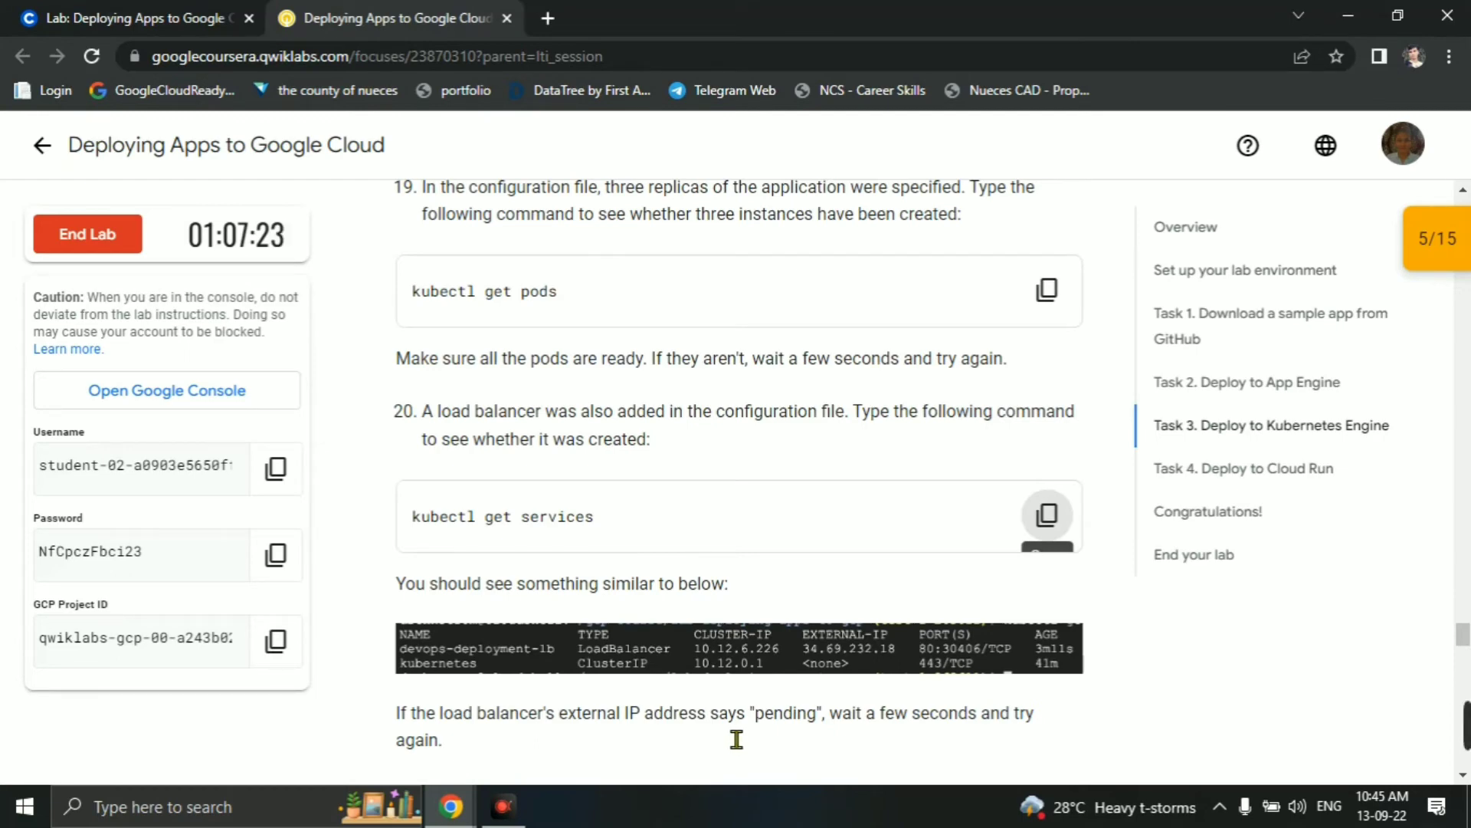
{"action": "scroll", "coordinate": [737, 737], "scroll_direction": "down", "scroll_amount": 1}
{"action": "scroll", "coordinate": [739, 734], "scroll_direction": "down", "scroll_amount": 1}
{"action": "left_click_drag", "start_coordinate": [754, 605], "coordinate": [843, 605]}
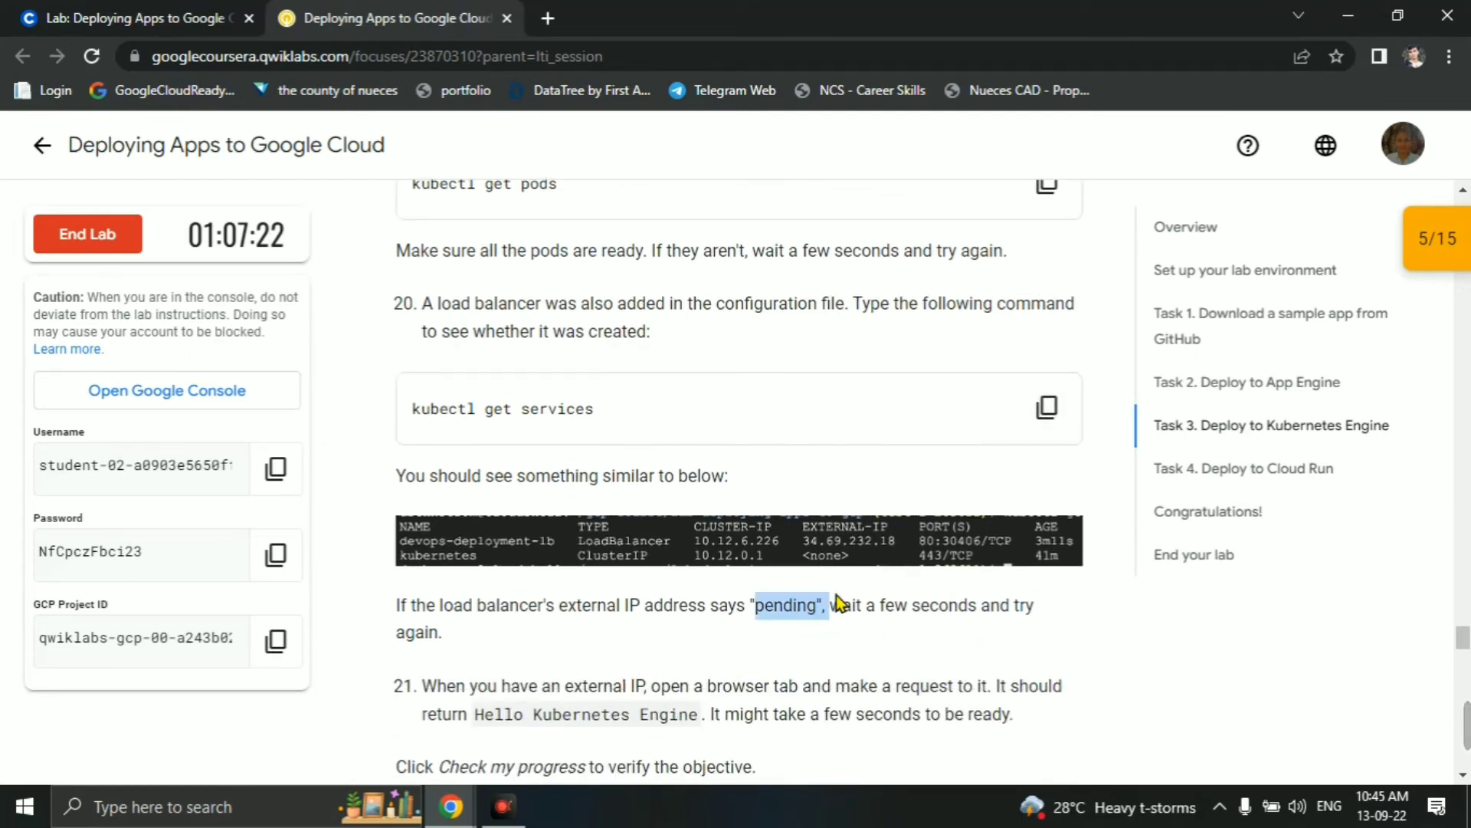
{"action": "left_click", "coordinate": [890, 654]}
Run the lab's progress check for the Deploy to Kubernetes Engine objective.
{"action": "scroll", "coordinate": [799, 653], "scroll_direction": "down", "scroll_amount": 4}
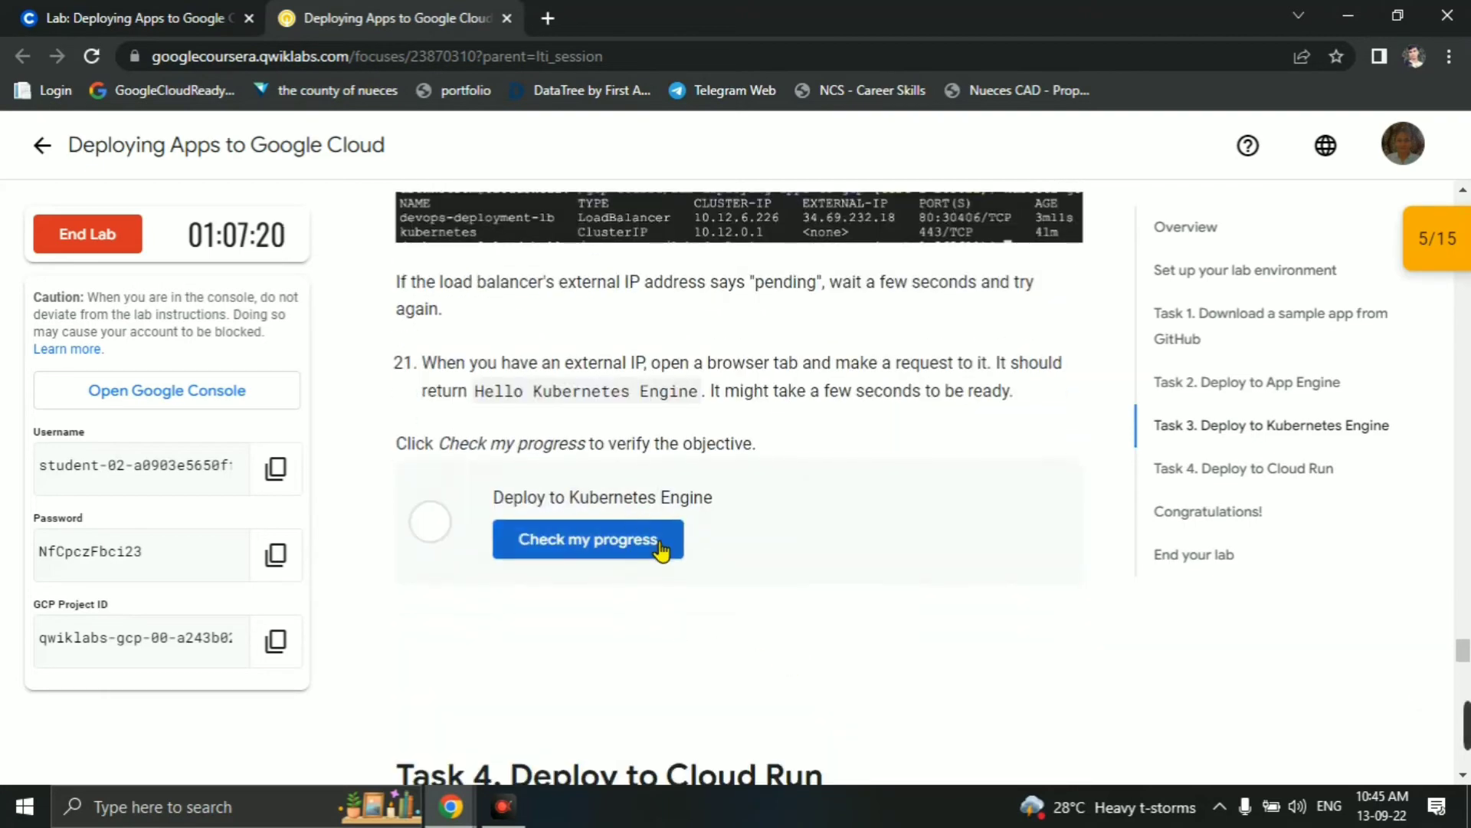
{"action": "left_click", "coordinate": [652, 541]}
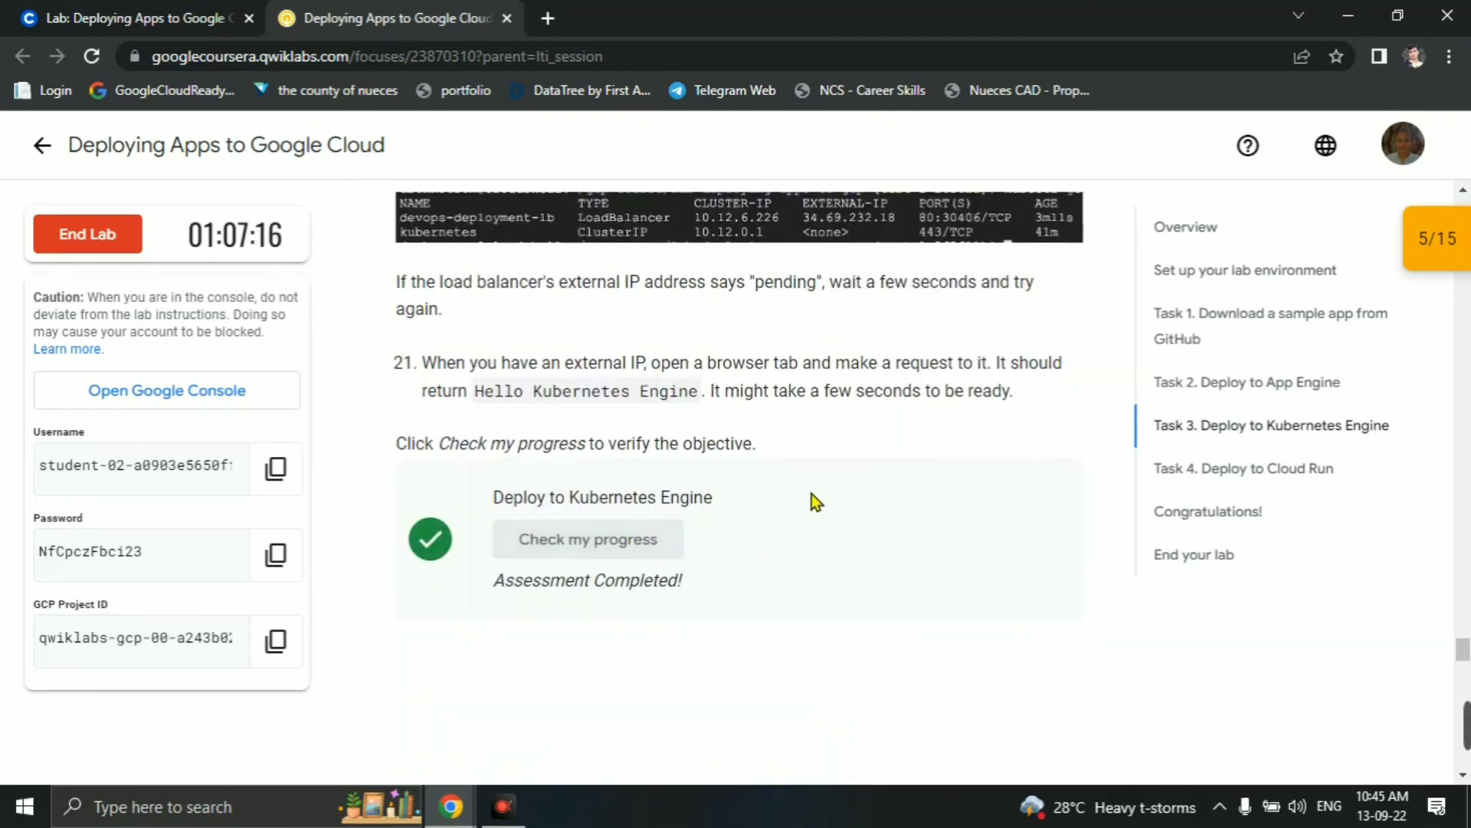
{"action": "scroll", "coordinate": [916, 471], "scroll_direction": "down", "scroll_amount": 4}
{"action": "scroll", "coordinate": [916, 472], "scroll_direction": "up", "scroll_amount": 4}
Copy the load balancer's external IP 34.66.100.86 from Cloud Shell, open it in the incognito tab and continue to the site.
{"action": "left_click_drag", "start_coordinate": [422, 363], "coordinate": [699, 382]}
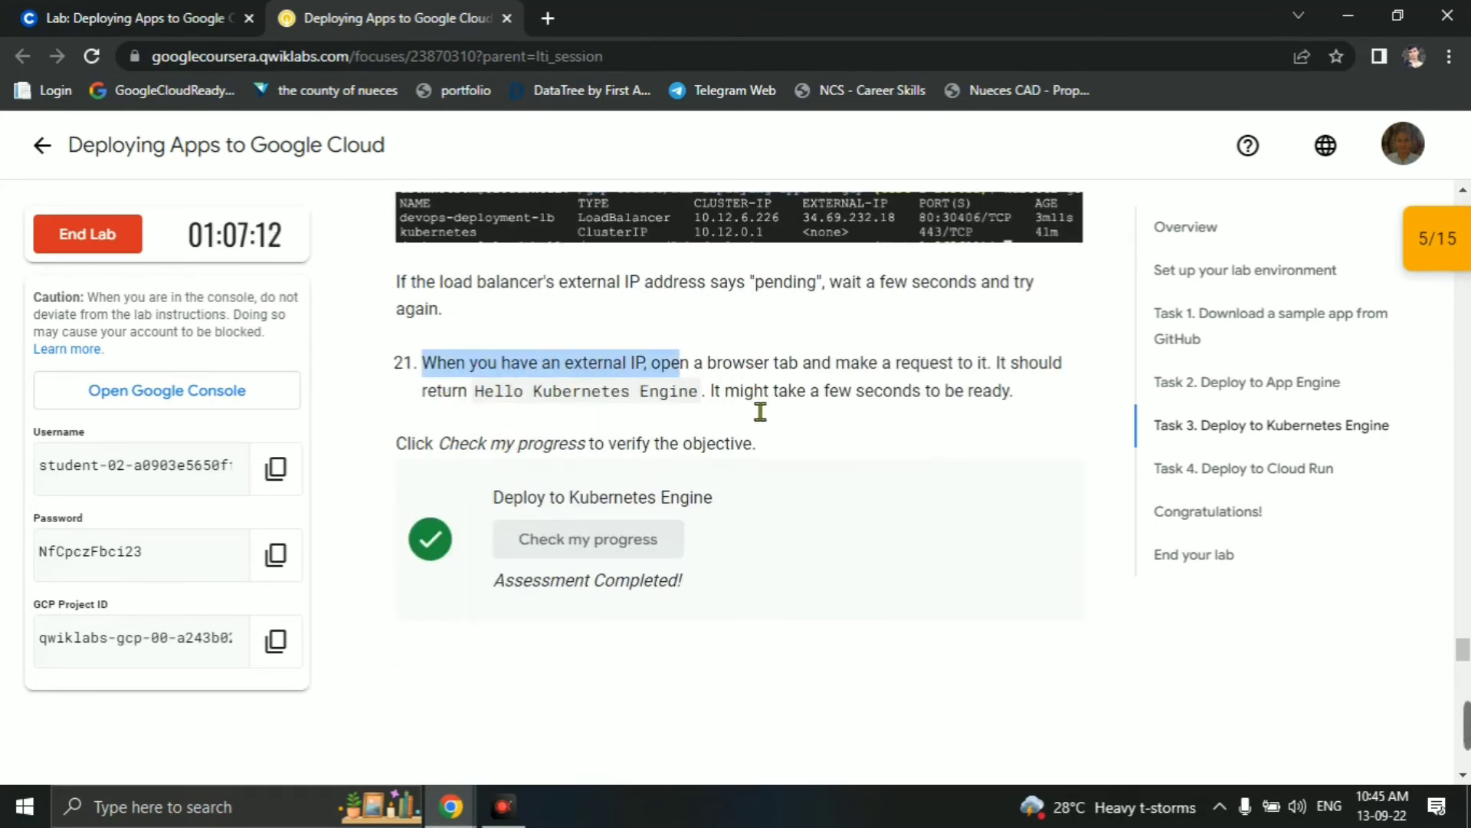
{"action": "key", "text": "alt+Tab"}
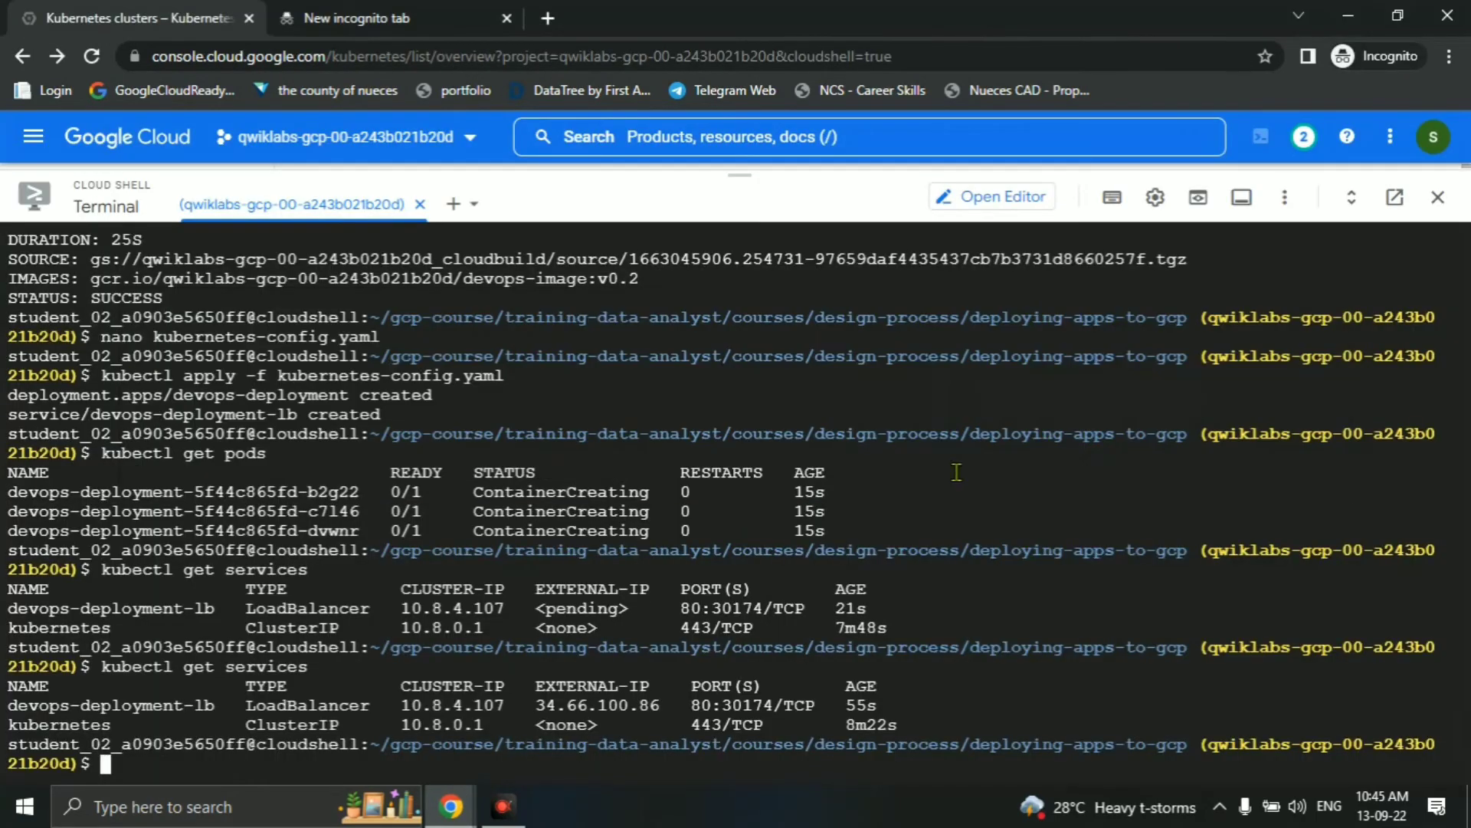
{"action": "left_click_drag", "start_coordinate": [527, 705], "coordinate": [661, 705]}
{"action": "key", "text": "ctrl+c"}
{"action": "left_click", "coordinate": [438, 17]}
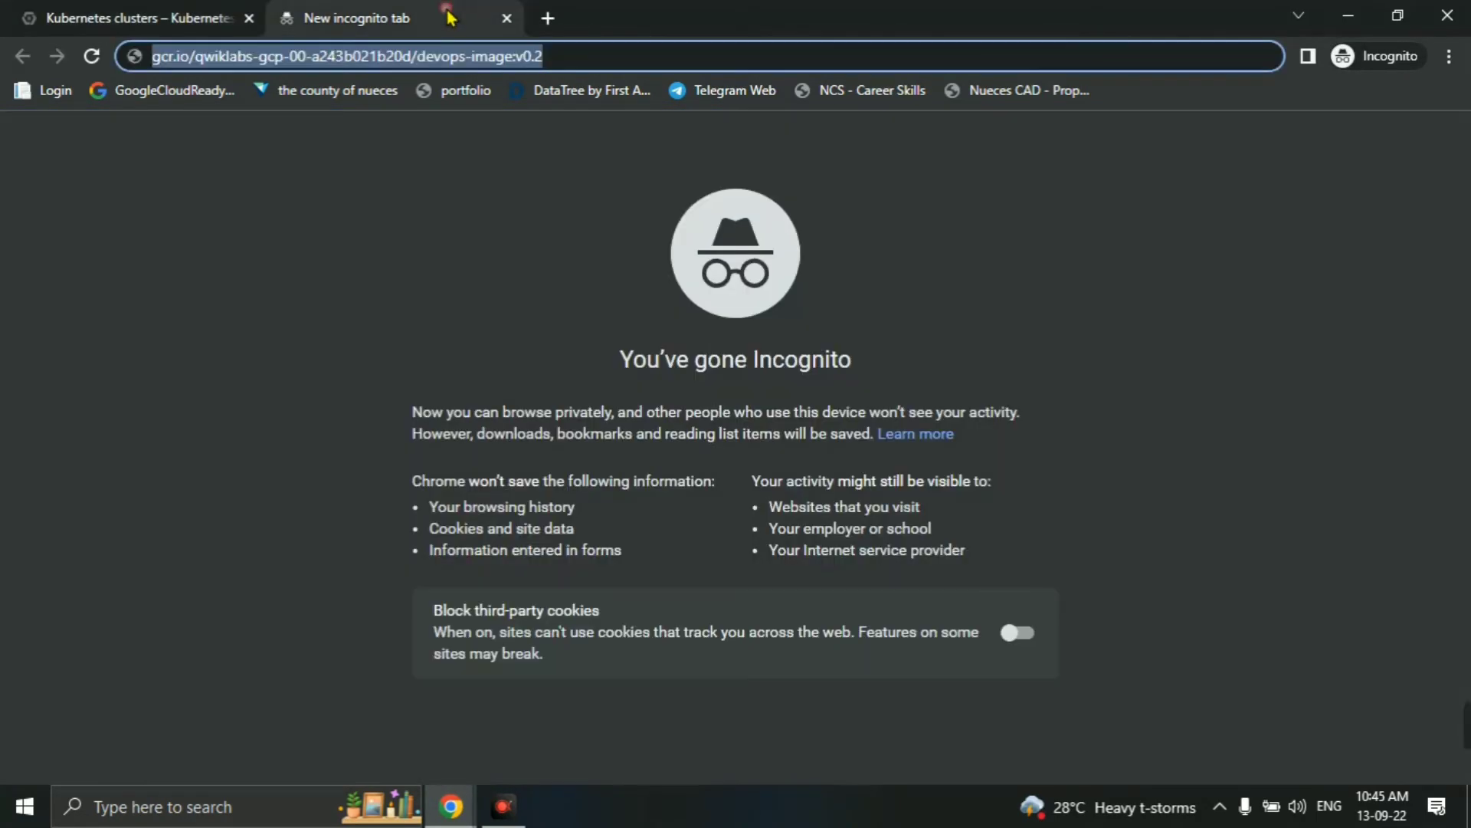
{"action": "key", "text": "ctrl+v"}
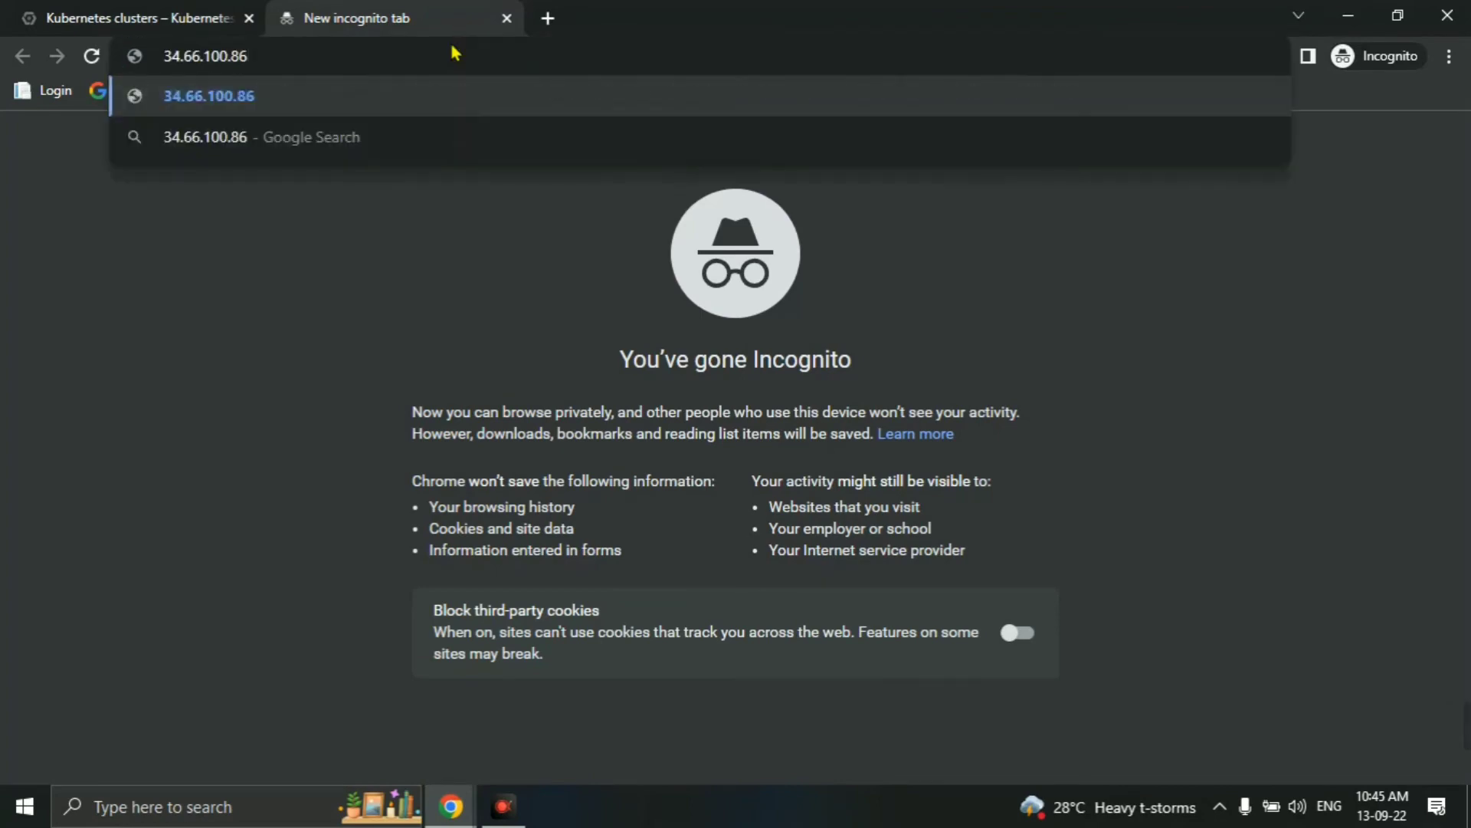
{"action": "key", "text": "Return"}
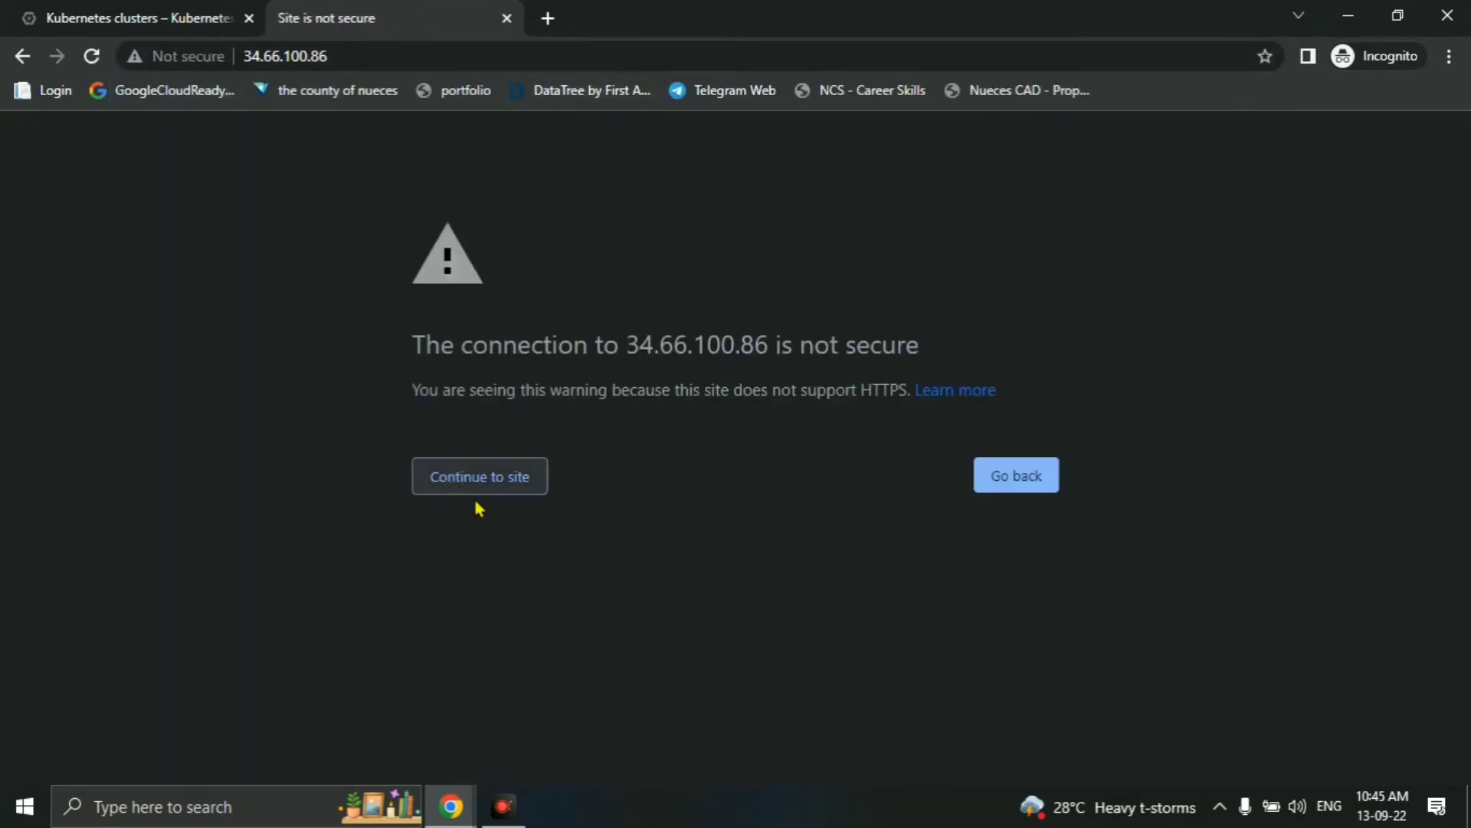
{"action": "left_click", "coordinate": [488, 489]}
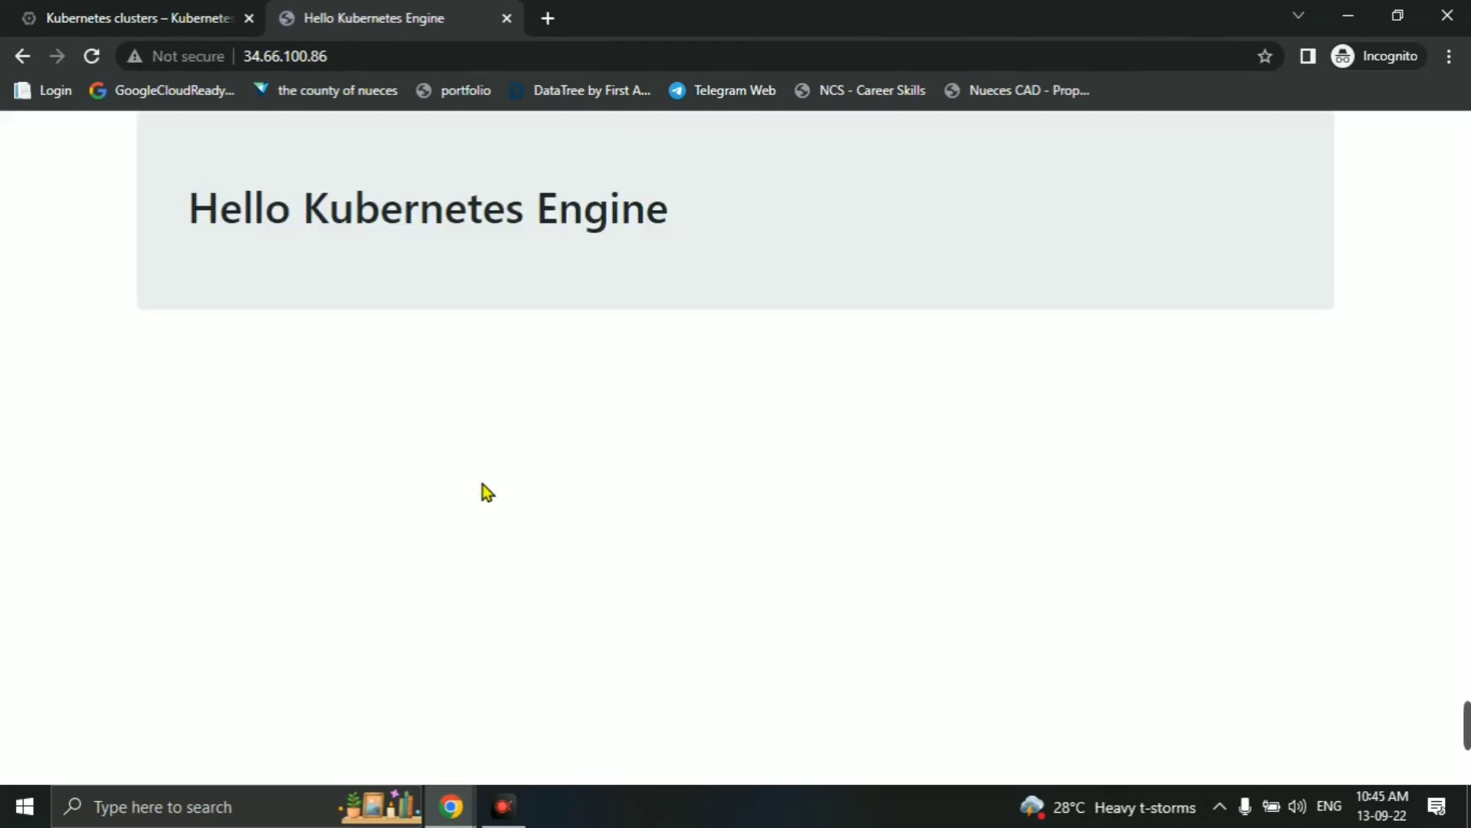
{"action": "left_click_drag", "start_coordinate": [167, 284], "coordinate": [720, 239]}
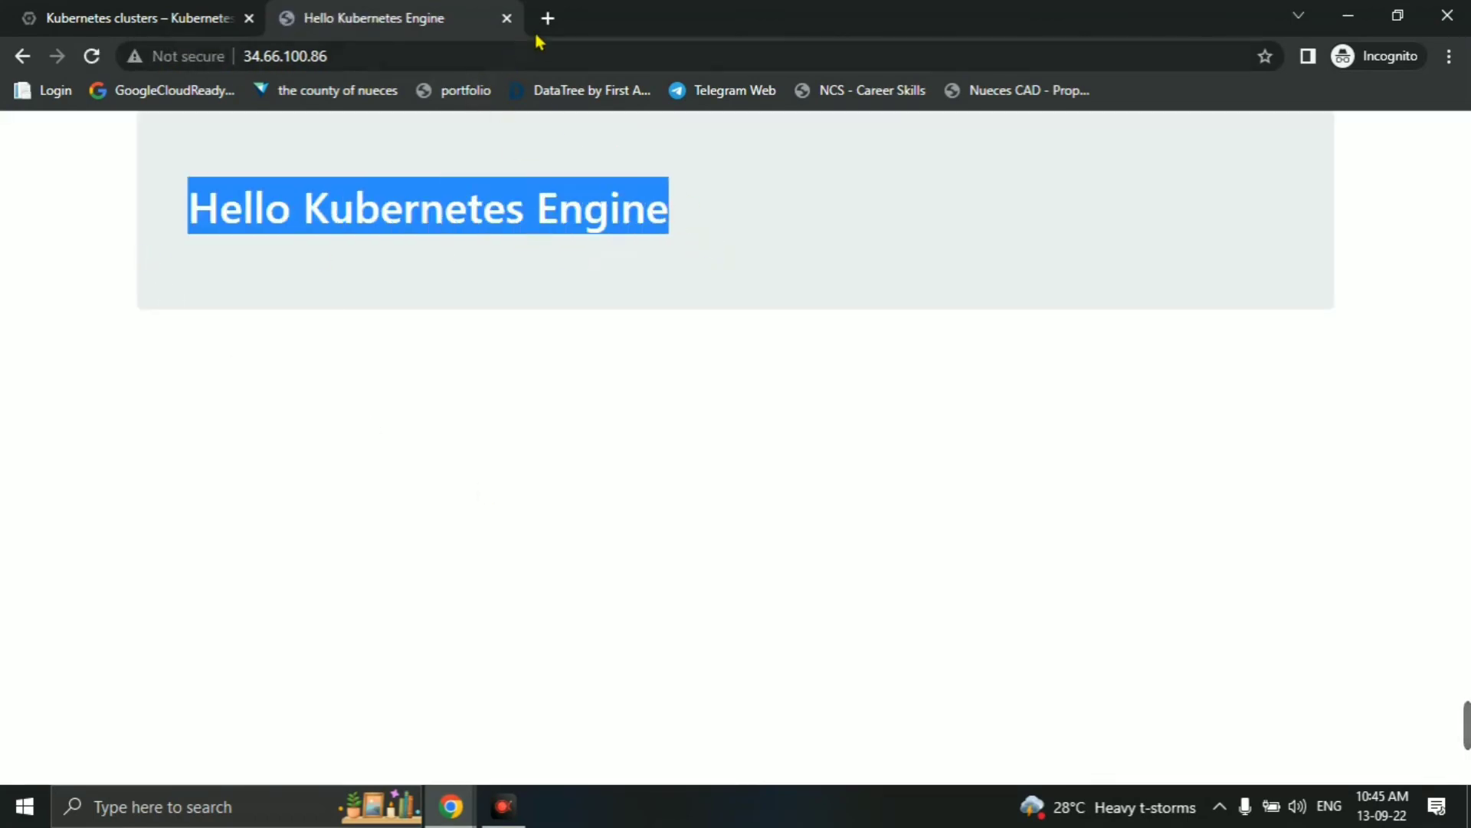
Close the Hello Kubernetes Engine tab and read the lab's Task 4 instructions for deploying to Cloud Run.
{"action": "left_click", "coordinate": [507, 18]}
{"action": "key", "text": "alt+Tab"}
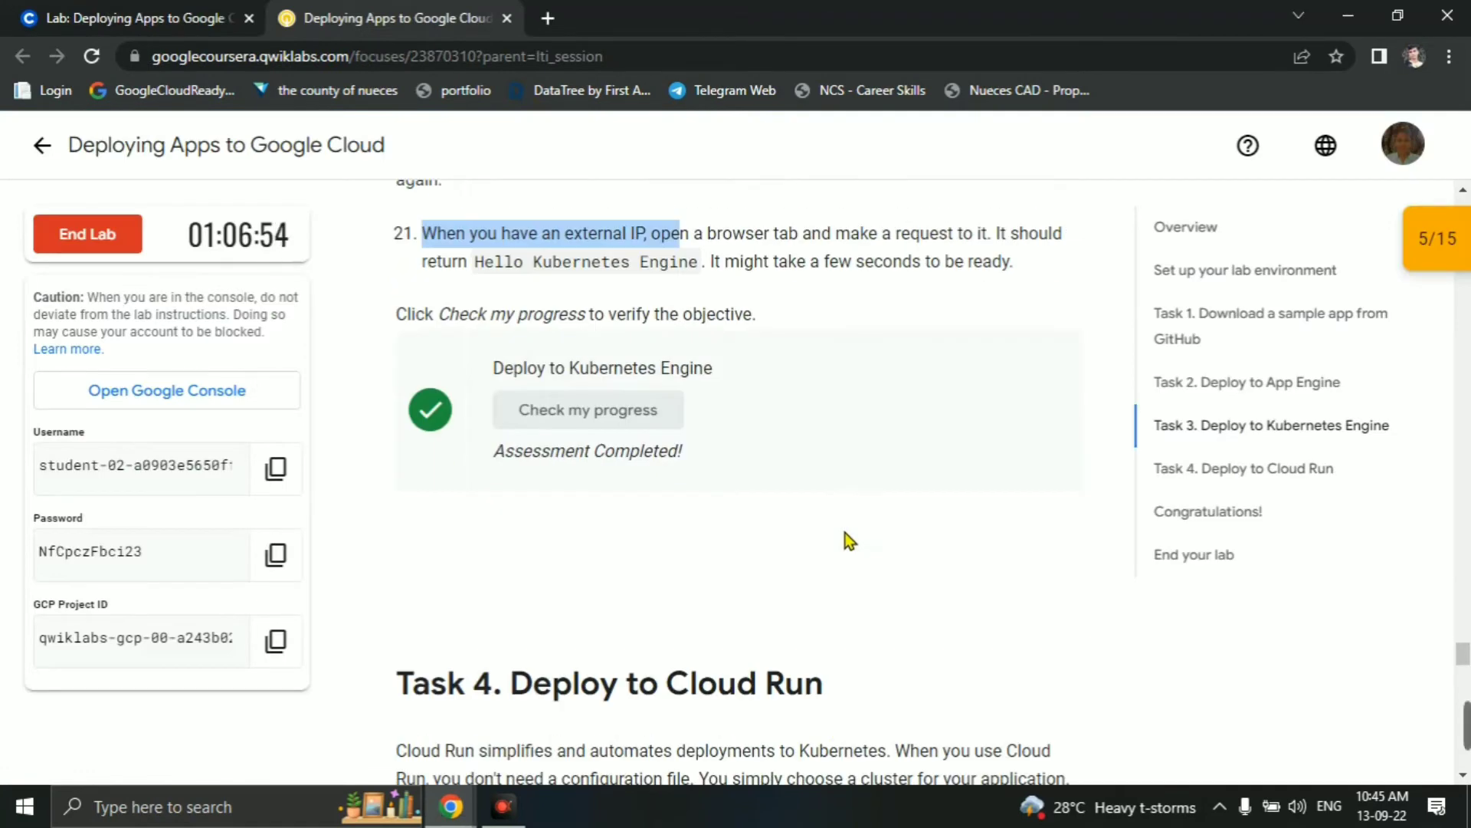
{"action": "scroll", "coordinate": [873, 521], "scroll_direction": "down", "scroll_amount": 3}
{"action": "scroll", "coordinate": [831, 521], "scroll_direction": "down", "scroll_amount": 1}
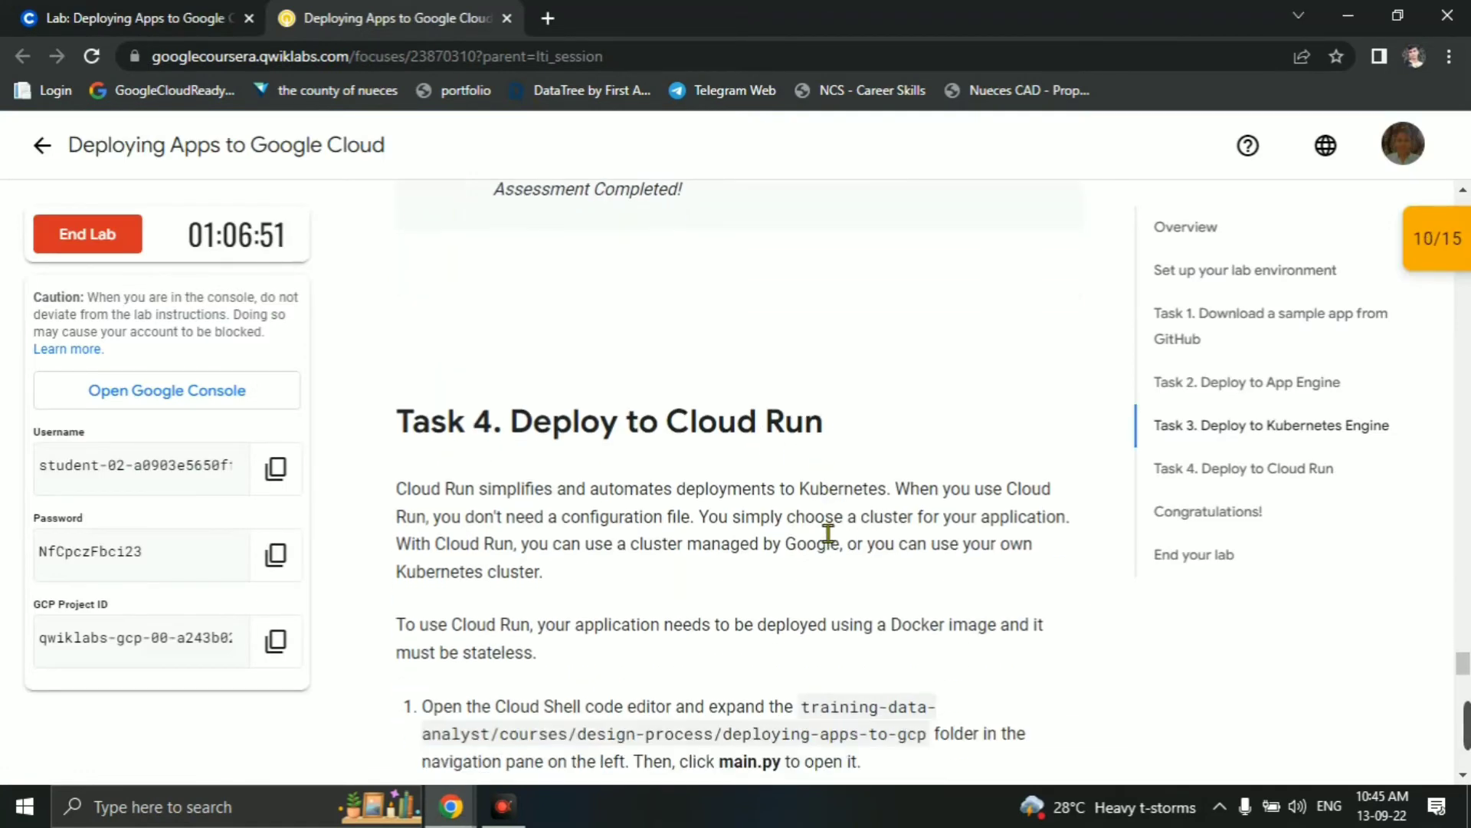
{"action": "scroll", "coordinate": [828, 534], "scroll_direction": "down", "scroll_amount": 3}
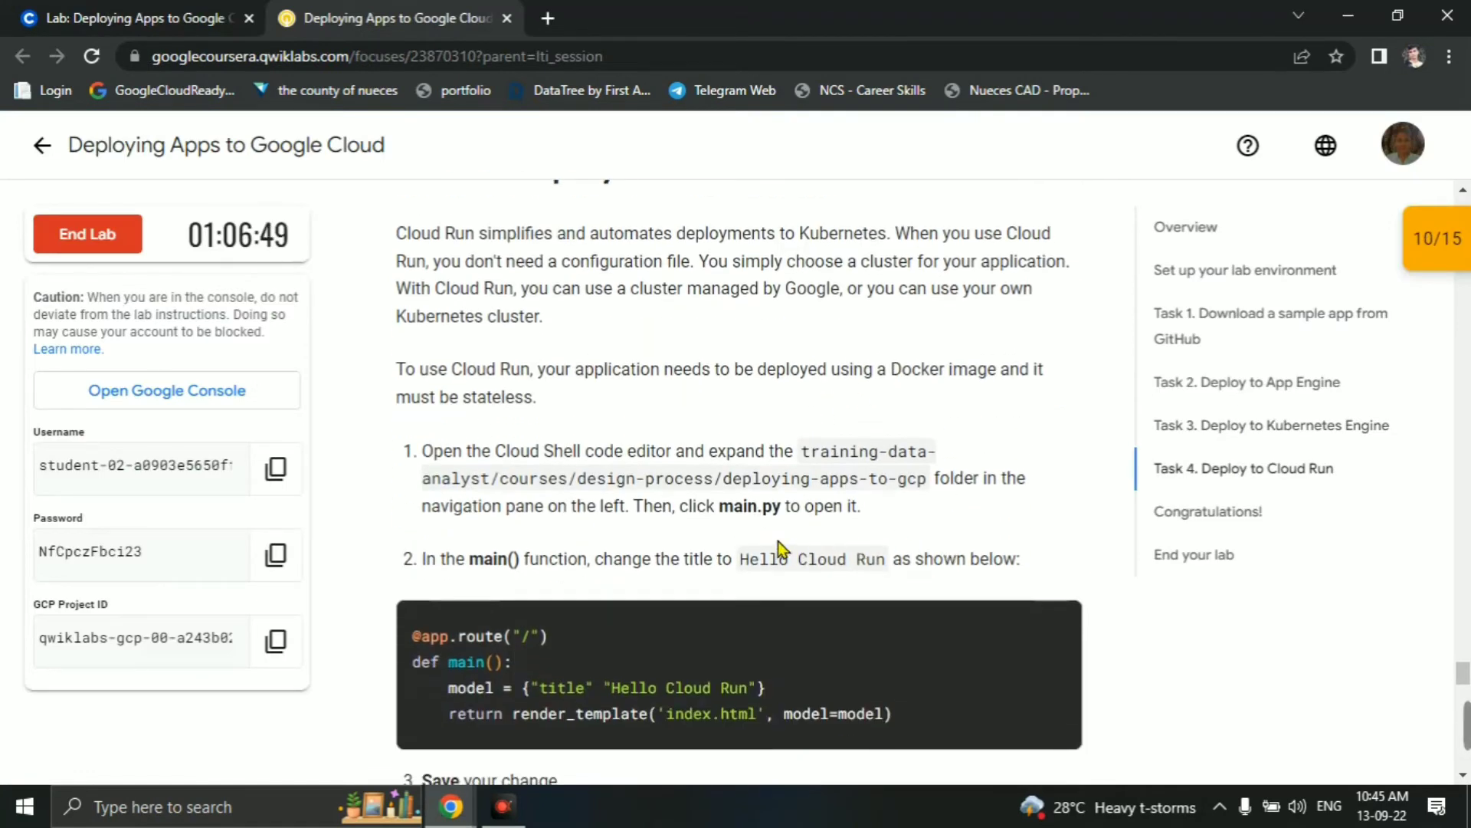
{"action": "left_click_drag", "start_coordinate": [719, 508], "coordinate": [815, 534]}
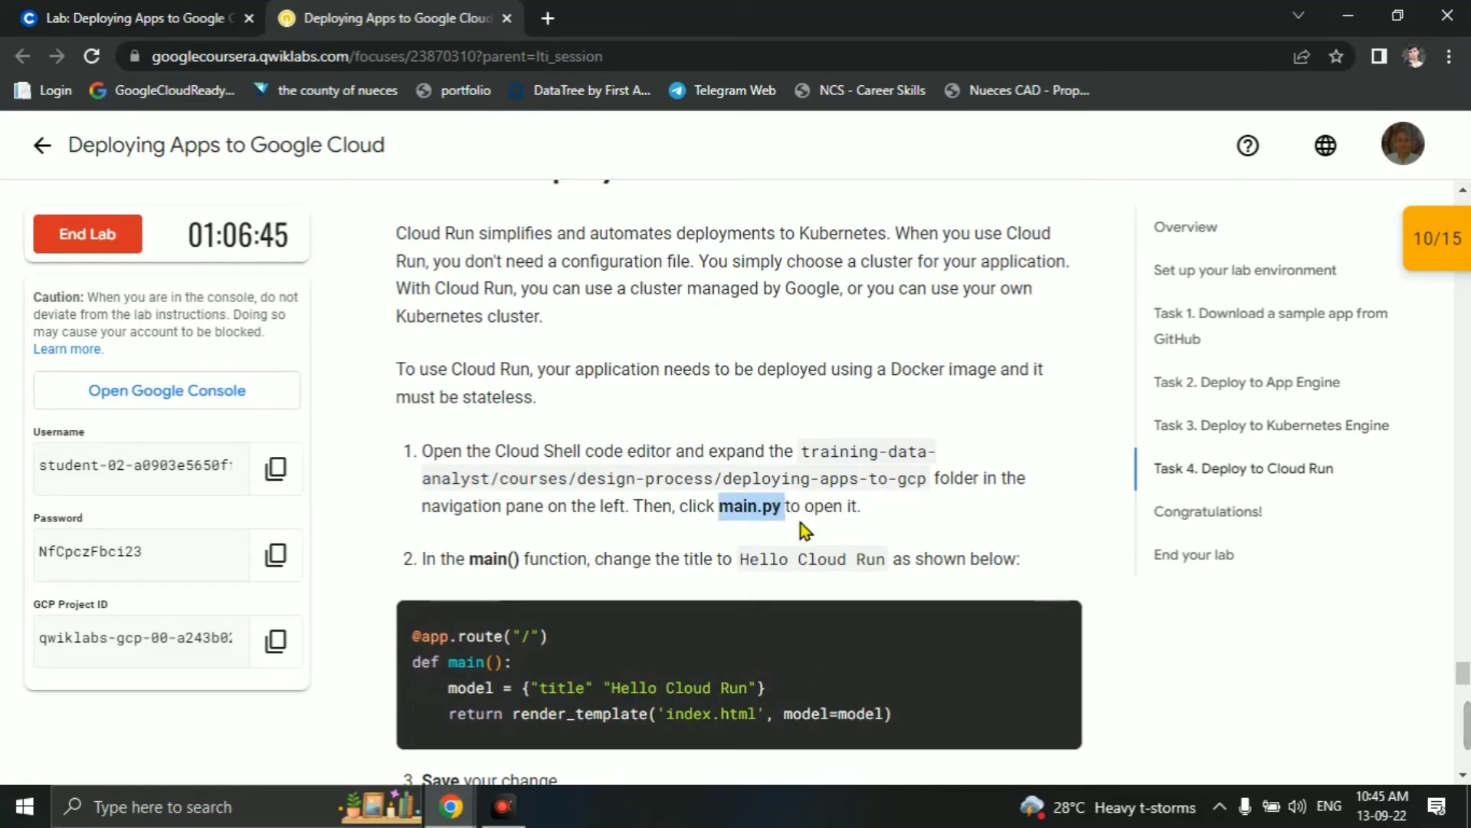
Open main.py for editing with nano in Cloud Shell.
{"action": "key", "text": "alt+Tab"}
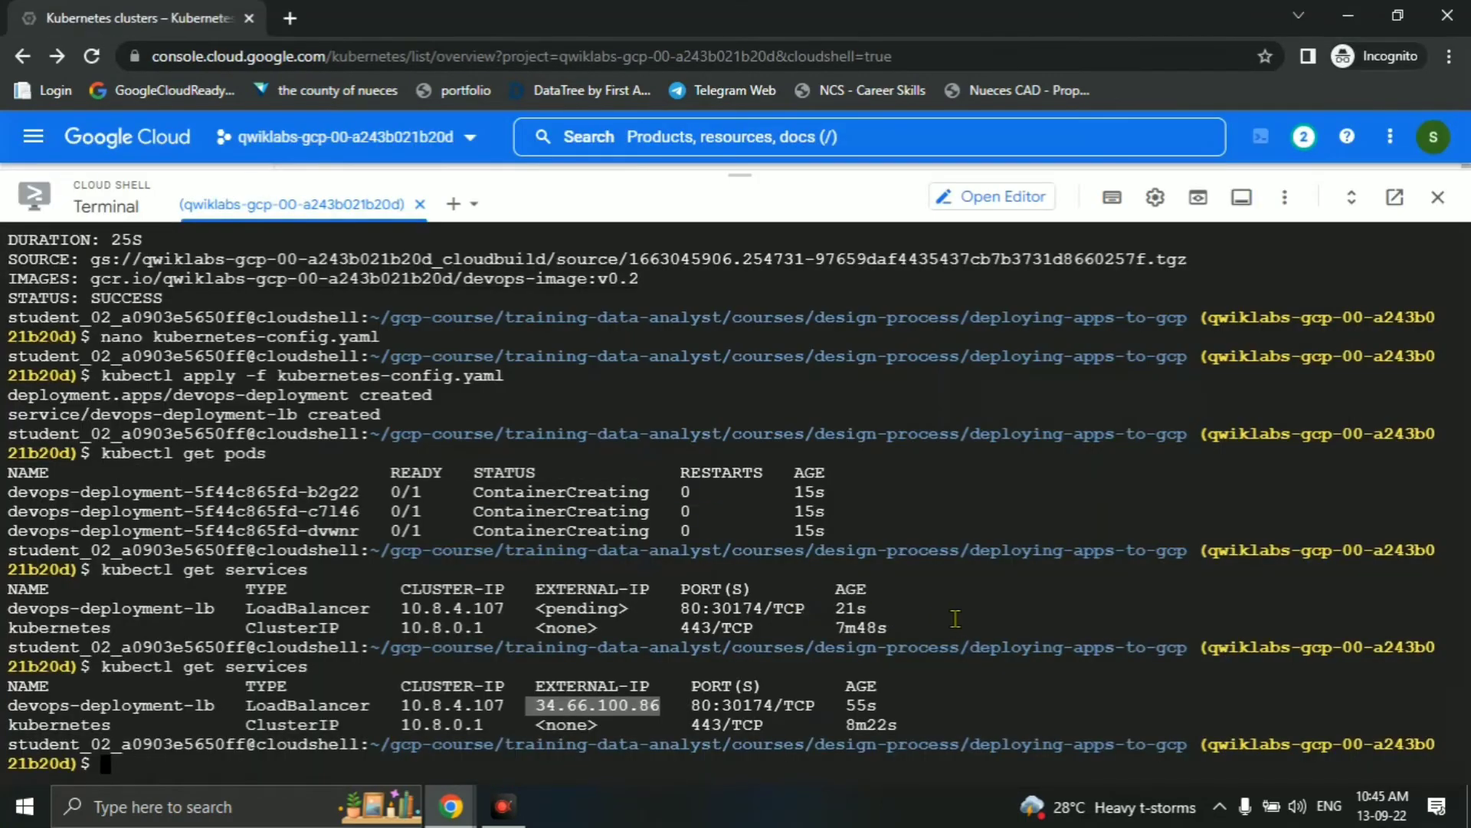
{"action": "left_click", "coordinate": [954, 618]}
{"action": "type", "text": "na"}
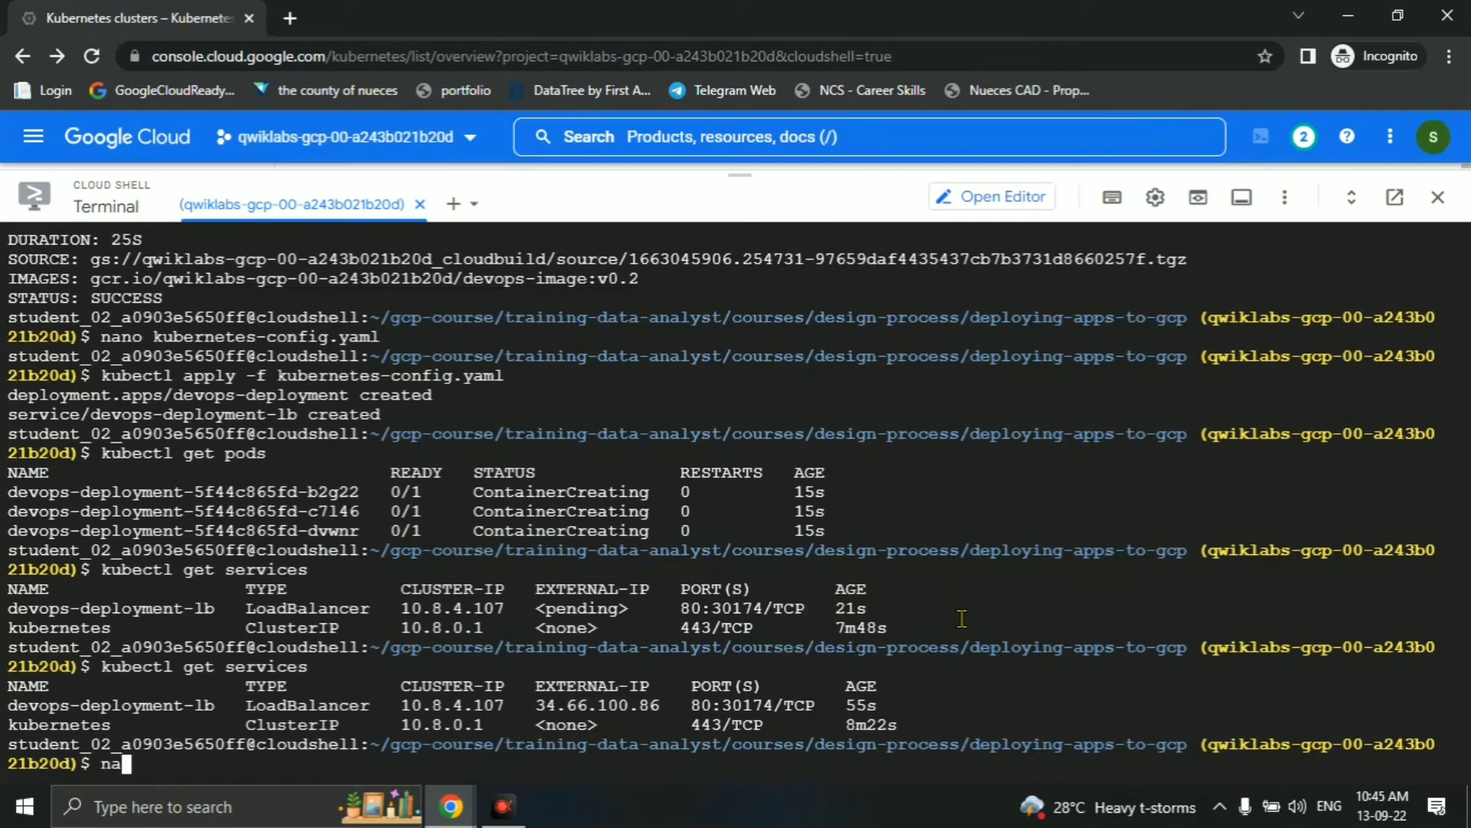
{"action": "type", "text": "no main.py"}
{"action": "key", "text": "Return"}
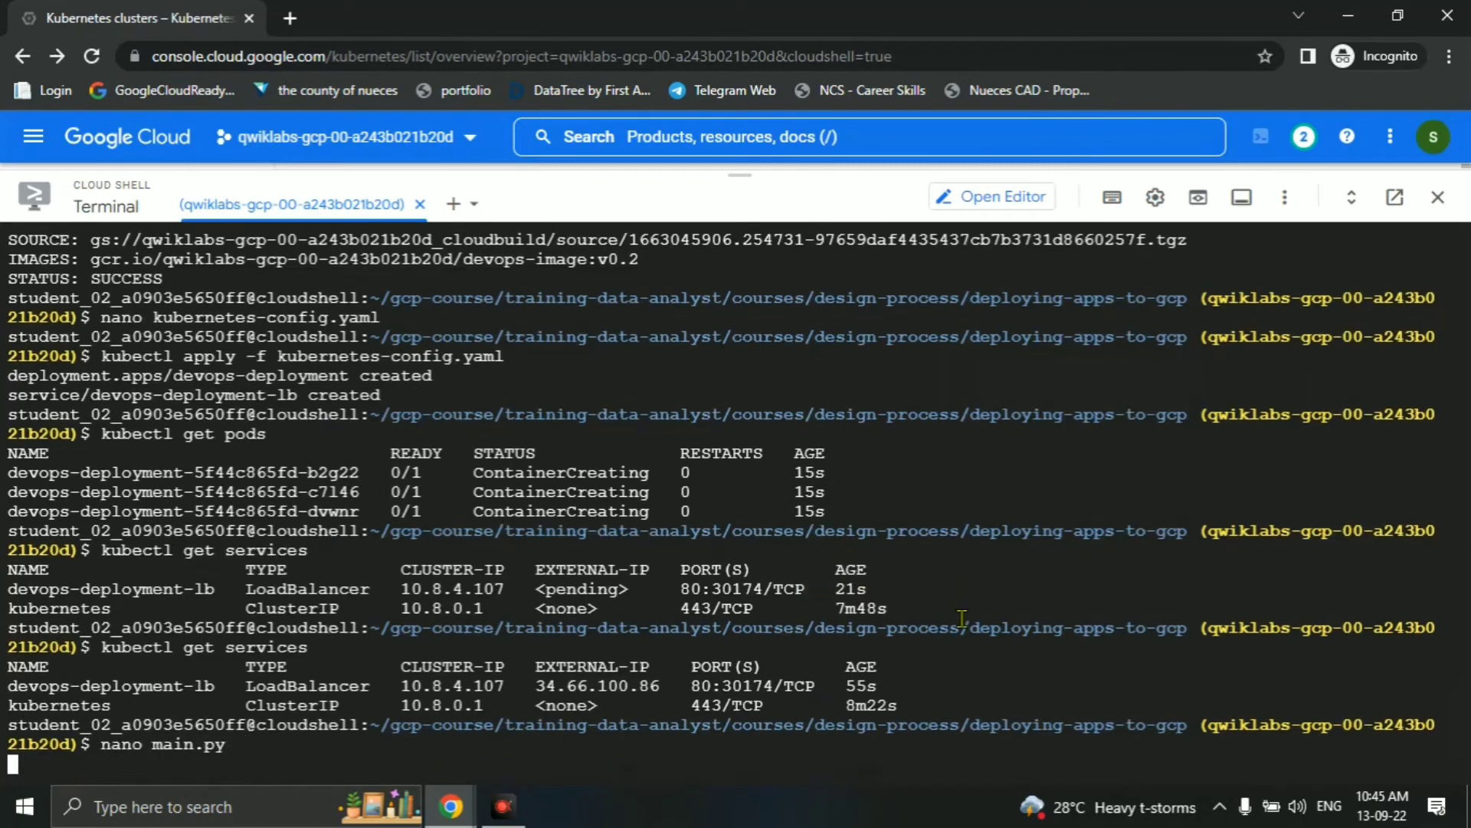
Copy "Hello Cloud Run" from the lab and replace the title value in the main() function of main.py with it.
{"action": "key", "text": "alt+Tab"}
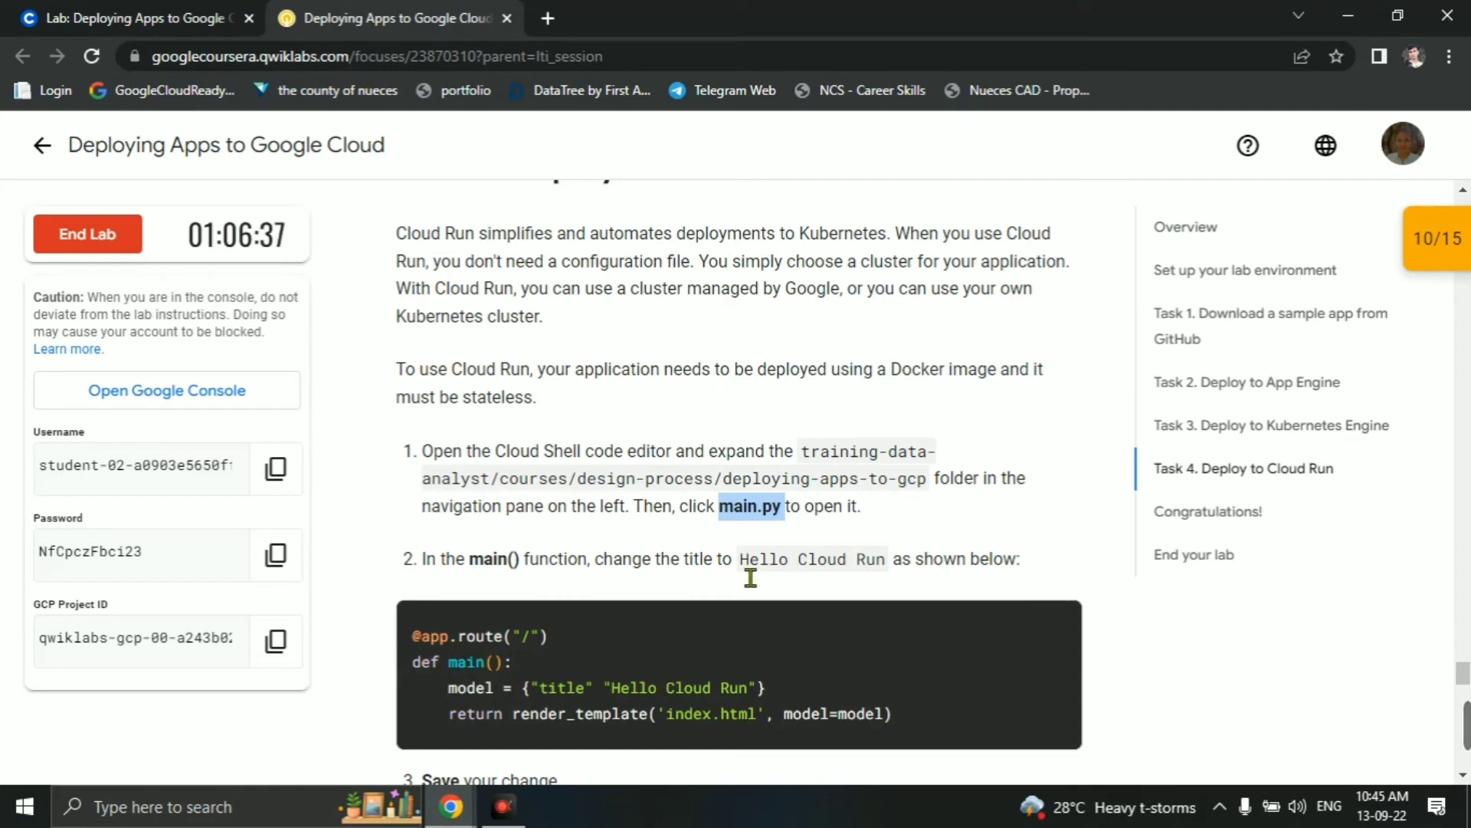
{"action": "left_click_drag", "start_coordinate": [738, 560], "coordinate": [889, 559]}
{"action": "key", "text": "ctrl+c"}
{"action": "key", "text": "alt+Tab"}
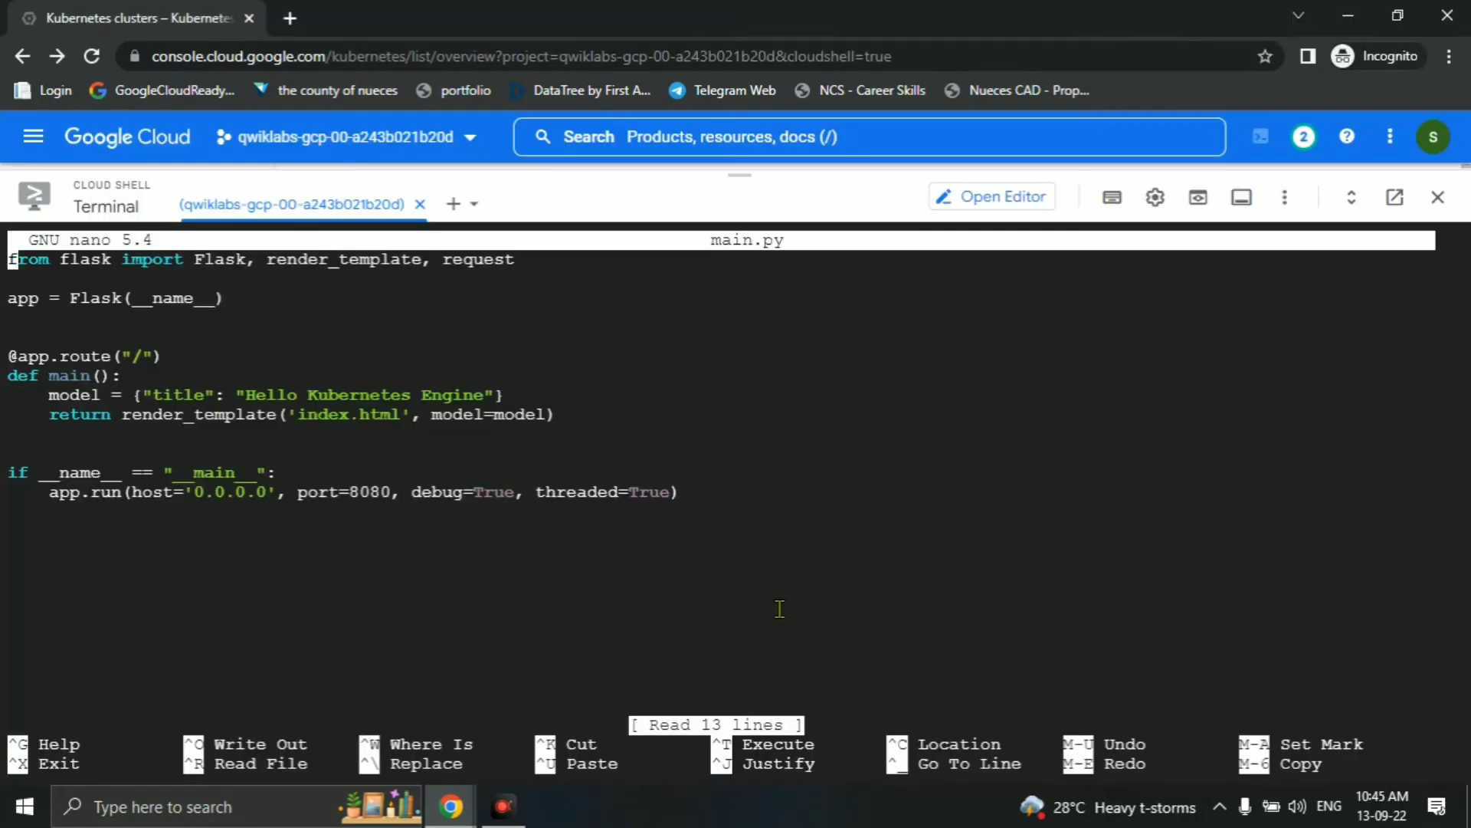
{"action": "key", "text": "Down"}
{"action": "key", "text": "Down"}
{"action": "key", "text": "Down"}
{"action": "key", "text": "Down"}
{"action": "key", "text": "Down"}
{"action": "key", "text": "Down"}
{"action": "key", "text": "Down"}
{"action": "key", "text": "Right"}
{"action": "key", "text": "Right"}
{"action": "key", "text": "Right"}
{"action": "key", "text": "Right"}
{"action": "key", "text": "Right"}
{"action": "key", "text": "Right"}
{"action": "key", "text": "Right"}
{"action": "key", "text": "Right"}
{"action": "key", "text": "Right"}
{"action": "key", "text": "Right"}
{"action": "key", "text": "Right"}
{"action": "key", "text": "Right"}
{"action": "key", "text": "Right"}
{"action": "key", "text": "Right"}
{"action": "key", "text": "Right"}
{"action": "key", "text": "Right"}
{"action": "key", "text": "Right"}
{"action": "key", "text": "Right"}
{"action": "key", "text": "Right"}
{"action": "key", "text": "Right"}
{"action": "key", "text": "Right"}
{"action": "key", "text": "Right"}
{"action": "key", "text": "Right"}
{"action": "key", "text": "Right"}
{"action": "key", "text": "Right"}
{"action": "key", "text": "Right"}
{"action": "key", "text": "Right"}
{"action": "key", "text": "Right"}
{"action": "key", "text": "Right"}
{"action": "key", "text": "Right"}
{"action": "key", "text": "Right"}
{"action": "key", "text": "Right"}
{"action": "key", "text": "Right"}
{"action": "key", "text": "Right"}
{"action": "key", "text": "Right"}
{"action": "key", "text": "Right"}
{"action": "key", "text": "Right"}
{"action": "key", "text": "Right"}
{"action": "key", "text": "Right"}
{"action": "key", "text": "Right"}
{"action": "key", "text": "Right"}
{"action": "key", "text": "Right"}
{"action": "key", "text": "Right"}
{"action": "key", "text": "Right"}
{"action": "key", "text": "Right"}
{"action": "key", "text": "Right"}
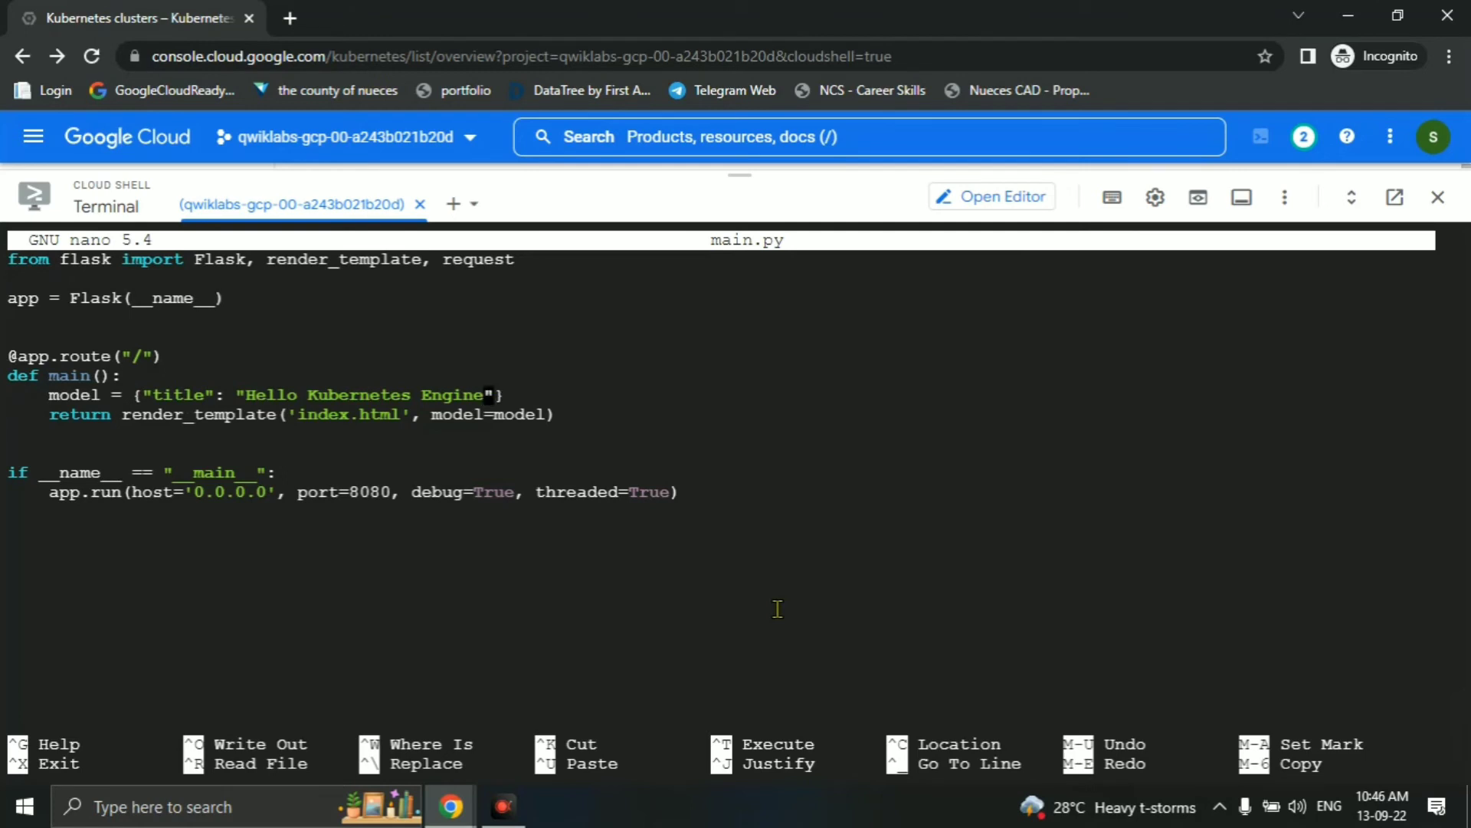
{"action": "key", "text": "BackSpace"}
{"action": "key", "text": "BackSpace"}
{"action": "key", "text": "BackSpace"}
{"action": "key", "text": "BackSpace"}
{"action": "key", "text": "BackSpace"}
{"action": "key", "text": "BackSpace"}
{"action": "key", "text": "BackSpace"}
{"action": "key", "text": "BackSpace"}
{"action": "key", "text": "BackSpace"}
{"action": "key", "text": "BackSpace"}
{"action": "key", "text": "BackSpace"}
{"action": "key", "text": "BackSpace"}
{"action": "key", "text": "BackSpace"}
{"action": "key", "text": "BackSpace"}
{"action": "key", "text": "BackSpace"}
{"action": "key", "text": "BackSpace"}
{"action": "key", "text": "BackSpace"}
{"action": "key", "text": "BackSpace"}
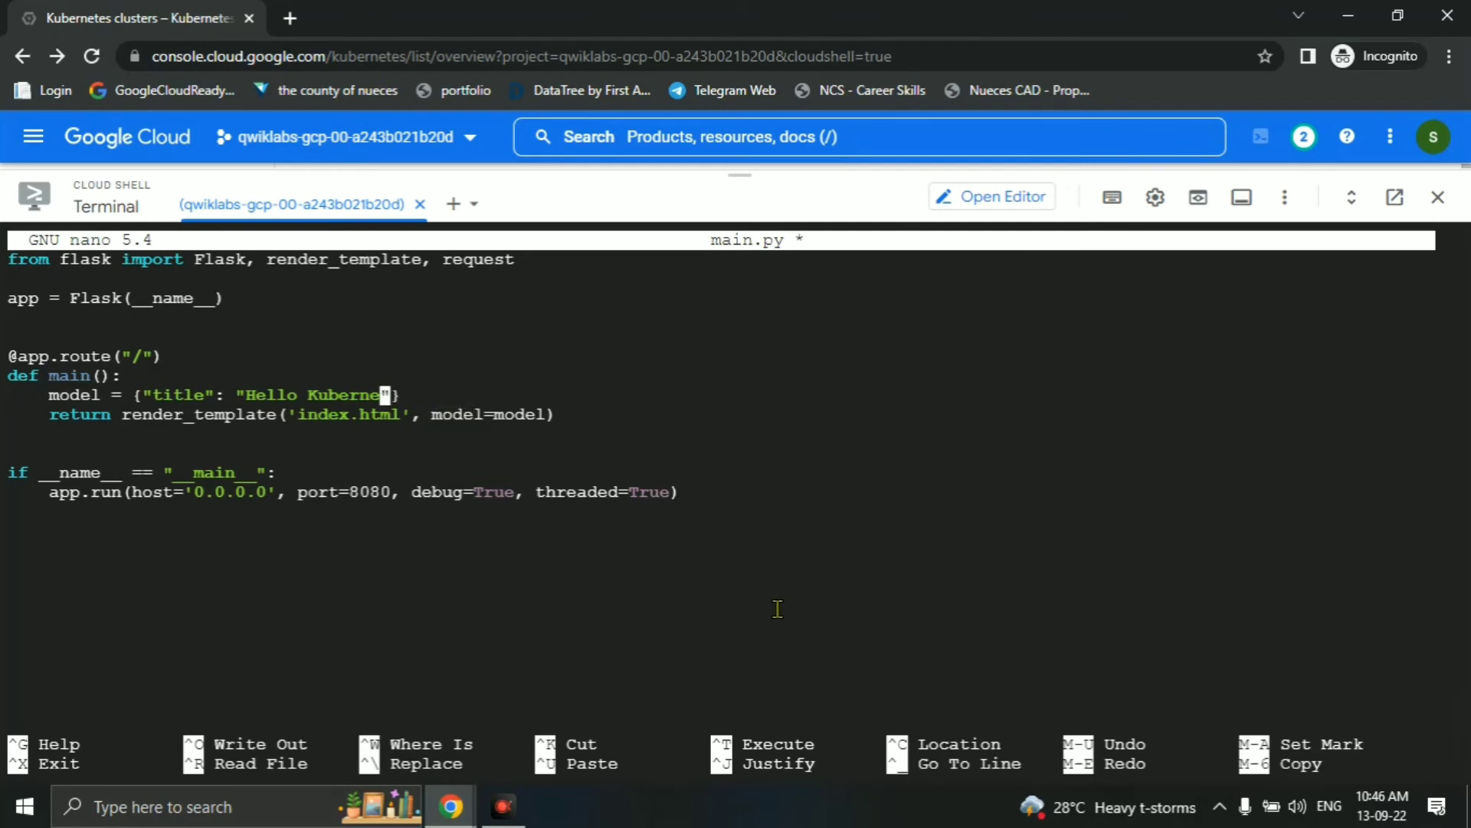
{"action": "key", "text": "BackSpace"}
{"action": "key", "text": "BackSpace"}
{"action": "key", "text": "BackSpace"}
{"action": "key", "text": "BackSpace"}
{"action": "key", "text": "BackSpace"}
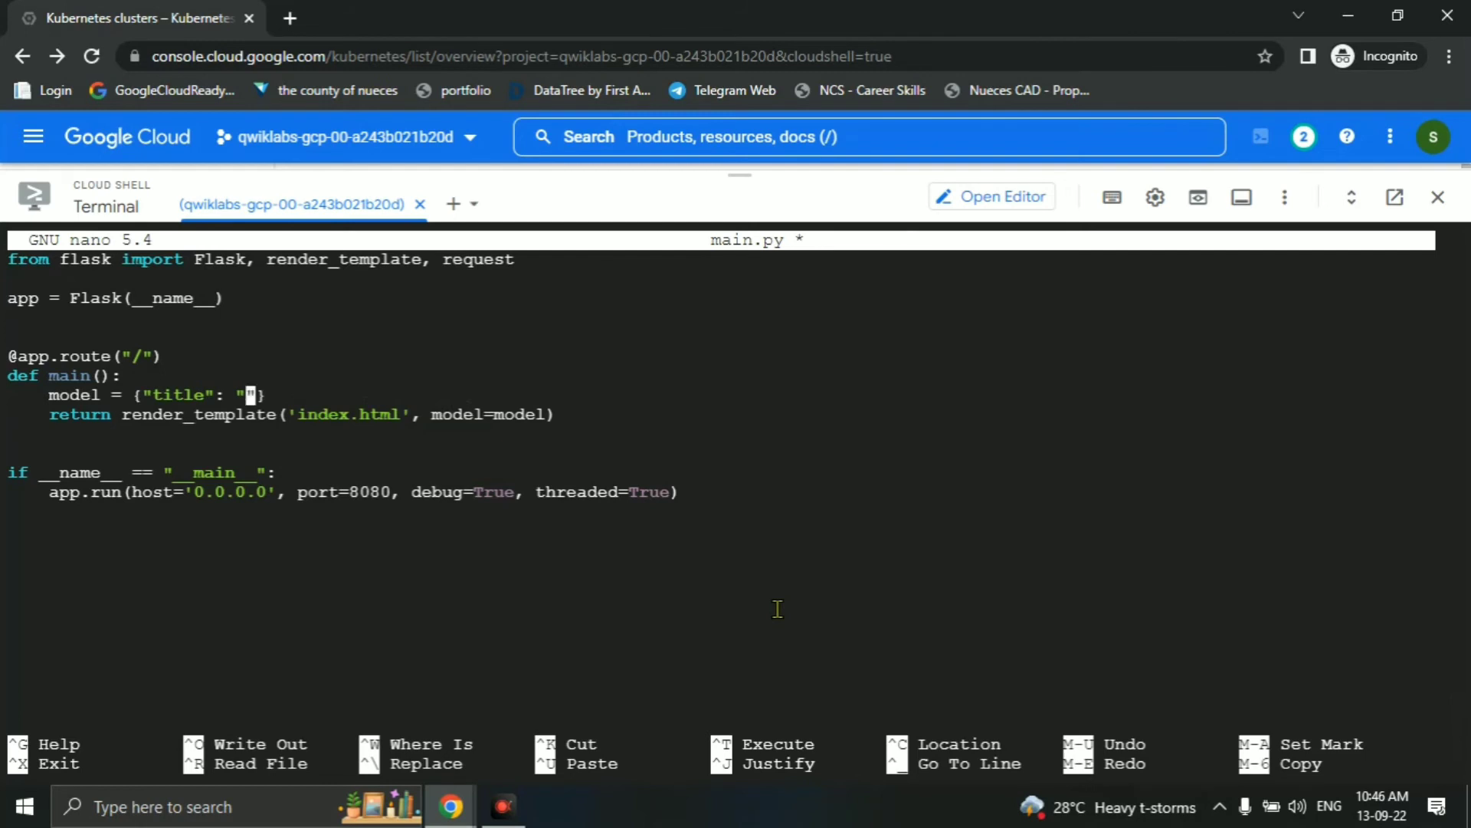
{"action": "key", "text": "ctrl+v"}
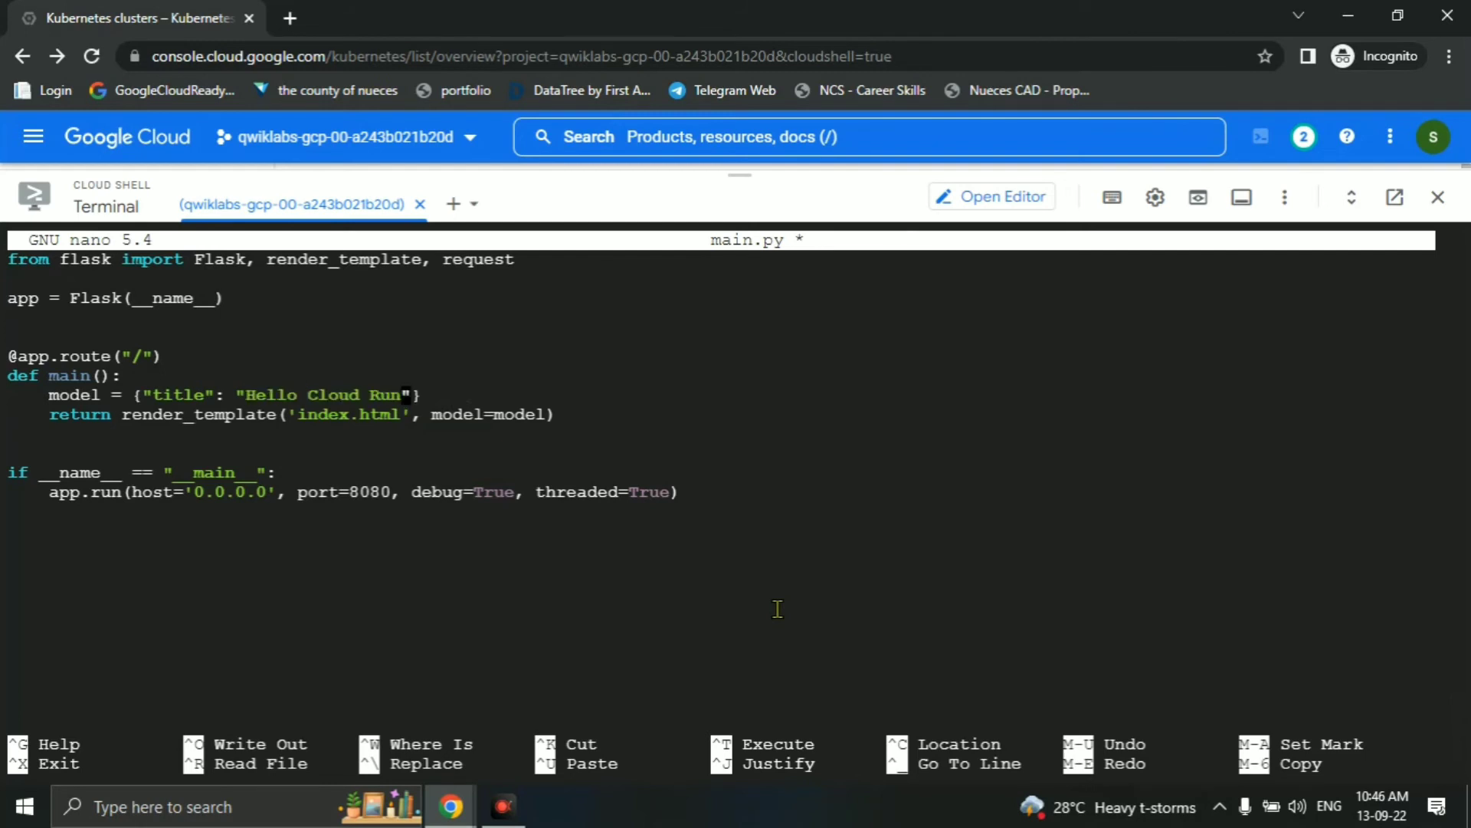
Save main.py under the same name and exit nano.
{"action": "key", "text": "ctrl+x"}
{"action": "key", "text": "y"}
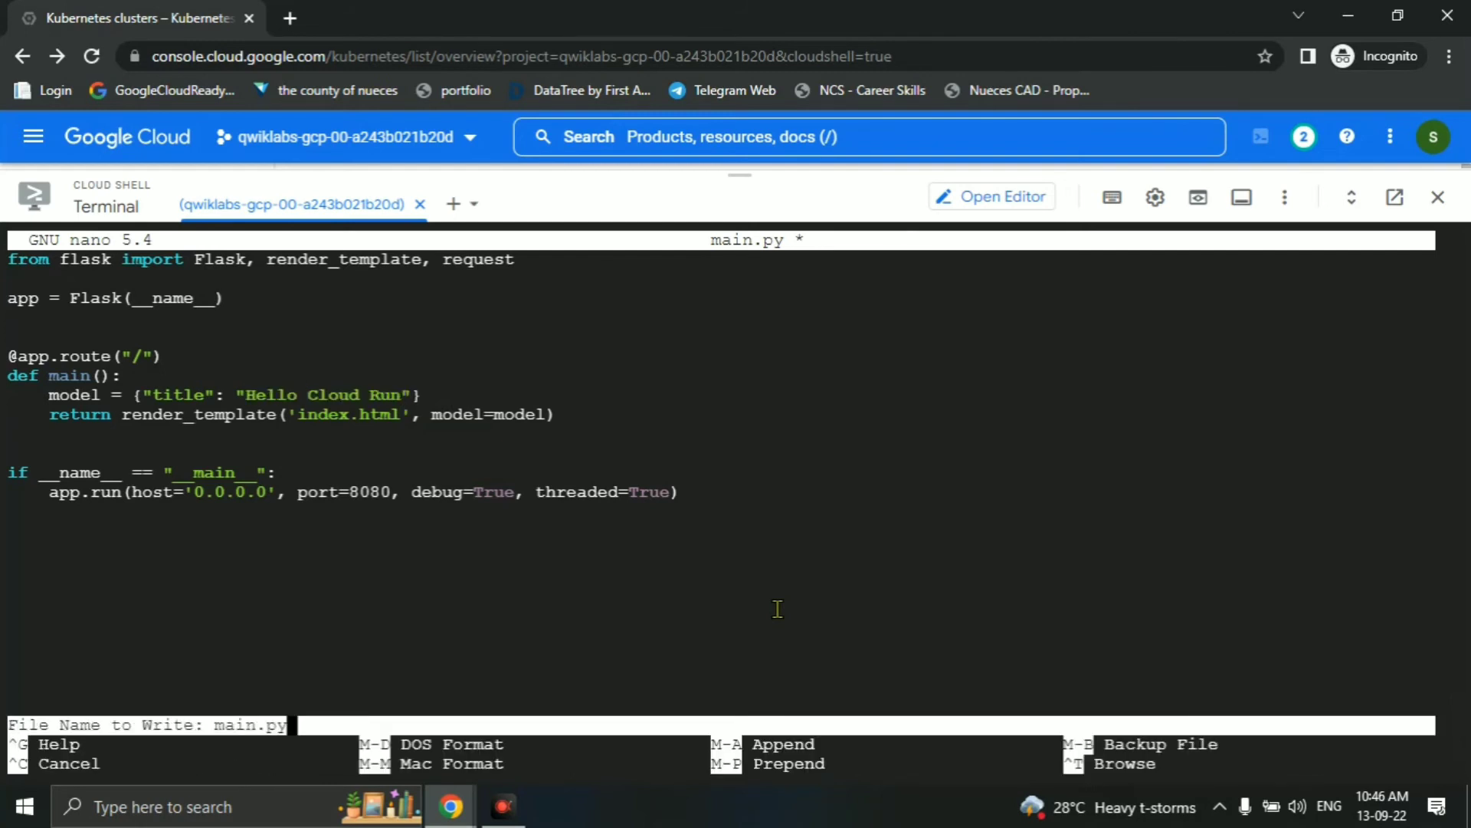
{"action": "key", "text": "Return"}
Copy the lab's commands that build cloud-run-image:v0.1 and try to paste them into Cloud Shell.
{"action": "key", "text": "alt+Tab"}
{"action": "scroll", "coordinate": [843, 613], "scroll_direction": "down", "scroll_amount": 5}
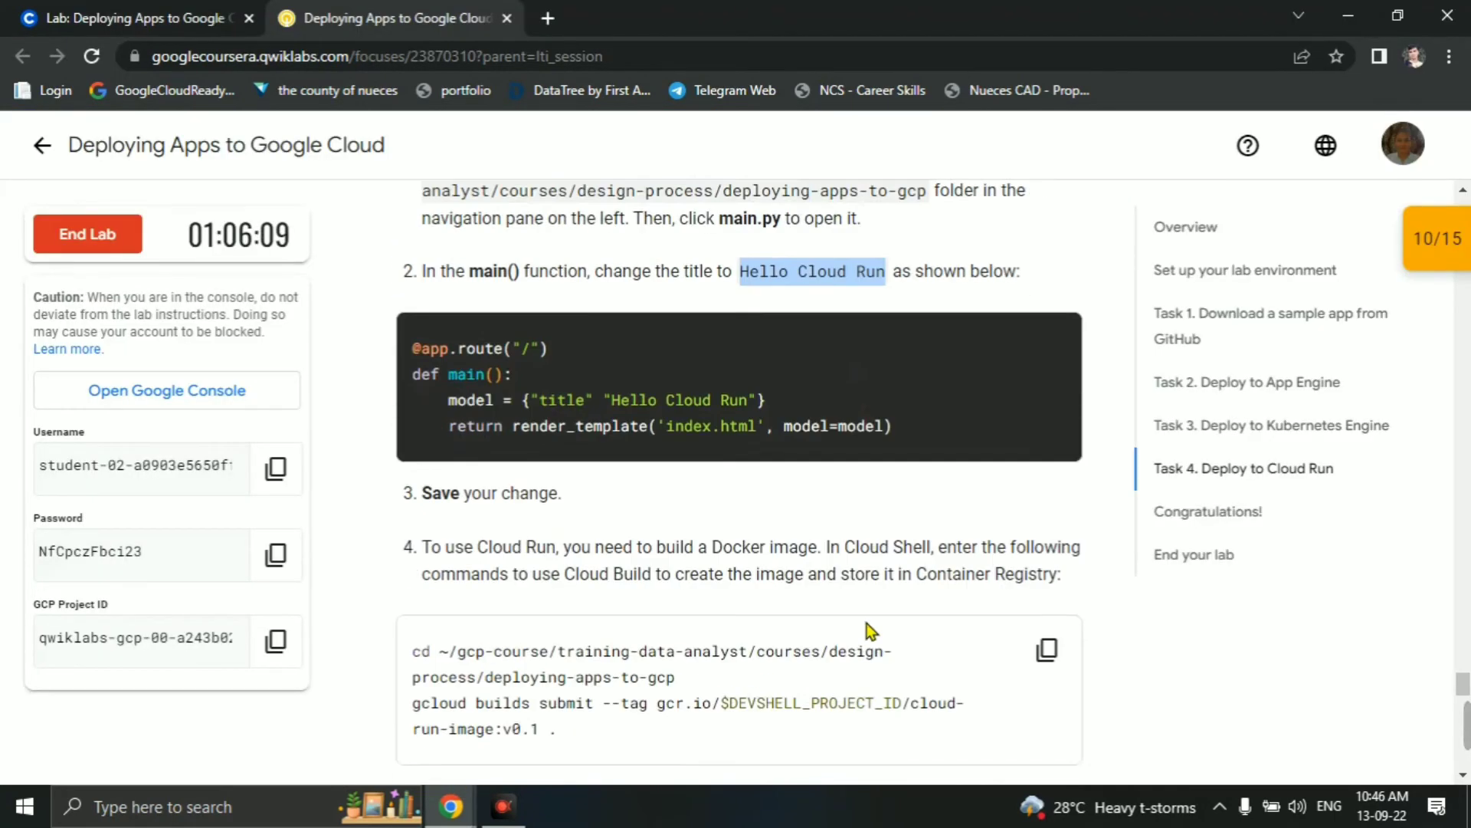
{"action": "left_click", "coordinate": [1046, 613]}
{"action": "key", "text": "alt+Tab"}
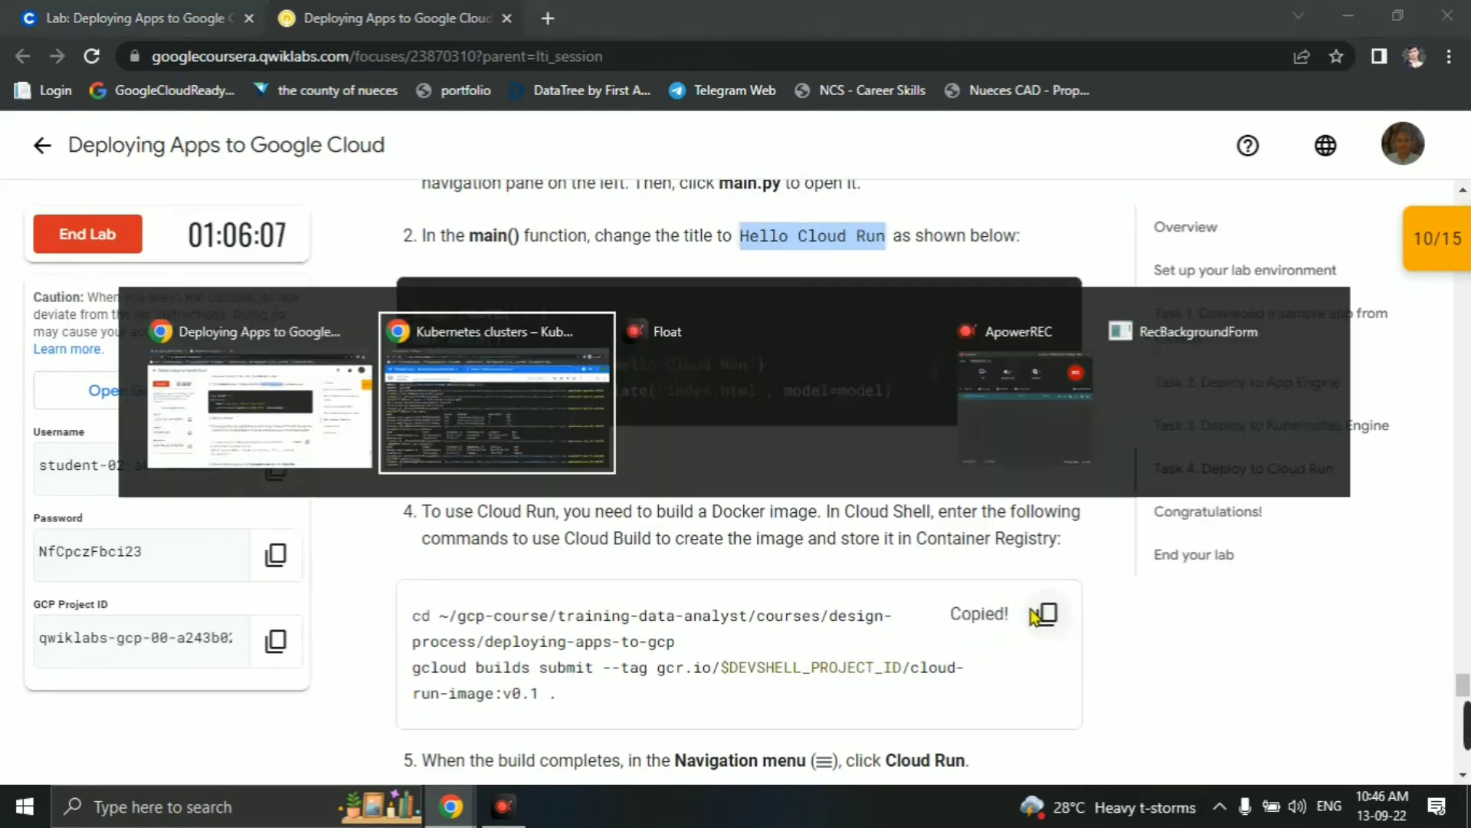
{"action": "triple_click", "coordinate": [1012, 569]}
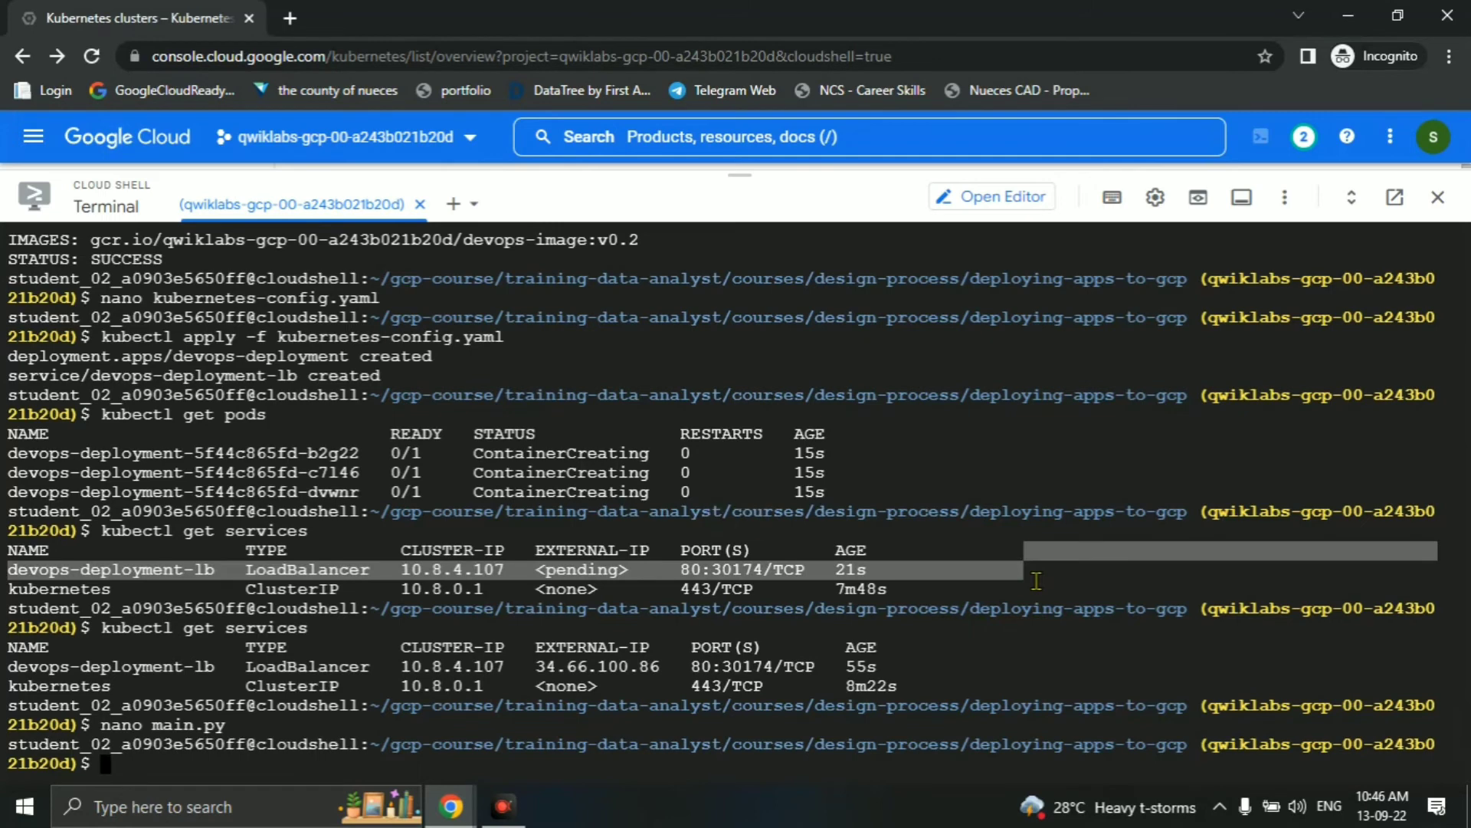
{"action": "key", "text": "ctrl+v"}
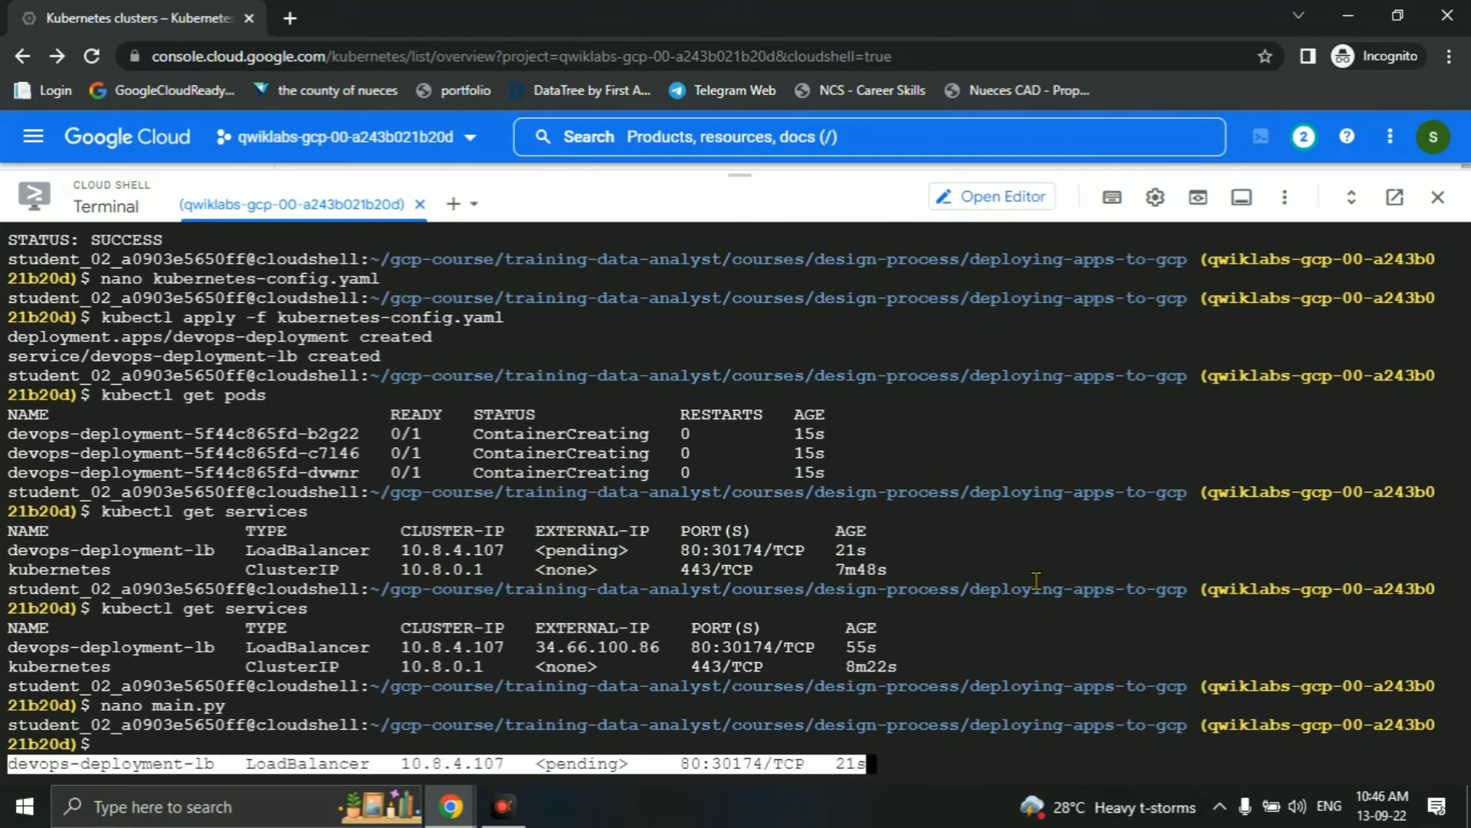
Delete the mistakenly pasted devops-deployment-lb line from the Cloud Shell command line.
{"action": "key", "text": "BackSpace"}
{"action": "key", "text": "BackSpace"}
{"action": "key", "text": "BackSpace"}
{"action": "key", "text": "BackSpace"}
{"action": "key", "text": "BackSpace"}
{"action": "key", "text": "BackSpace"}
{"action": "key", "text": "BackSpace"}
{"action": "key", "text": "BackSpace"}
{"action": "key", "text": "BackSpace"}
{"action": "key", "text": "BackSpace"}
{"action": "key", "text": "BackSpace"}
{"action": "key", "text": "BackSpace"}
{"action": "key", "text": "BackSpace"}
{"action": "key", "text": "BackSpace"}
{"action": "key", "text": "BackSpace"}
{"action": "key", "text": "BackSpace"}
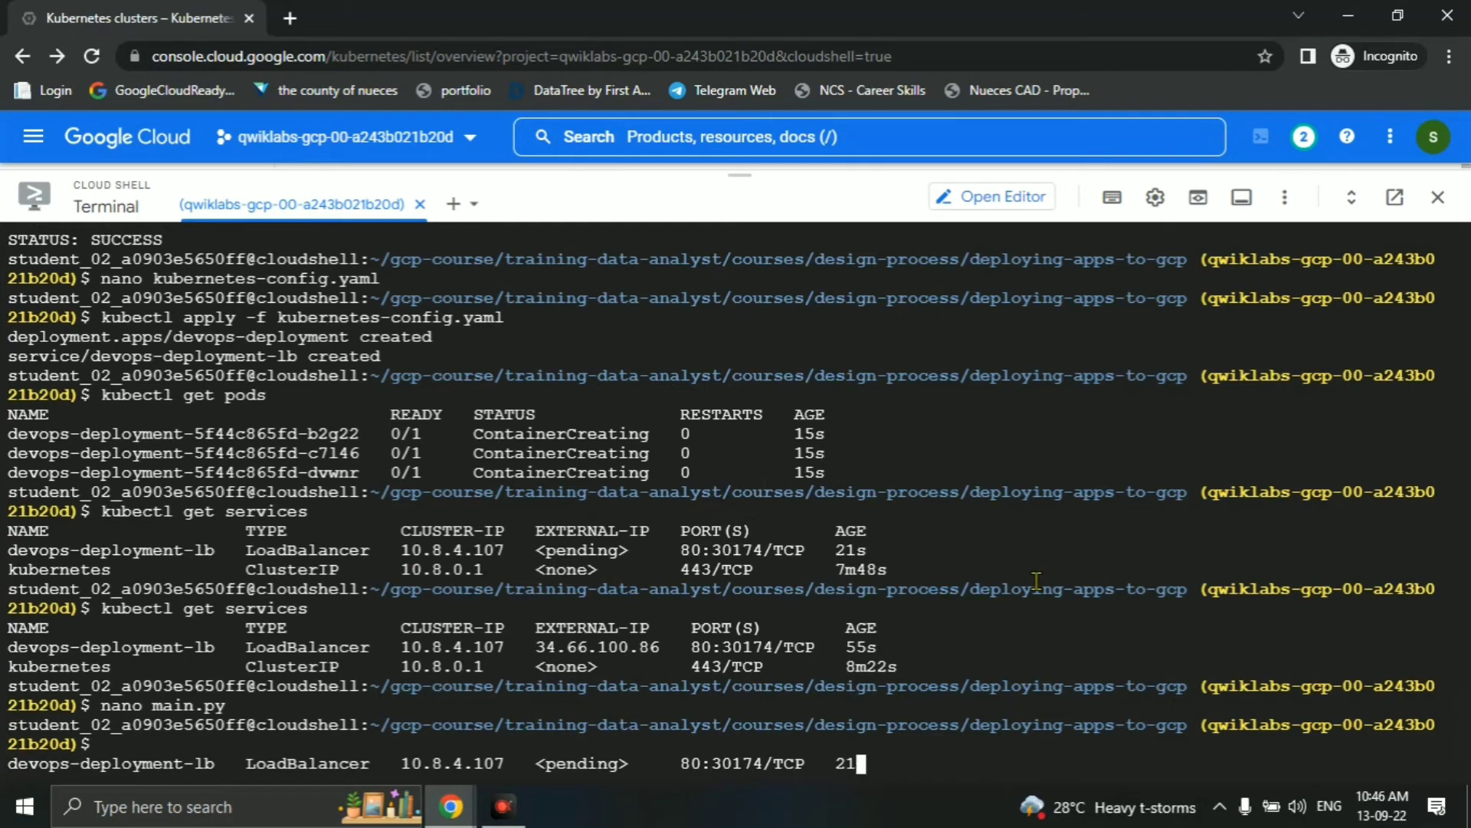
{"action": "key", "text": "BackSpace"}
{"action": "key", "text": "BackSpace"}
{"action": "key", "text": "BackSpace"}
{"action": "key", "text": "BackSpace"}
{"action": "key", "text": "BackSpace"}
{"action": "key", "text": "BackSpace"}
{"action": "key", "text": "BackSpace"}
{"action": "key", "text": "BackSpace"}
{"action": "key", "text": "BackSpace"}
{"action": "key", "text": "BackSpace"}
{"action": "key", "text": "BackSpace"}
{"action": "key", "text": "BackSpace"}
{"action": "key", "text": "BackSpace"}
{"action": "key", "text": "BackSpace"}
{"action": "key", "text": "BackSpace"}
{"action": "key", "text": "BackSpace"}
{"action": "key", "text": "BackSpace"}
{"action": "key", "text": "BackSpace"}
{"action": "key", "text": "BackSpace"}
{"action": "key", "text": "BackSpace"}
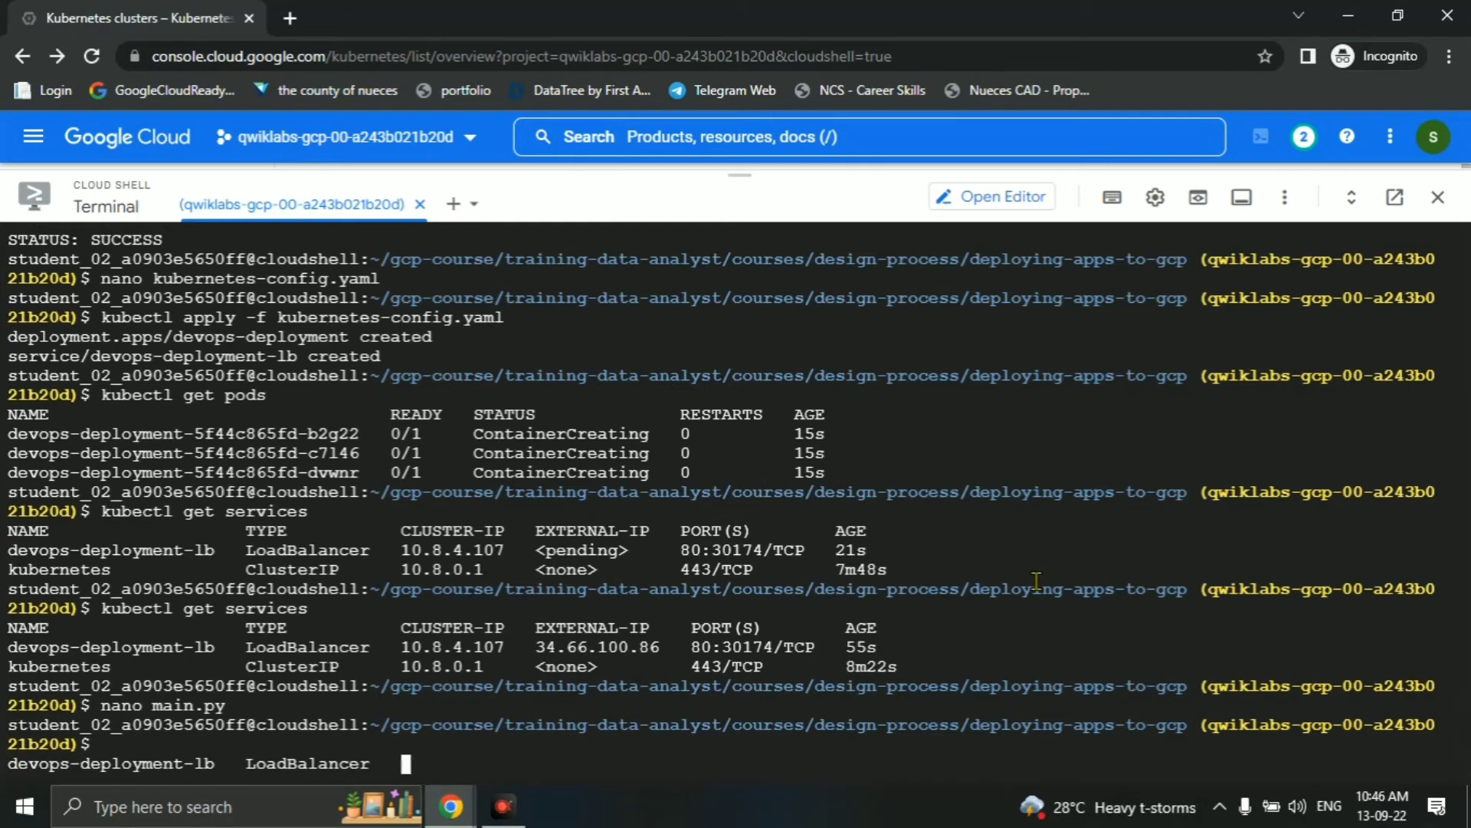
{"action": "key", "text": "BackSpace"}
{"action": "key", "text": "BackSpace"}
{"action": "key", "text": "BackSpace"}
{"action": "key", "text": "BackSpace"}
{"action": "key", "text": "BackSpace"}
{"action": "key", "text": "BackSpace"}
{"action": "key", "text": "BackSpace"}
{"action": "key", "text": "BackSpace"}
{"action": "key", "text": "BackSpace"}
{"action": "key", "text": "BackSpace"}
{"action": "key", "text": "BackSpace"}
{"action": "key", "text": "BackSpace"}
{"action": "key", "text": "BackSpace"}
{"action": "key", "text": "BackSpace"}
{"action": "key", "text": "BackSpace"}
{"action": "key", "text": "BackSpace"}
{"action": "key", "text": "BackSpace"}
{"action": "key", "text": "BackSpace"}
{"action": "key", "text": "BackSpace"}
{"action": "key", "text": "BackSpace"}
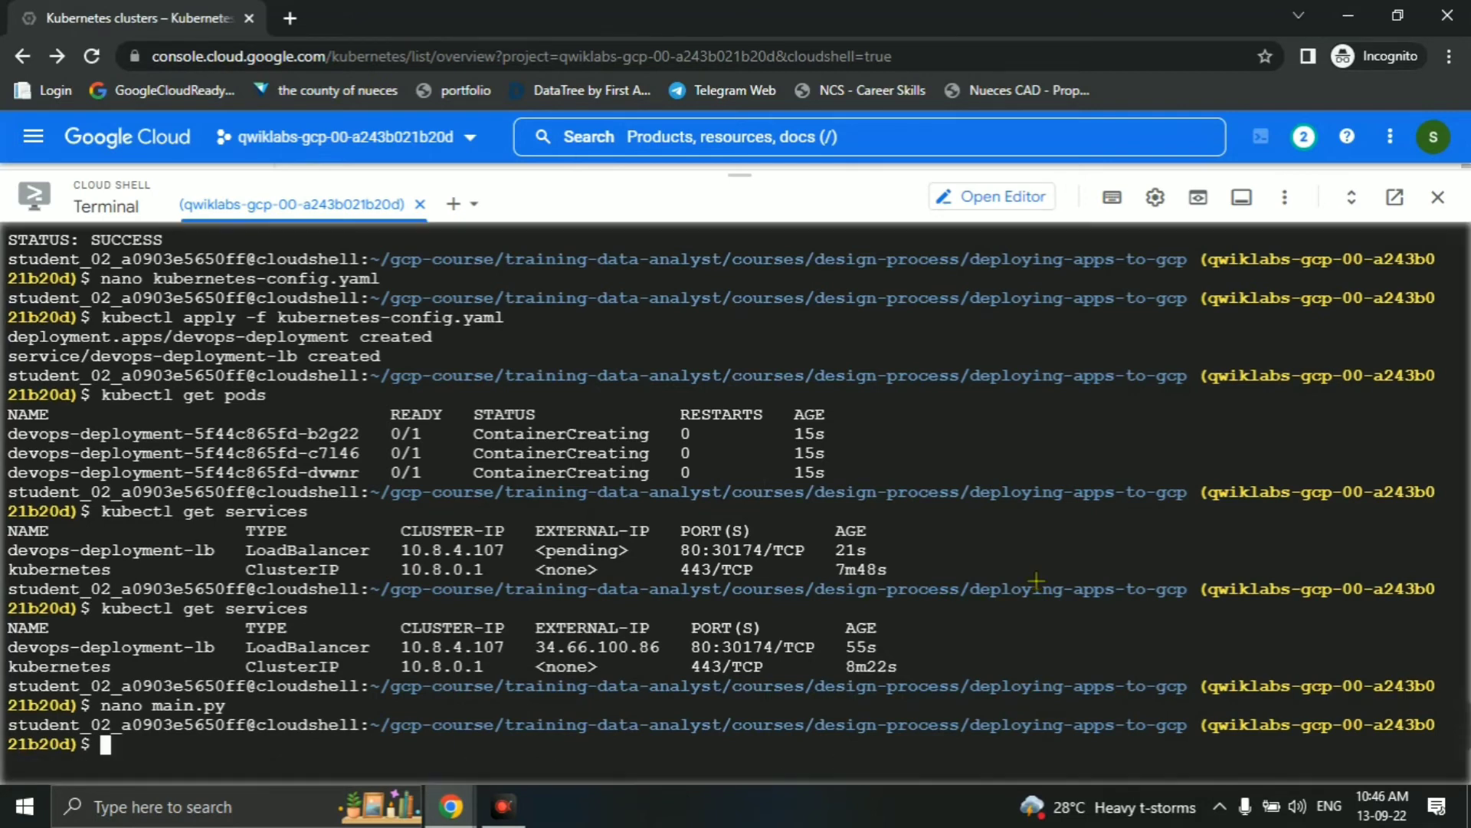
Copy the lab's change-directory and gcloud builds submit commands again and run them in Cloud Shell to build cloud-run-image:v0.1.
{"action": "key", "text": "alt+Tab"}
{"action": "left_click", "coordinate": [1047, 613]}
{"action": "key", "text": "alt+Tab"}
{"action": "key", "text": "ctrl+v"}
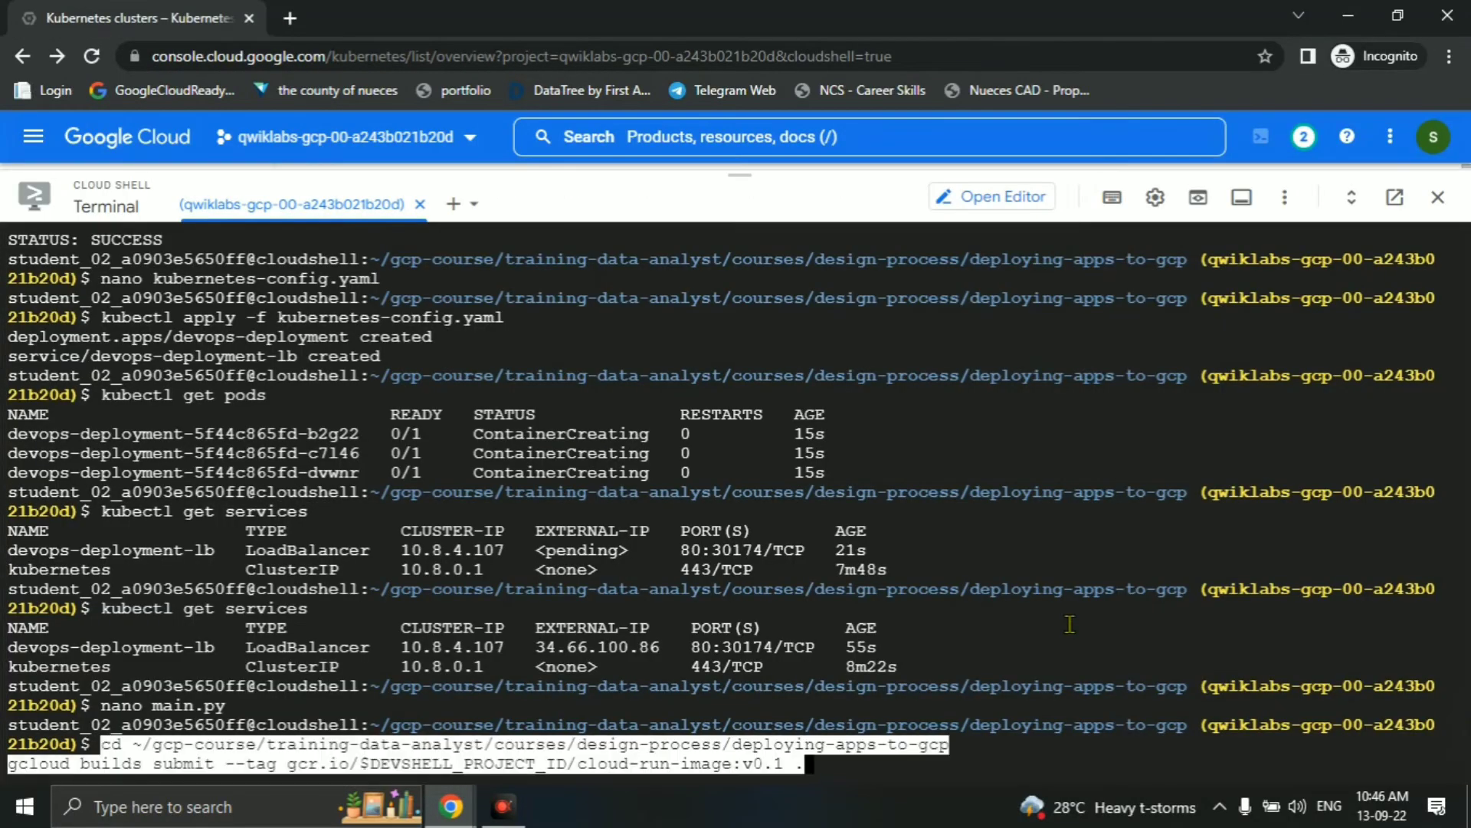
{"action": "key", "text": "Return"}
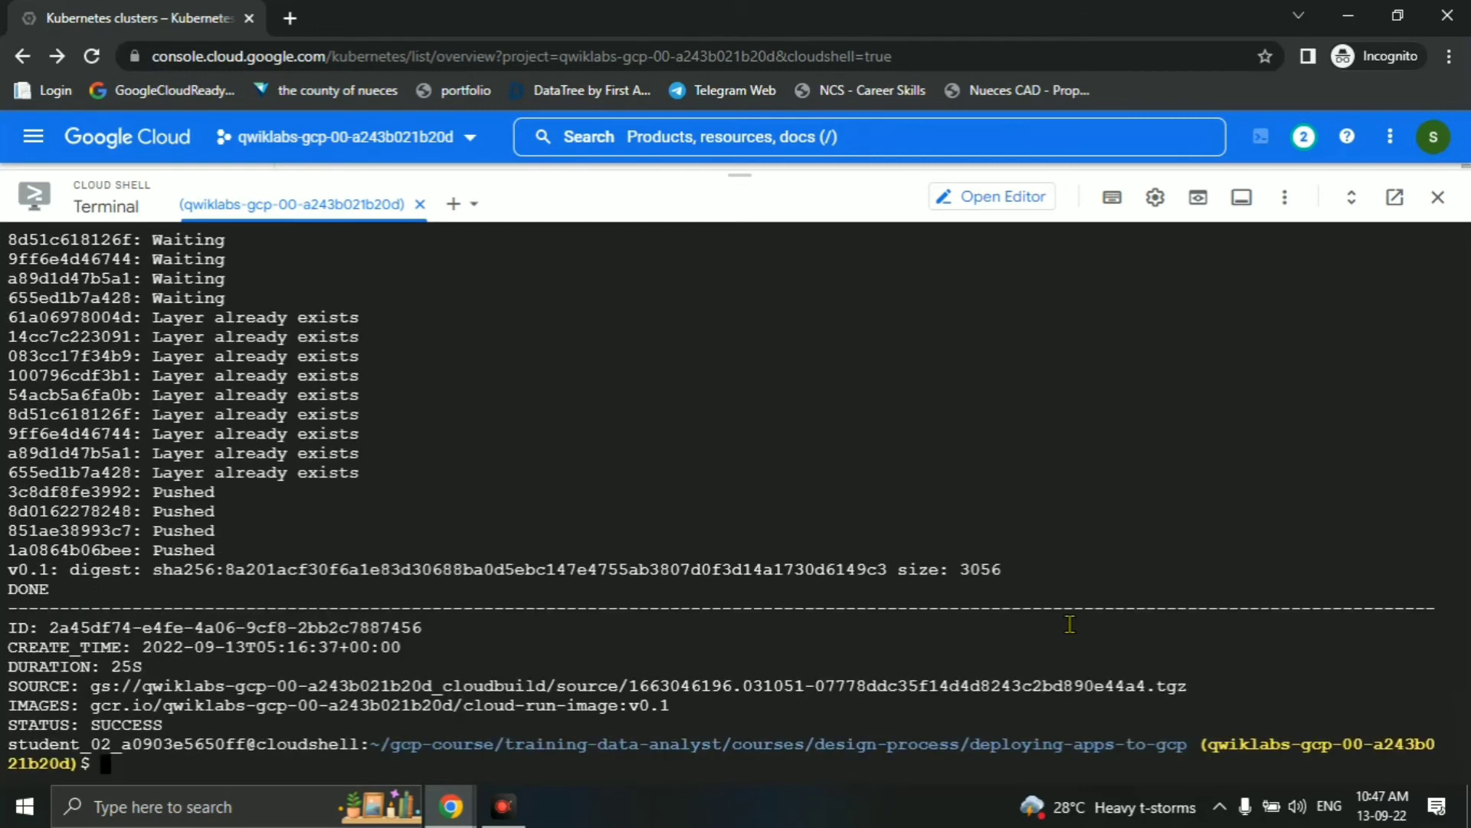
Read the lab's next instructions, shrink Cloud Shell and open the Cloud Run page by searching for "cloud run".
{"action": "key", "text": "alt+Tab"}
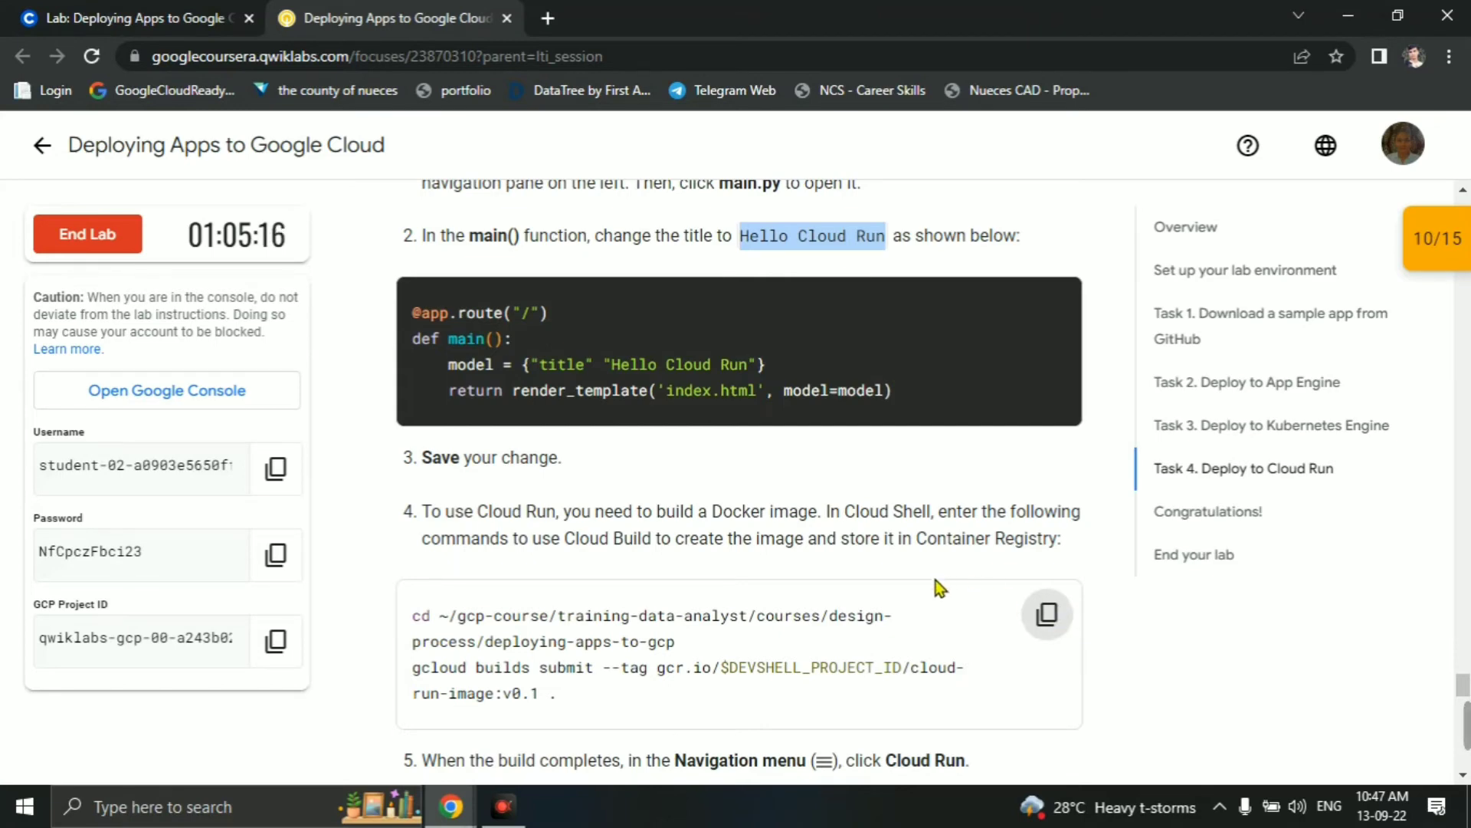
{"action": "scroll", "coordinate": [933, 583], "scroll_direction": "down", "scroll_amount": 5}
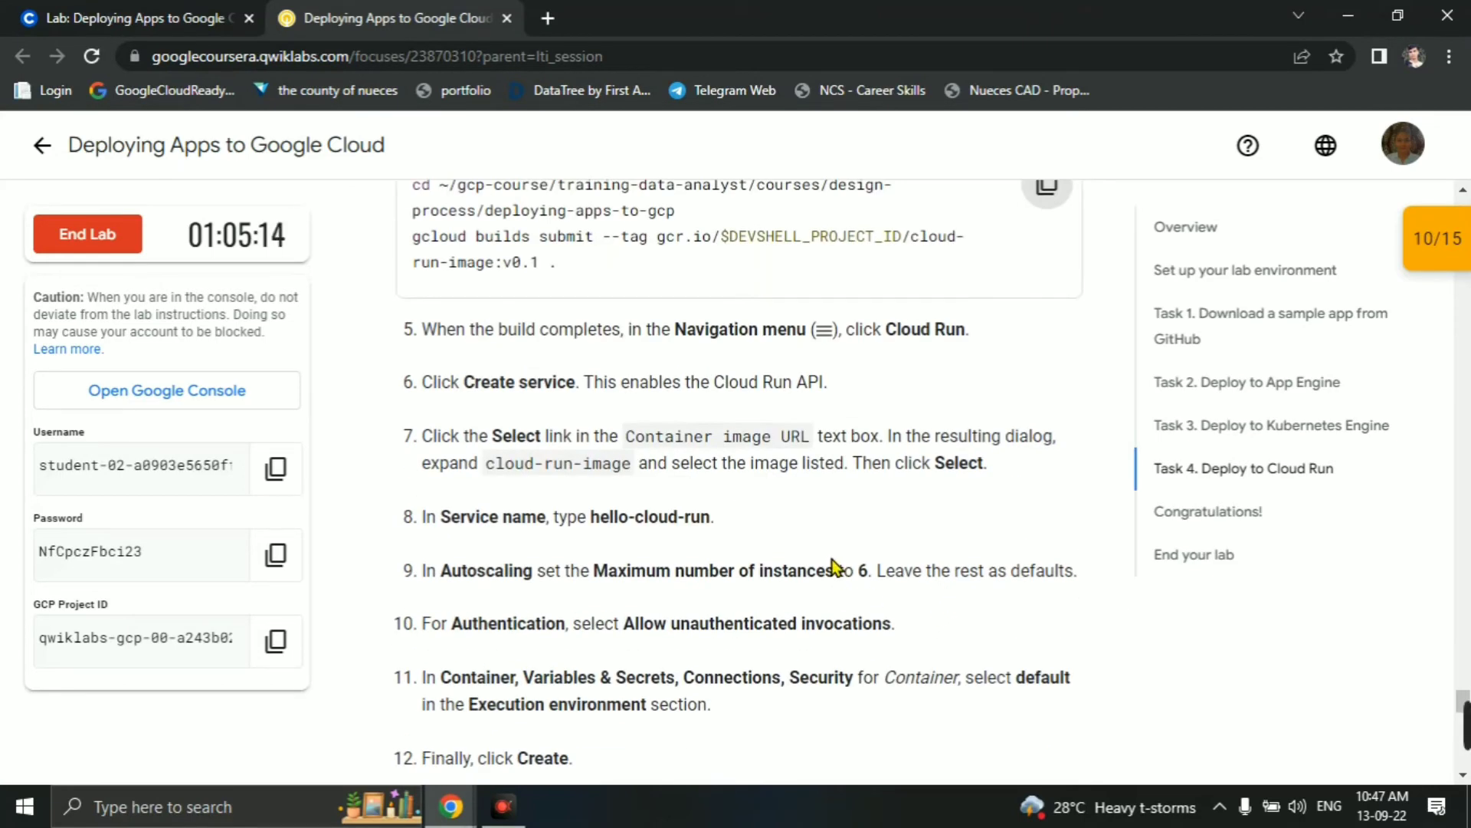
{"action": "key", "text": "alt+Tab"}
{"action": "left_click_drag", "start_coordinate": [742, 186], "coordinate": [669, 706]}
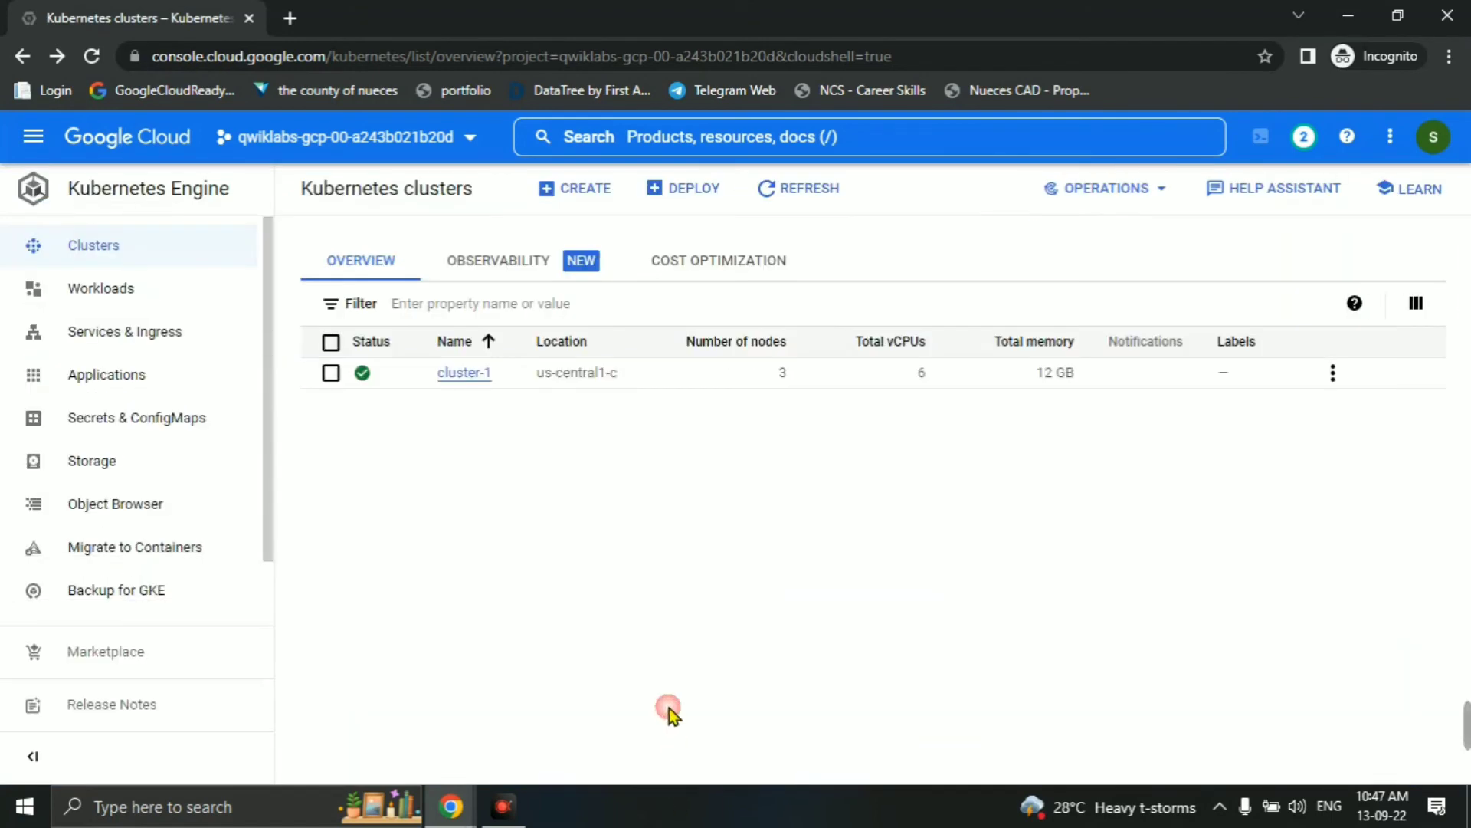
{"action": "left_click", "coordinate": [744, 150]}
{"action": "type", "text": "clou"}
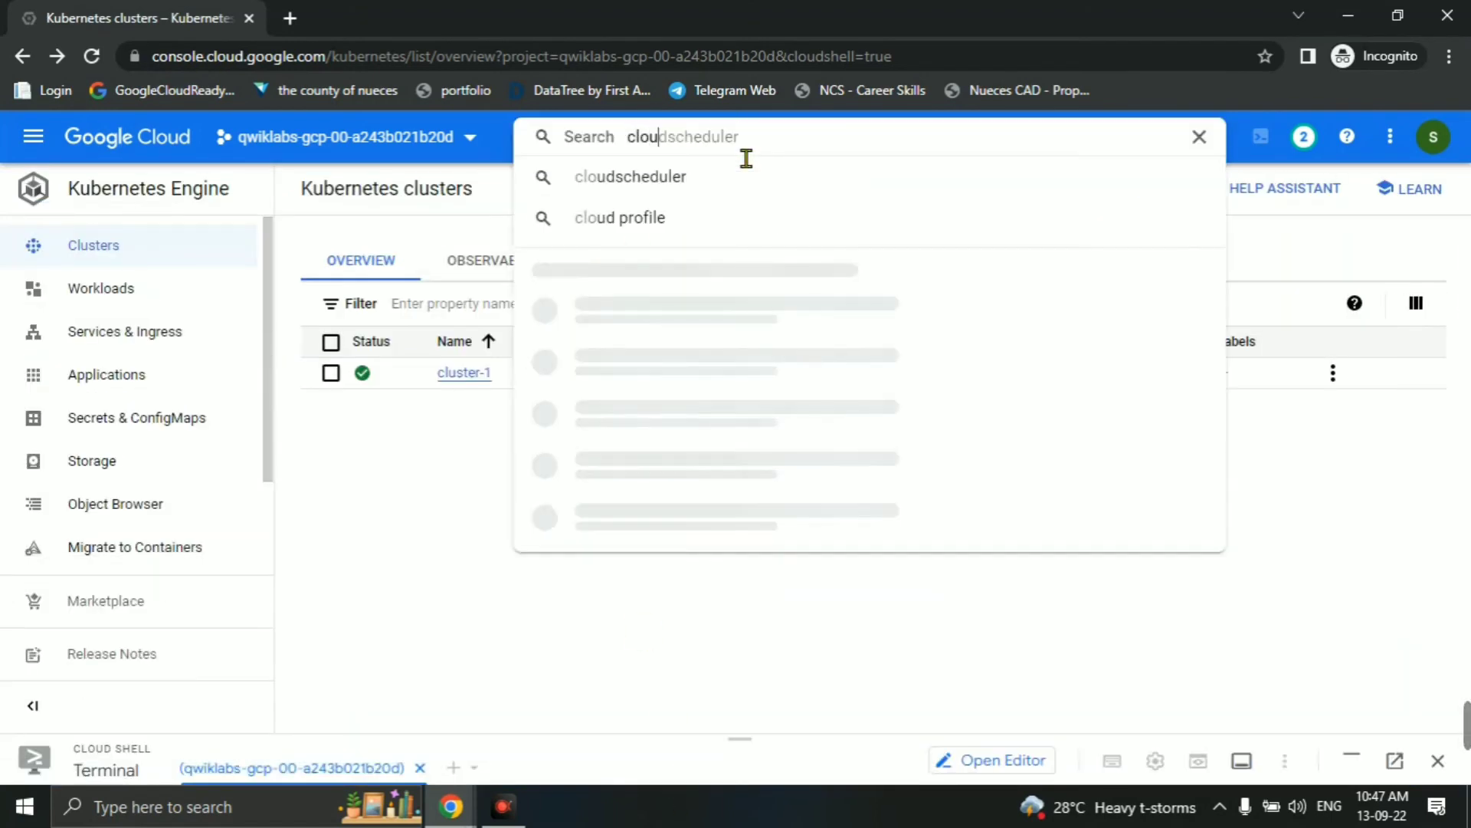
{"action": "type", "text": "d run"}
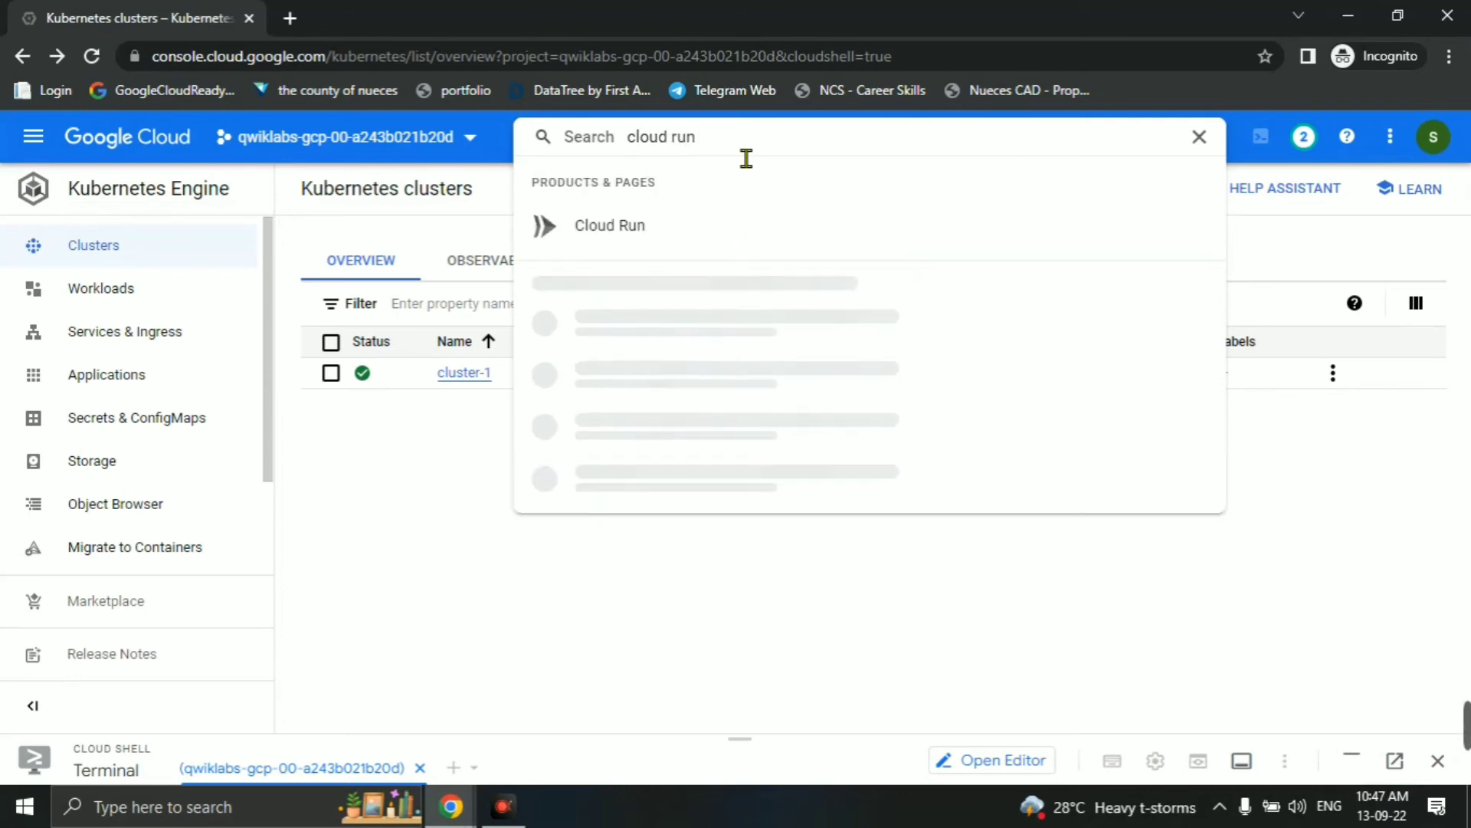
{"action": "left_click", "coordinate": [673, 223]}
Follow the lab's instructions to start creating a Cloud Run service, enabling the Cloud Run API.
{"action": "key", "text": "alt+Tab"}
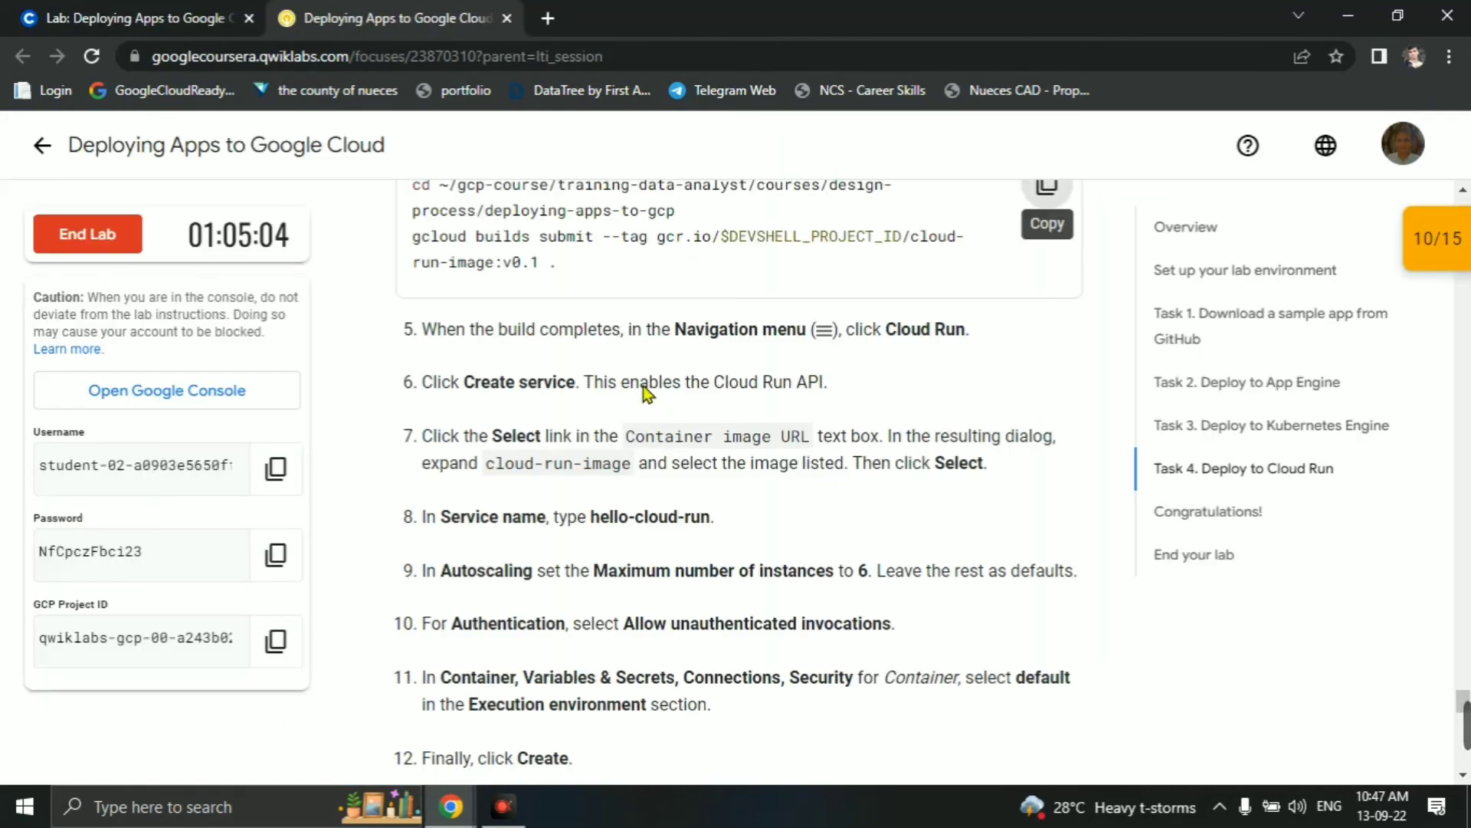
{"action": "left_click_drag", "start_coordinate": [463, 382], "coordinate": [599, 384]}
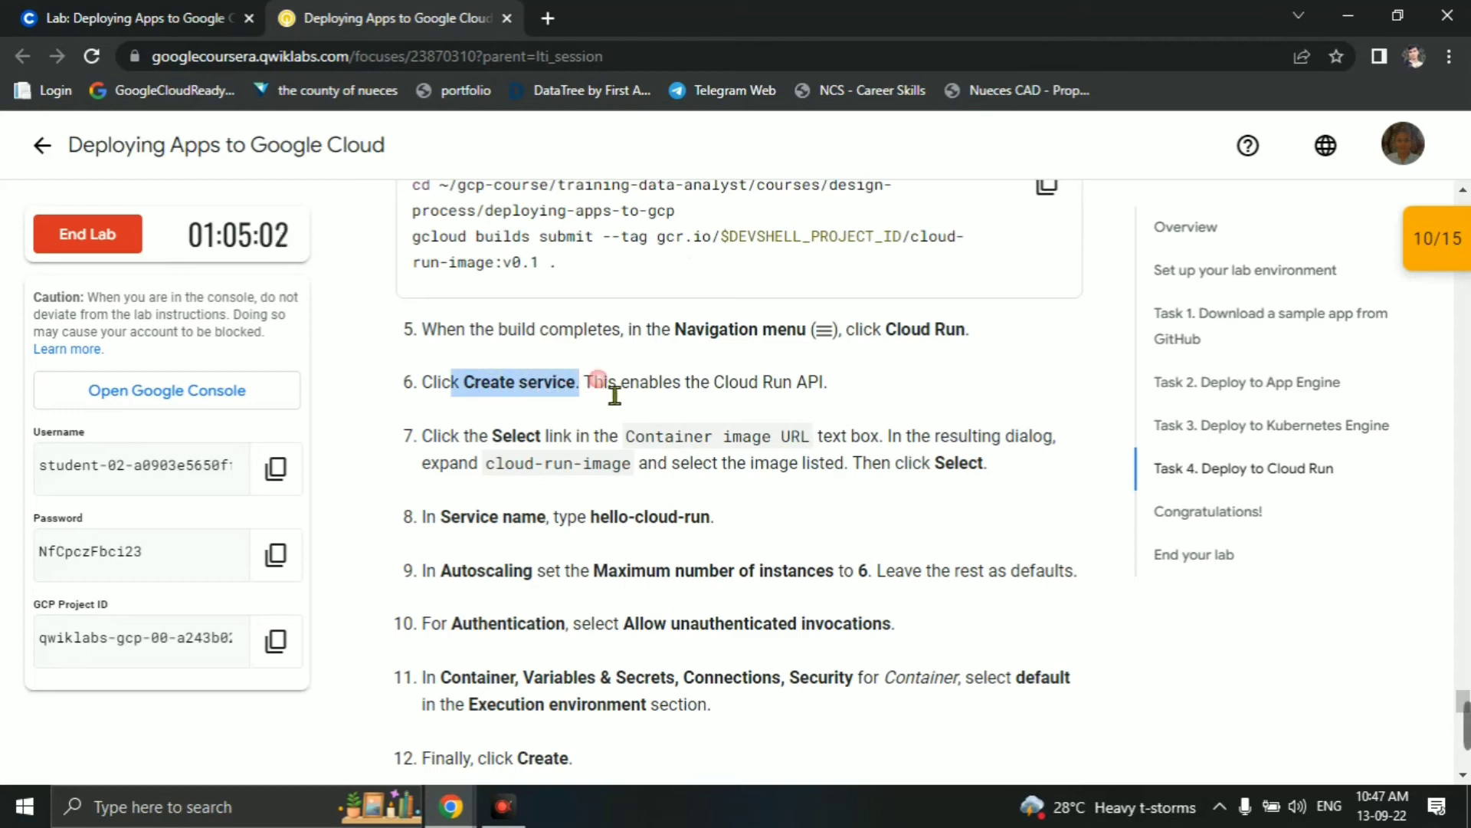
{"action": "left_click", "coordinate": [758, 427]}
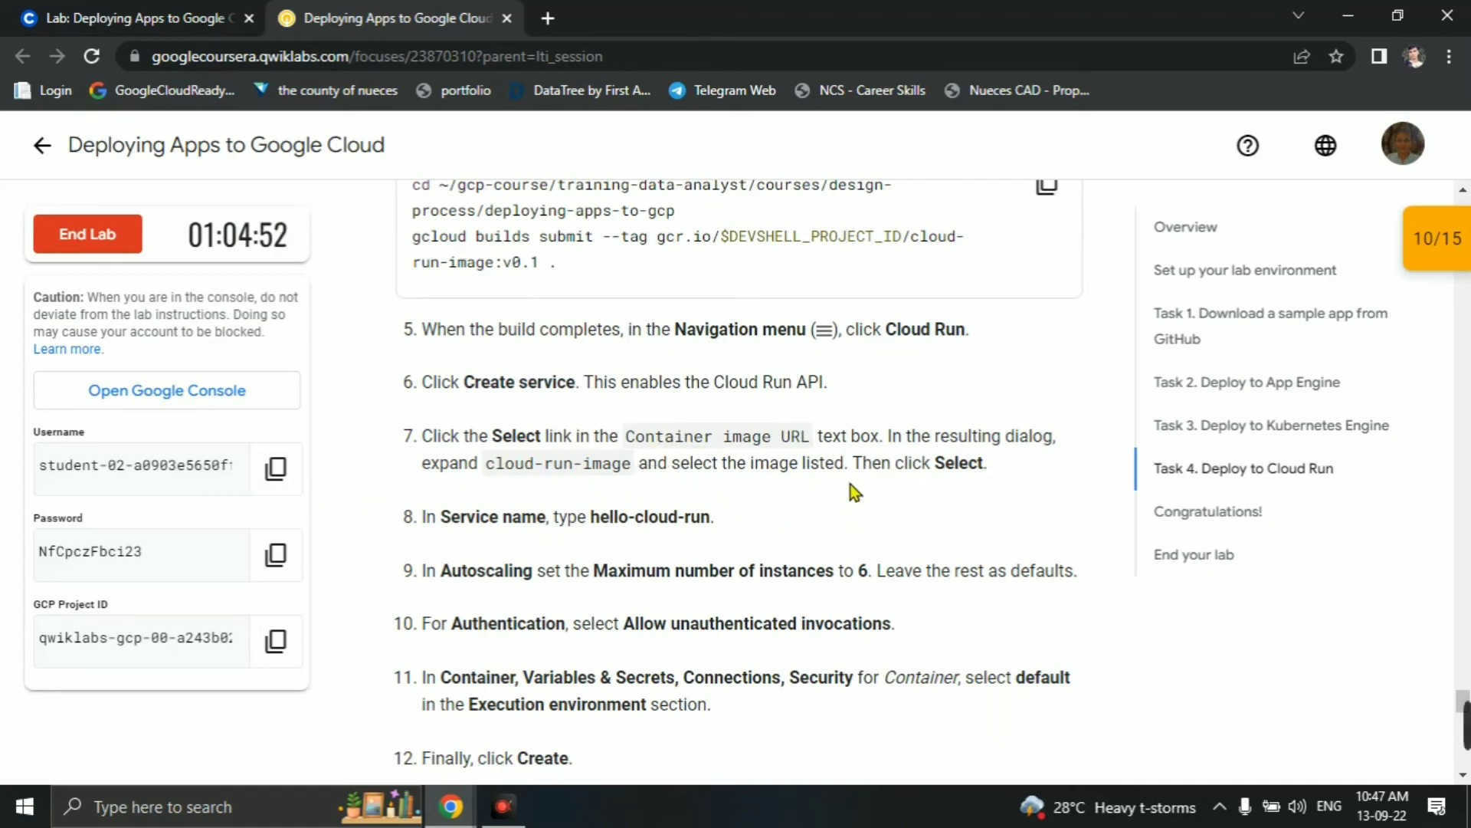
{"action": "key", "text": "alt+Tab"}
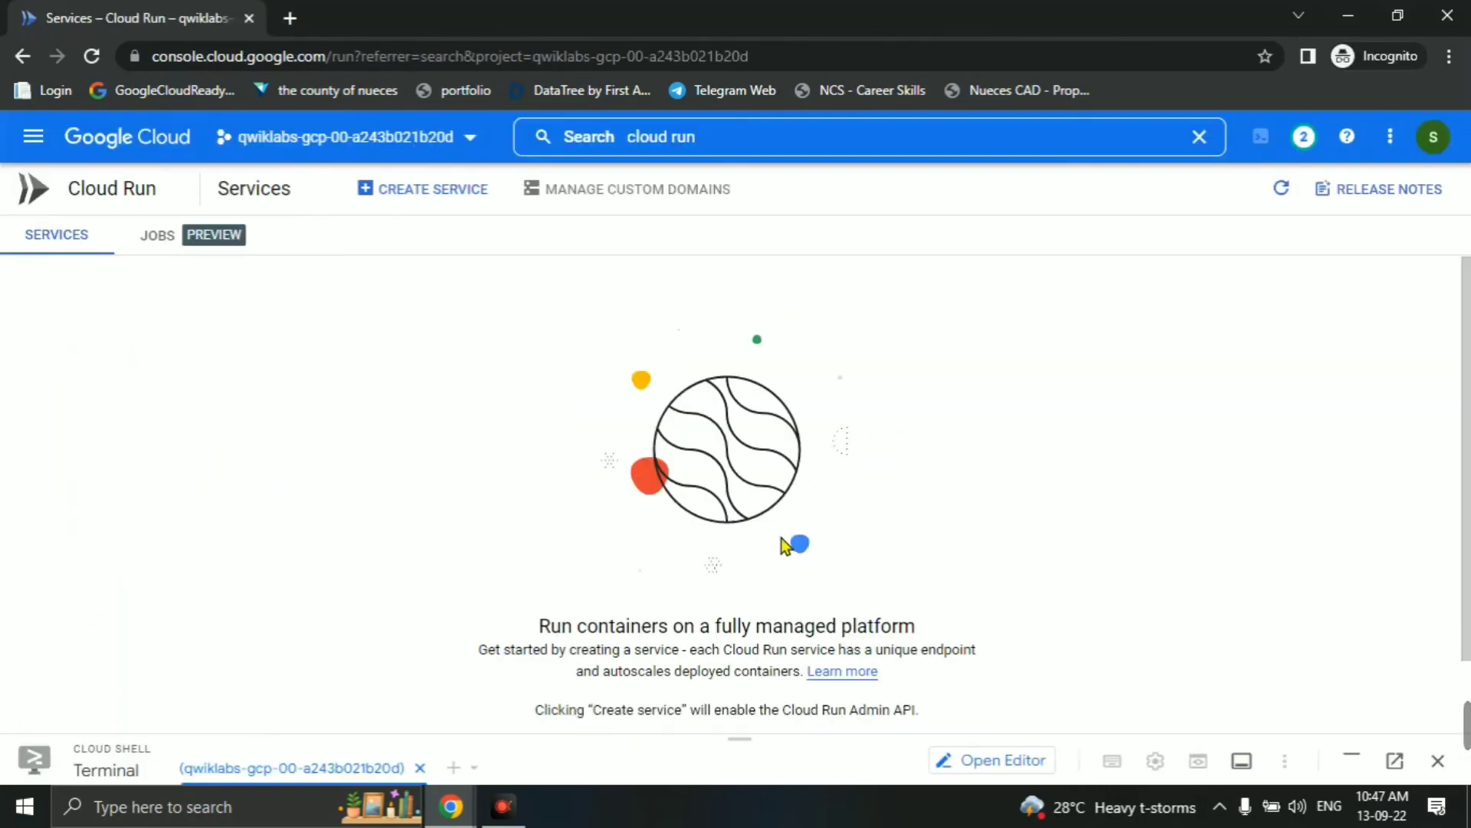
{"action": "scroll", "coordinate": [780, 536], "scroll_direction": "down", "scroll_amount": 2}
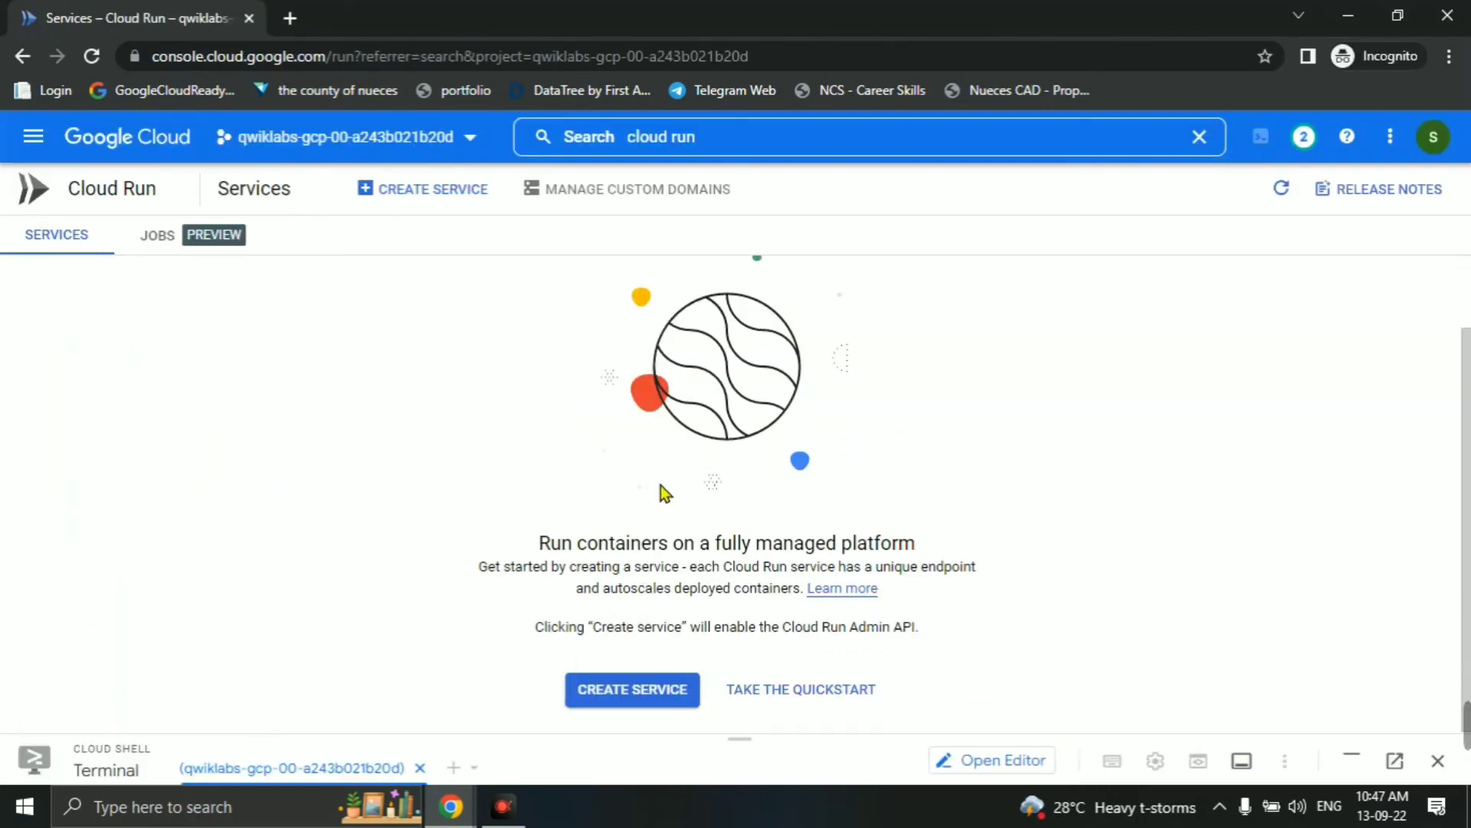
{"action": "left_click", "coordinate": [673, 689]}
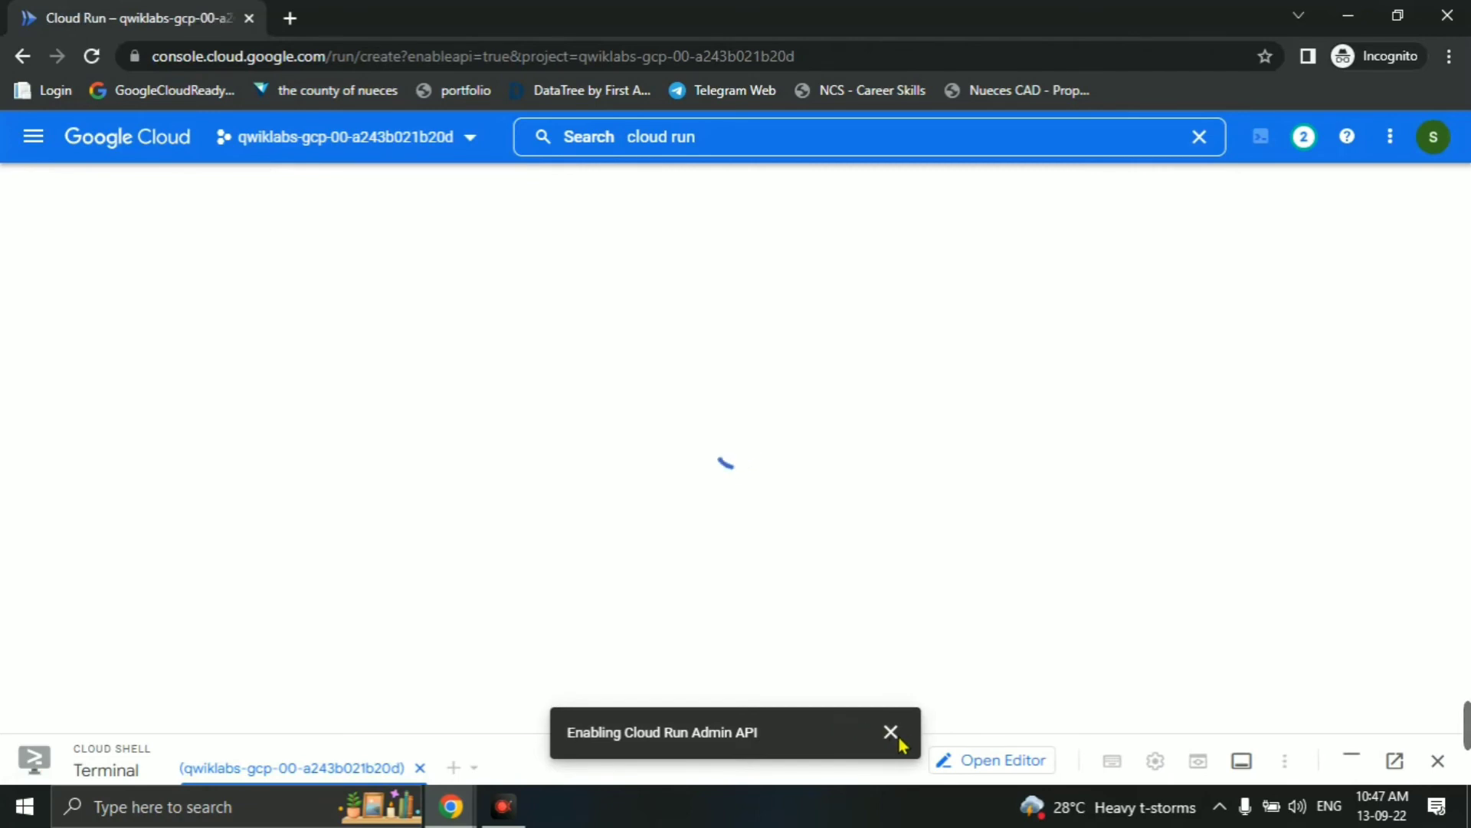
{"action": "left_click", "coordinate": [890, 732]}
{"action": "left_click_drag", "start_coordinate": [742, 749], "coordinate": [759, 148]}
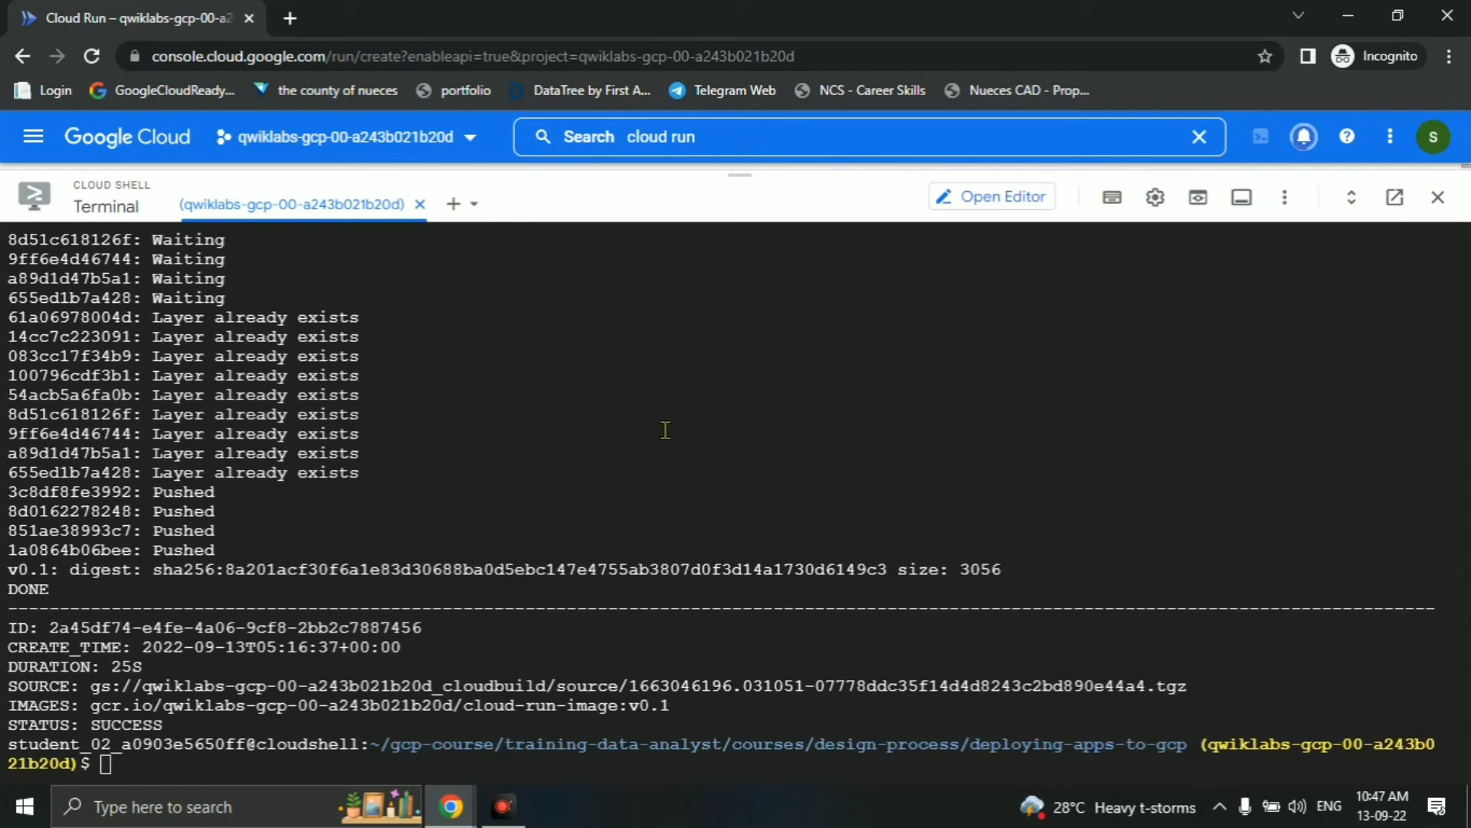
{"action": "key", "text": "alt+Tab"}
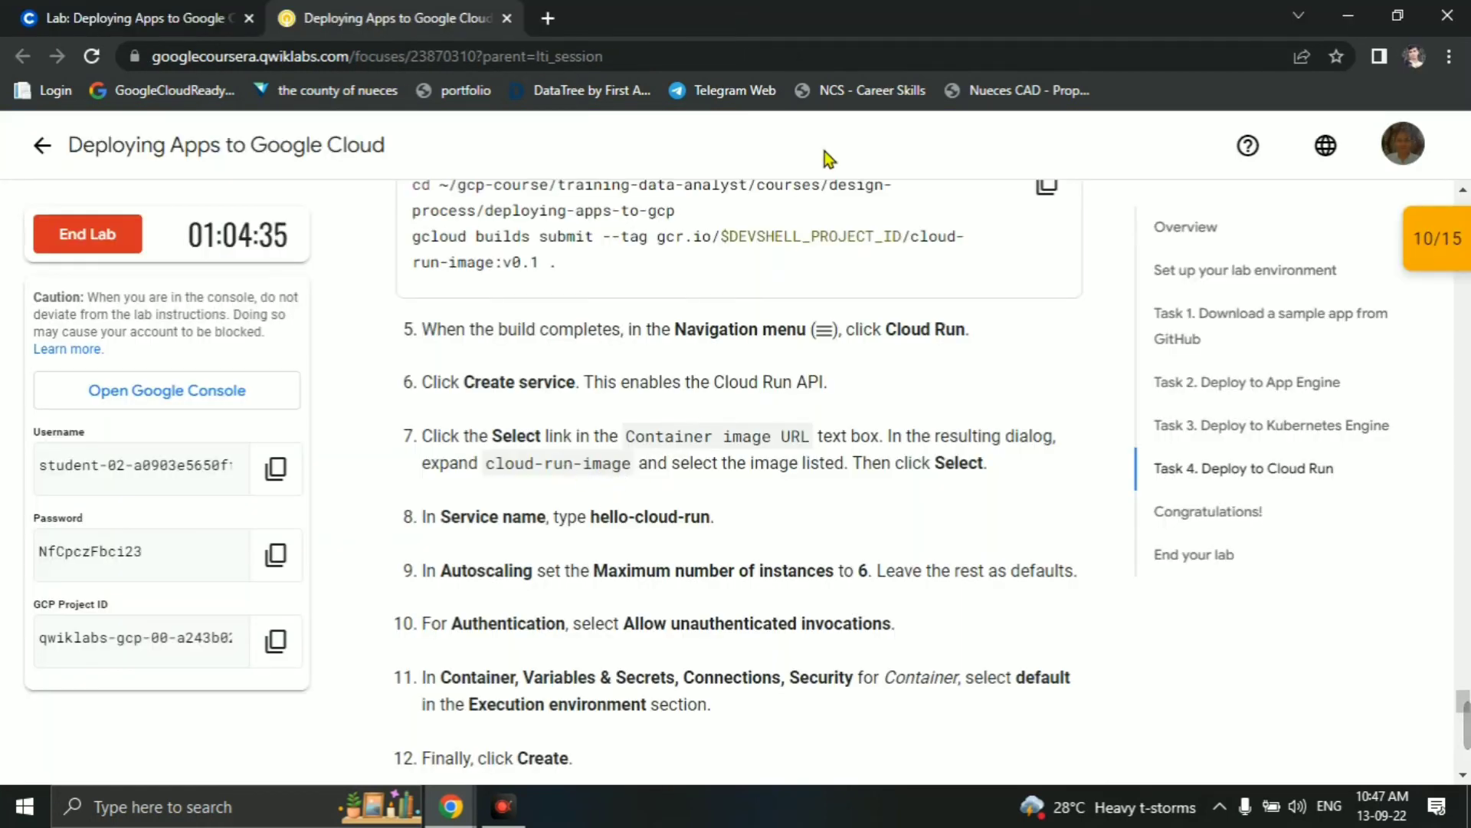
{"action": "key", "text": "alt+Tab"}
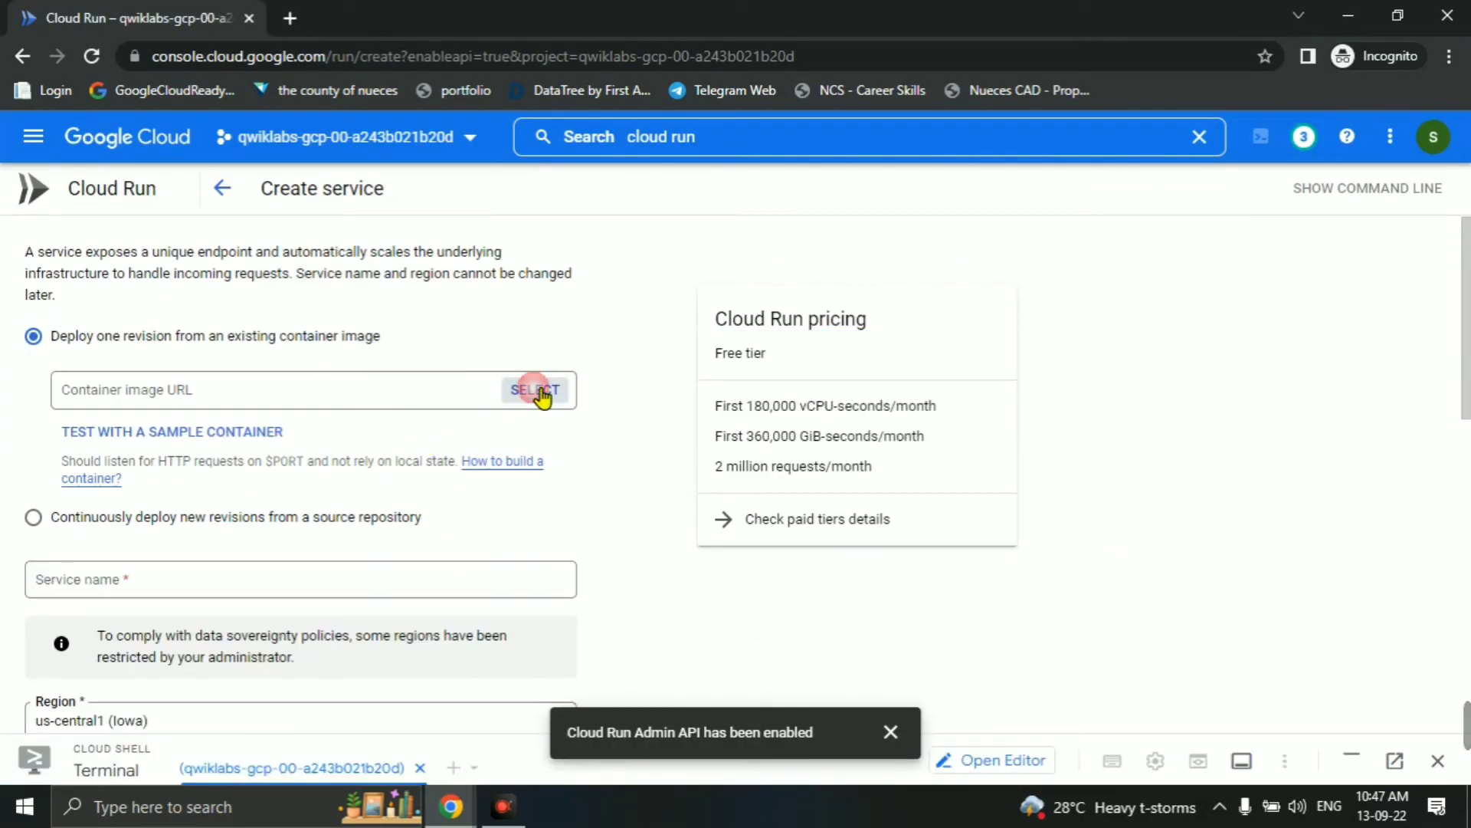
Choose the v0.1 image under cloud-run-image in Container Registry as the service's container image.
{"action": "left_click", "coordinate": [536, 391]}
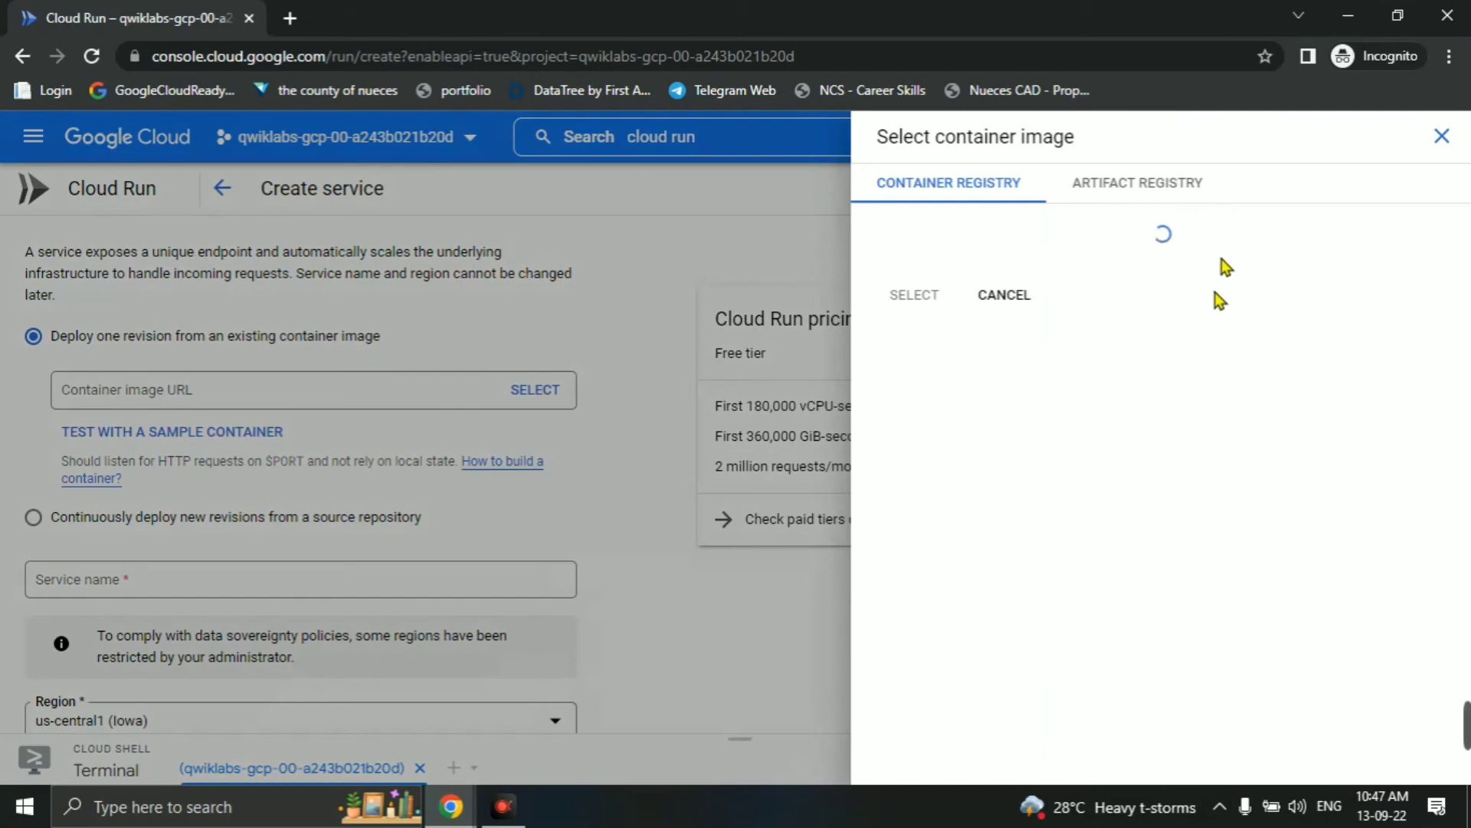
{"action": "key", "text": "alt+Tab"}
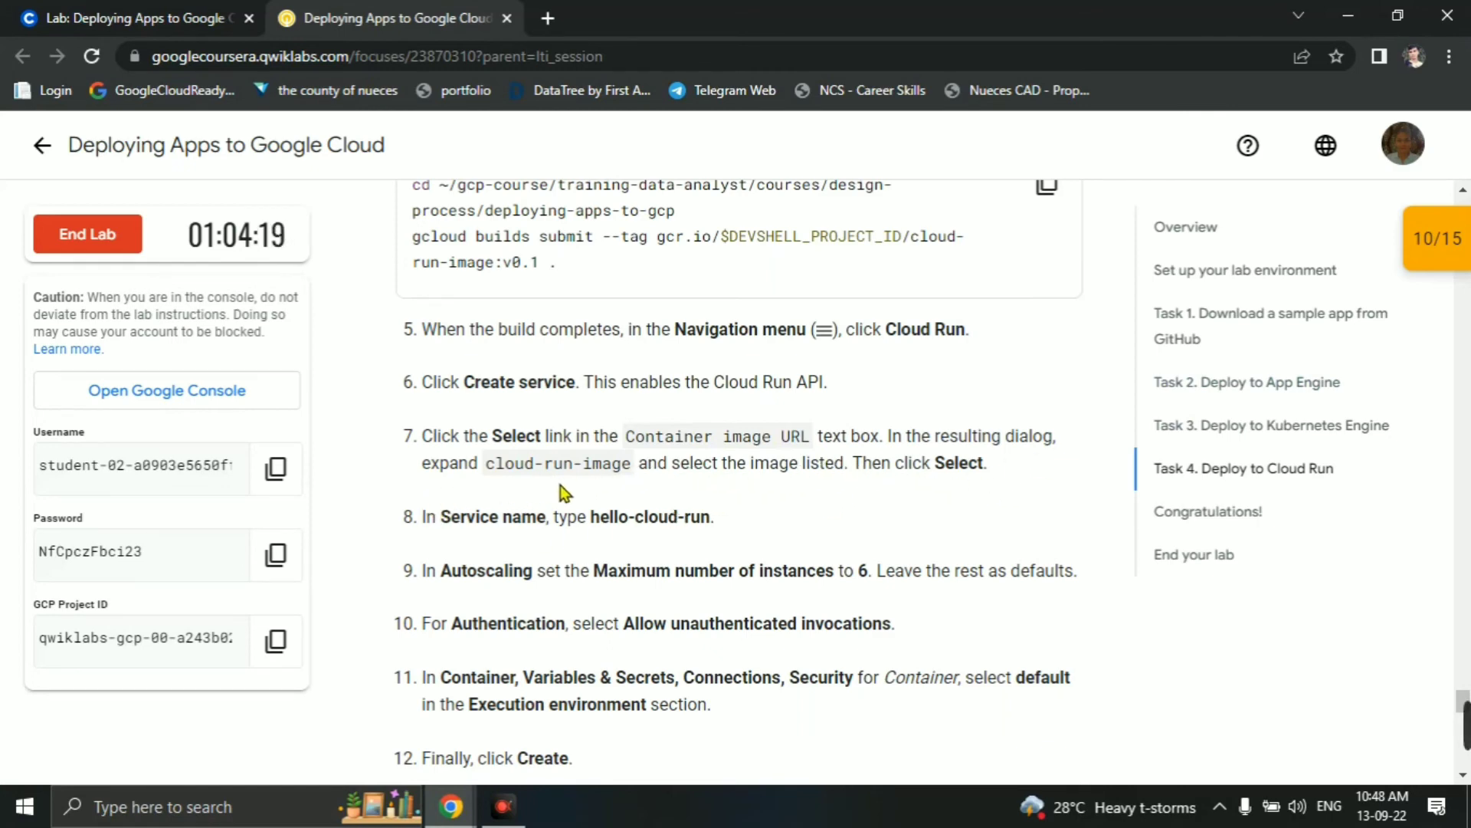
{"action": "key", "text": "alt+Tab"}
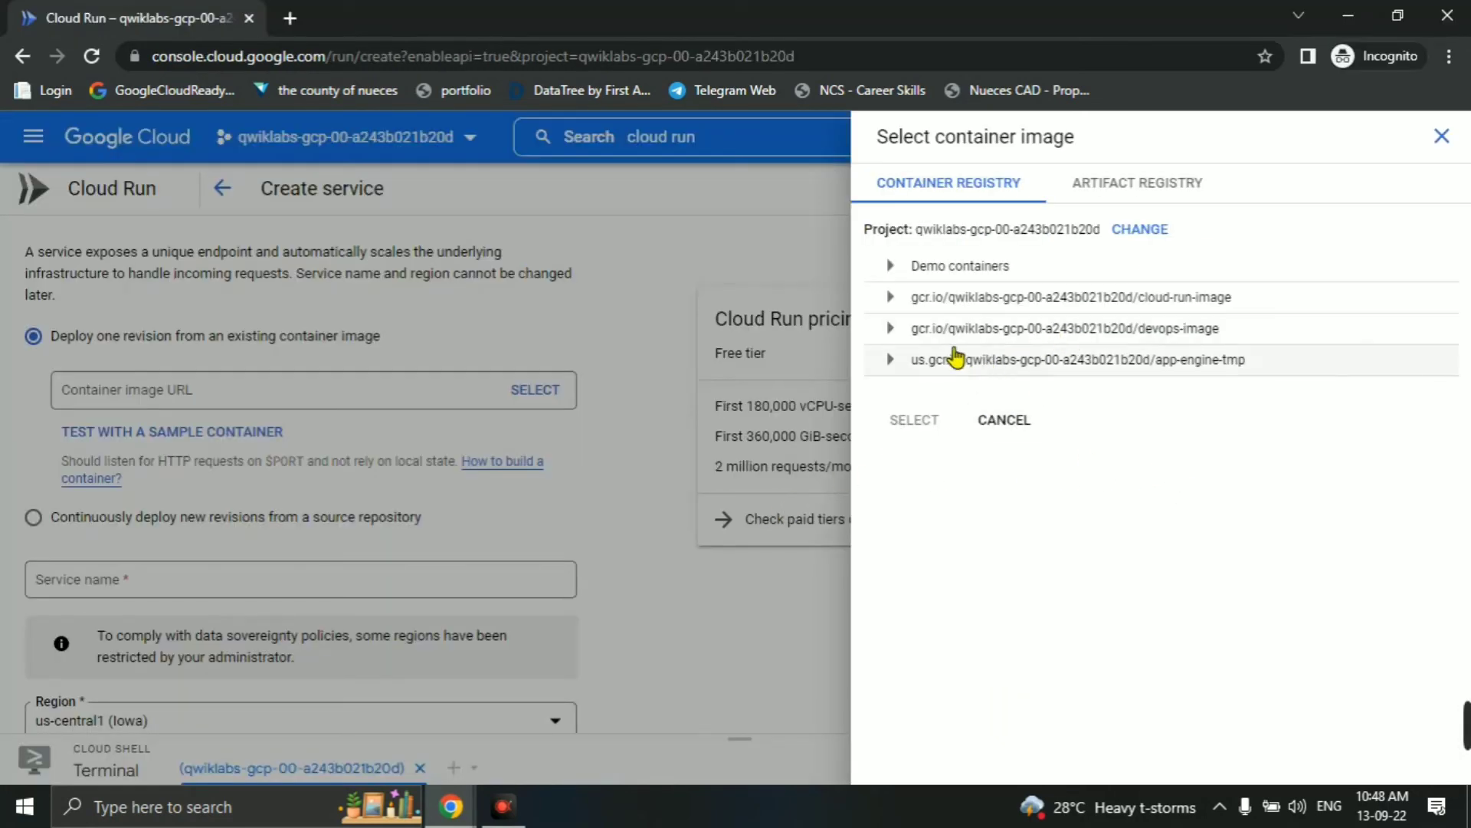
{"action": "left_click", "coordinate": [893, 299]}
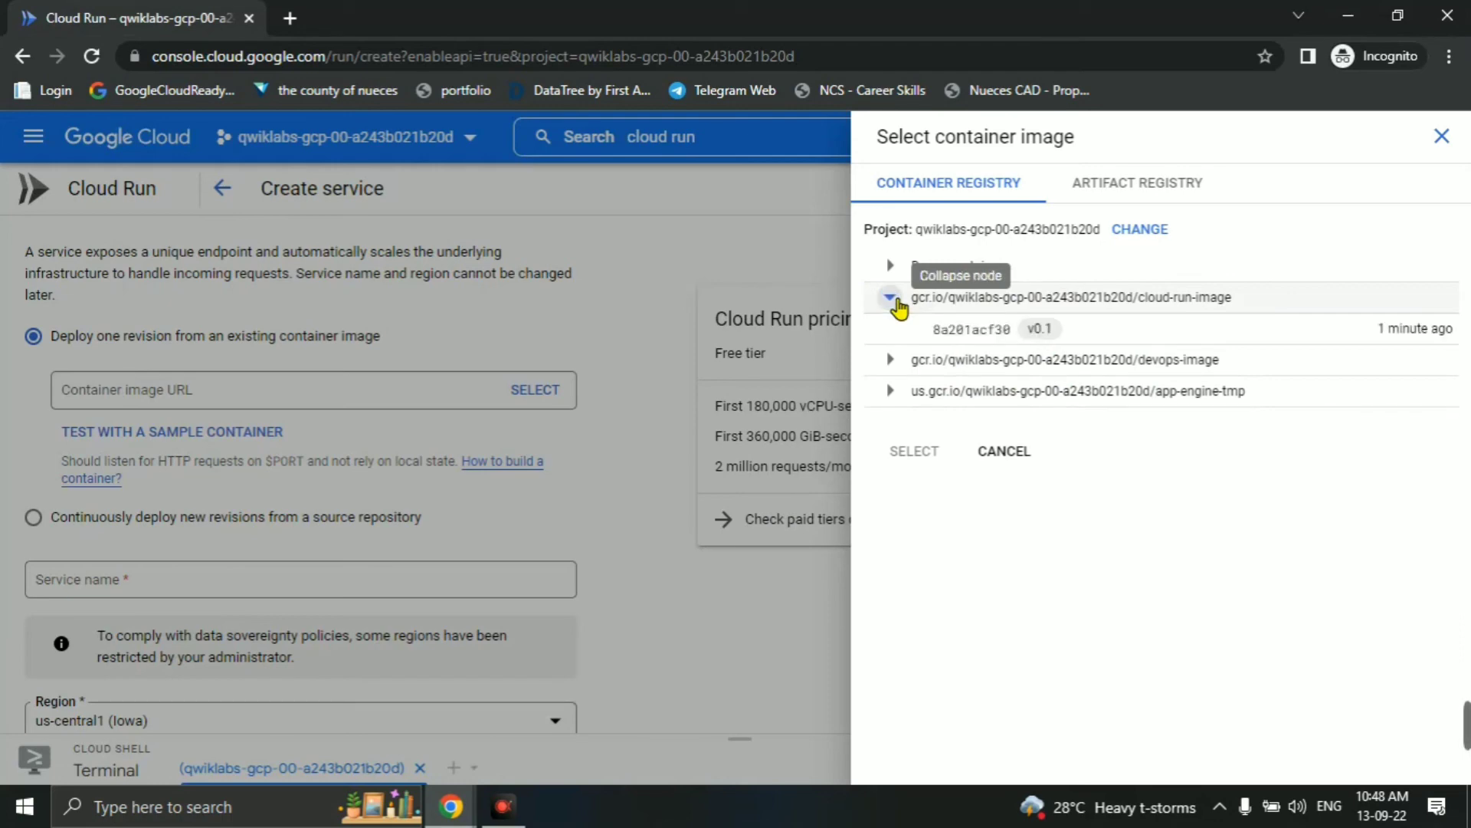
{"action": "left_click", "coordinate": [891, 367]}
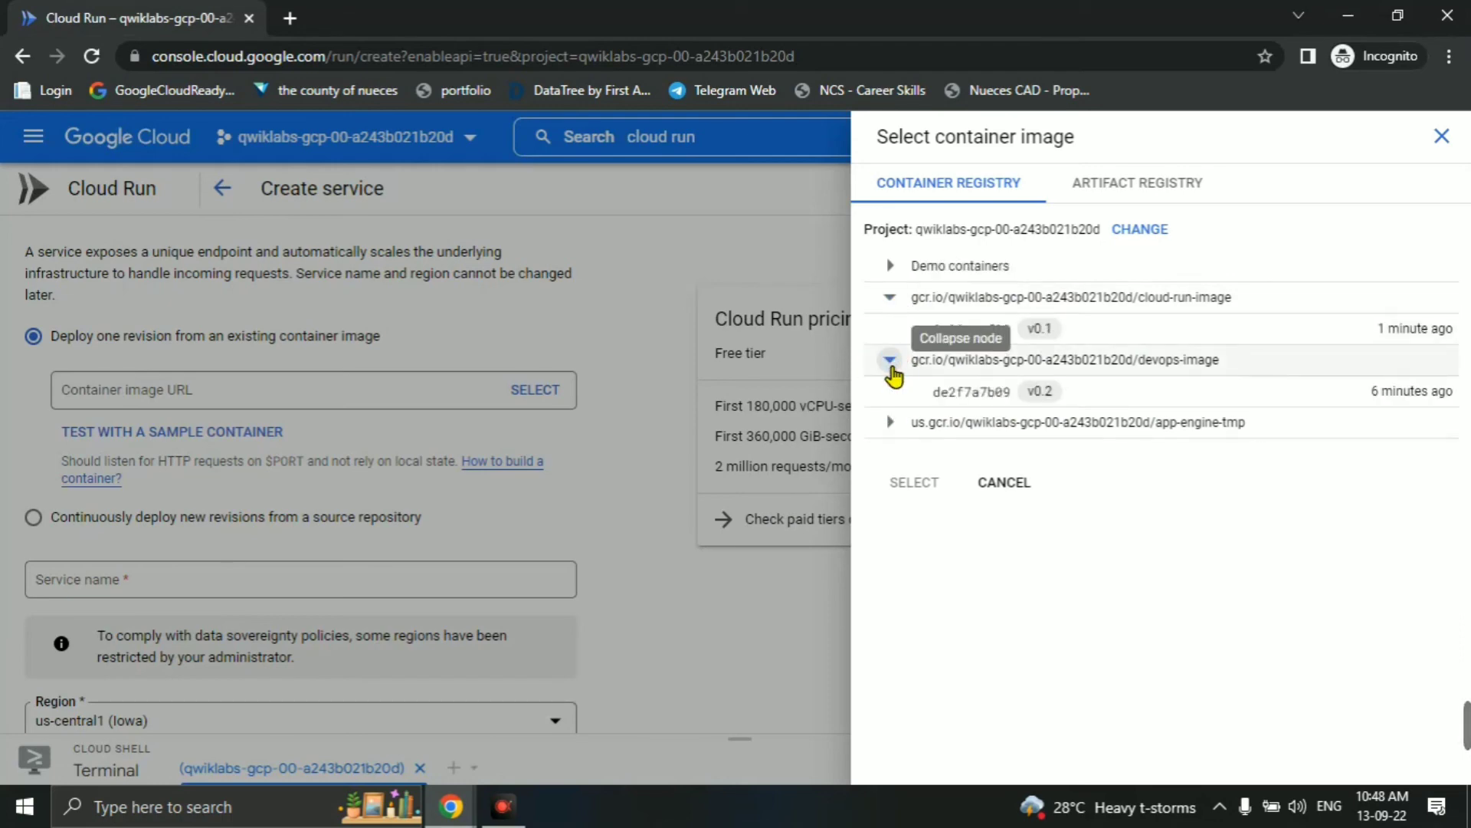
{"action": "left_click", "coordinate": [902, 423]}
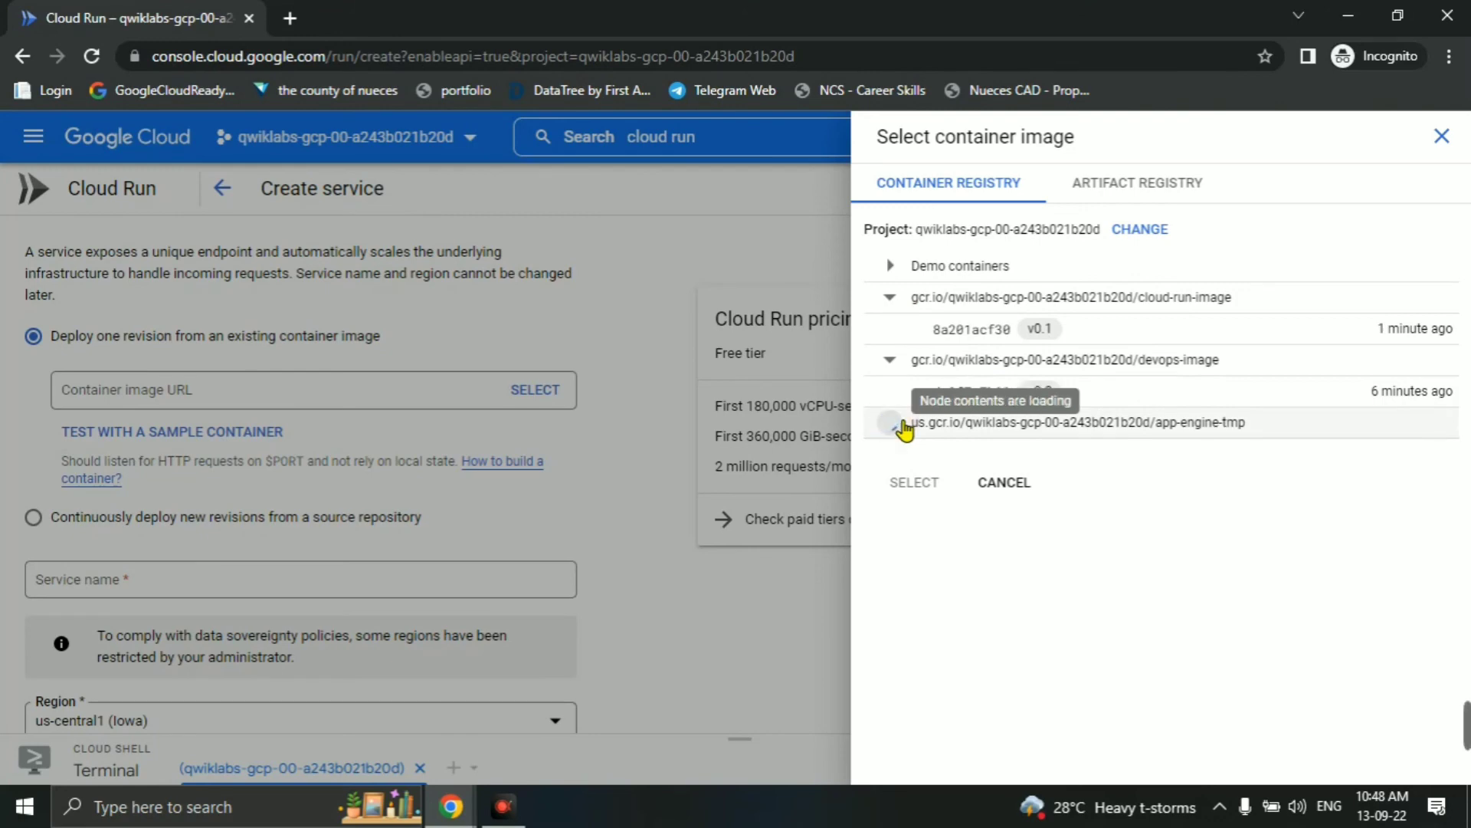
{"action": "key", "text": "alt+Tab"}
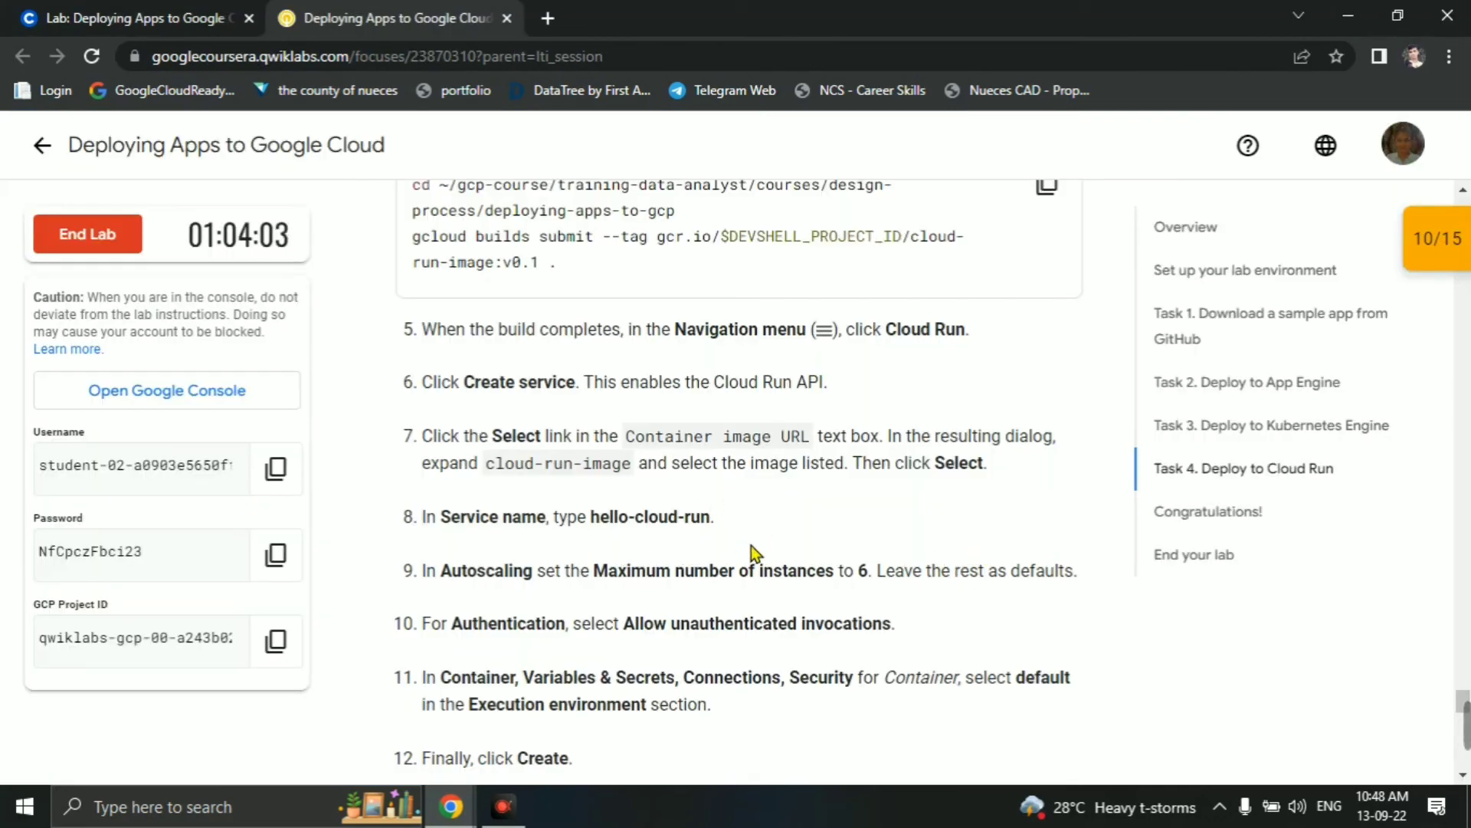
{"action": "key", "text": "alt+Tab"}
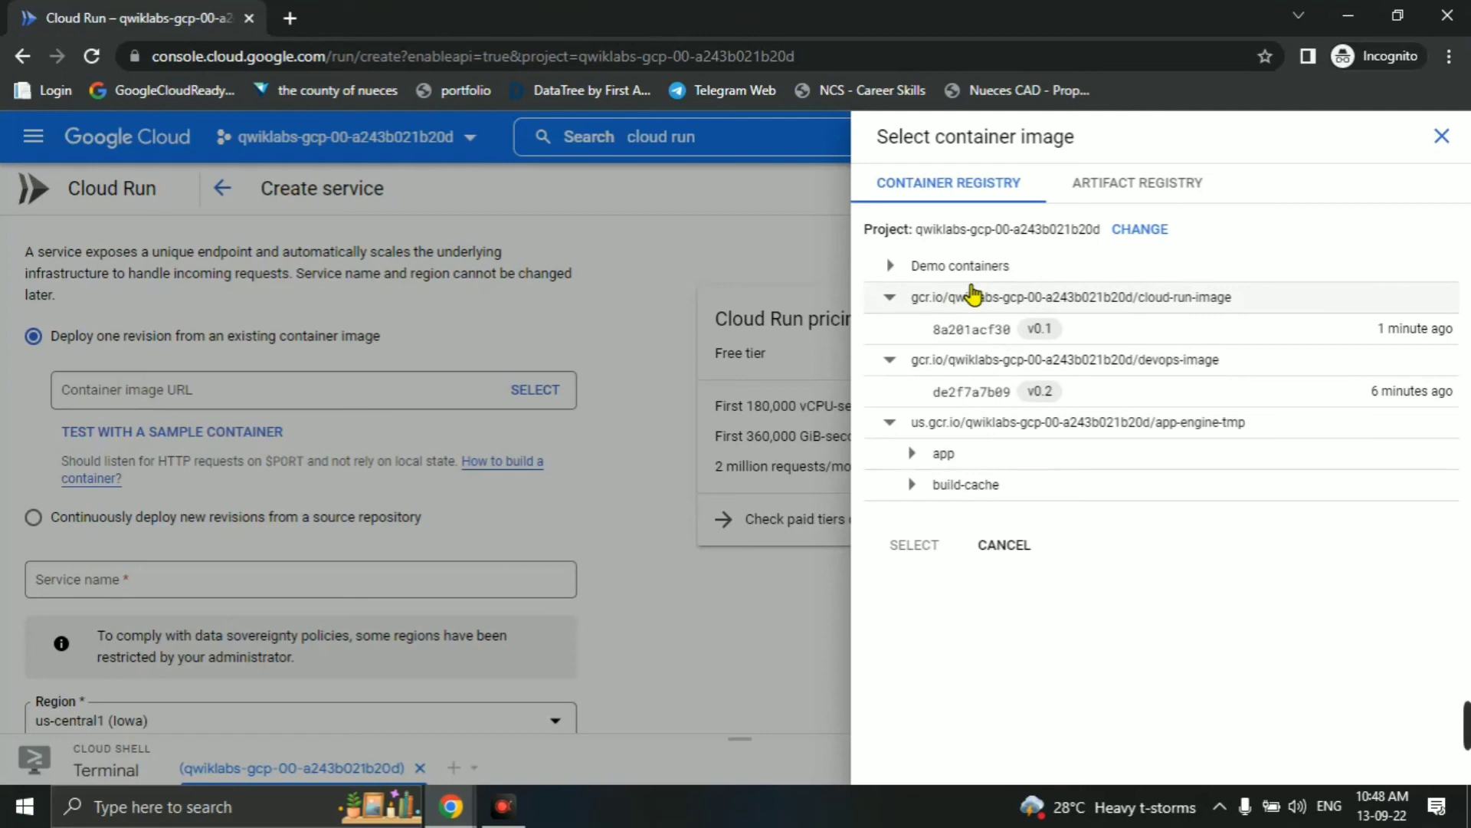
{"action": "key", "text": "alt+Tab"}
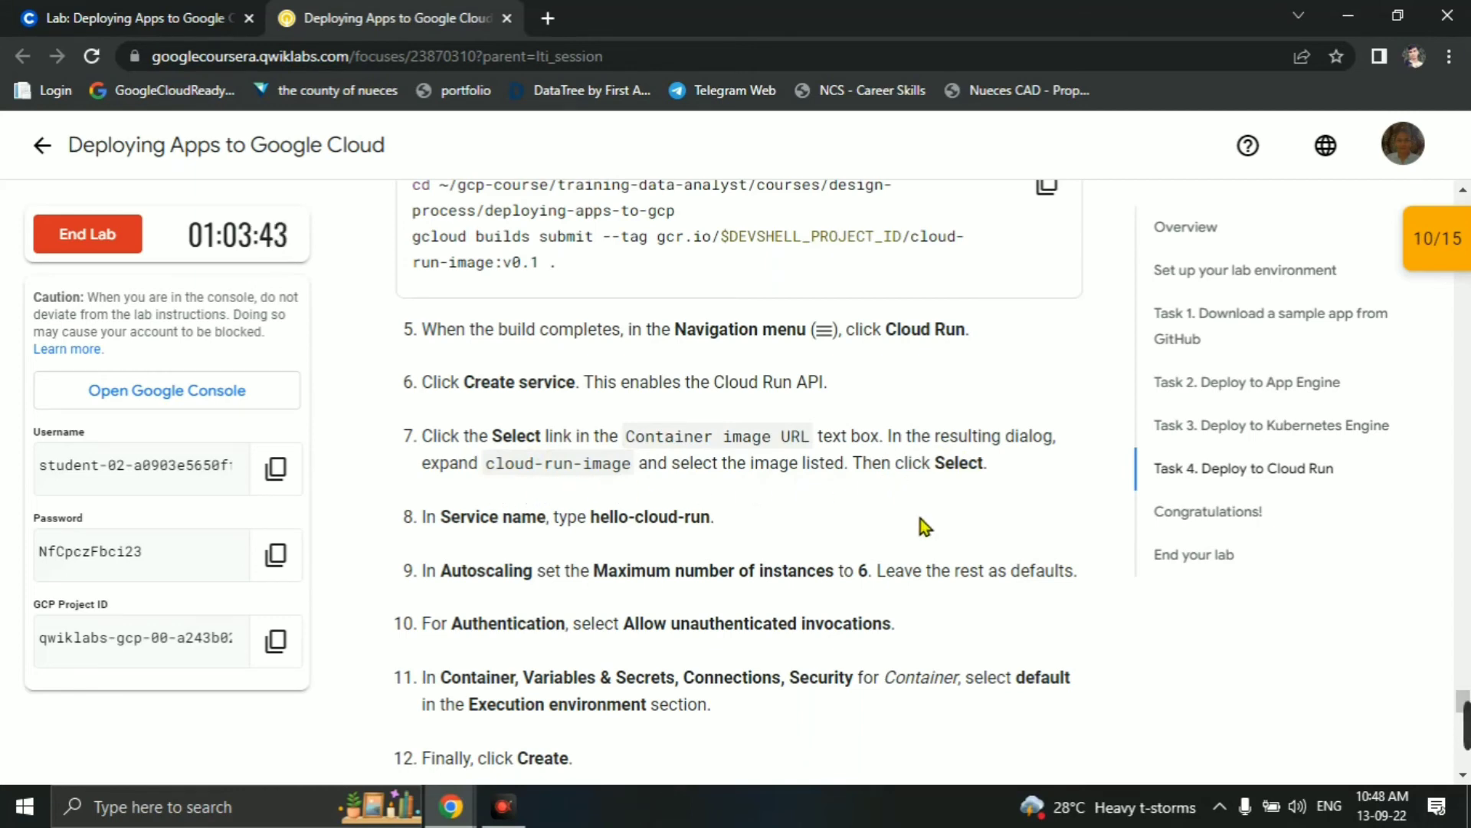
{"action": "key", "text": "alt+Tab"}
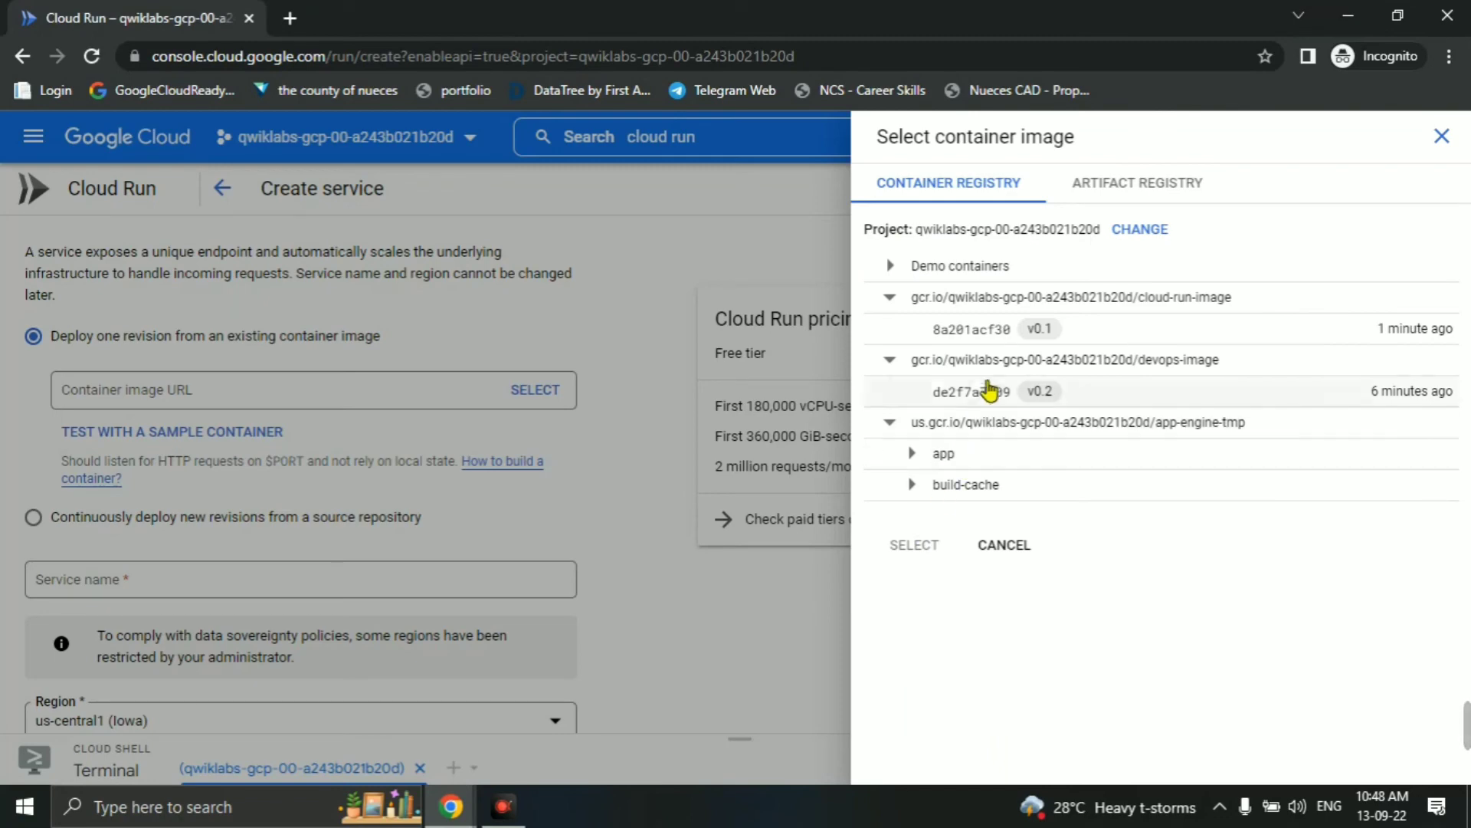
{"action": "left_click", "coordinate": [985, 331]}
{"action": "left_click", "coordinate": [914, 545]}
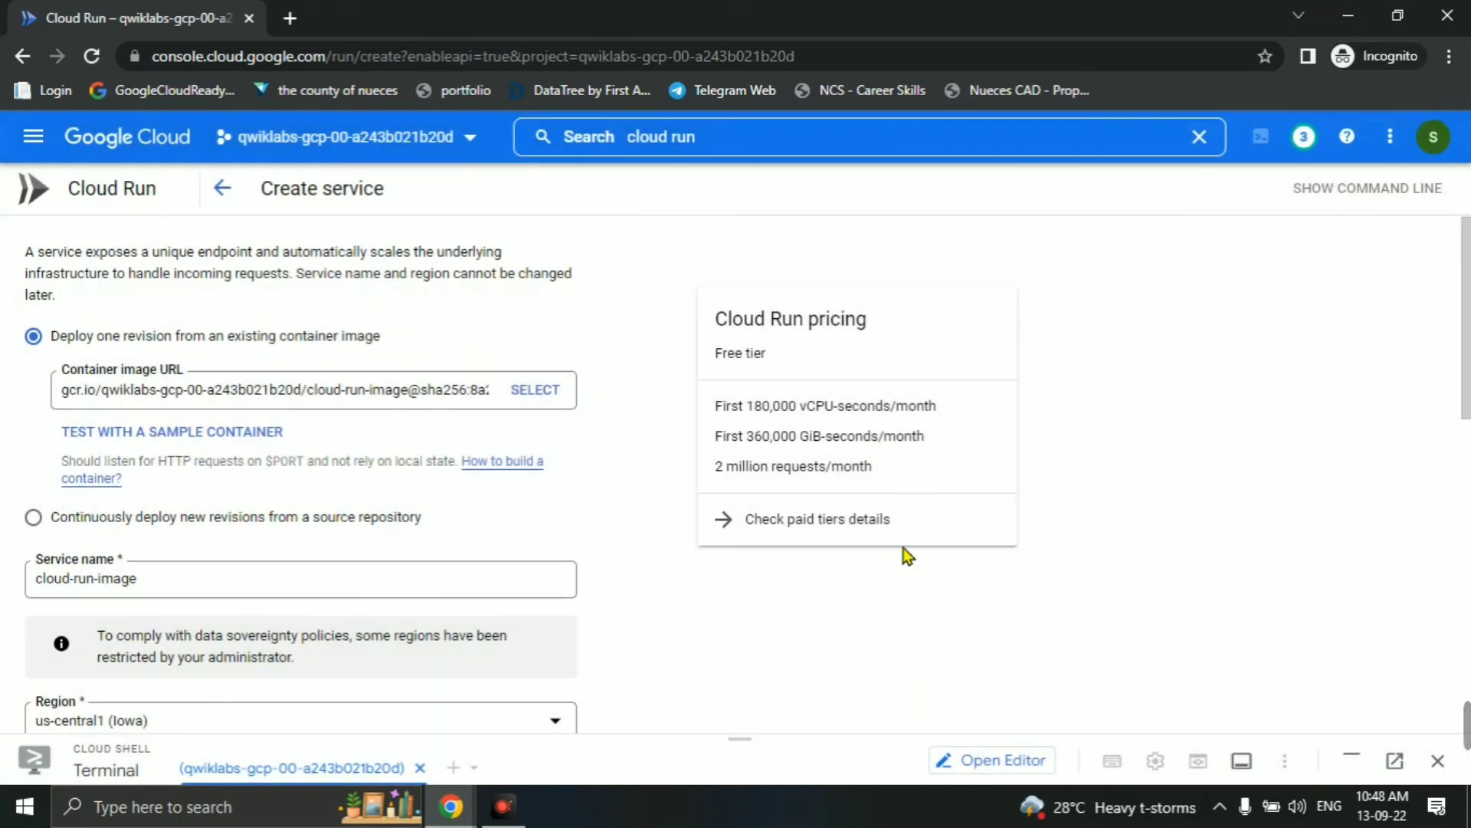
Check the image path in the Cloud Shell build output against the service's container image URL and review the lab's service settings.
{"action": "key", "text": "alt+Tab"}
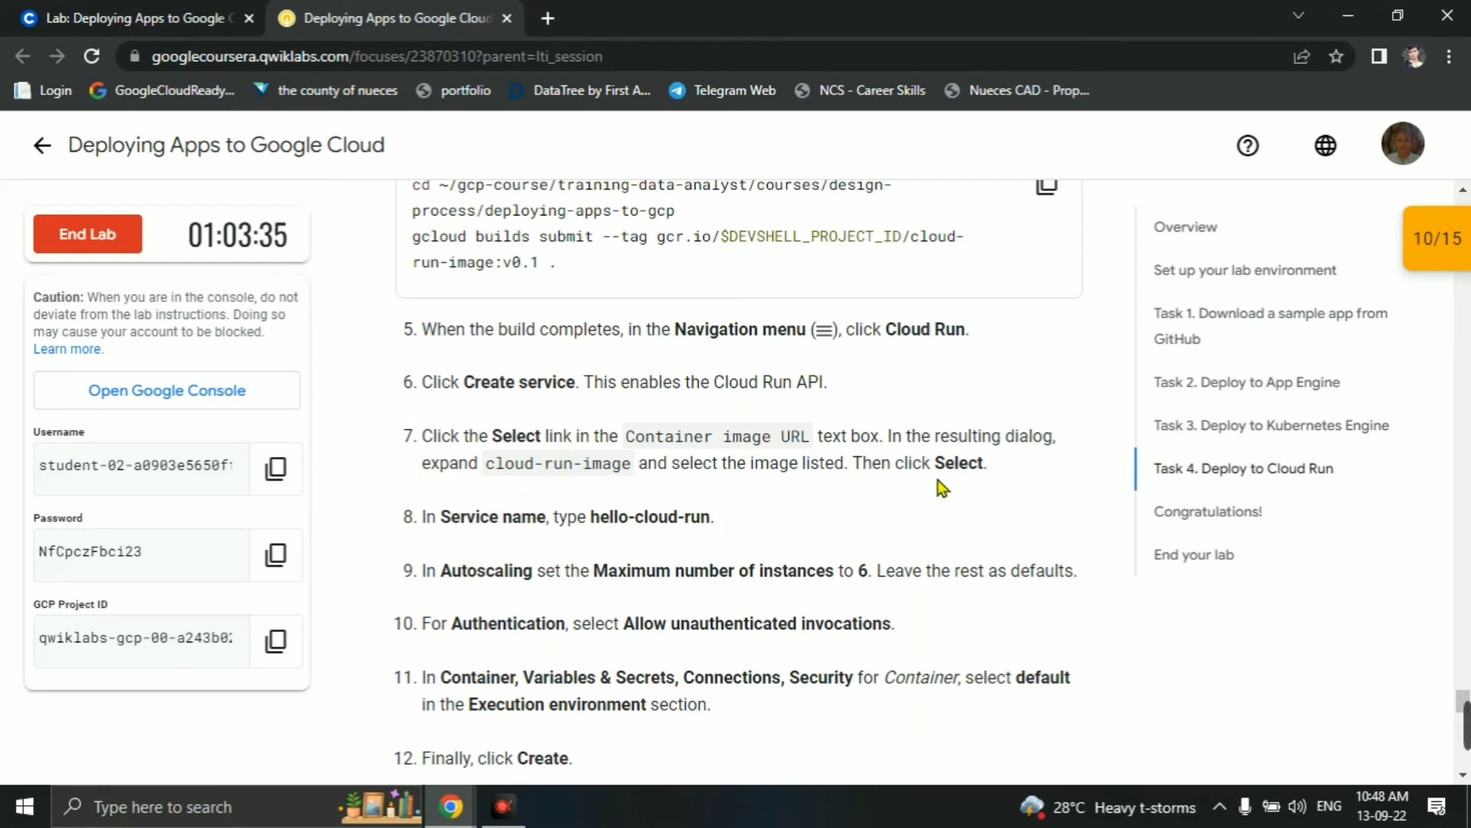
{"action": "scroll", "coordinate": [915, 504], "scroll_direction": "down", "scroll_amount": 3}
{"action": "key", "text": "alt+Tab"}
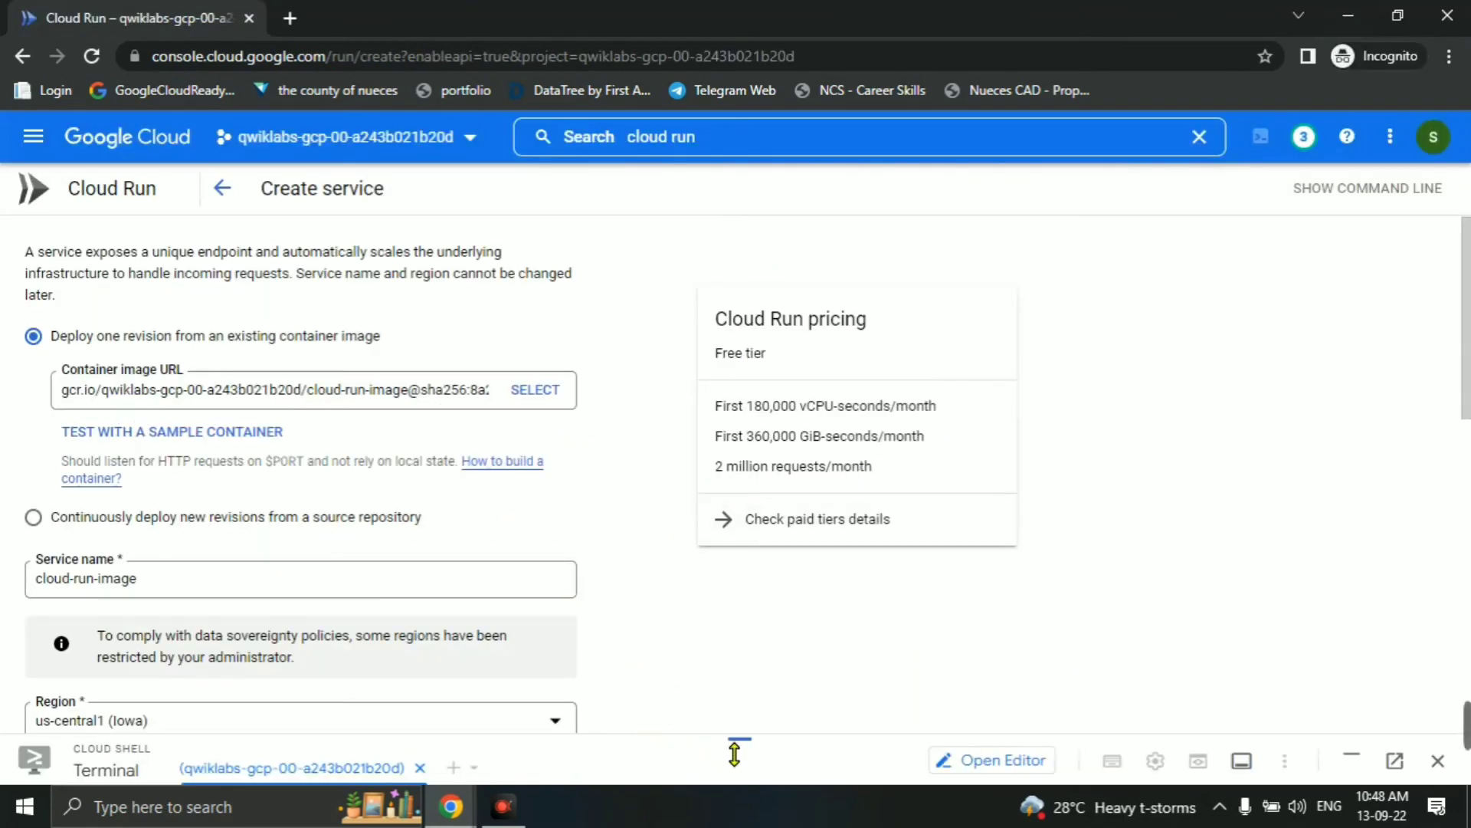
{"action": "left_click_drag", "start_coordinate": [738, 741], "coordinate": [789, 135]}
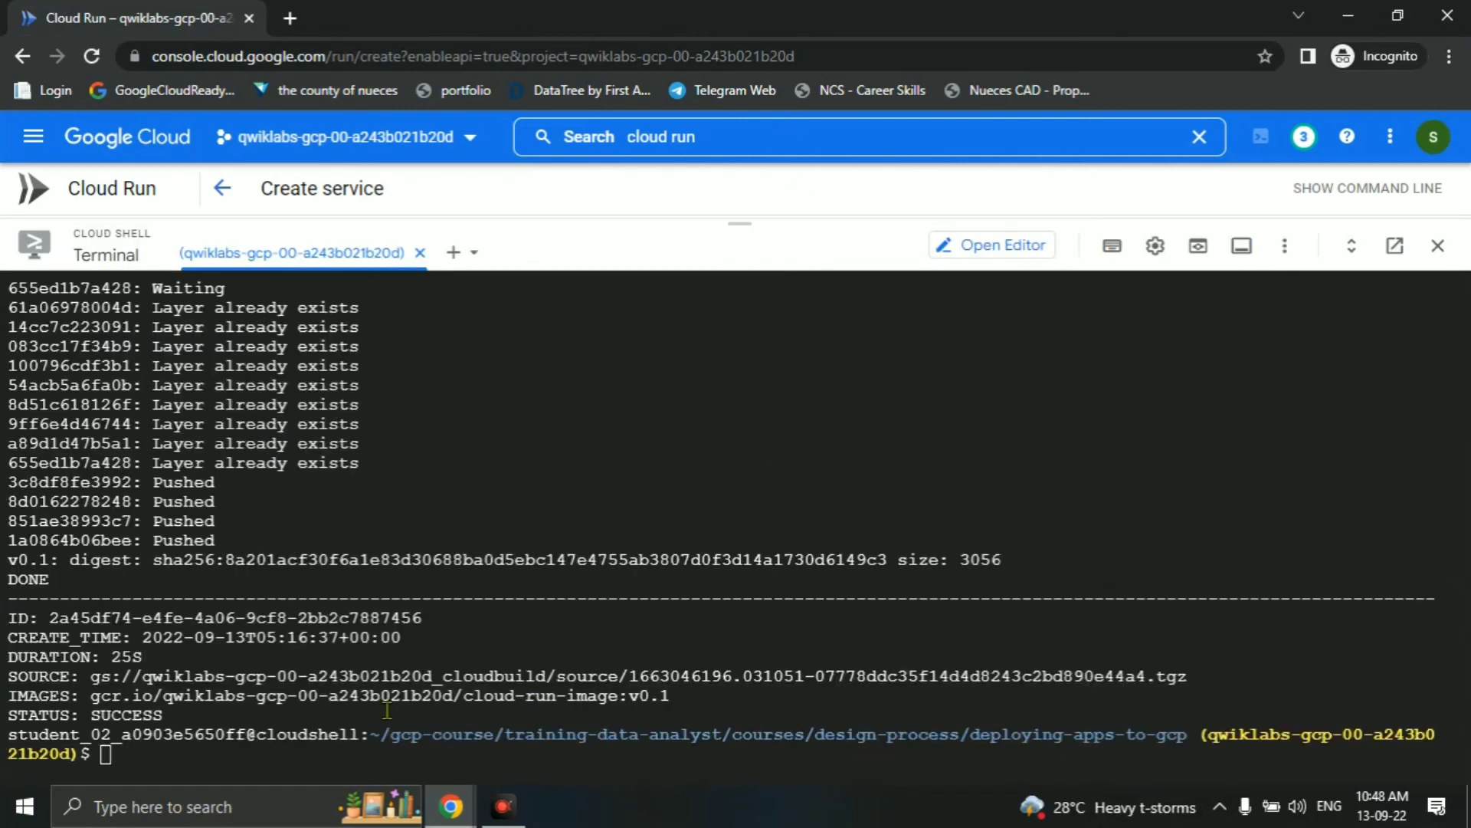
{"action": "left_click_drag", "start_coordinate": [90, 698], "coordinate": [704, 717]}
{"action": "left_click_drag", "start_coordinate": [641, 243], "coordinate": [696, 790]}
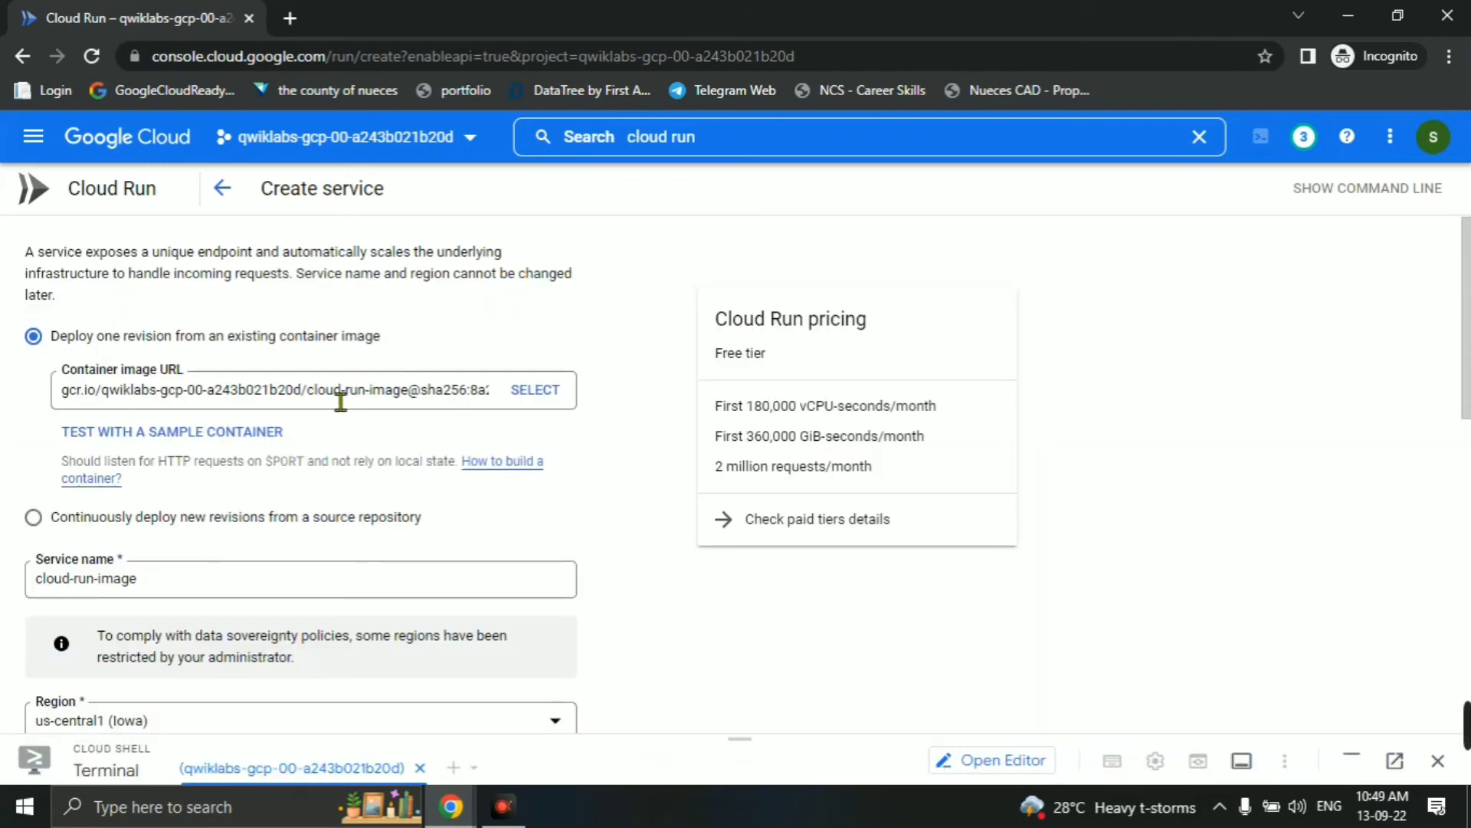
{"action": "key", "text": "alt+Tab"}
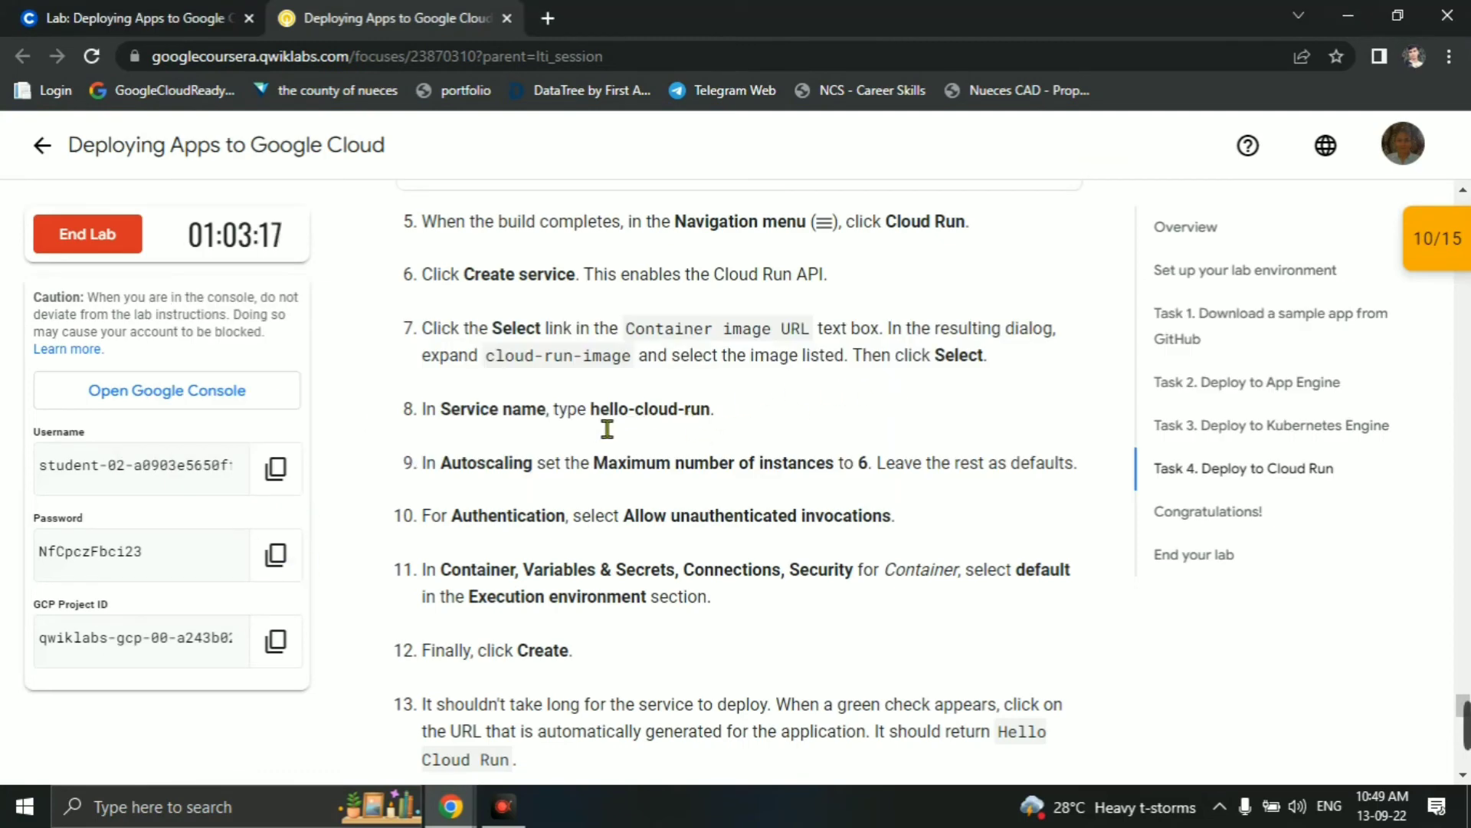
Copy hello-cloud-run from the lab instructions and set it as the Cloud Run service's name.
{"action": "left_click_drag", "start_coordinate": [590, 412], "coordinate": [727, 431]}
{"action": "key", "text": "ctrl+c"}
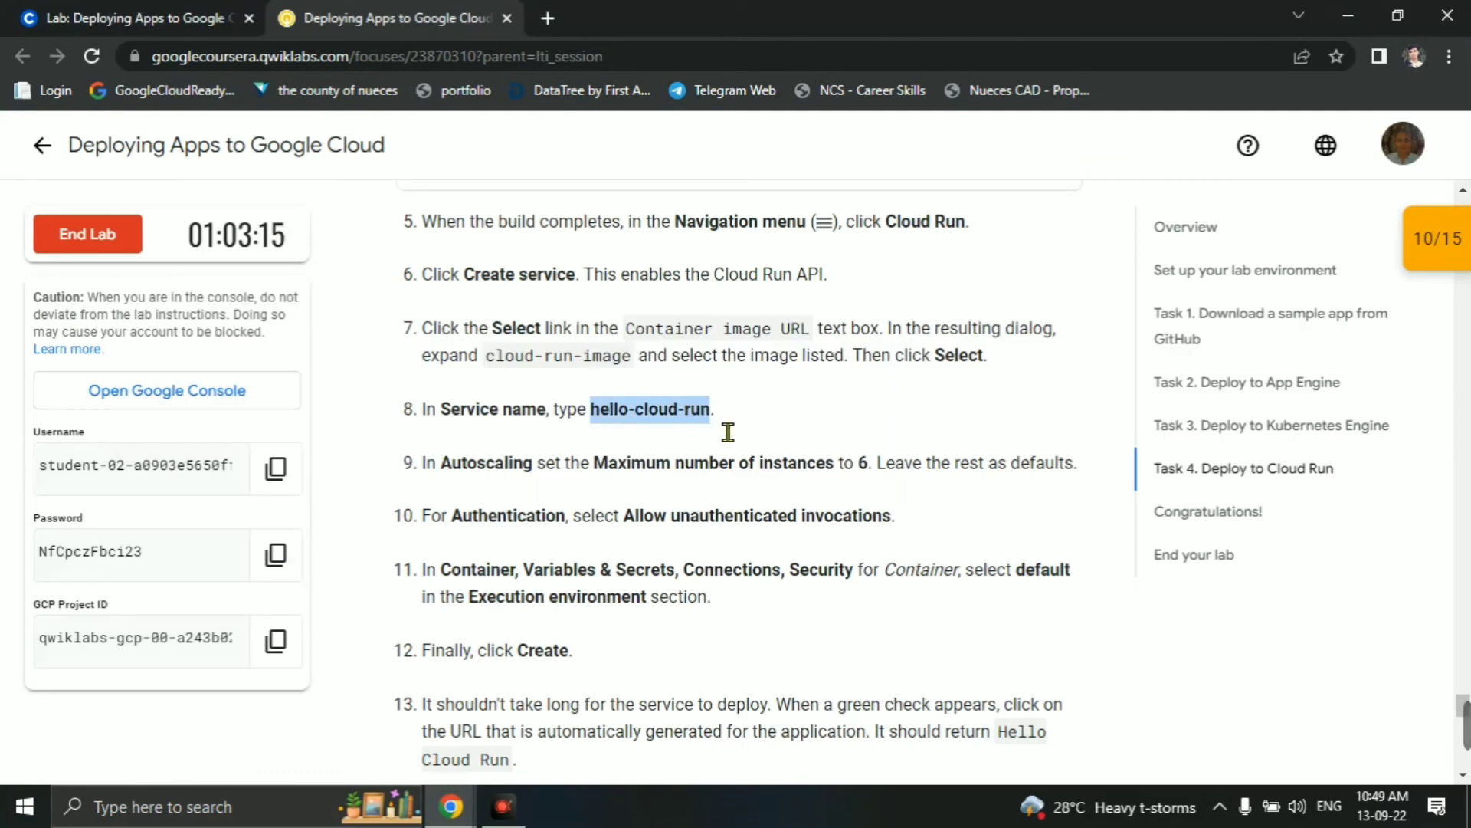
{"action": "key", "text": "alt+Tab"}
{"action": "scroll", "coordinate": [230, 498], "scroll_direction": "down", "scroll_amount": 2}
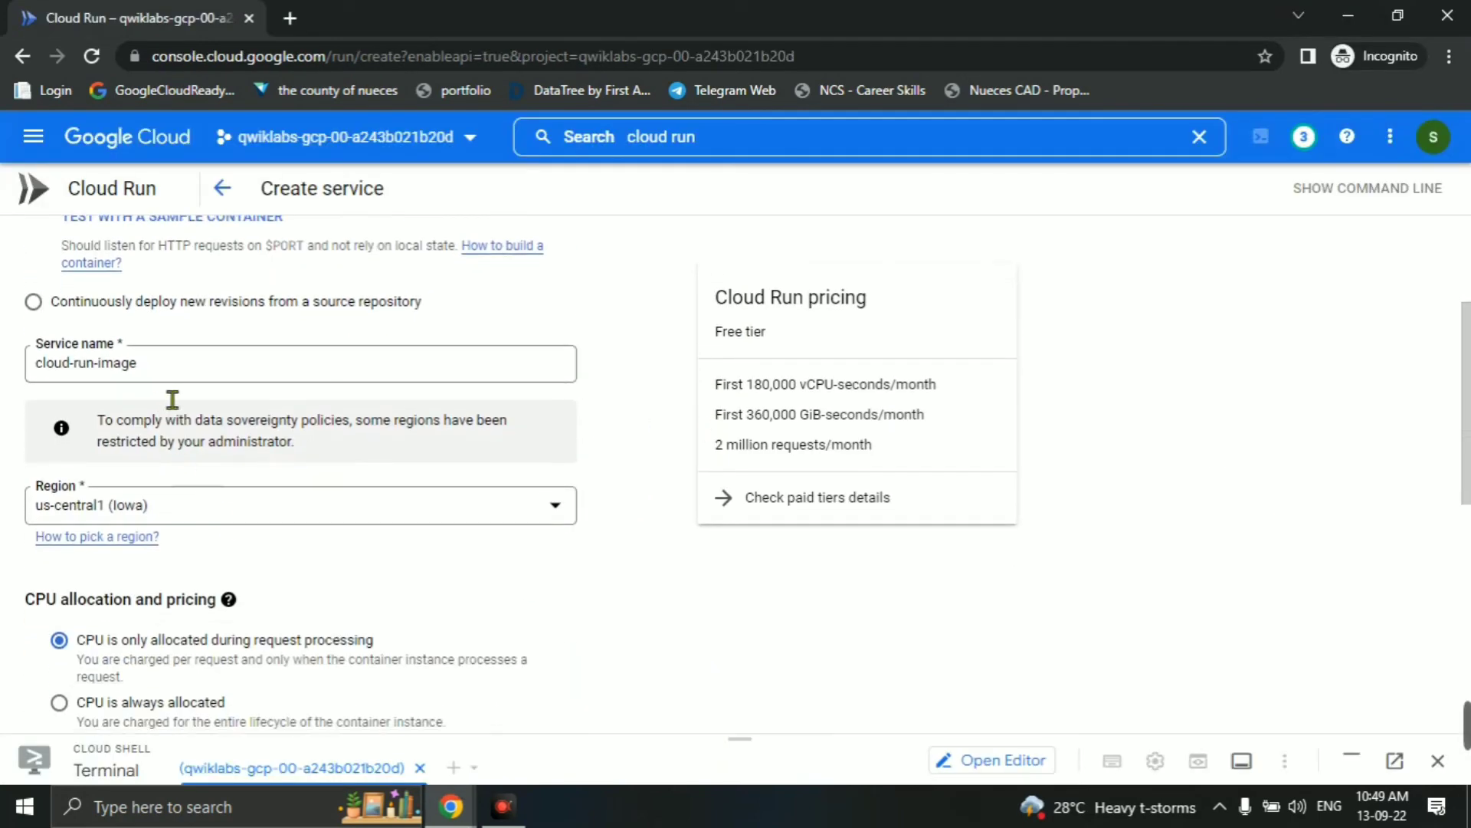
{"action": "left_click", "coordinate": [170, 387]}
{"action": "key", "text": "ctrl+a"}
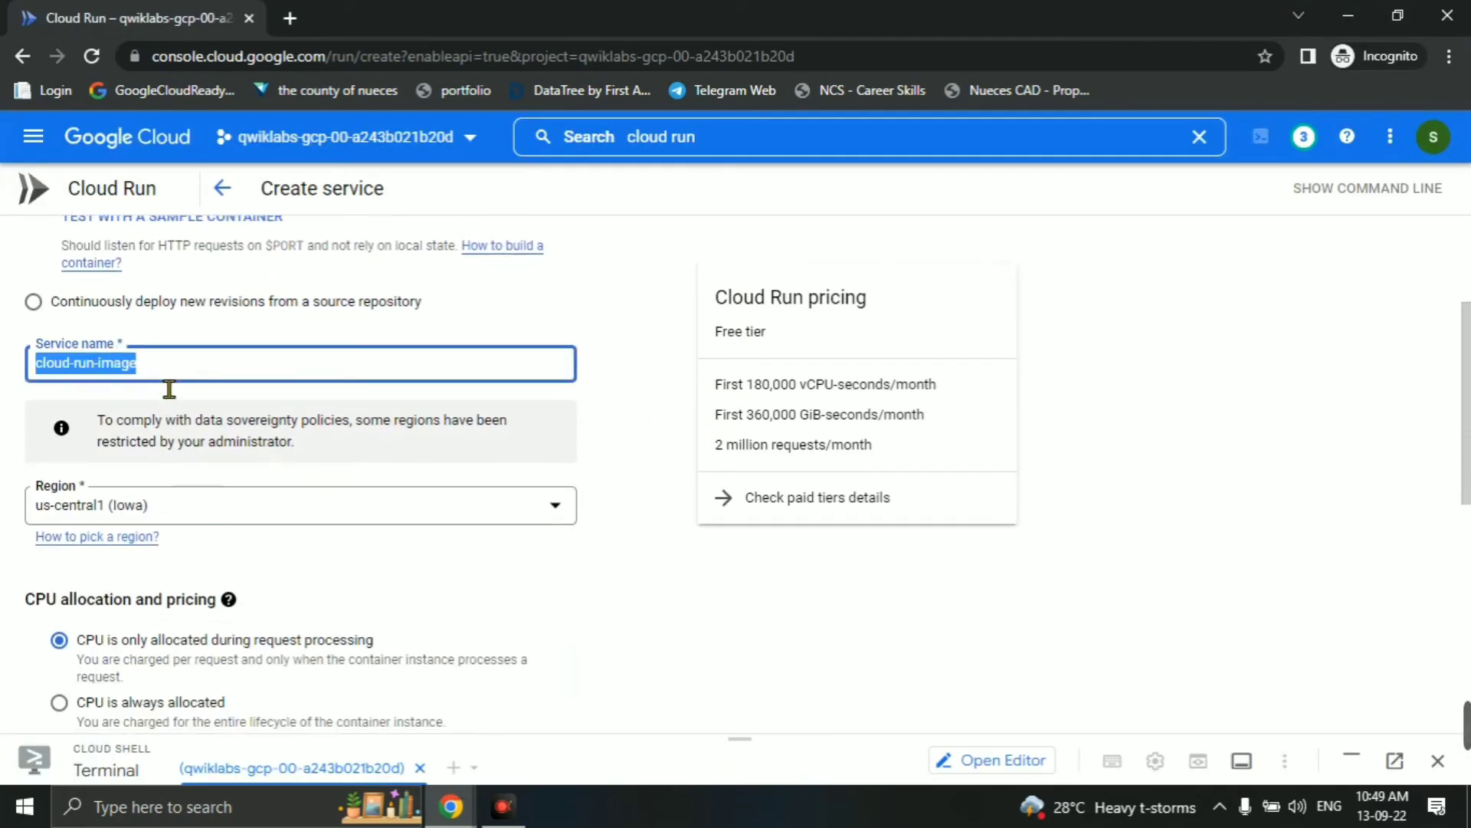
{"action": "key", "text": "ctrl+v"}
Following the lab's autoscaling instruction, set the service's maximum number of instances to 6.
{"action": "key", "text": "alt+Tab"}
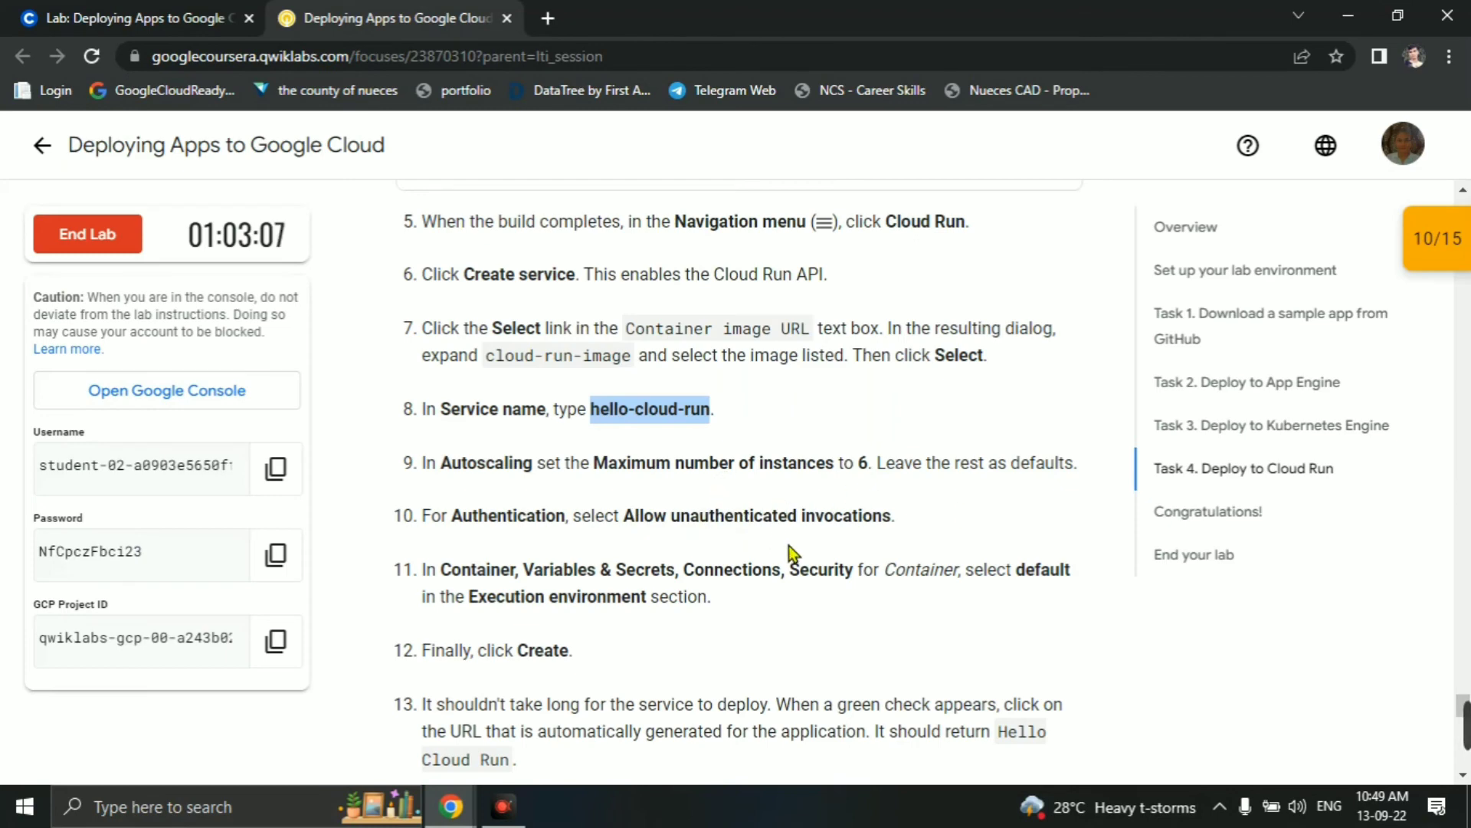
{"action": "key", "text": "alt+Tab"}
{"action": "scroll", "coordinate": [486, 503], "scroll_direction": "down", "scroll_amount": 6}
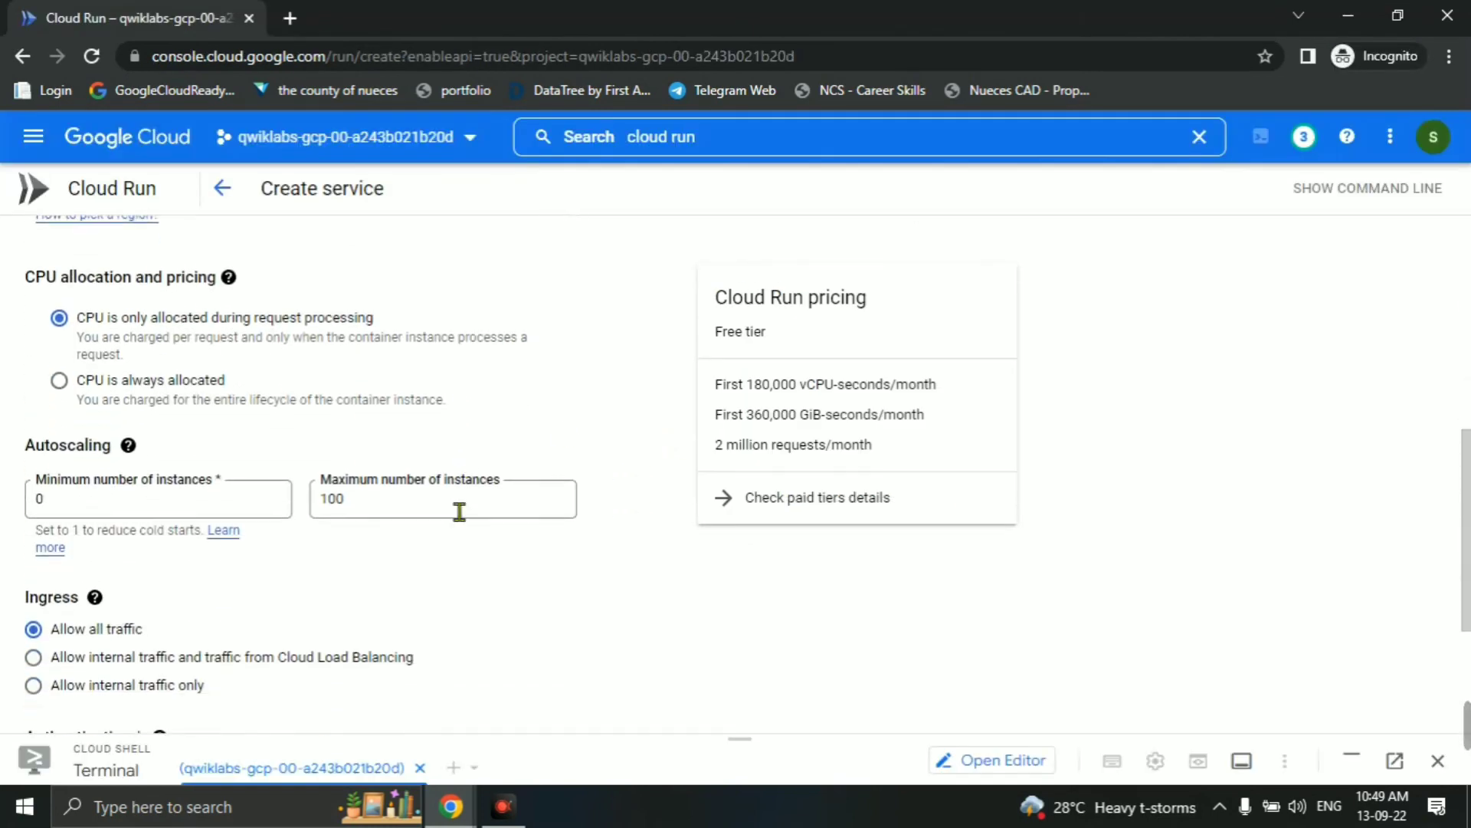
{"action": "left_click", "coordinate": [380, 516]}
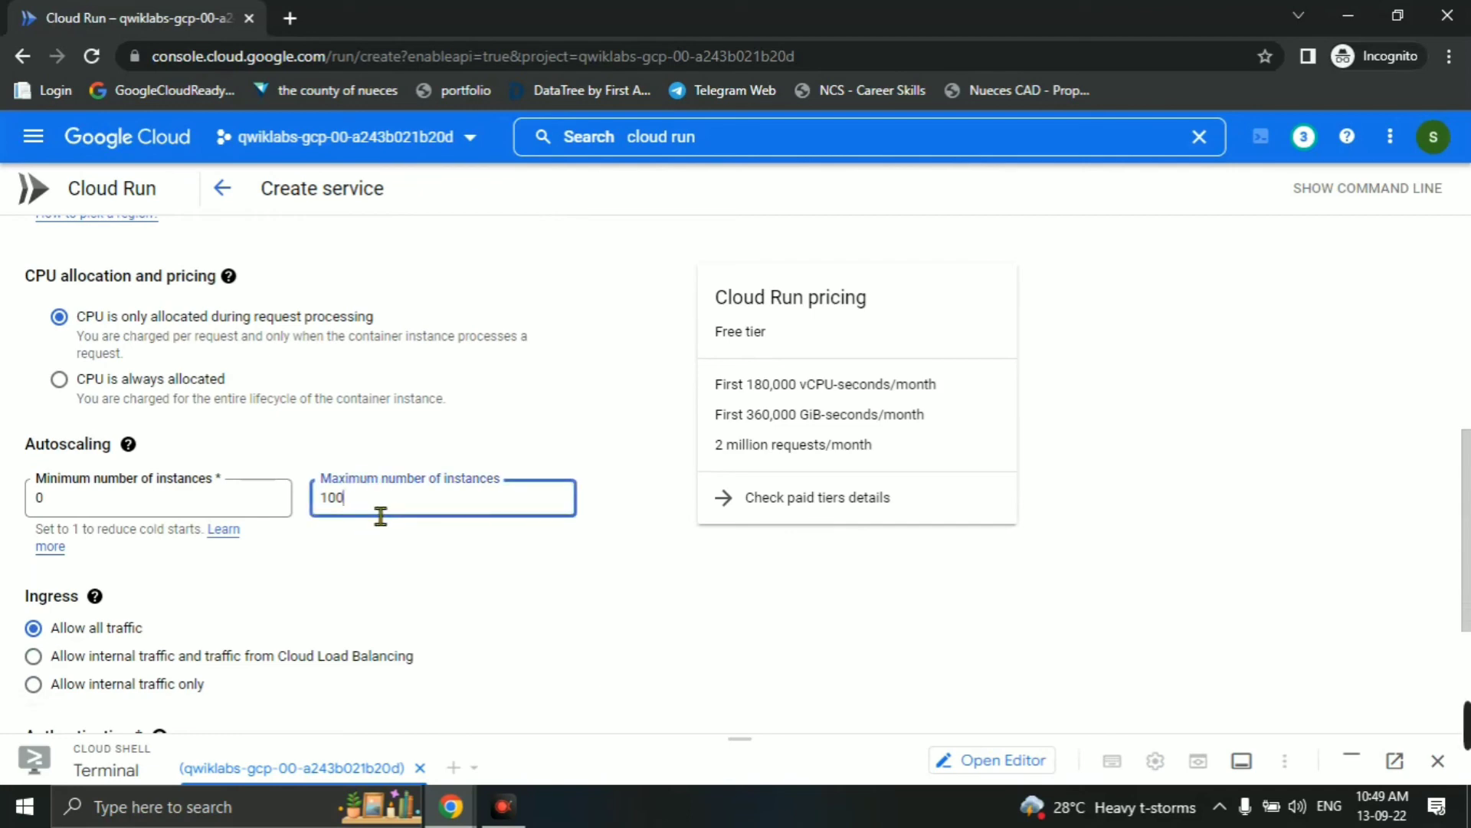
{"action": "key", "text": "BackSpace"}
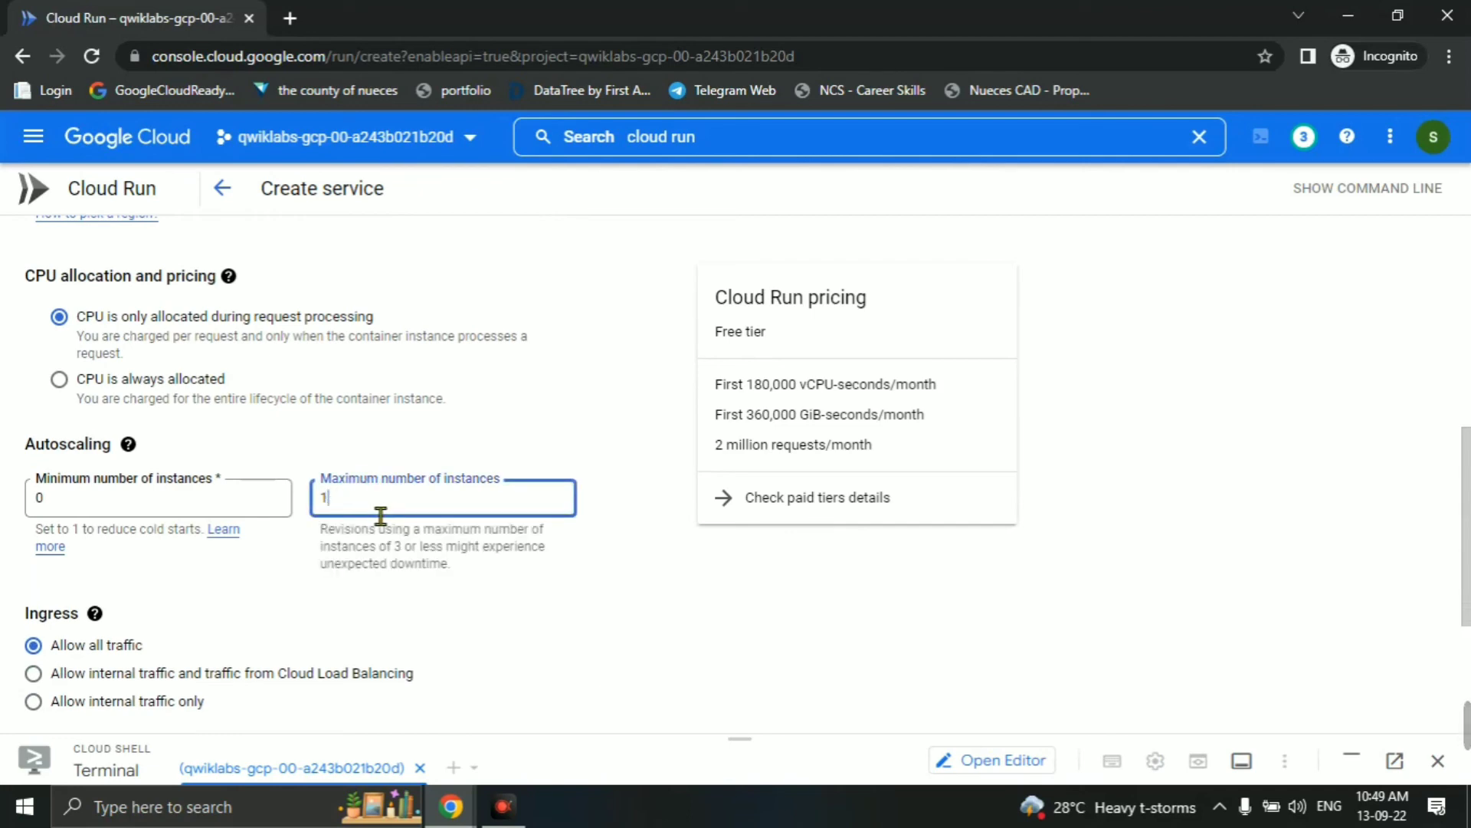
{"action": "key", "text": "BackSpace"}
{"action": "type", "text": "6"}
Check the lab's authentication instruction and allow unauthenticated invocations for the service.
{"action": "key", "text": "alt+Tab"}
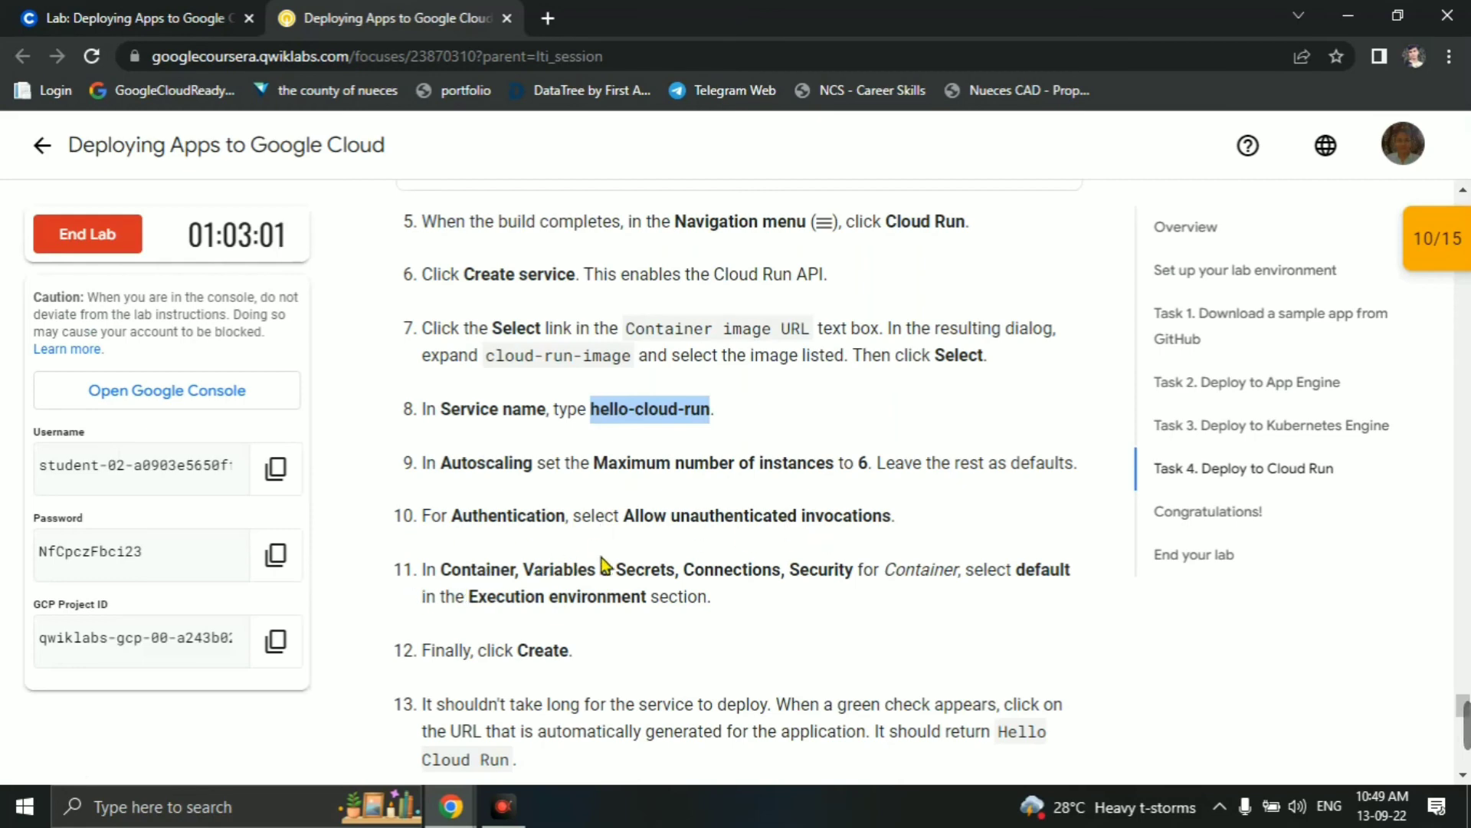
{"action": "key", "text": "alt+Tab"}
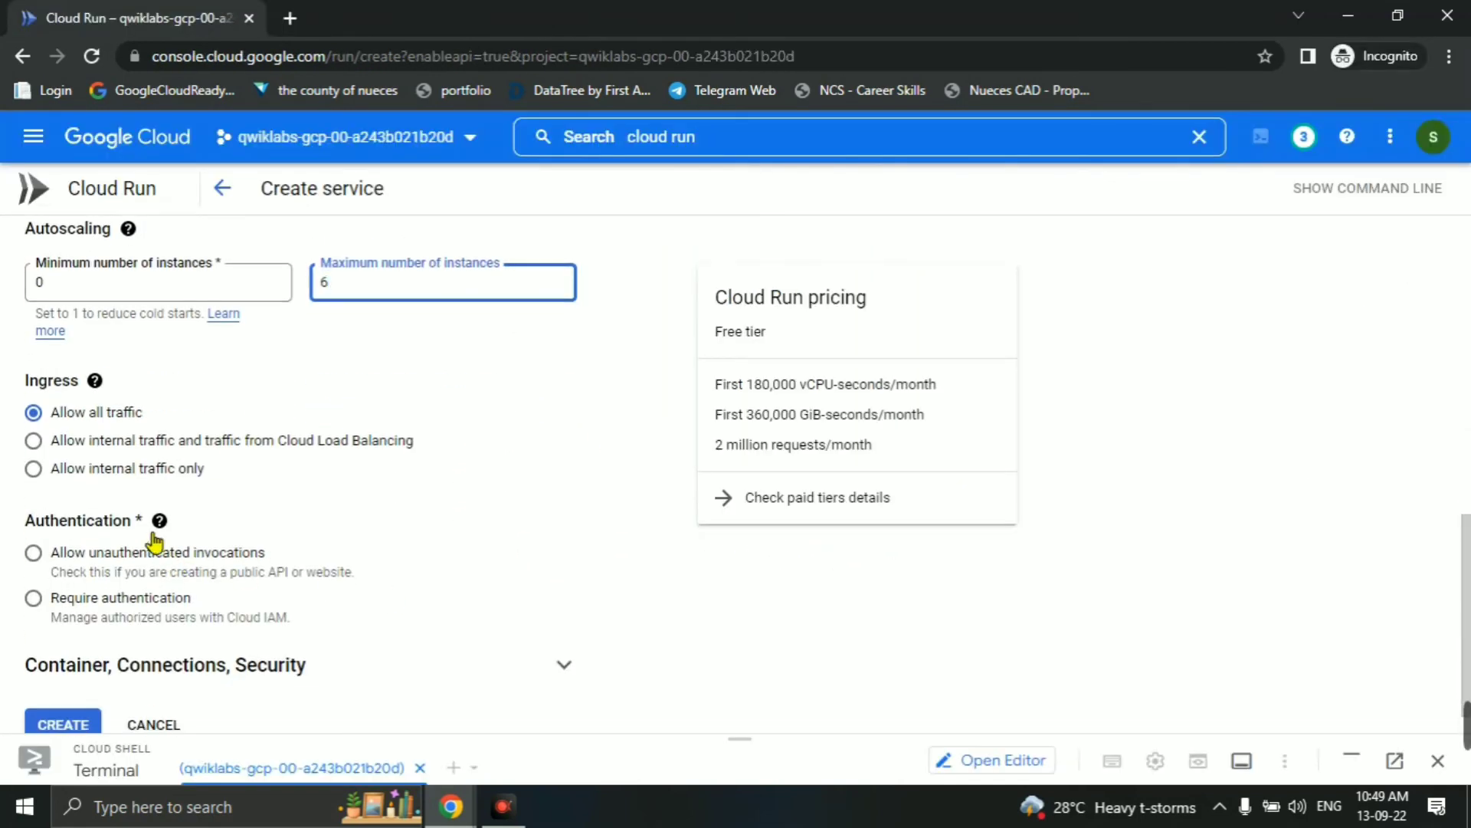
{"action": "left_click", "coordinate": [113, 570]}
Check the lab's container instructions, keep the execution environment at Default in the service's container settings and create the service.
{"action": "key", "text": "alt+Tab"}
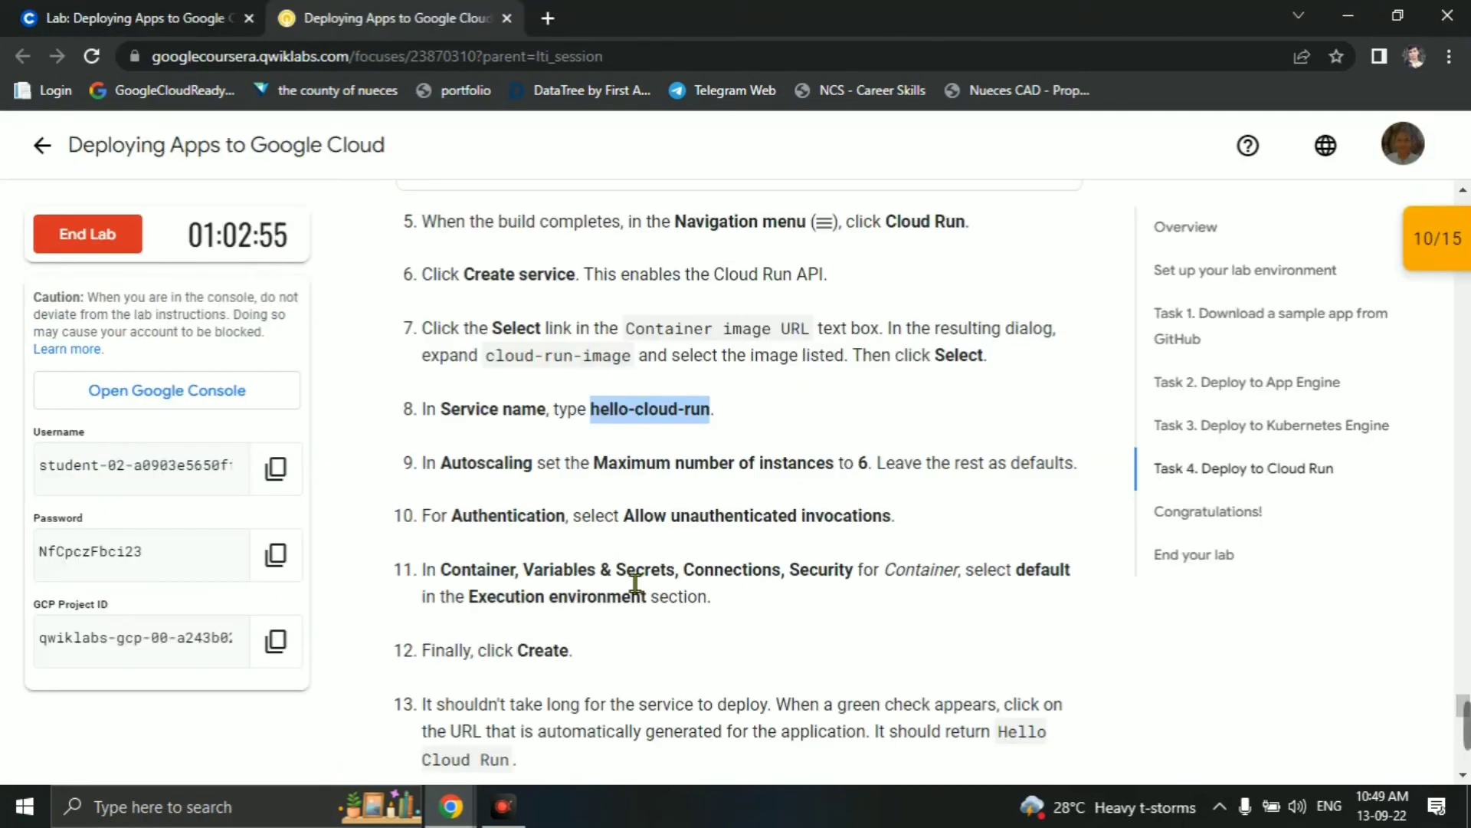
{"action": "scroll", "coordinate": [635, 584], "scroll_direction": "down", "scroll_amount": 1}
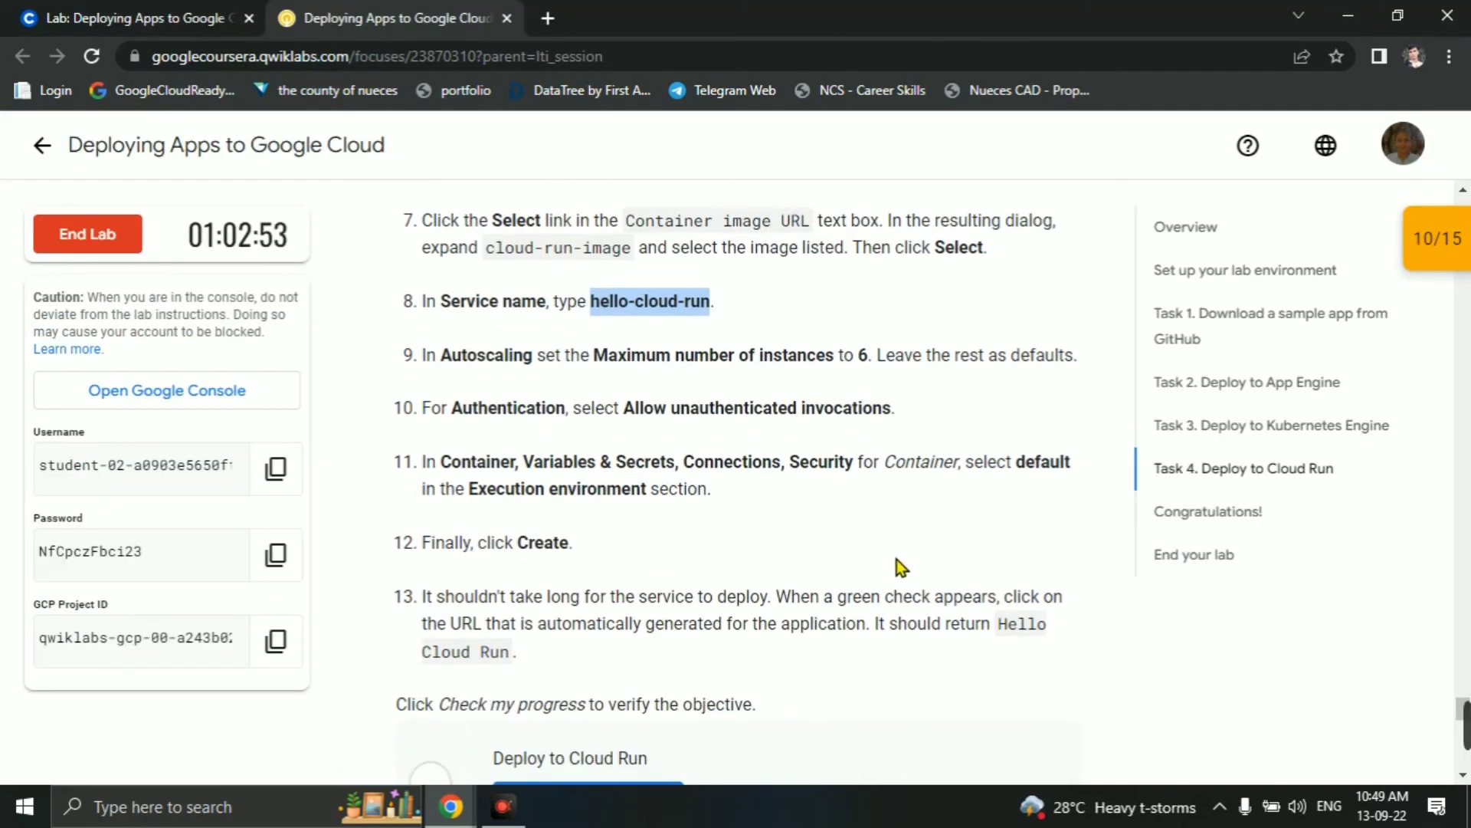
{"action": "key", "text": "alt+Tab"}
{"action": "scroll", "coordinate": [498, 571], "scroll_direction": "down", "scroll_amount": 1}
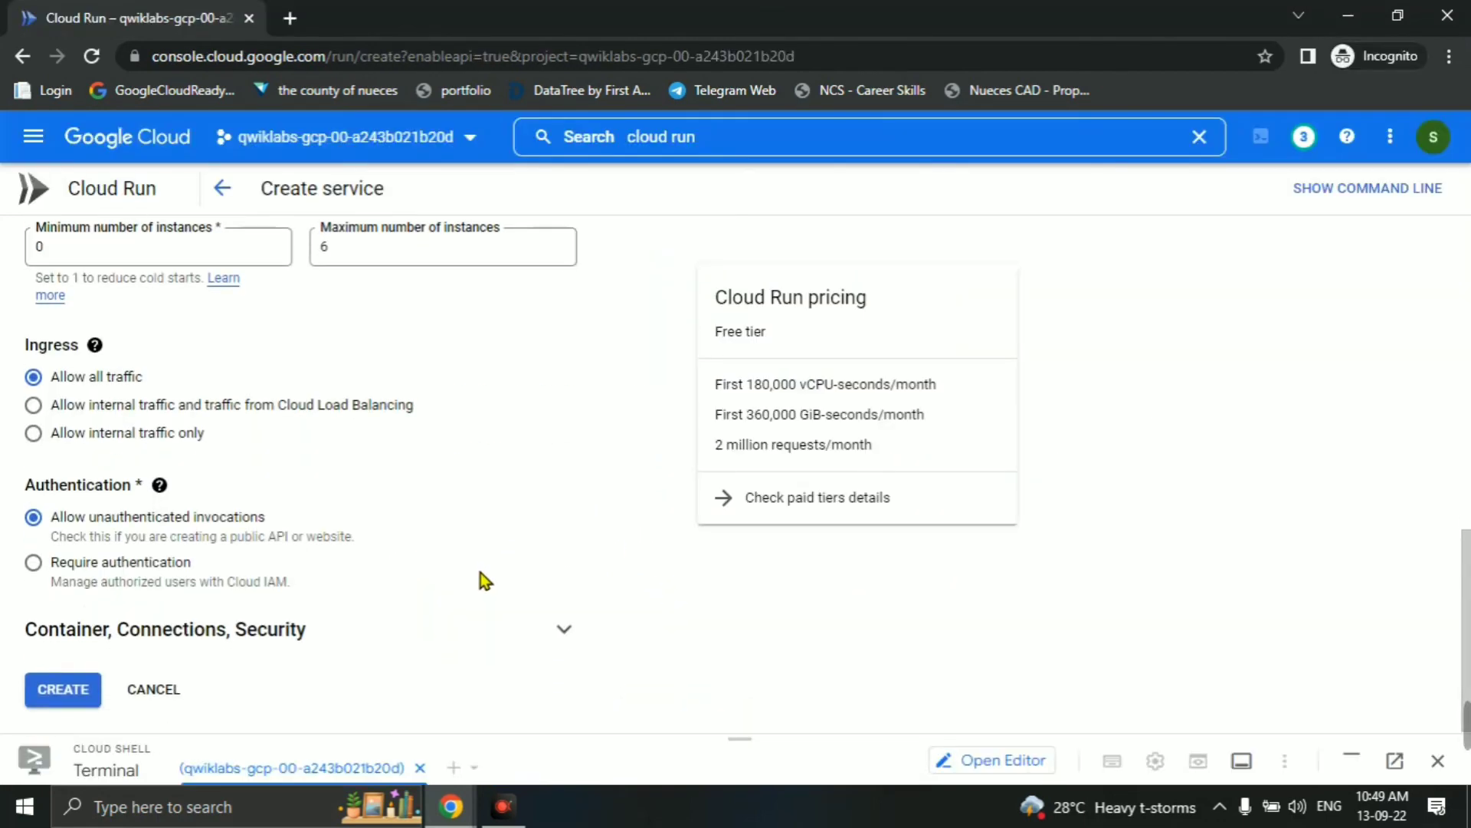
{"action": "left_click", "coordinate": [565, 633]}
{"action": "scroll", "coordinate": [585, 590], "scroll_direction": "down", "scroll_amount": 4}
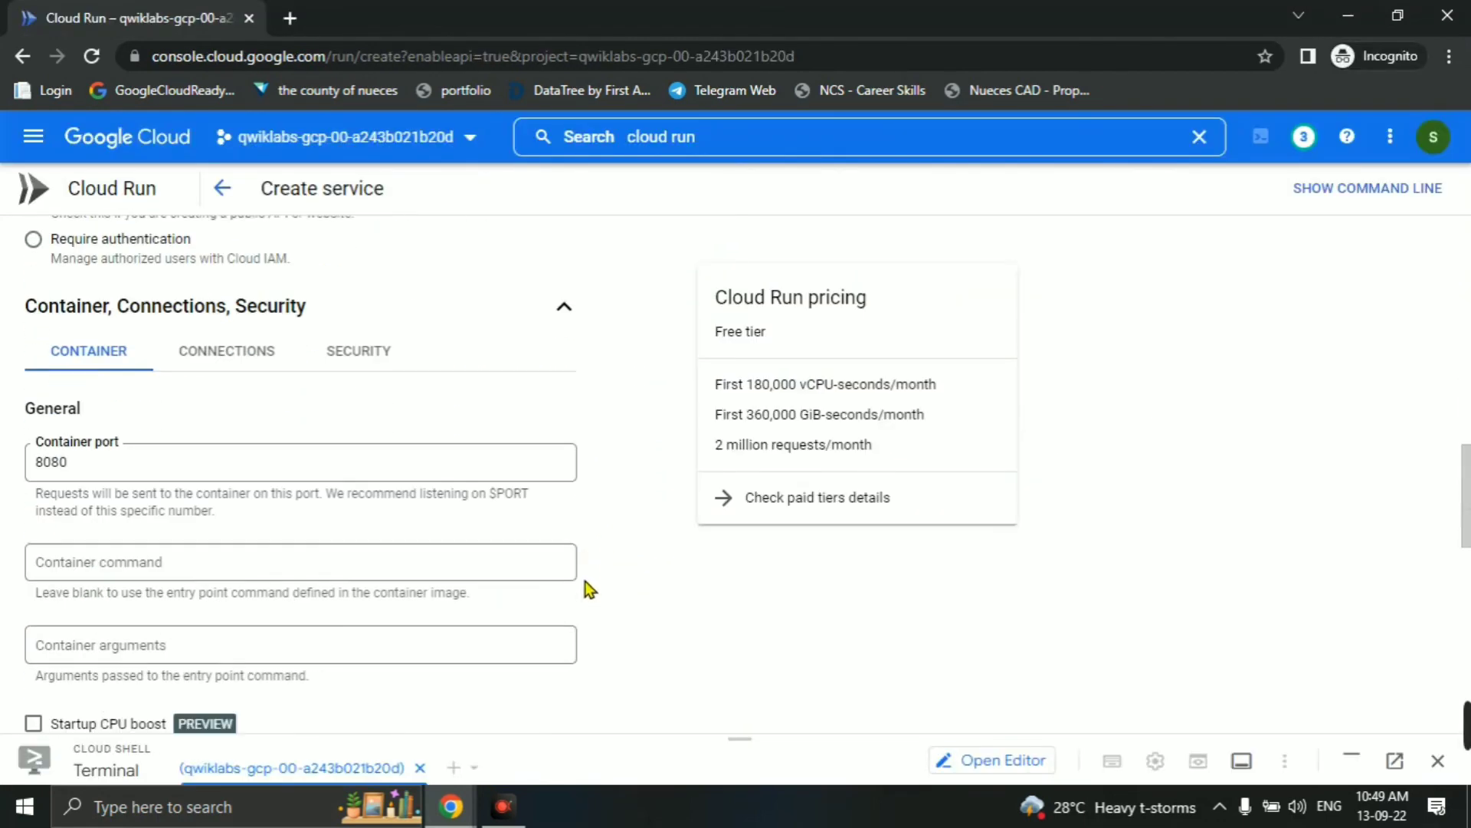
{"action": "key", "text": "alt+Tab"}
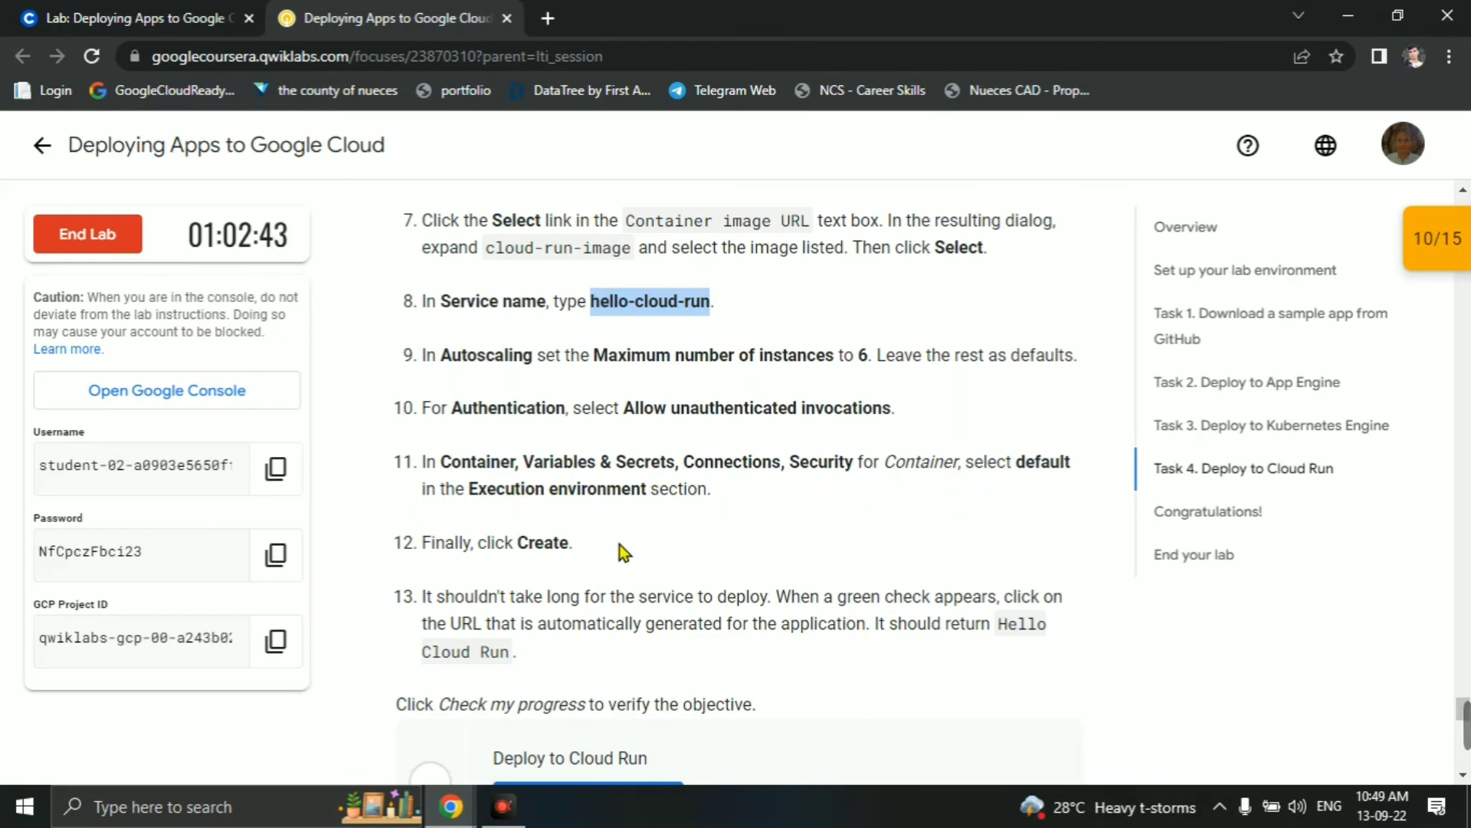
{"action": "key", "text": "alt+Tab"}
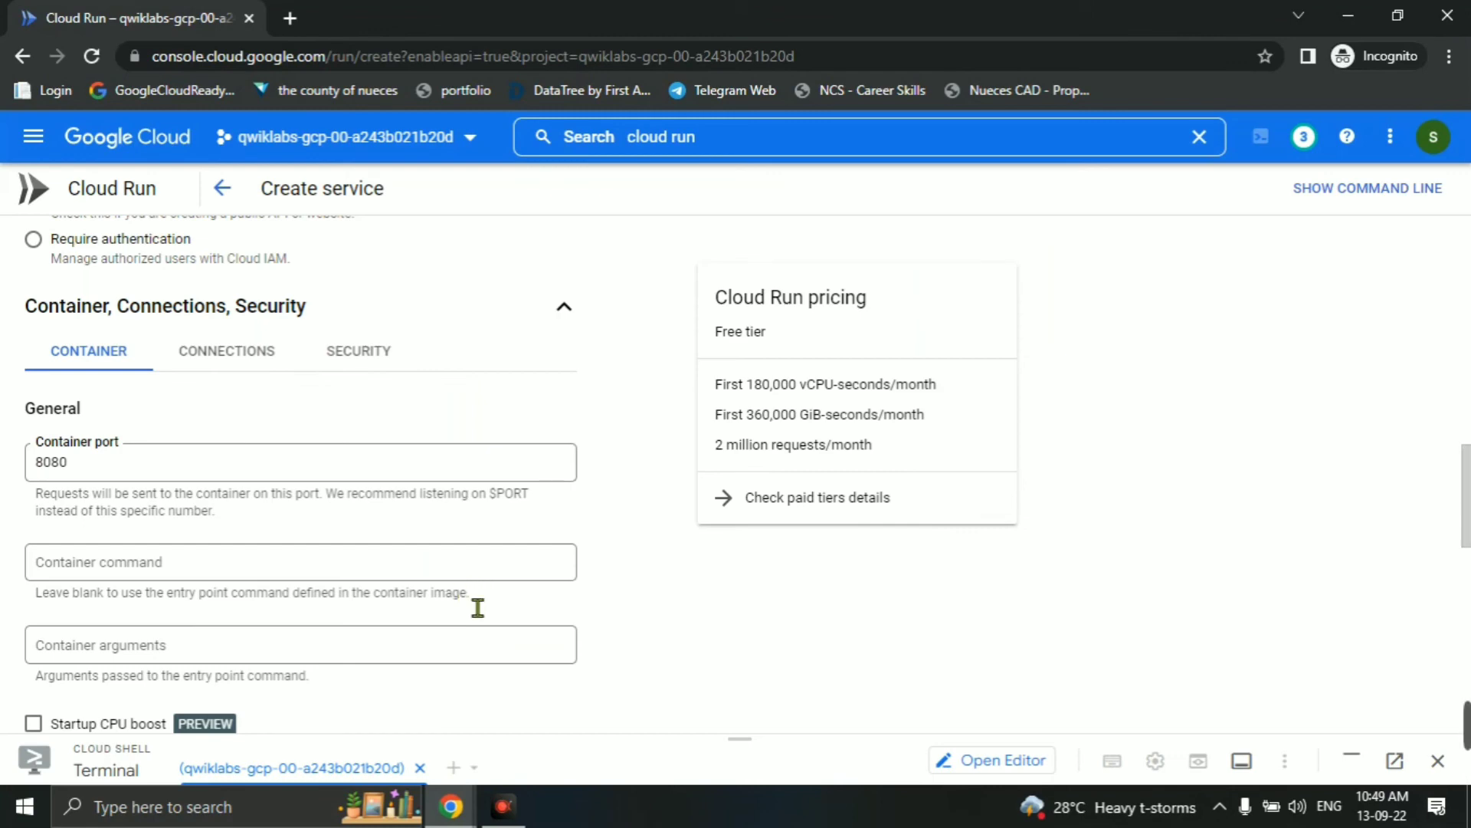
{"action": "scroll", "coordinate": [471, 633], "scroll_direction": "down", "scroll_amount": 1}
{"action": "scroll", "coordinate": [475, 638], "scroll_direction": "down", "scroll_amount": 10}
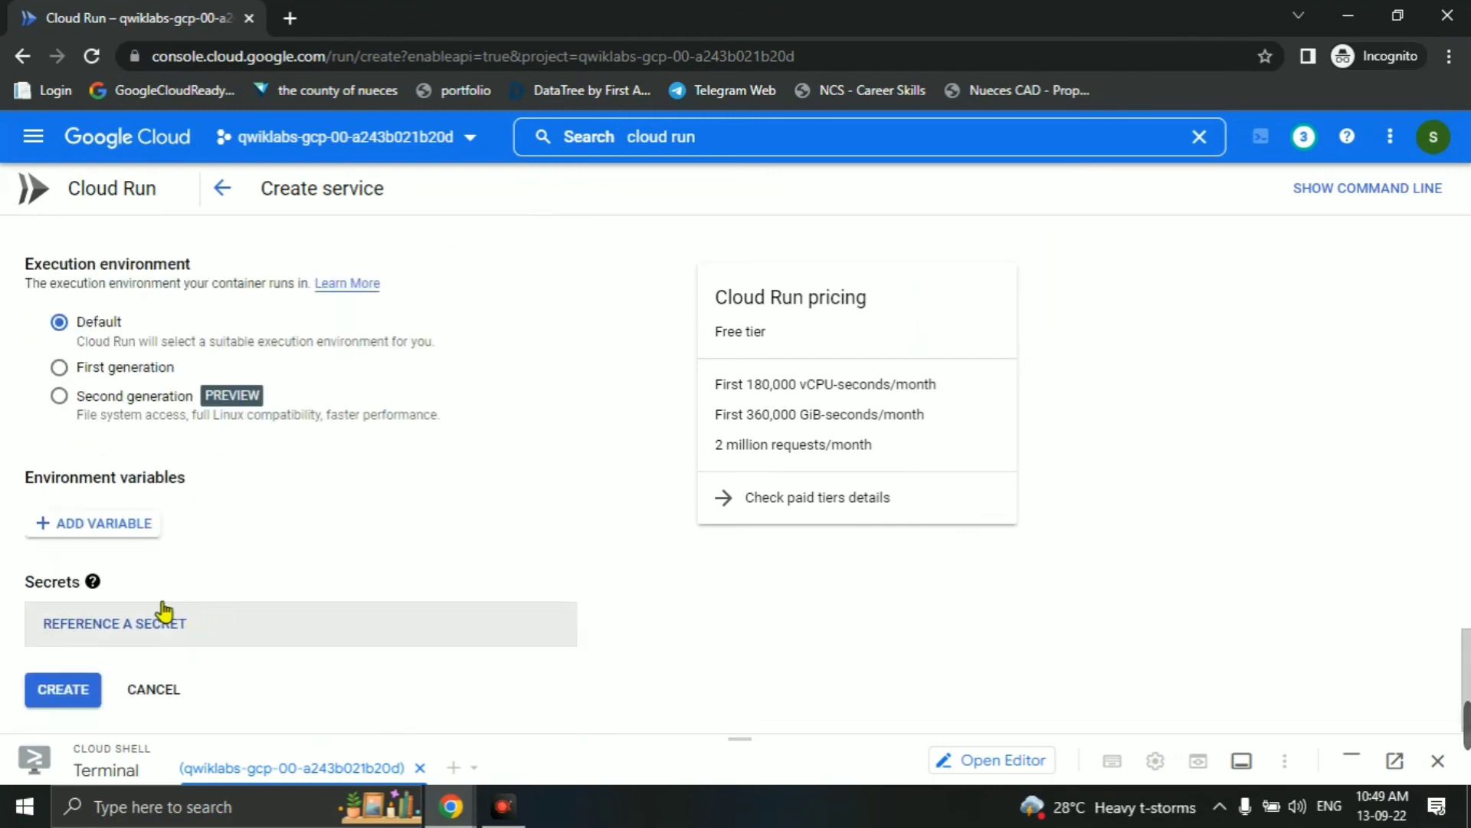
{"action": "left_click", "coordinate": [55, 696]}
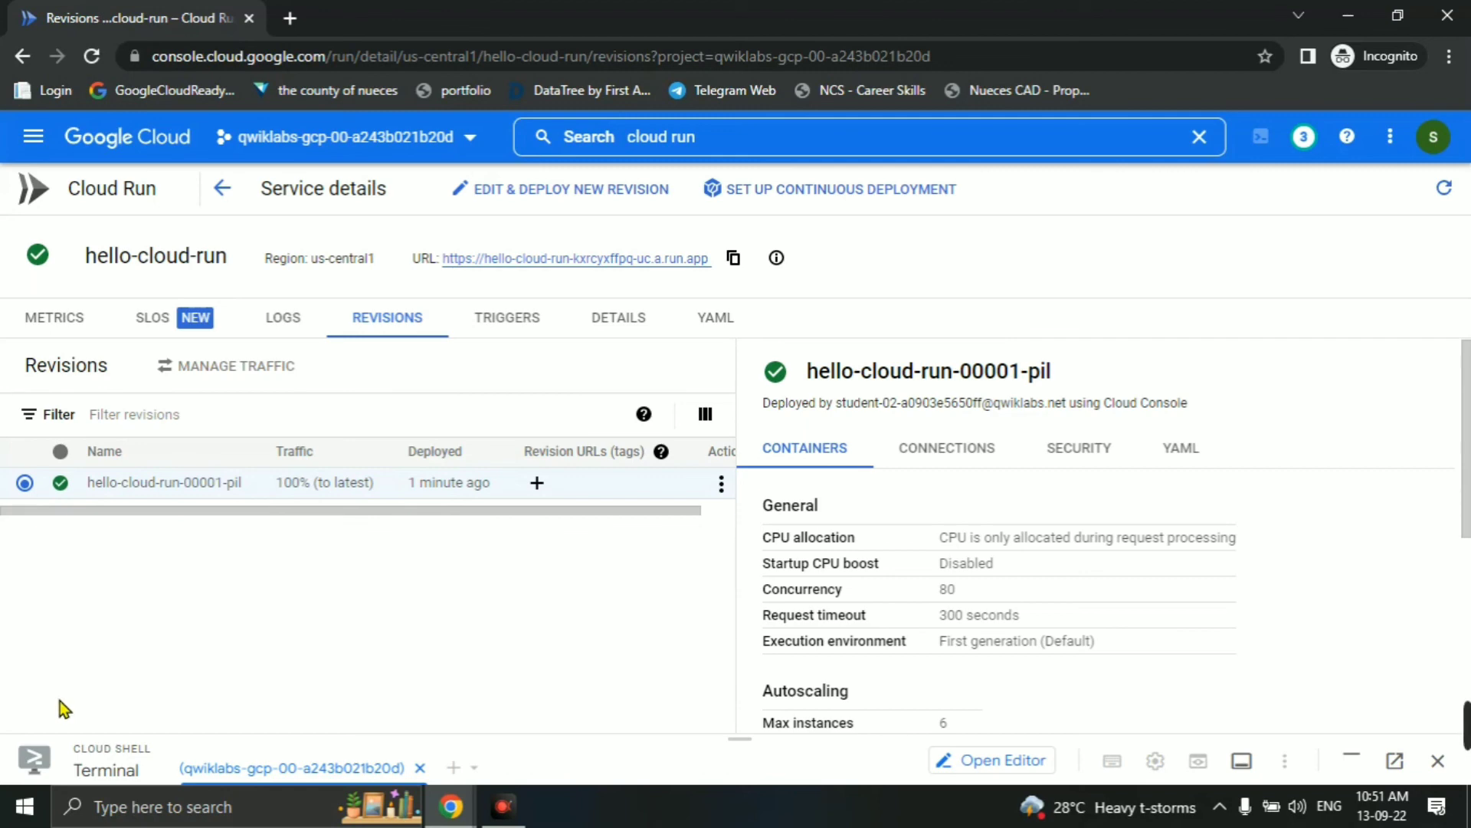
Return to the lab page, check progress for the Deploy to Cloud Run objective and compare it with the service details.
{"action": "key", "text": "alt+Tab"}
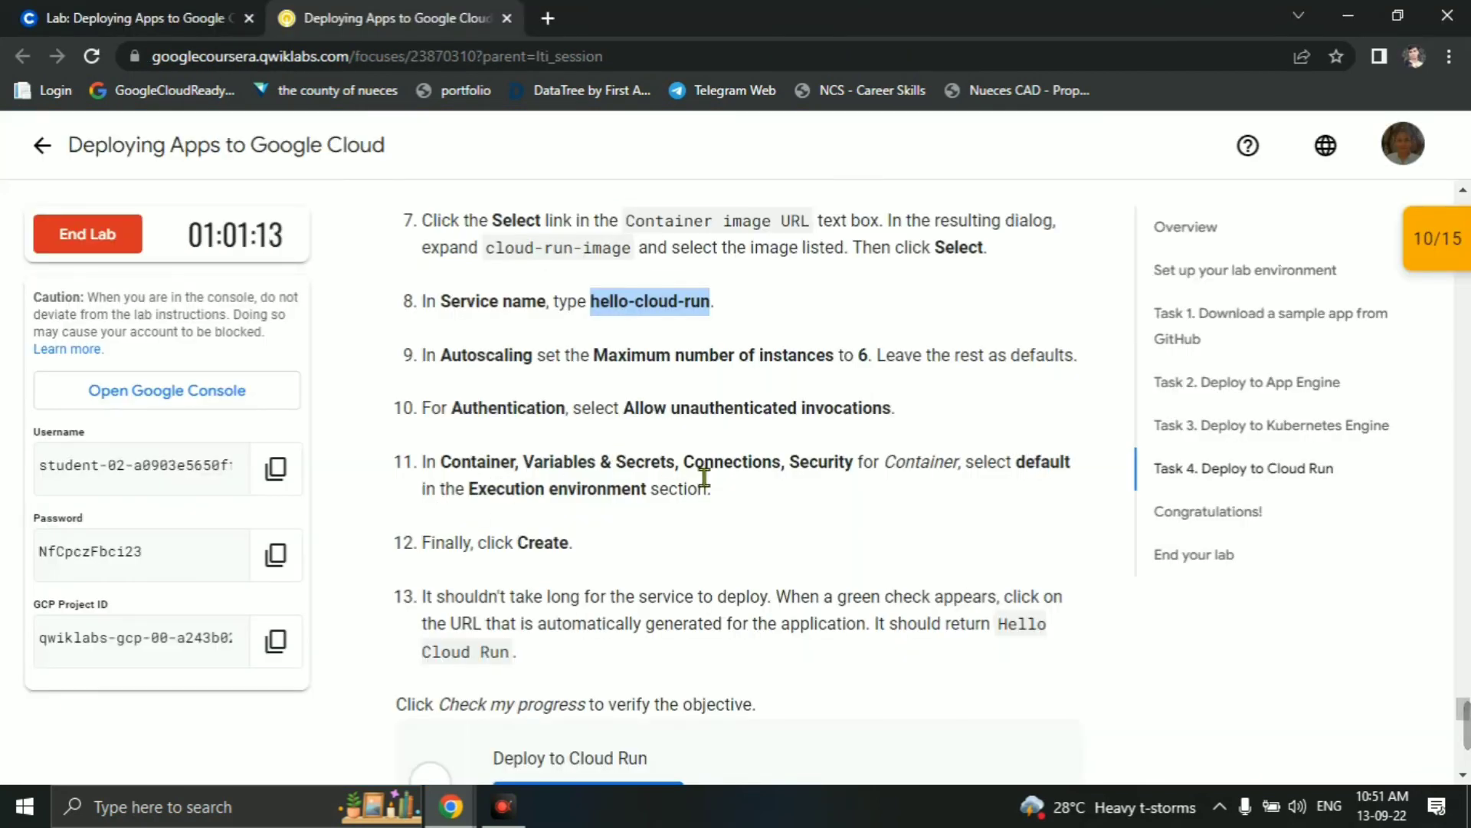
{"action": "scroll", "coordinate": [427, 526], "scroll_direction": "down", "scroll_amount": 3}
{"action": "left_click", "coordinate": [532, 585]}
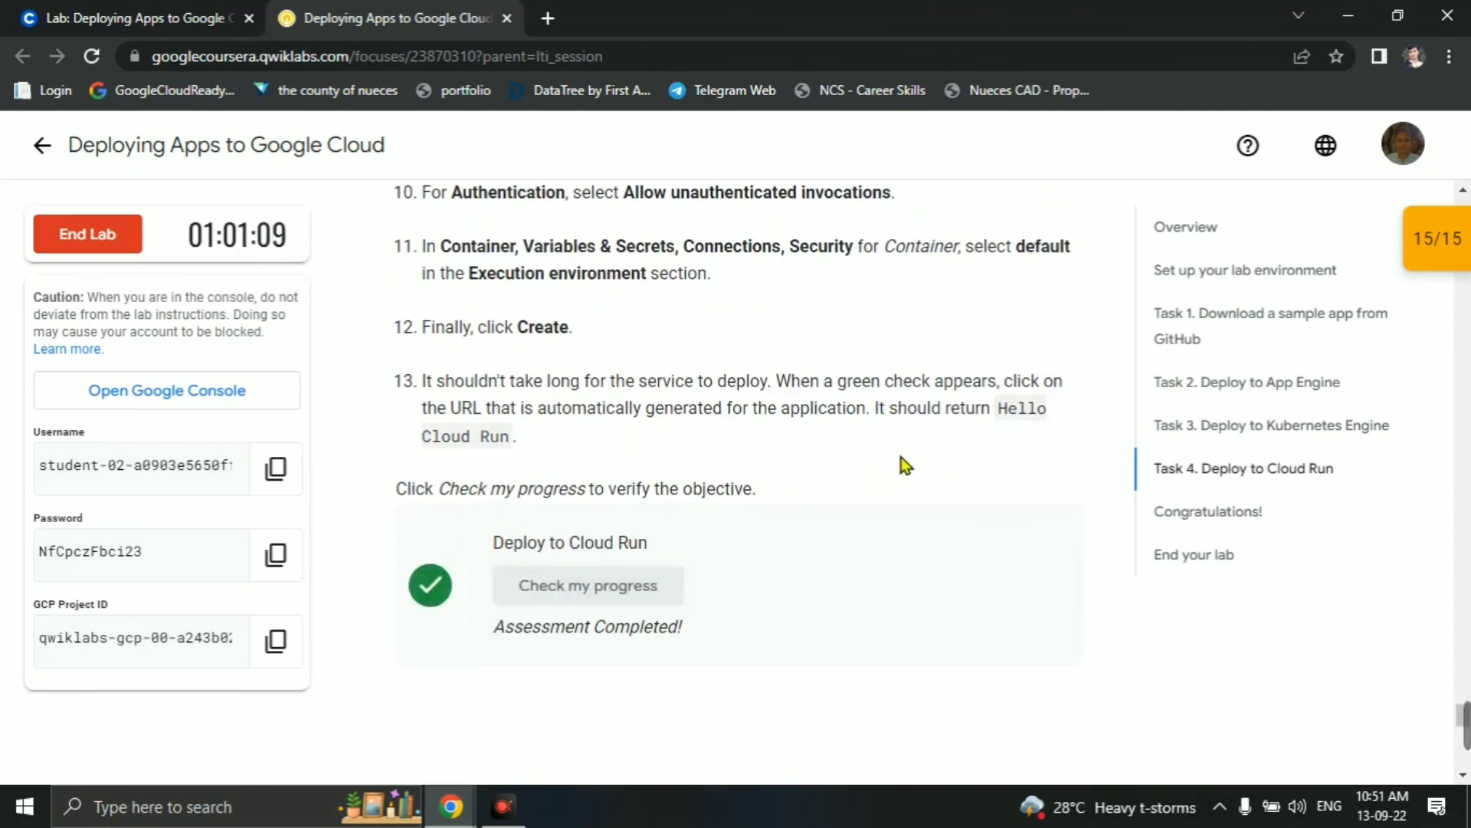
{"action": "key", "text": "alt+Tab"}
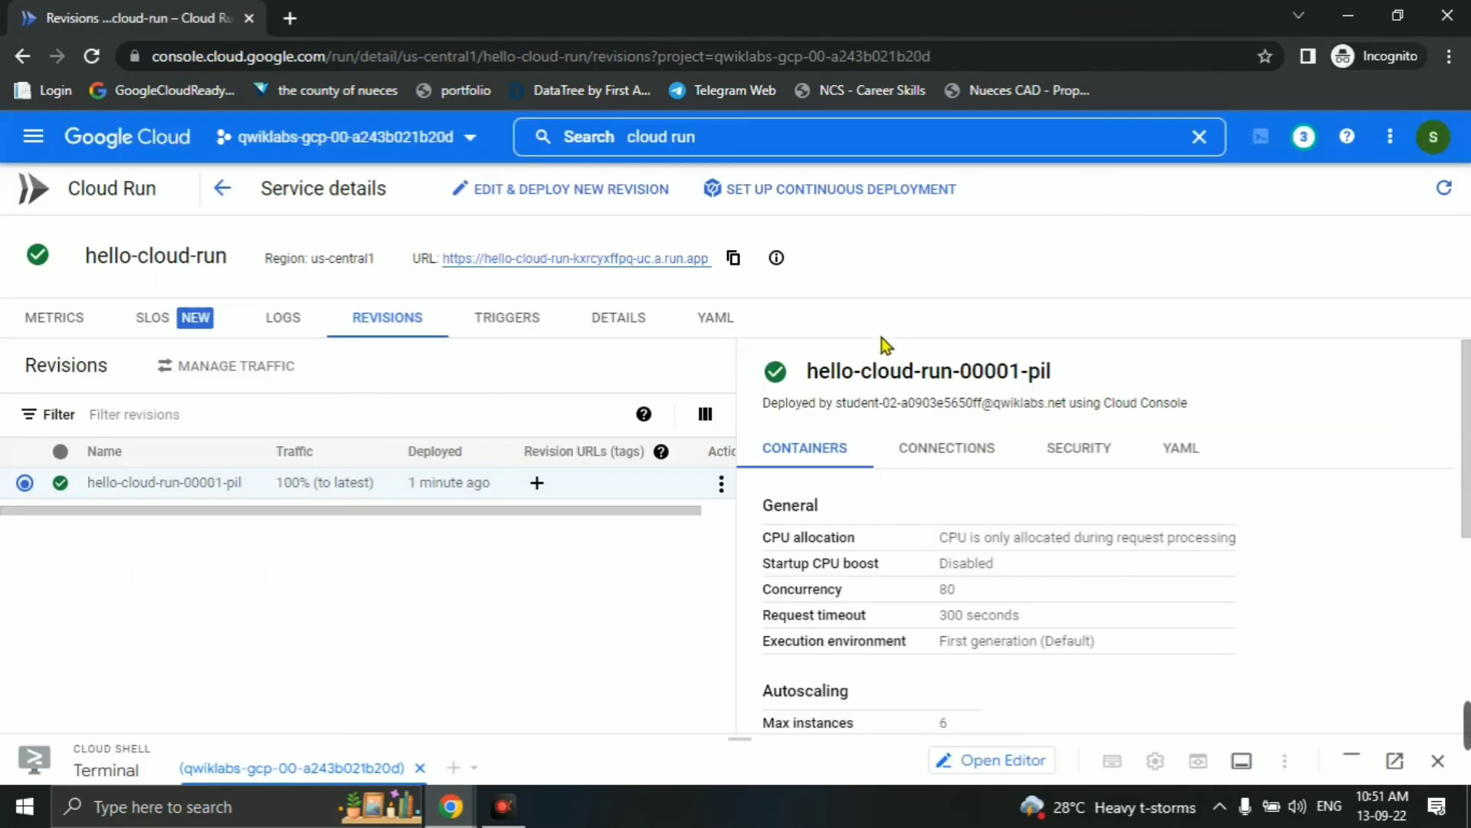
{"action": "key", "text": "alt+Tab"}
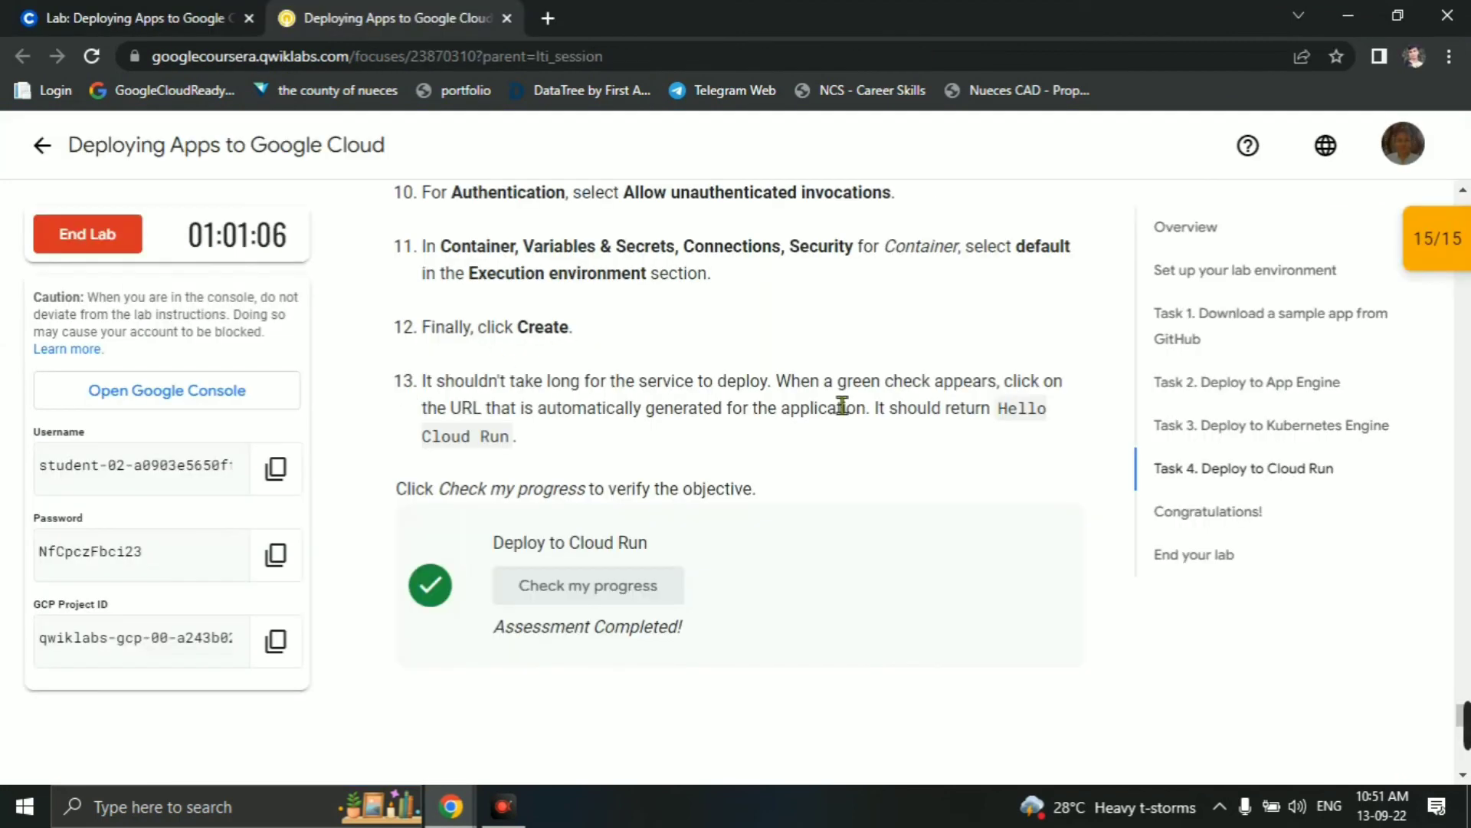
Look at the lab score and read the closing Congratulations section.
{"action": "left_click", "coordinate": [1454, 242]}
{"action": "left_click", "coordinate": [1404, 247]}
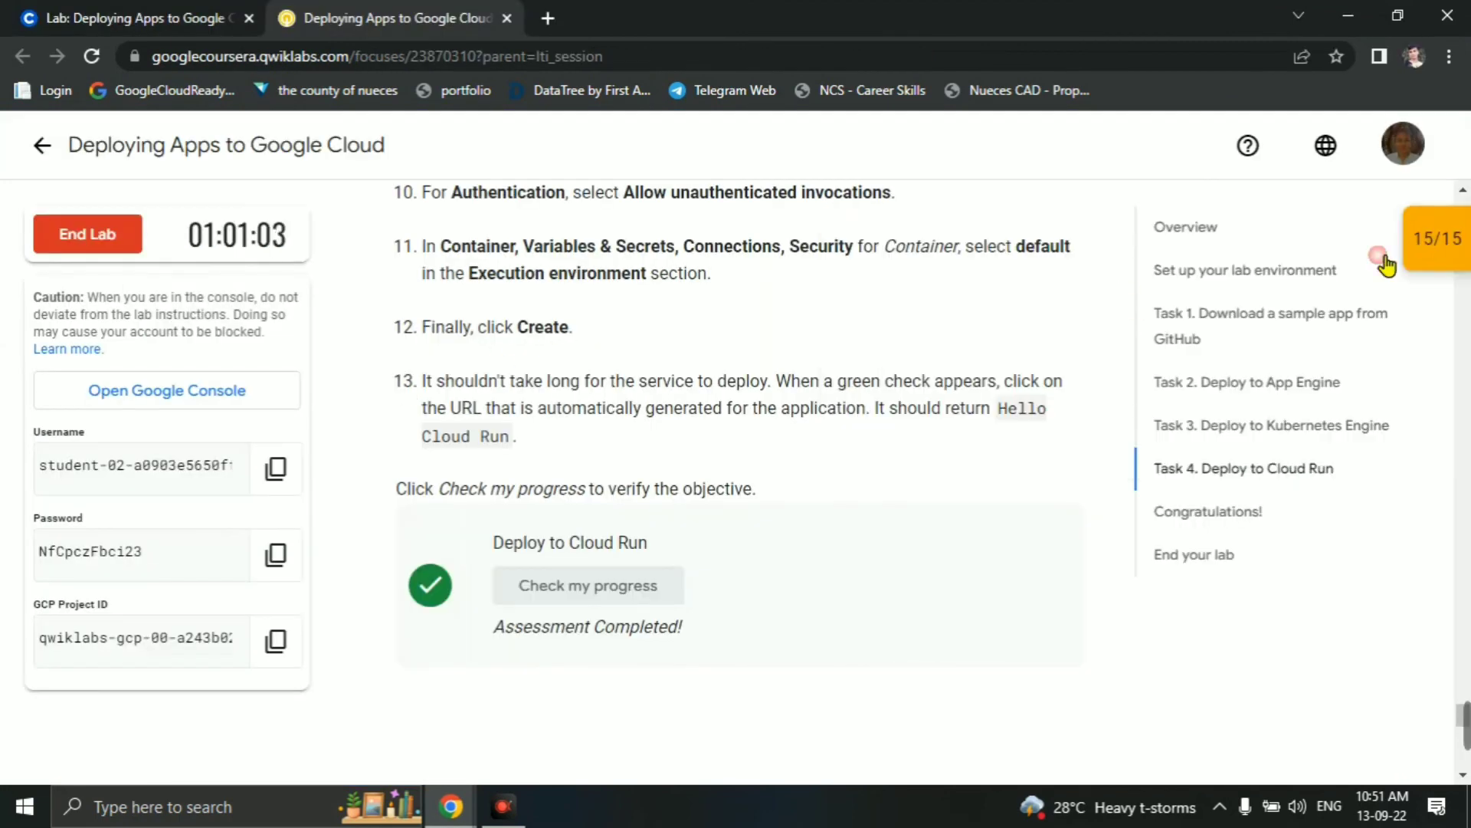
{"action": "scroll", "coordinate": [633, 411], "scroll_direction": "down", "scroll_amount": 4}
{"action": "left_click_drag", "start_coordinate": [371, 534], "coordinate": [782, 532]}
{"action": "left_click", "coordinate": [782, 532]}
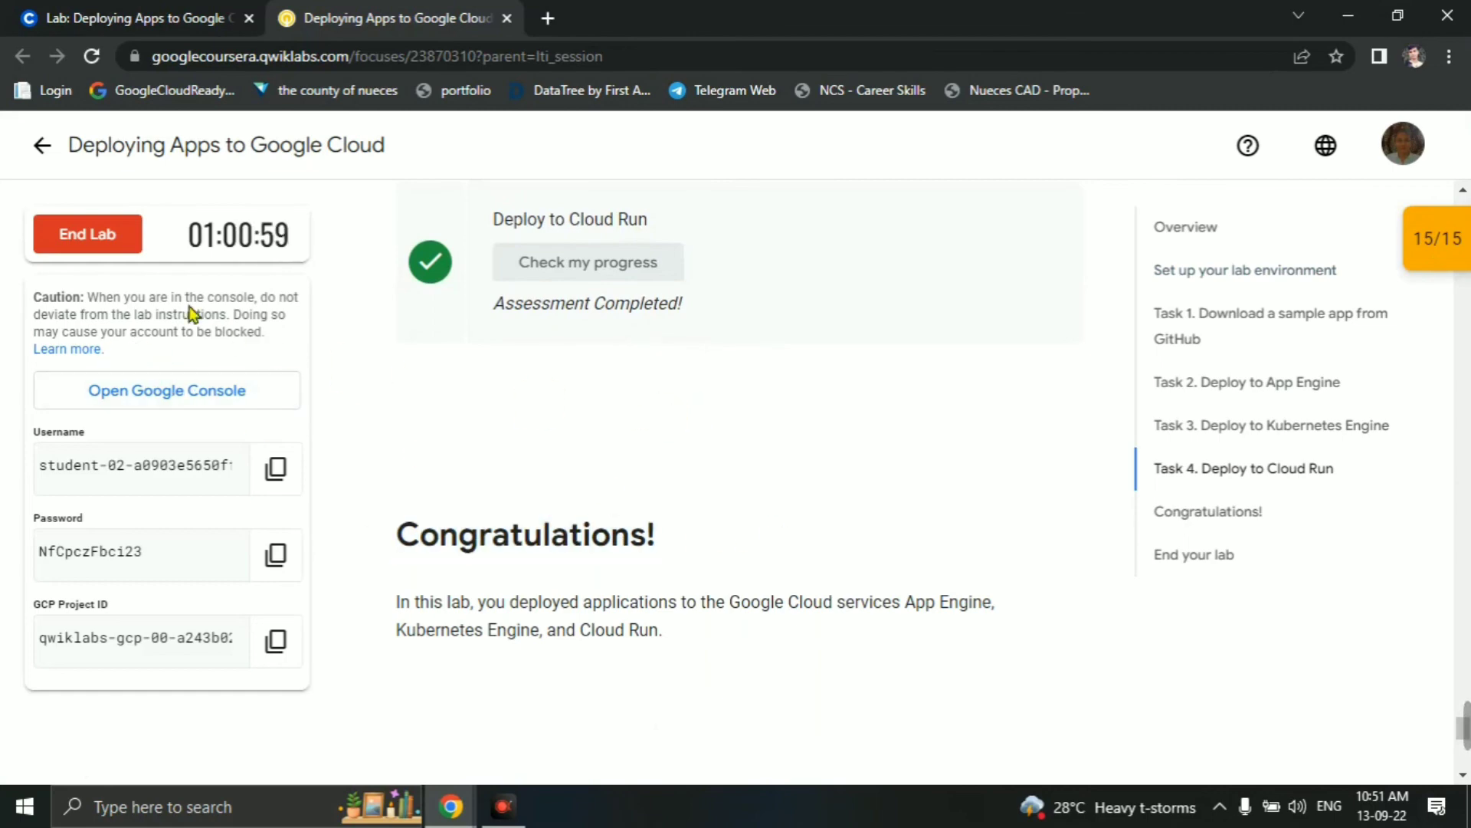
End the lab, confirm the submission and skip the satisfaction survey.
{"action": "left_click", "coordinate": [96, 233]}
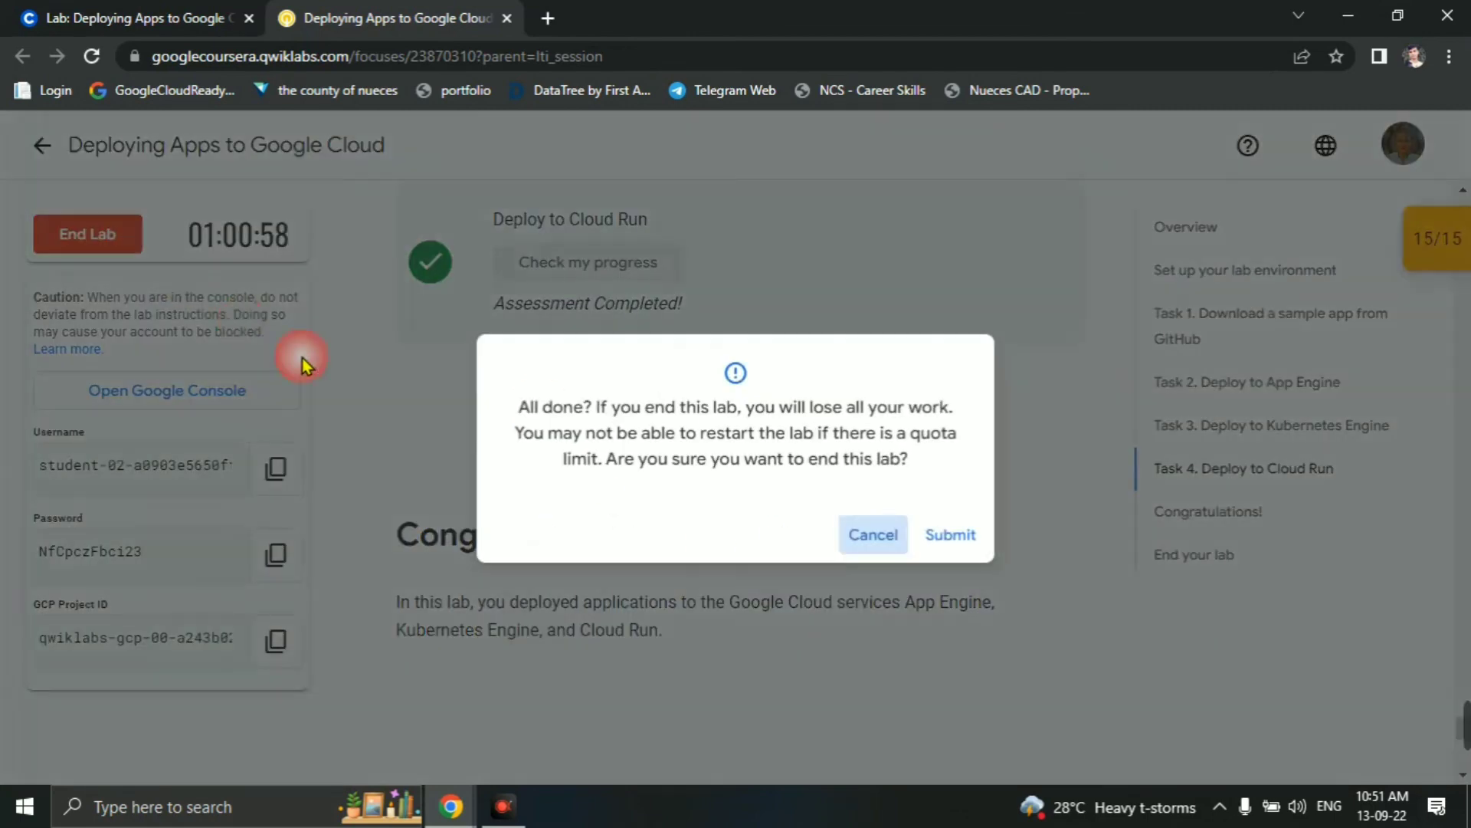
{"action": "left_click", "coordinate": [960, 536]}
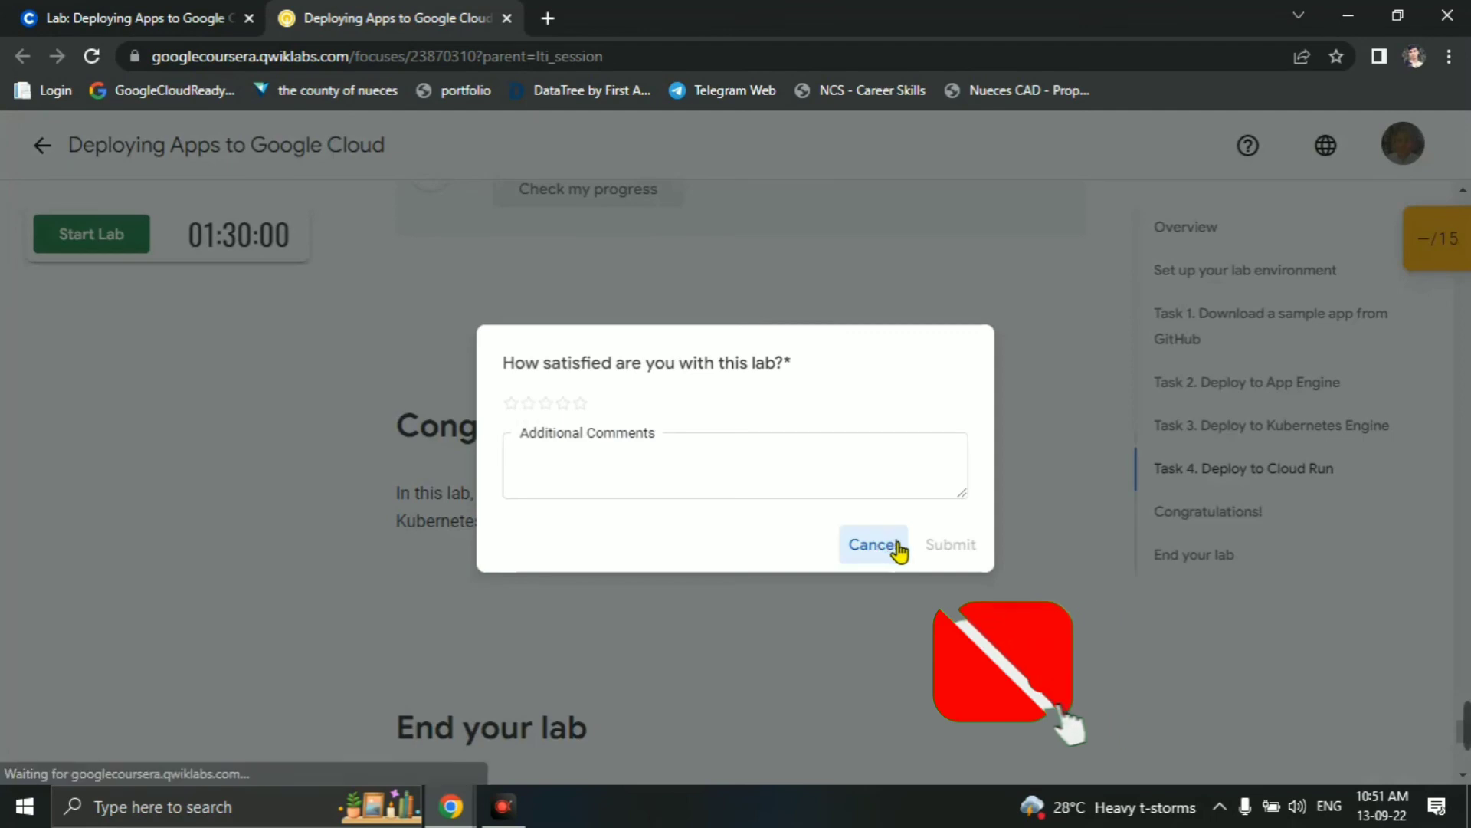
{"action": "left_click", "coordinate": [889, 543]}
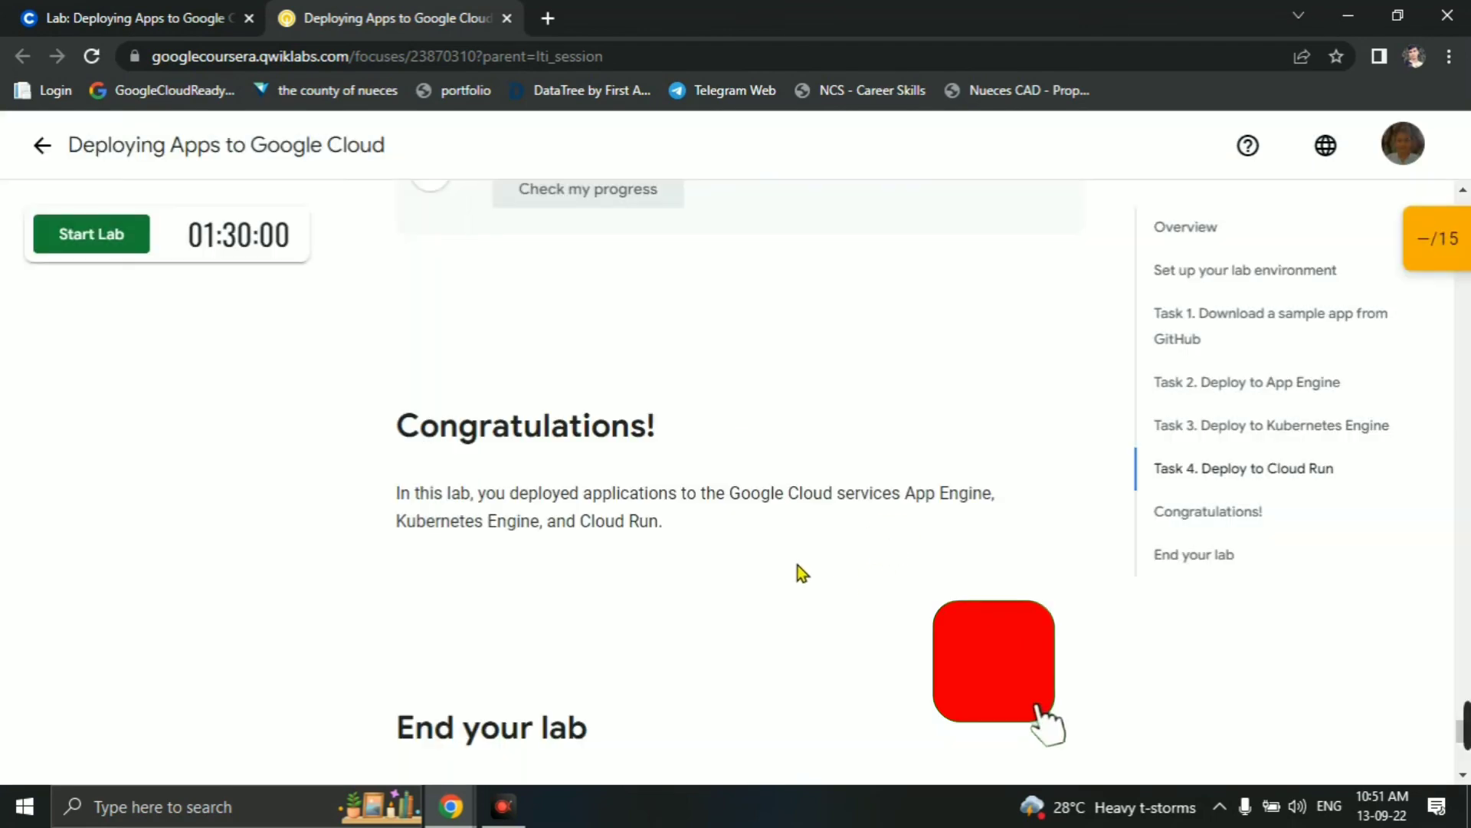